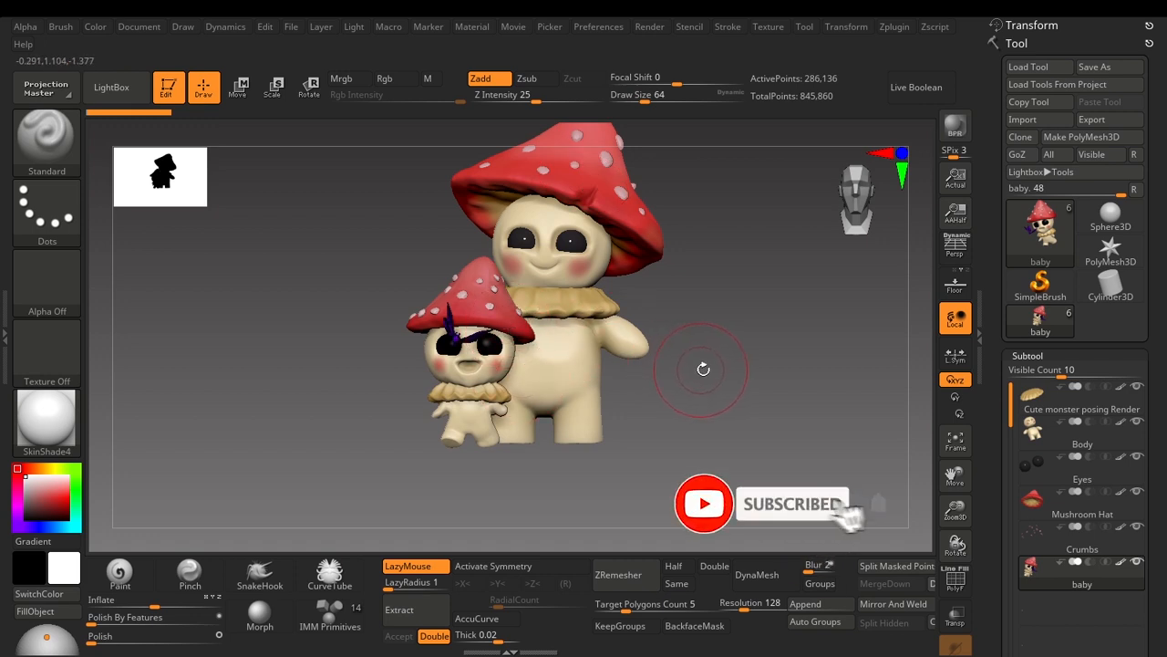
mouse_move(720, 383)
left_mouse_down("alt")
mouse_move(699, 416)
mouse_move(740, 392)
mouse_move(727, 399)
left_mouse_up("alt")
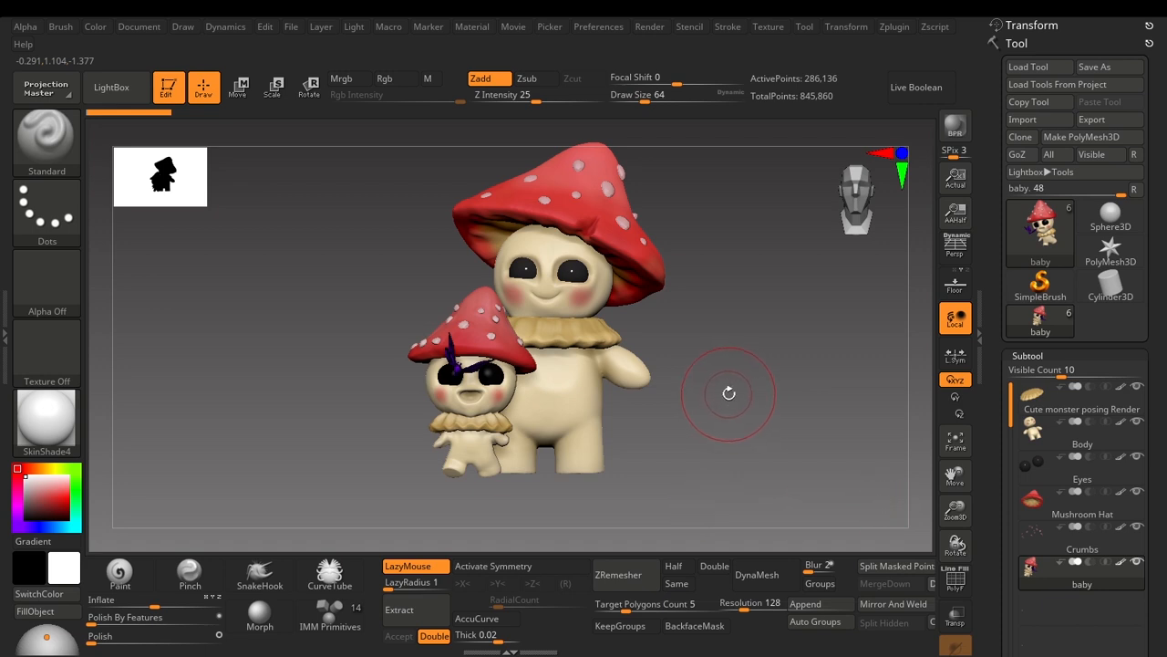
left_click_drag(729, 392, 745, 415)
left_click_drag(756, 399, 762, 340, "alt")
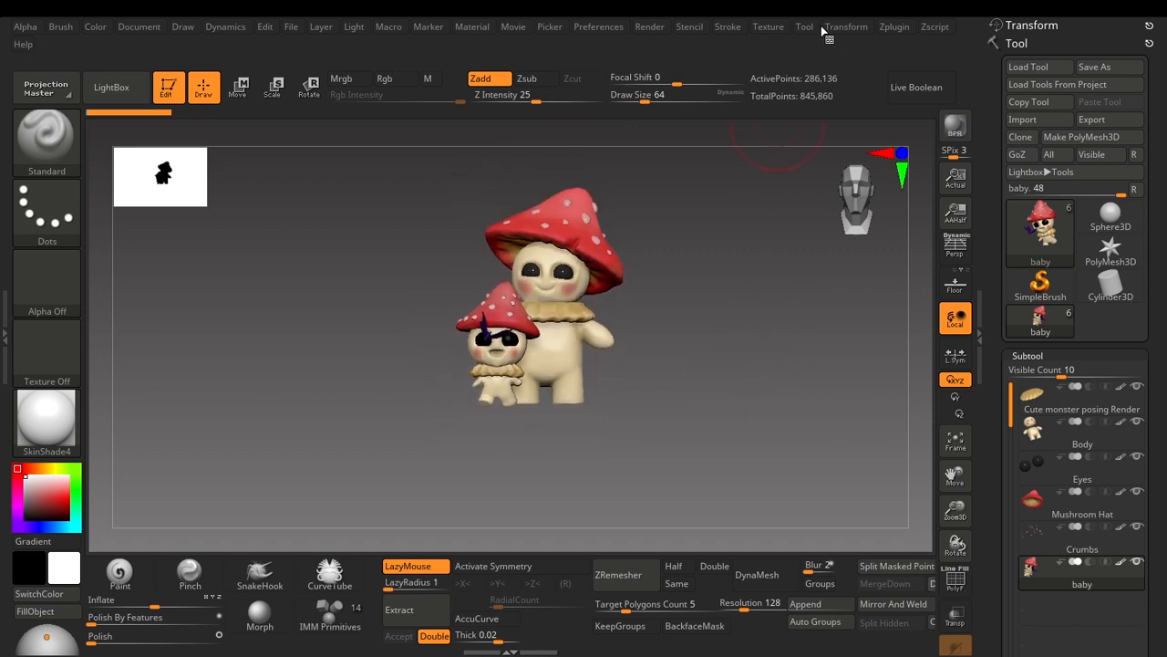
left_click(649, 30)
mouse_move(648, 365)
left_mouse_down()
mouse_move(693, 365)
mouse_move(670, 365)
mouse_move(690, 363)
mouse_move(682, 383)
mouse_move(695, 365)
mouse_move(684, 355)
left_mouse_up()
scroll(717, 301, "up", 3)
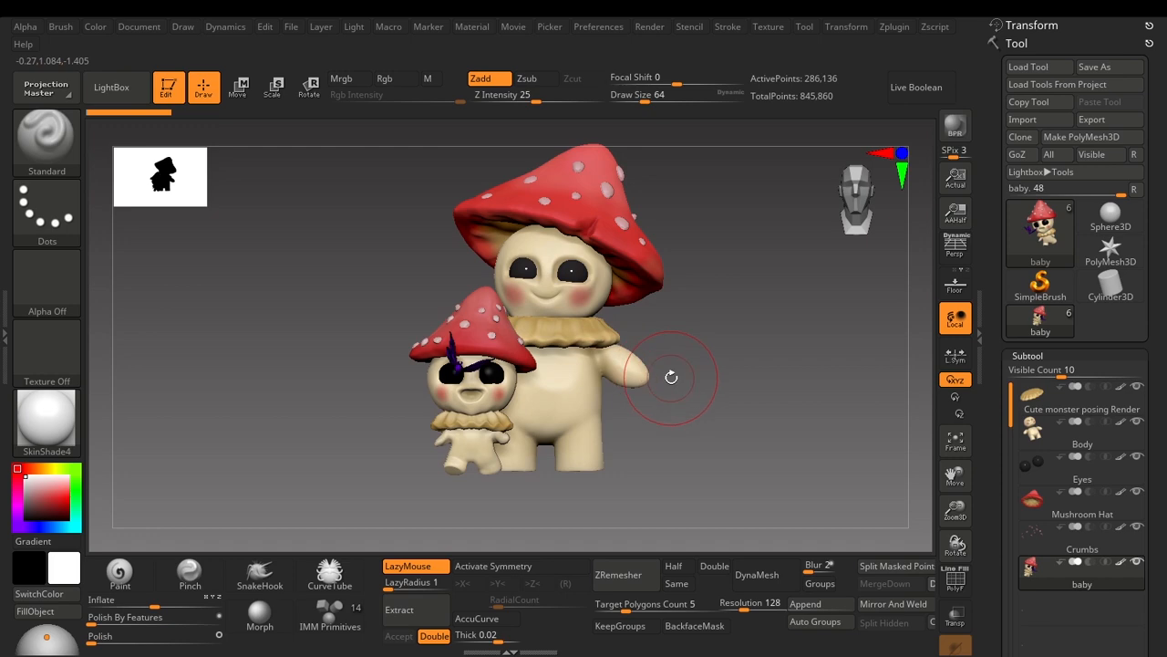
Switch to Blender and examine the finished scene with the mushroom characters, coloured balls, lights and backdrop.
key("super")
left_click(448, 642)
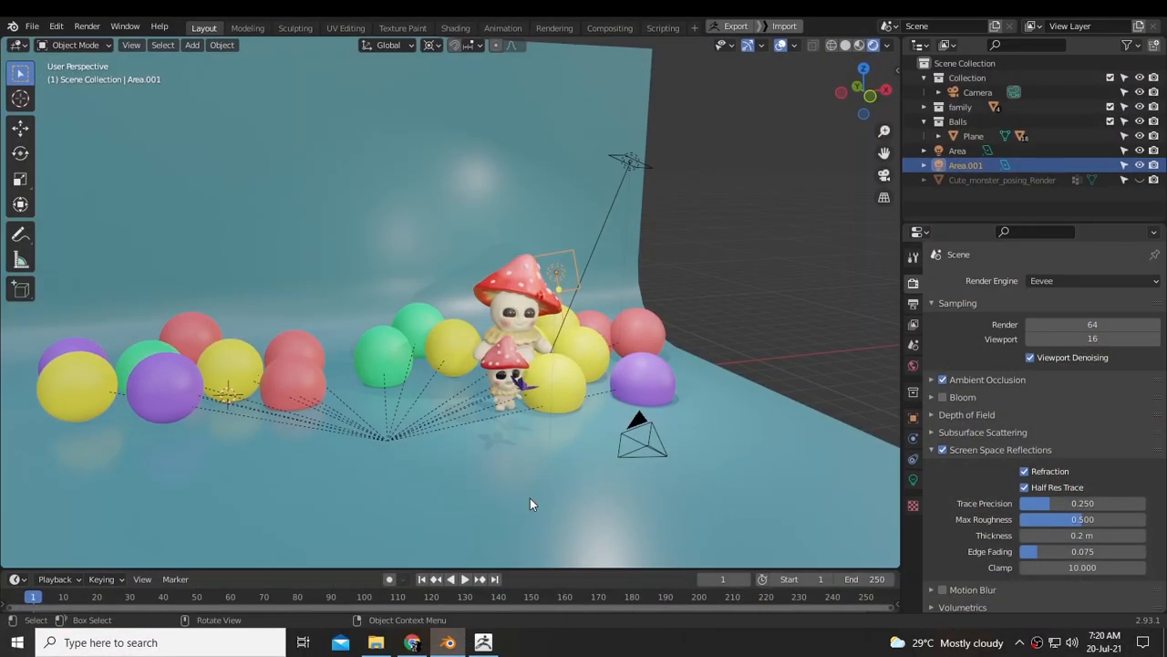
middle_click_drag(575, 385, 528, 375)
scroll(481, 341, "up", 3)
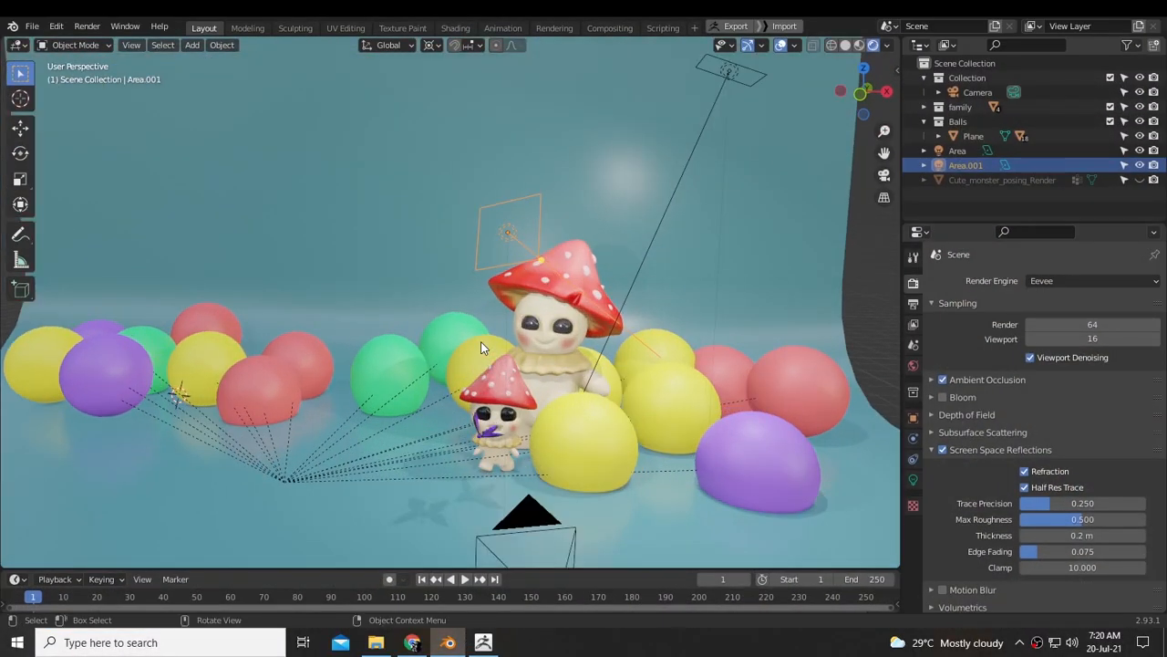
middle_click_drag(582, 347, 548, 328)
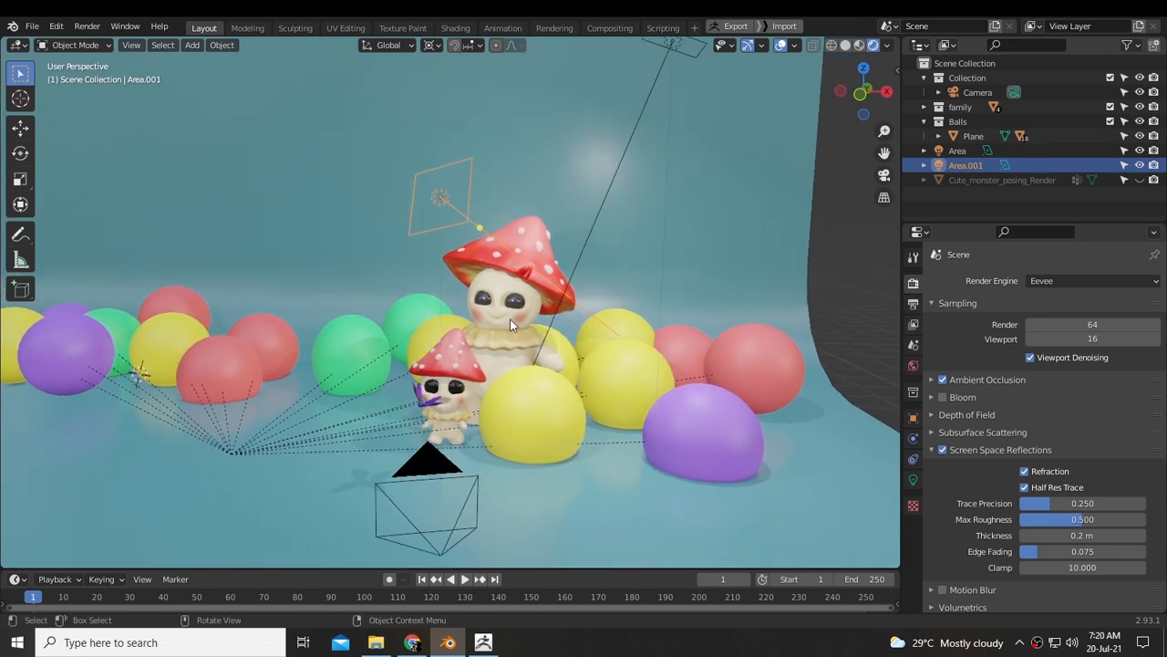
scroll(510, 318, "up", 1)
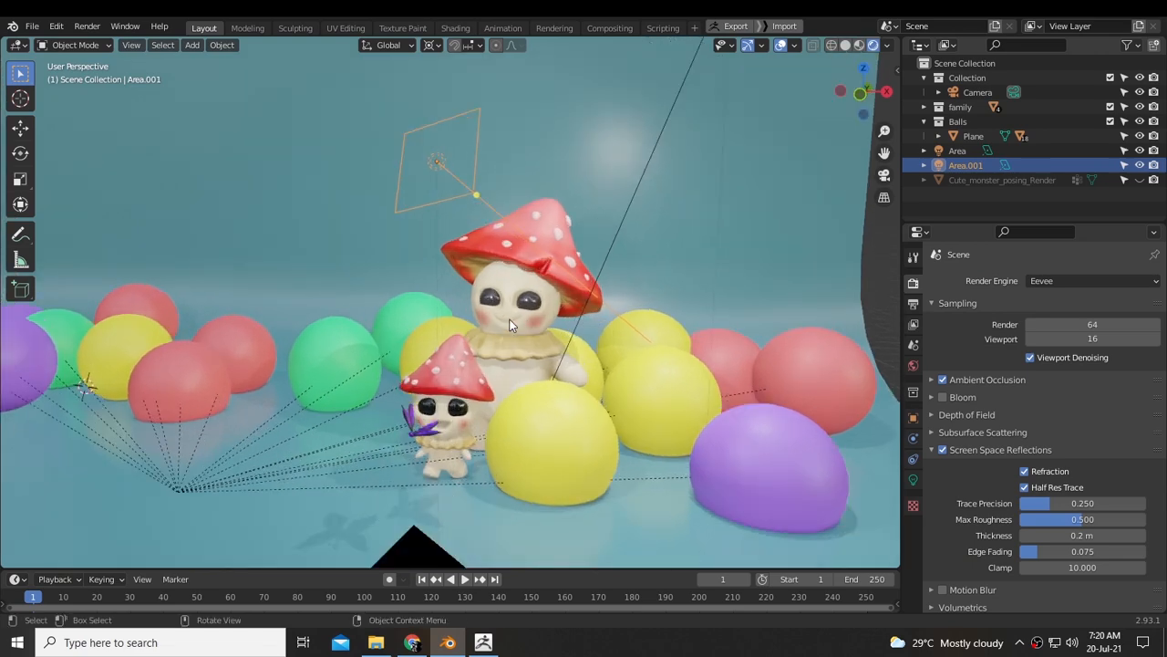
mouse_move(510, 318)
middle_mouse_down()
mouse_move(485, 333)
mouse_move(540, 323)
mouse_move(493, 319)
middle_mouse_up()
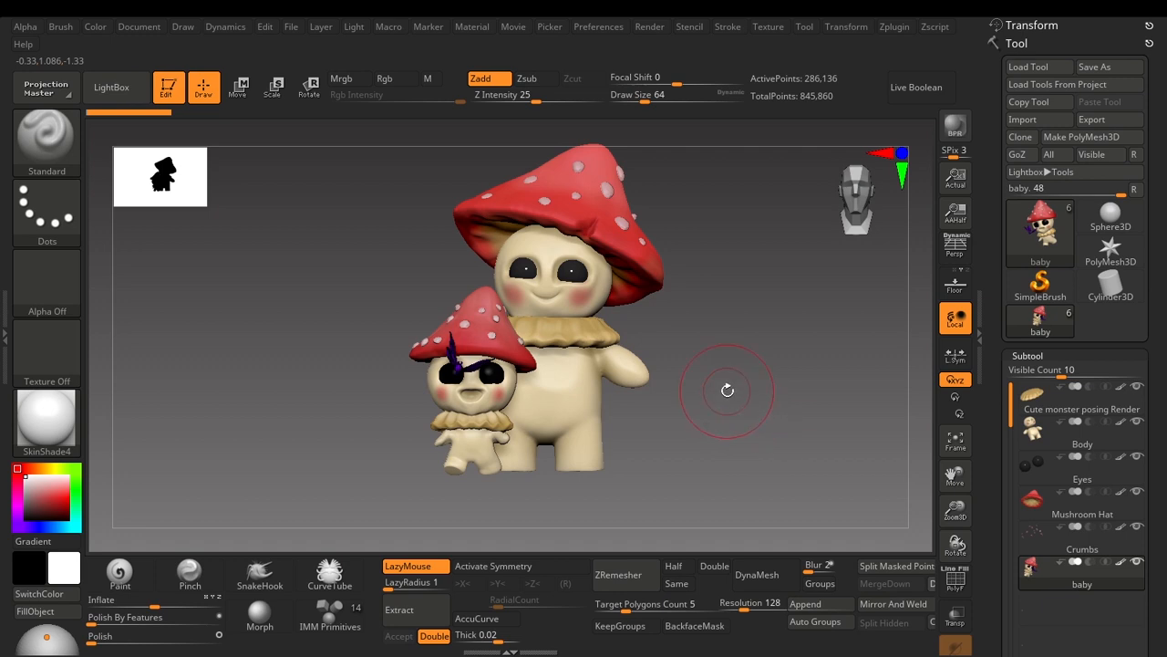
Back in ZBrush, select the Cute monster posing Render subtool and expand the subtool merge options.
left_click_drag(701, 282, 702, 312)
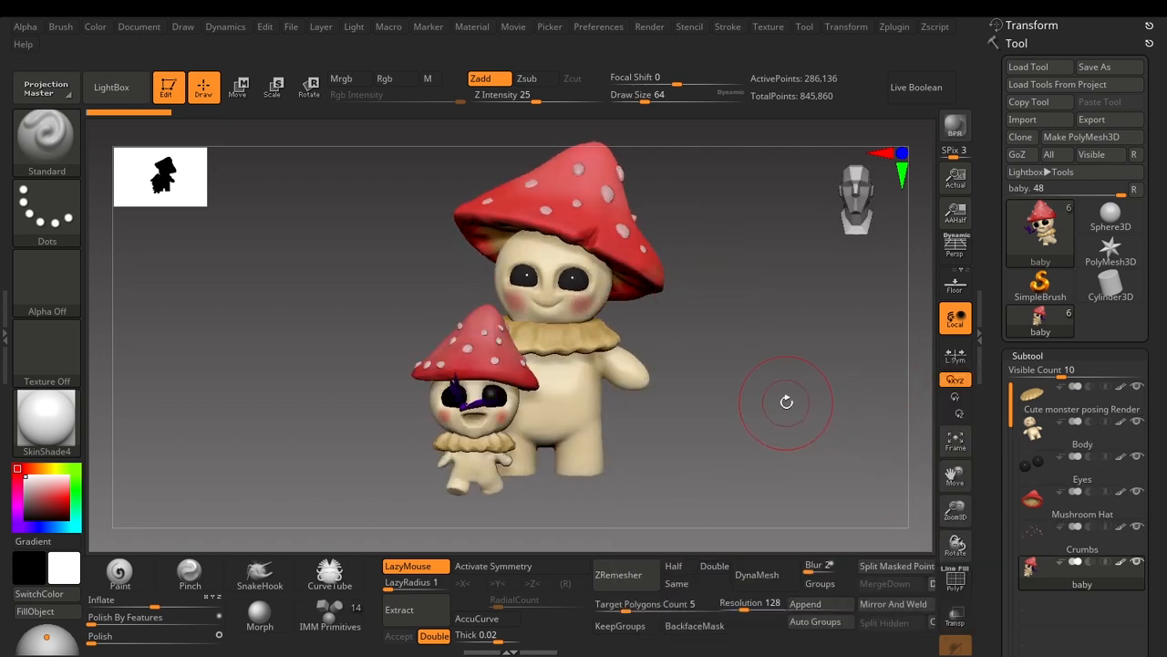
left_click_drag(776, 383, 756, 333)
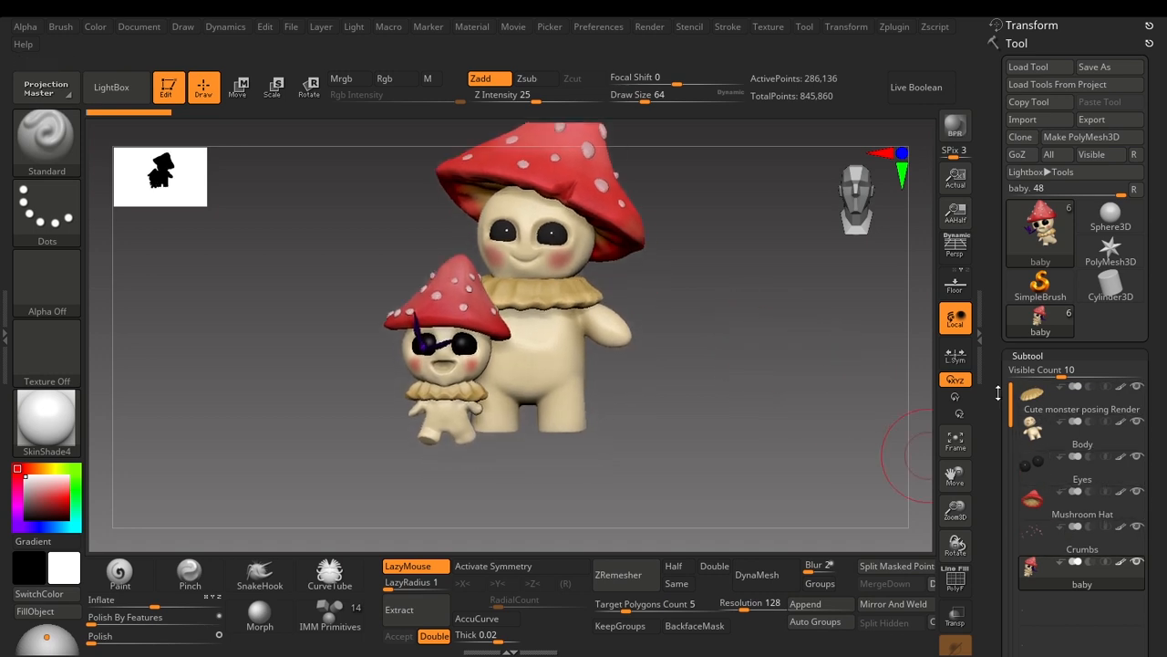
scroll(1039, 383, "down", 3)
left_click(1039, 296)
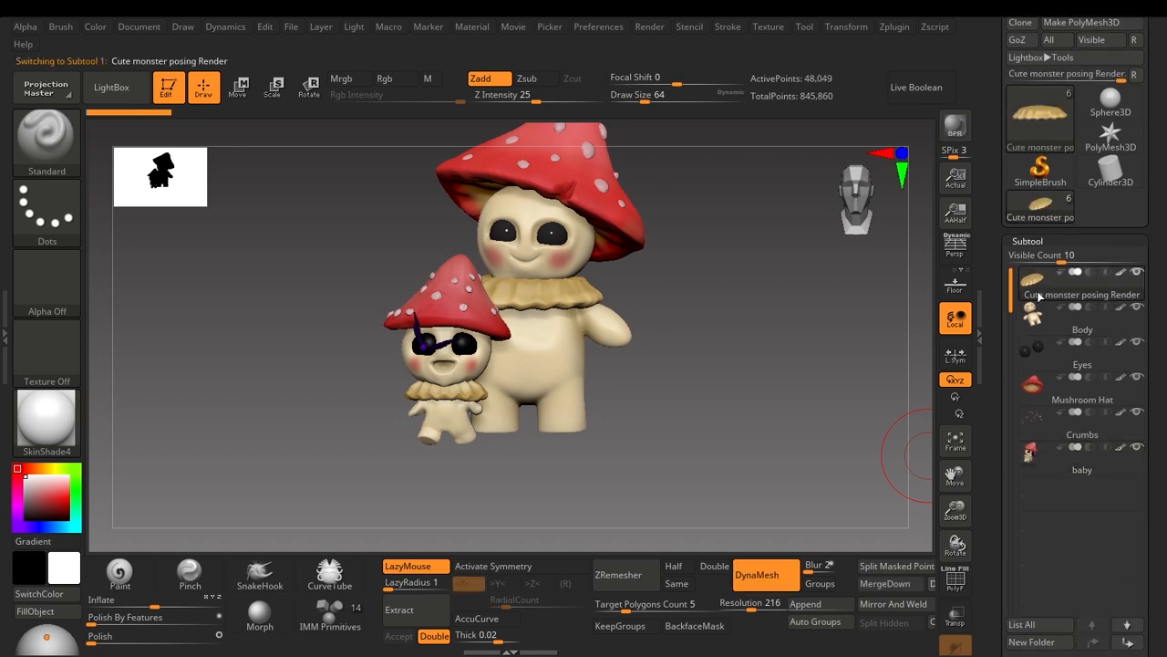
scroll(1076, 315, "down", 8)
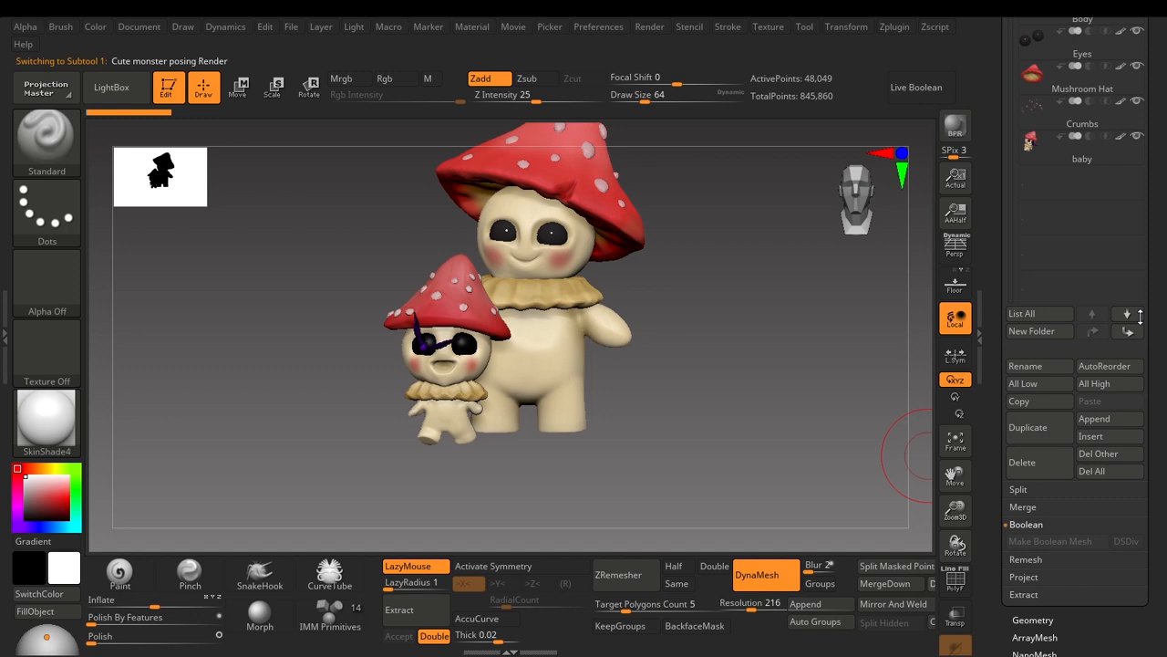
scroll(1140, 314, "up", 4)
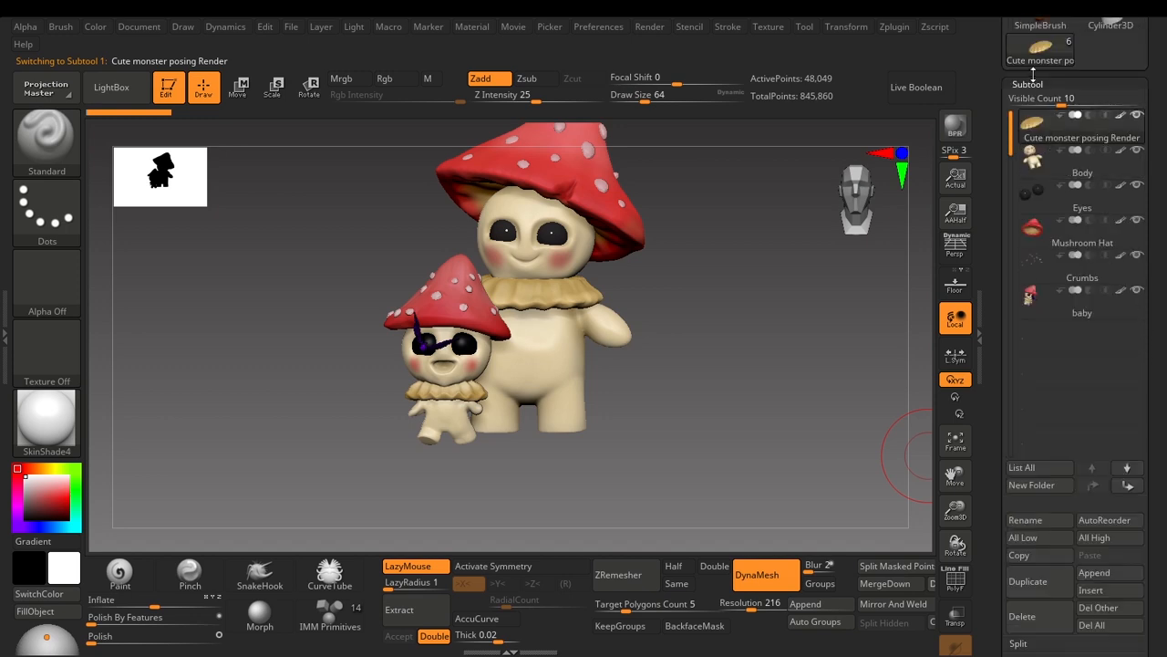
scroll(1031, 273, "down", 6)
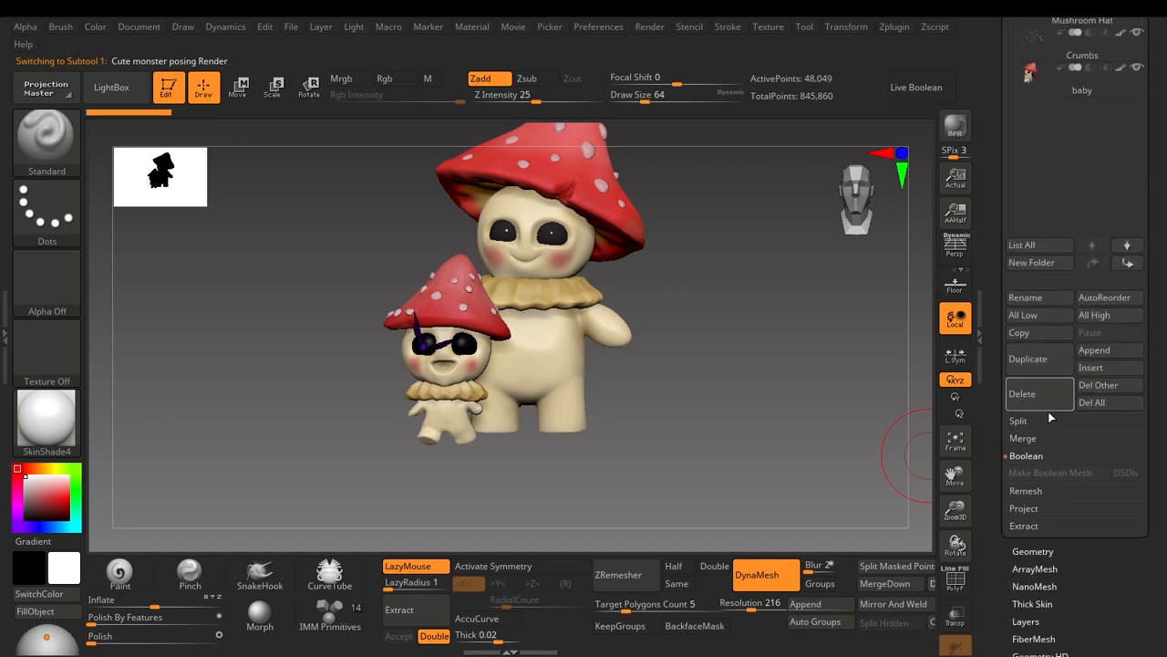
left_click(1023, 439)
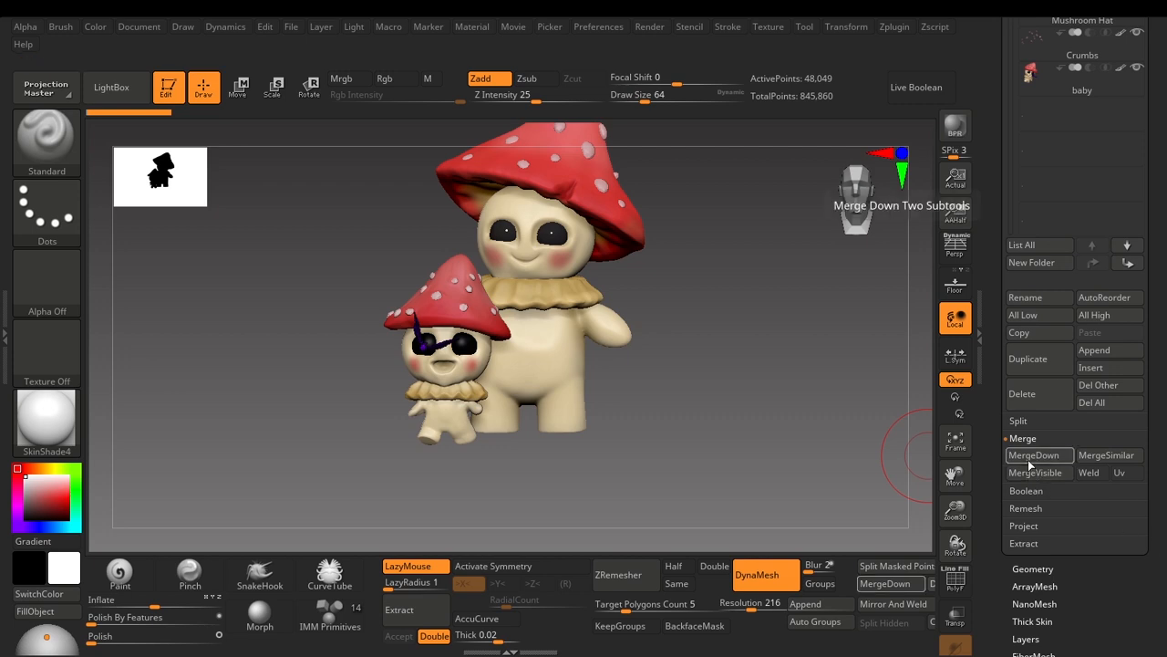
Merge the Cute monster posing Render subtool down with Body, choosing to always accept the non-undoable operation.
scroll(1049, 264, "up", 9)
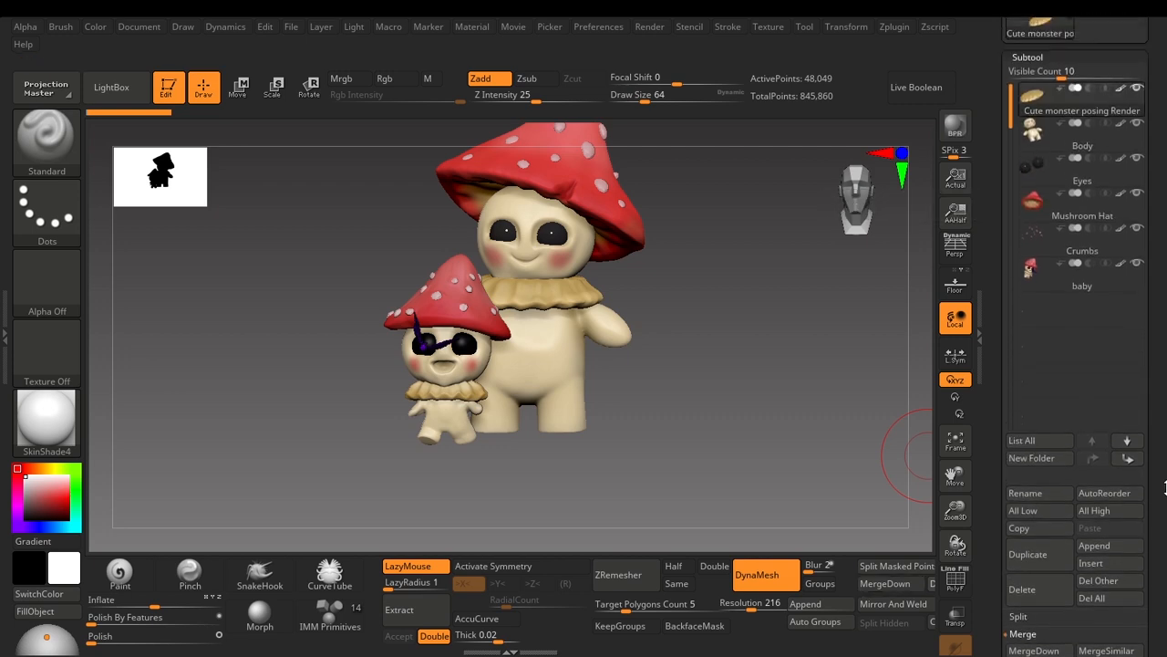
mouse_move(1051, 273)
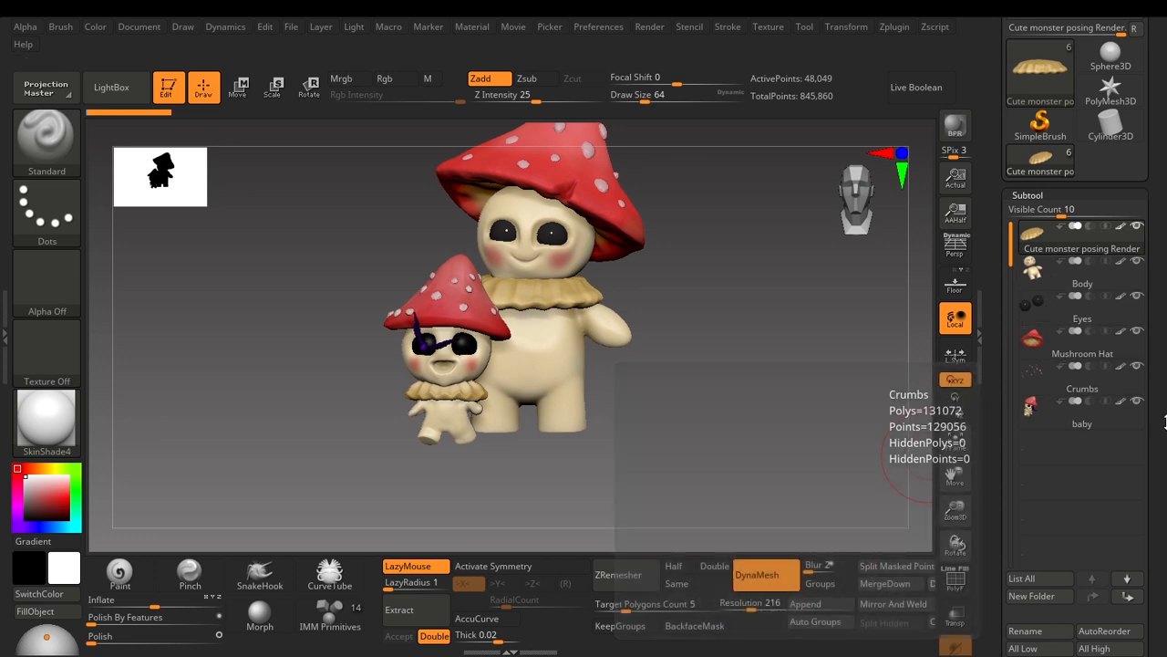
scroll(1143, 347, "down", 4)
scroll(1143, 346, "down", 4)
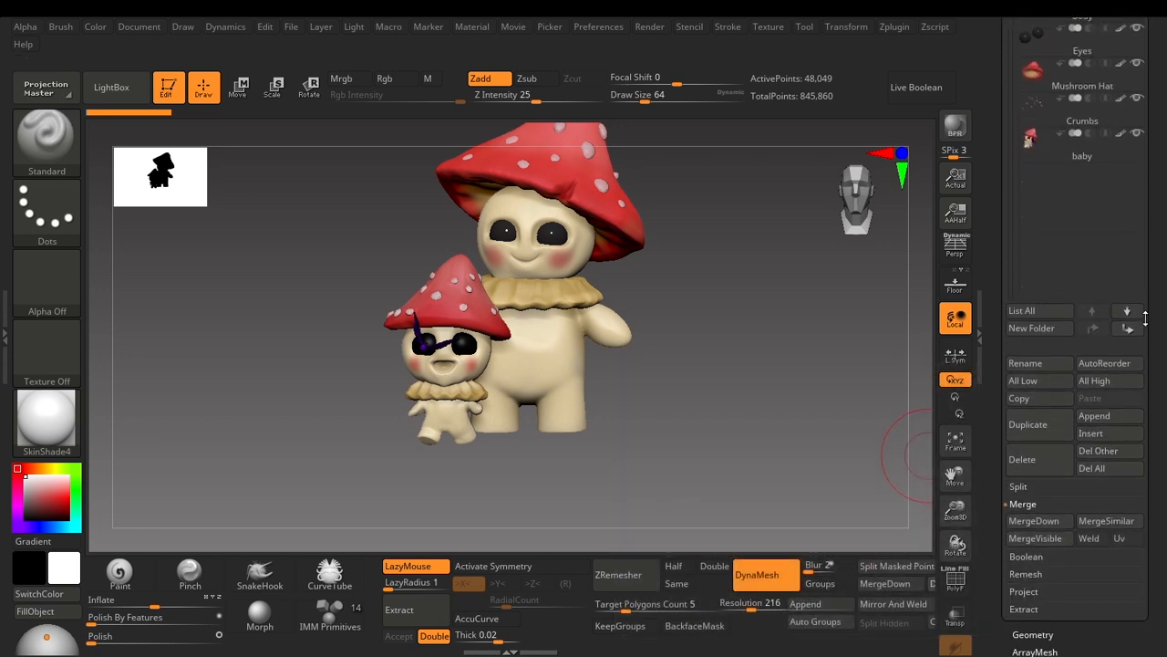
left_click(1042, 488)
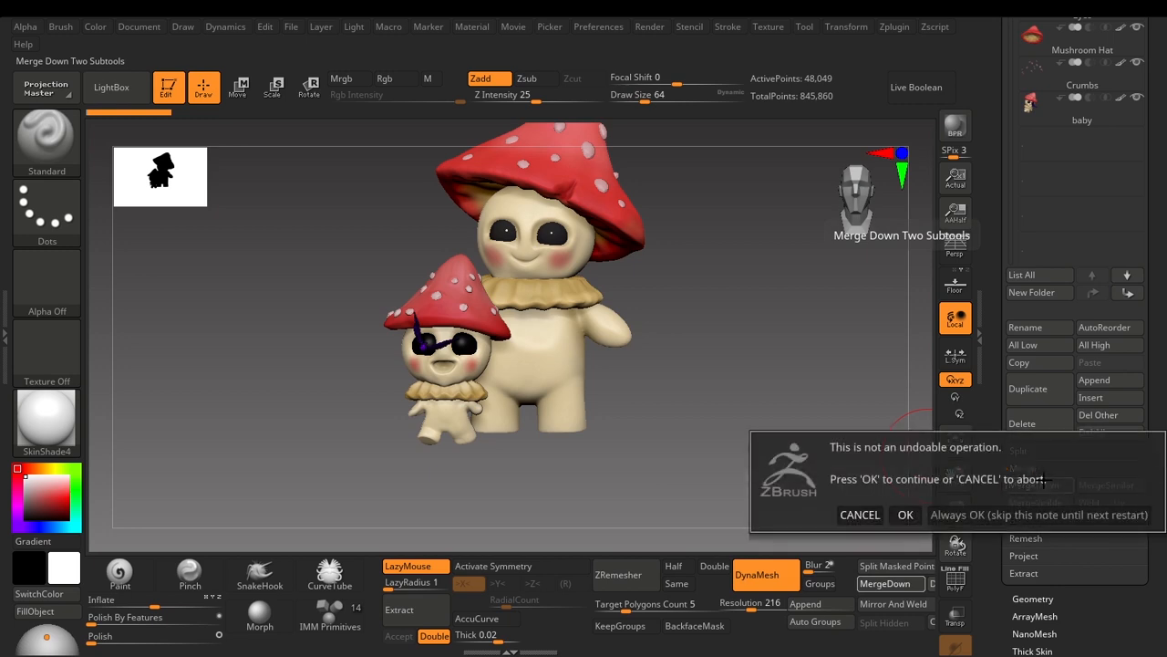
left_click(983, 507)
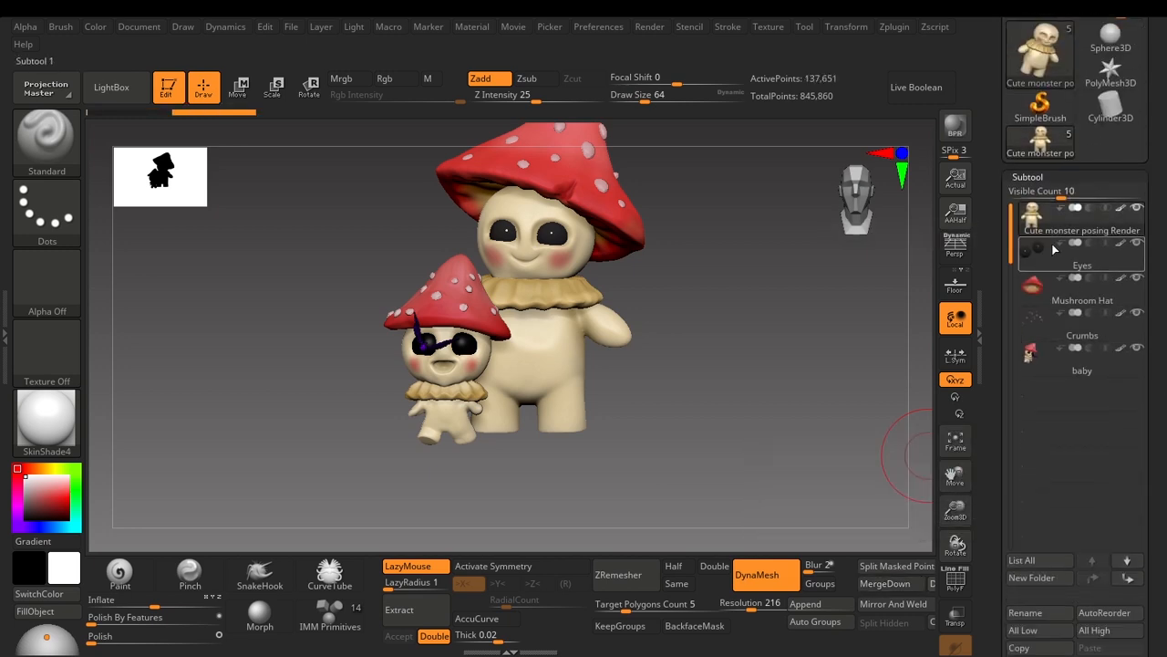
Merge the Eyes, Mushroom Hat and Crumbs subtools into the large character, keeping baby as a separate subtool.
left_click_drag(1163, 419, 1162, 393)
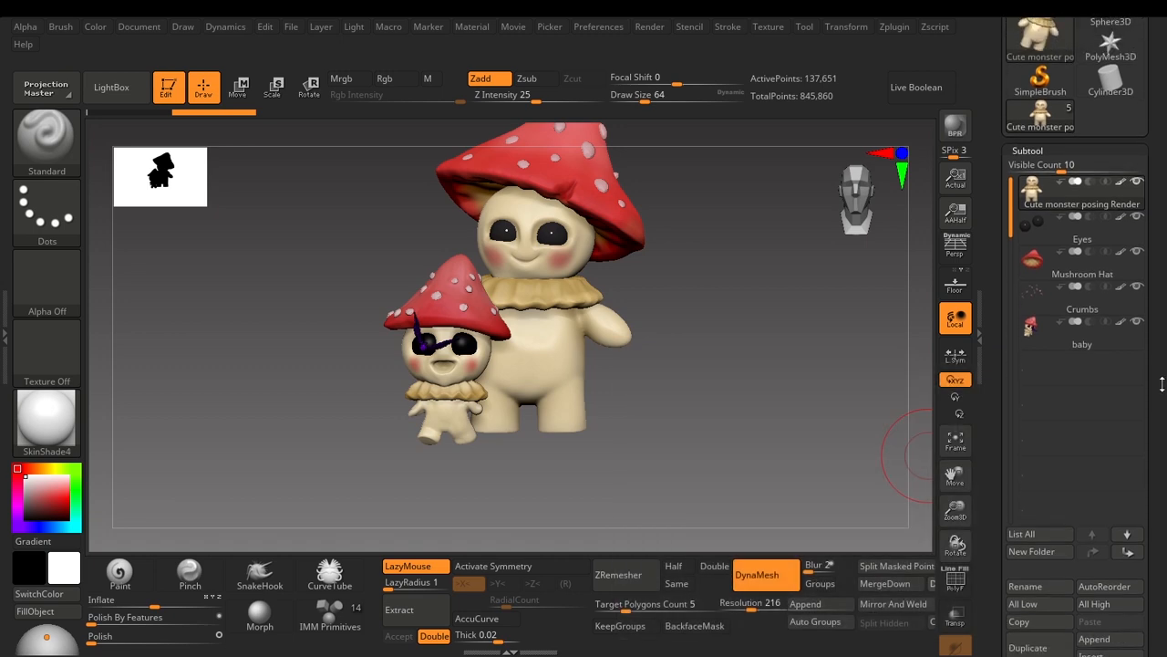
left_click(904, 590)
left_click(904, 590)
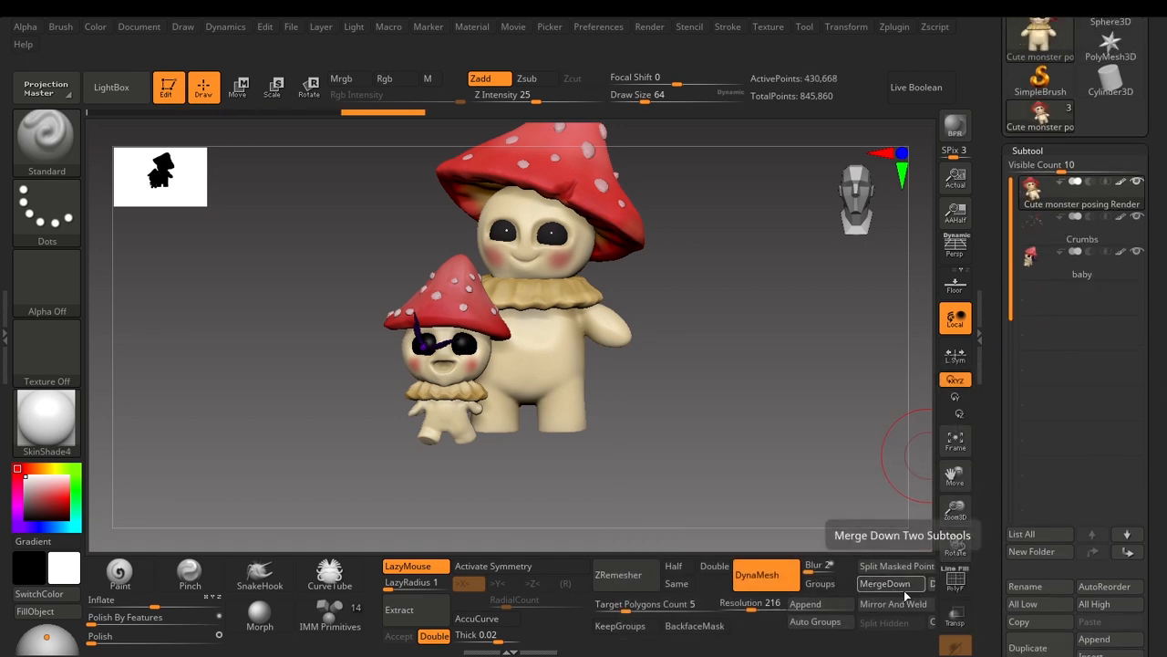
left_click(903, 590)
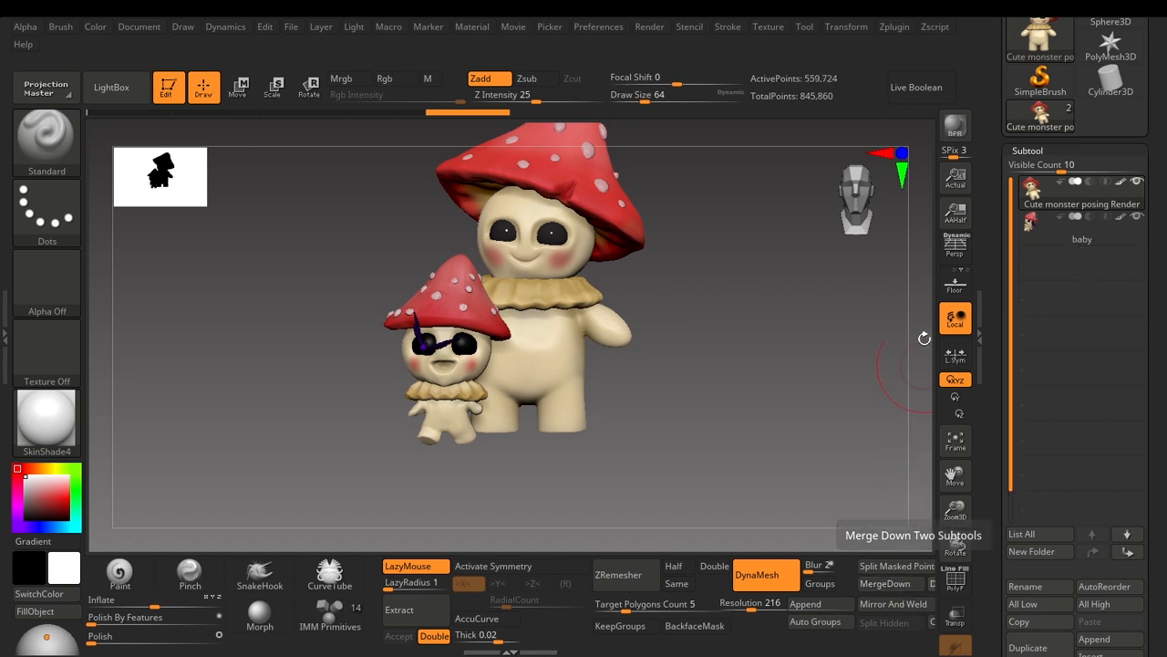
Examine the baby subtool and view both characters and the butterfly from the side and the front.
left_click(1049, 219)
mouse_move(1078, 239)
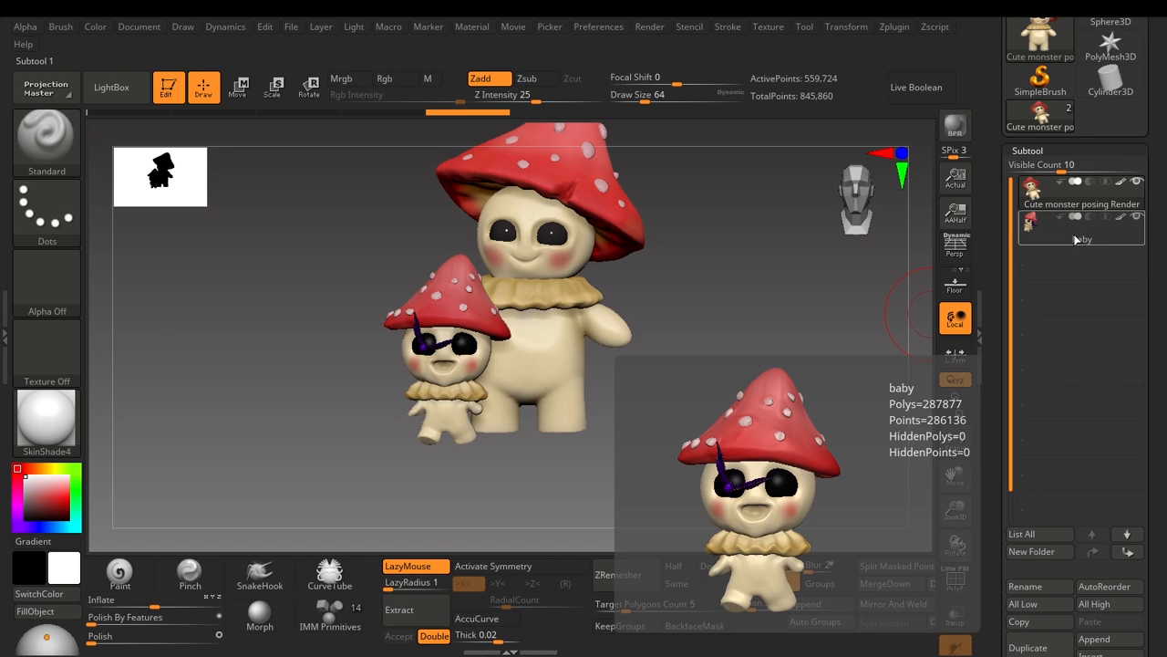
left_click_drag(776, 341, 583, 272)
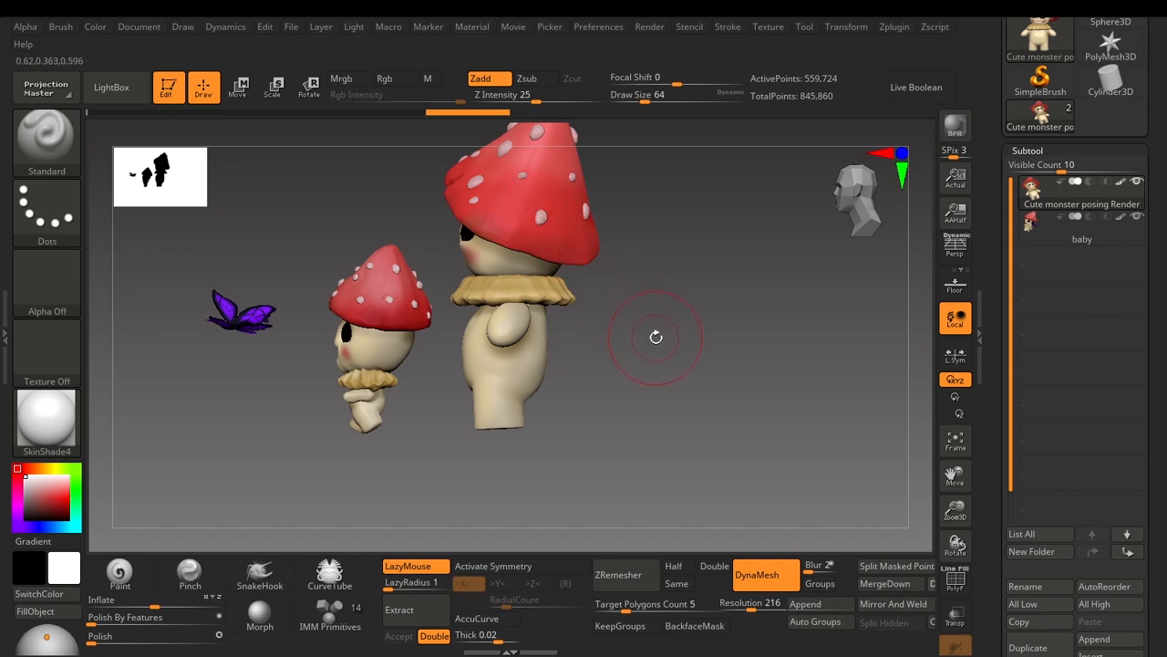
left_click_drag(656, 337, 719, 396)
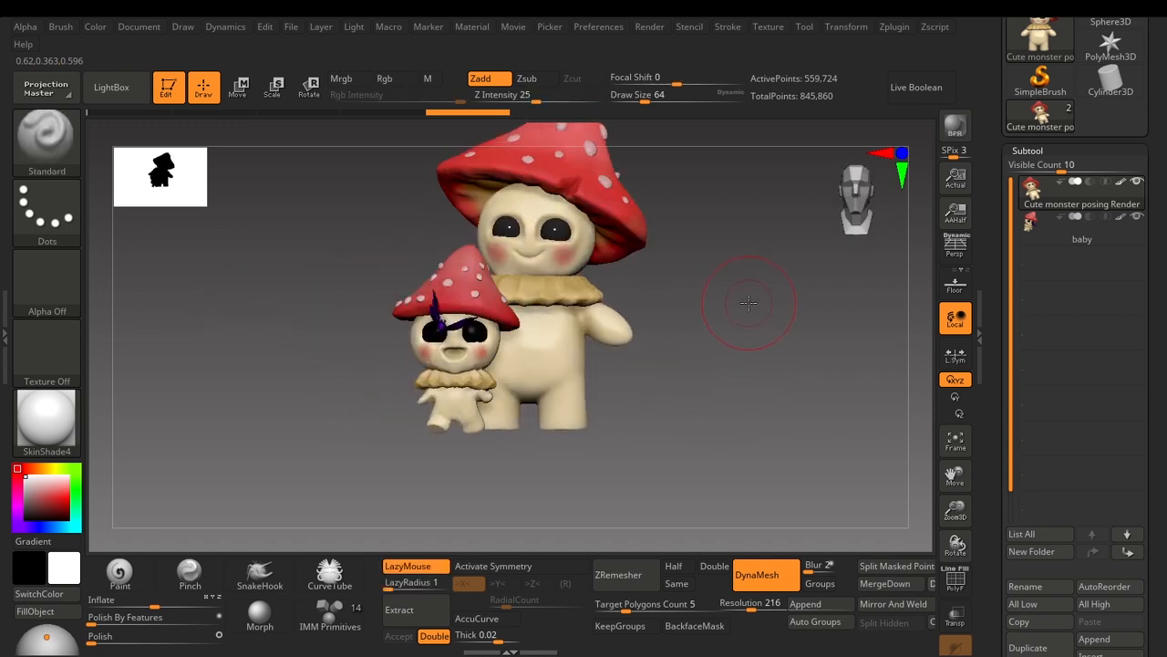
left_click_drag(747, 304, 752, 403, "alt")
mouse_move(754, 310)
left_mouse_down("alt")
mouse_move(766, 339)
mouse_move(755, 312)
left_mouse_up("alt")
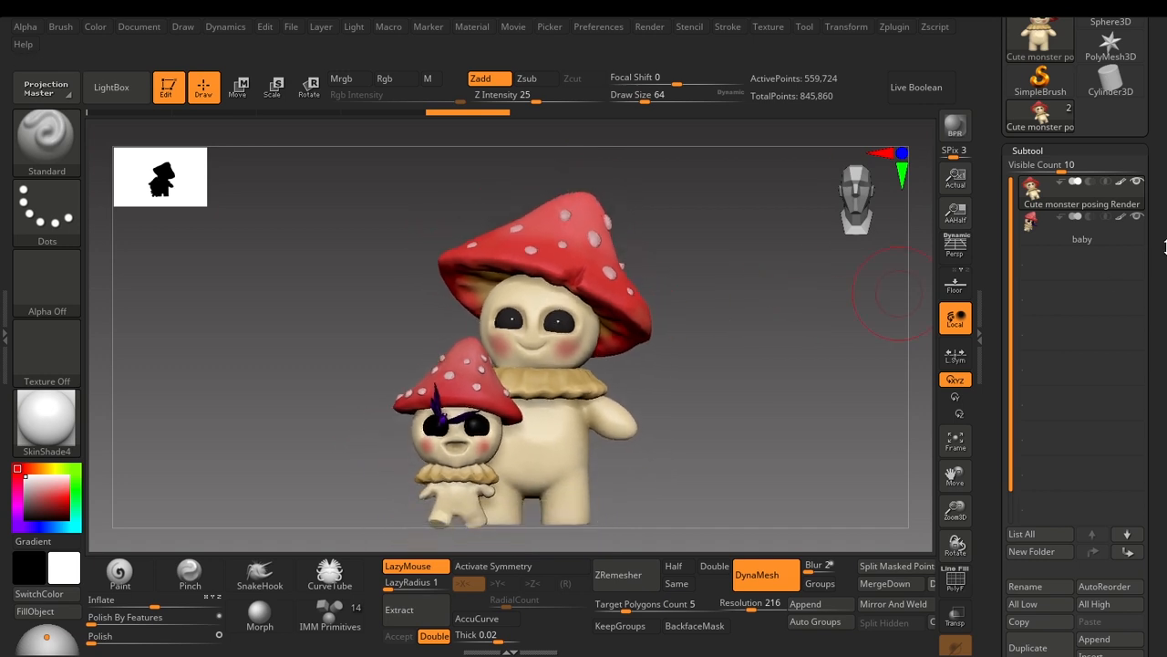
Start a mesh export to the Desktop in FBX format.
left_click_drag(1166, 228, 1165, 429)
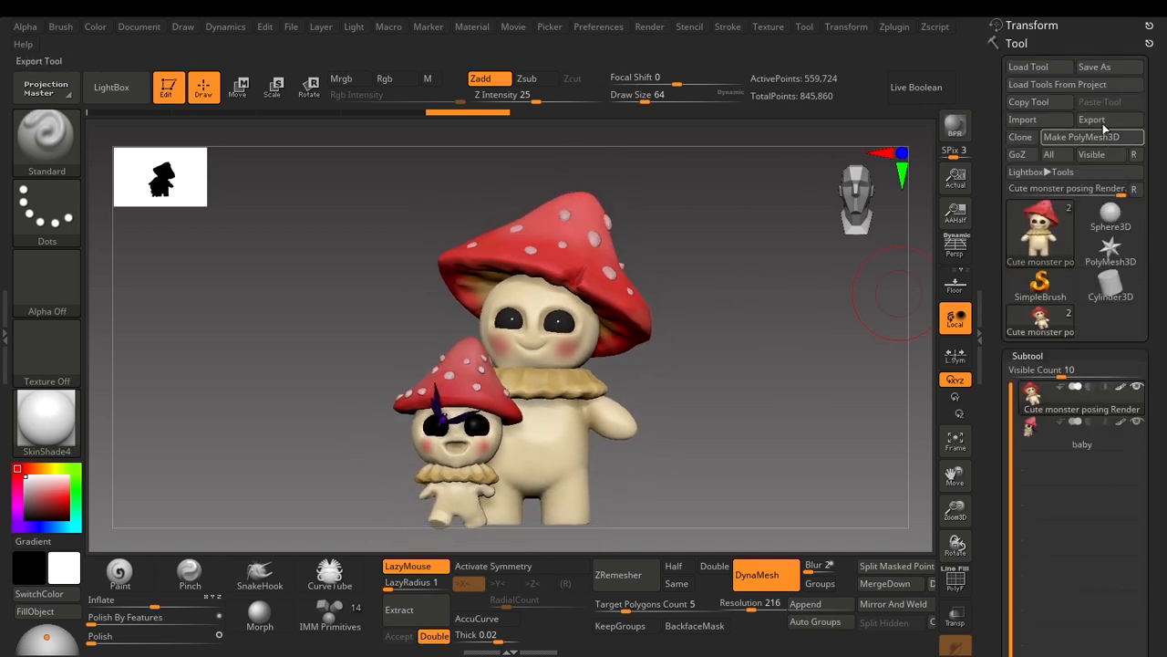
left_click(1099, 120)
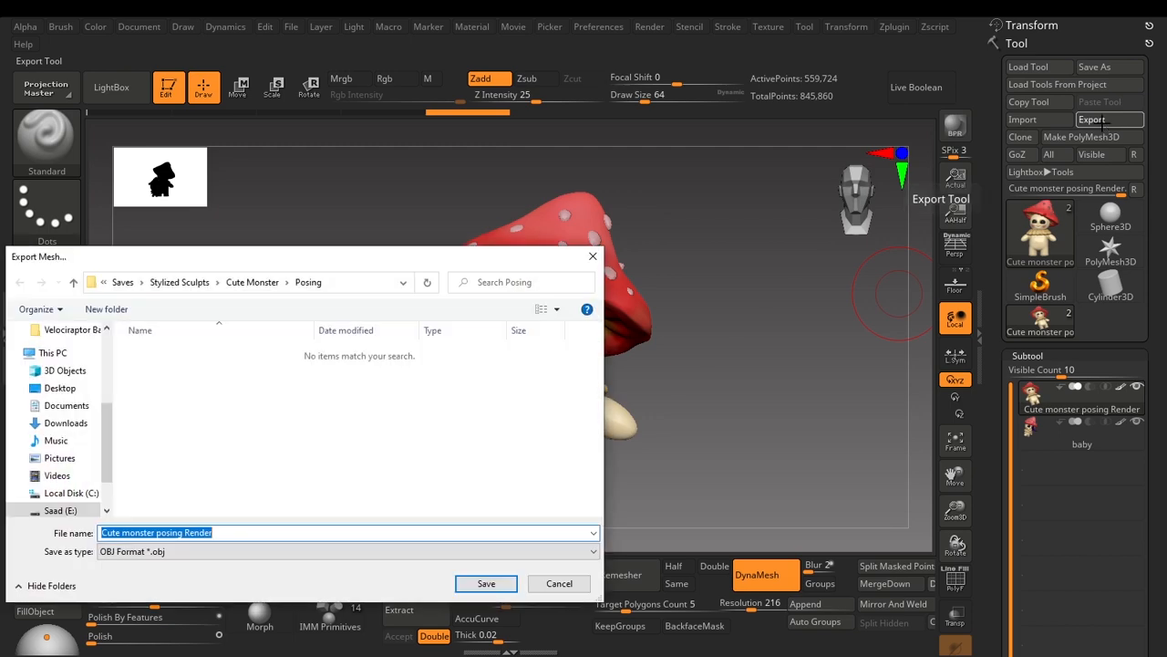
left_click(60, 387)
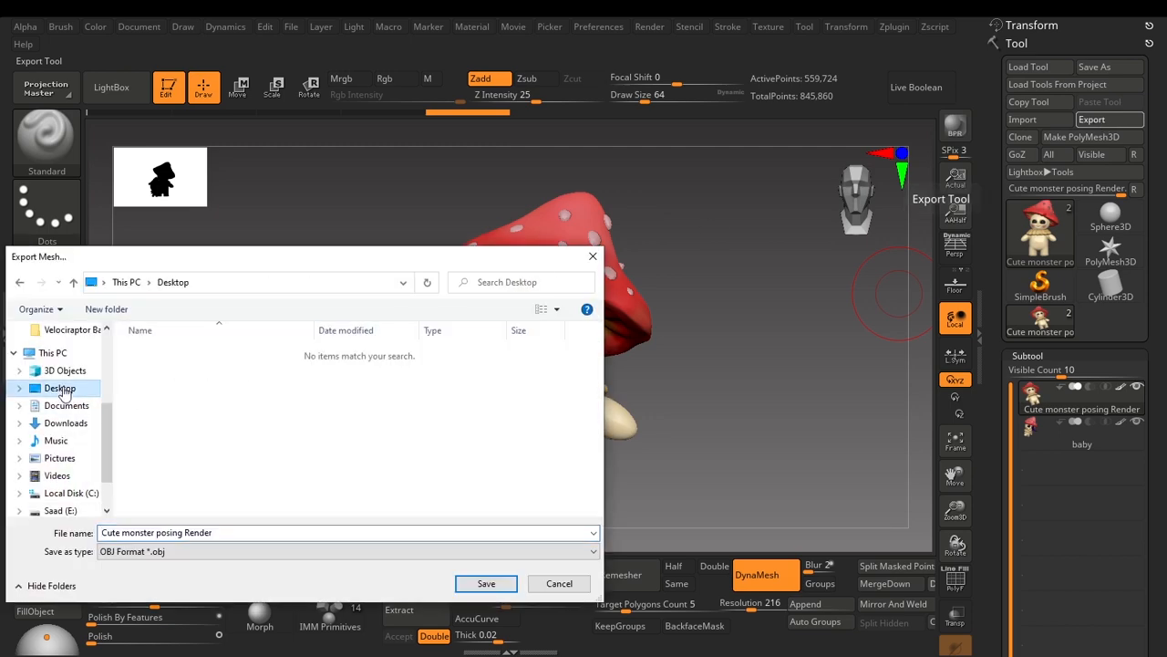
left_click(202, 552)
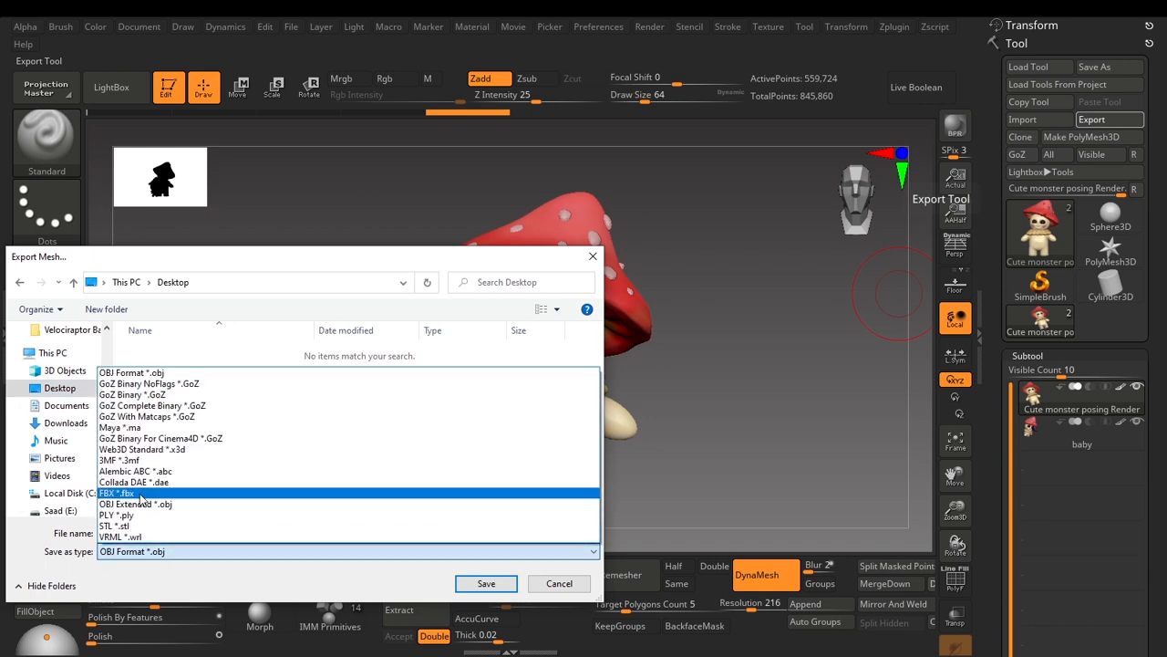
left_click(128, 493)
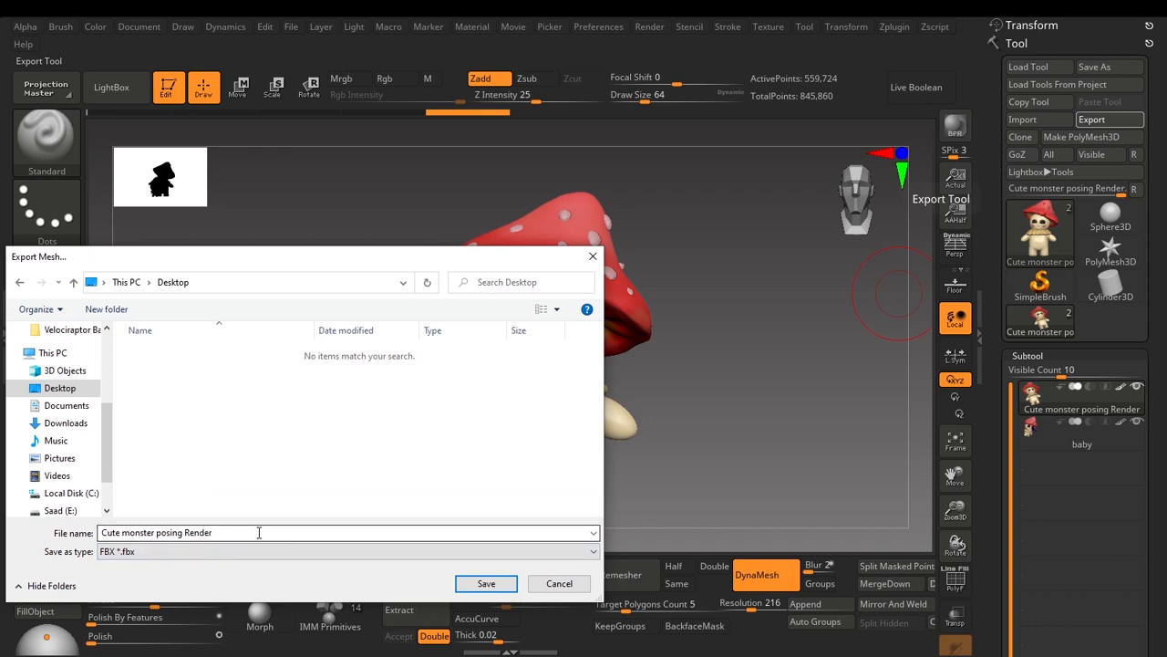
Export the FBX file under the name Cute monster, accepting the export options with all subtools included.
left_click(214, 532)
left_click_drag(157, 533, 316, 533)
key("BackSpace")
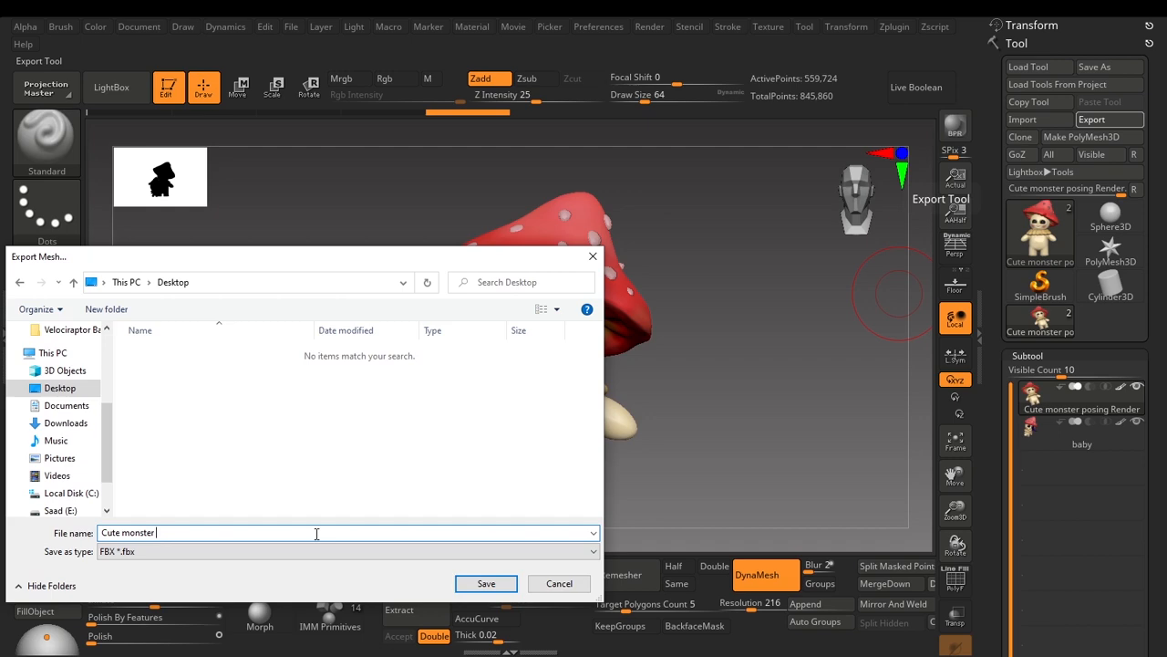
left_click(489, 588)
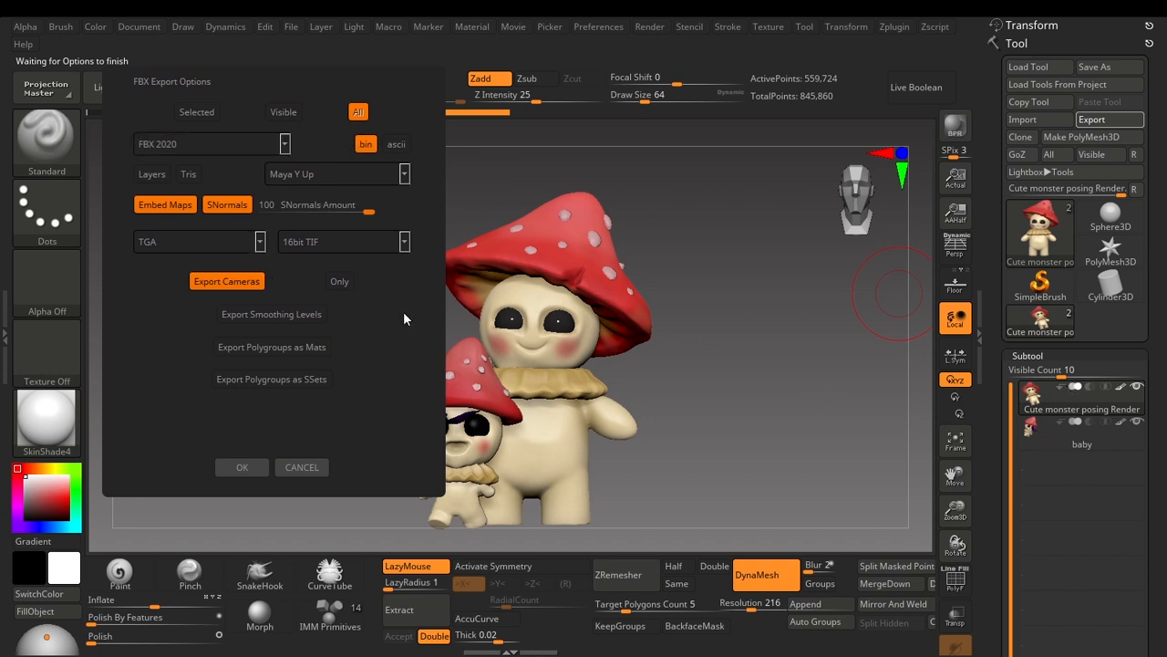
left_click(251, 472)
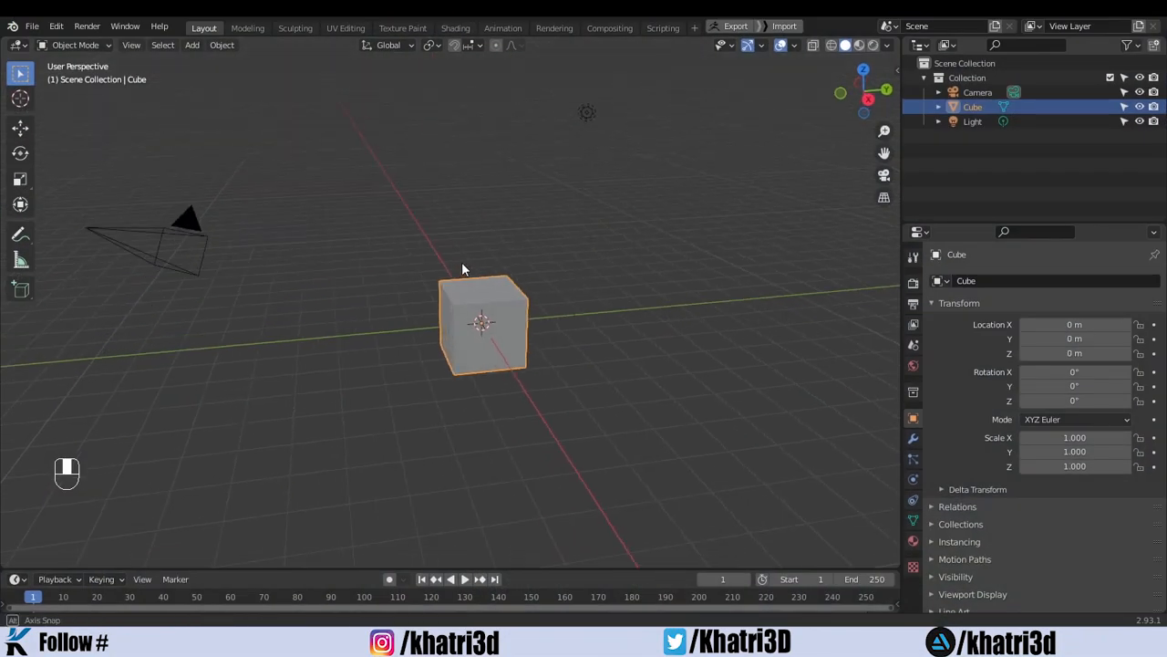
Delete the default cube from the scene.
middle_click_drag(461, 264, 448, 262)
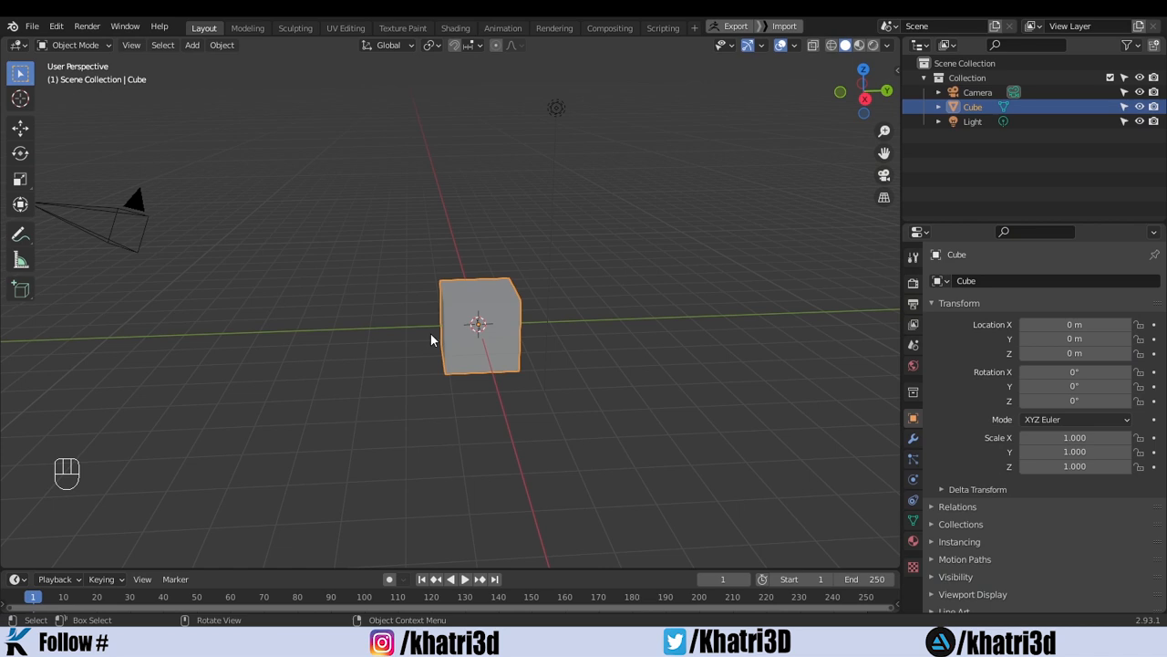
key("Delete")
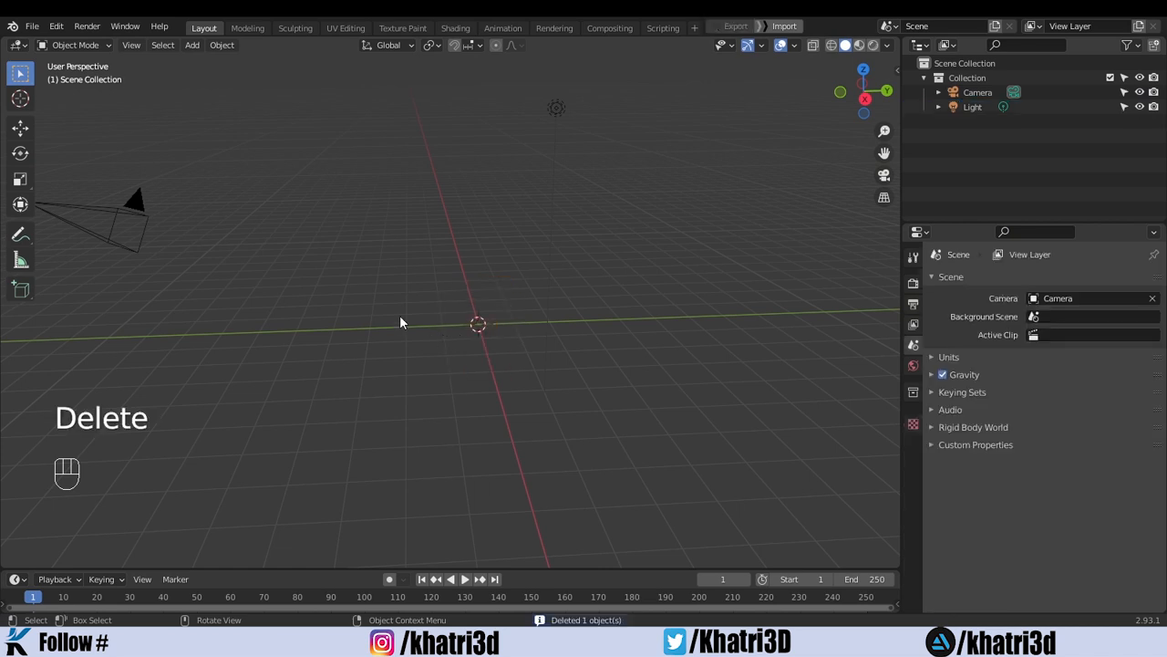
left_click(56, 25)
left_click(119, 235)
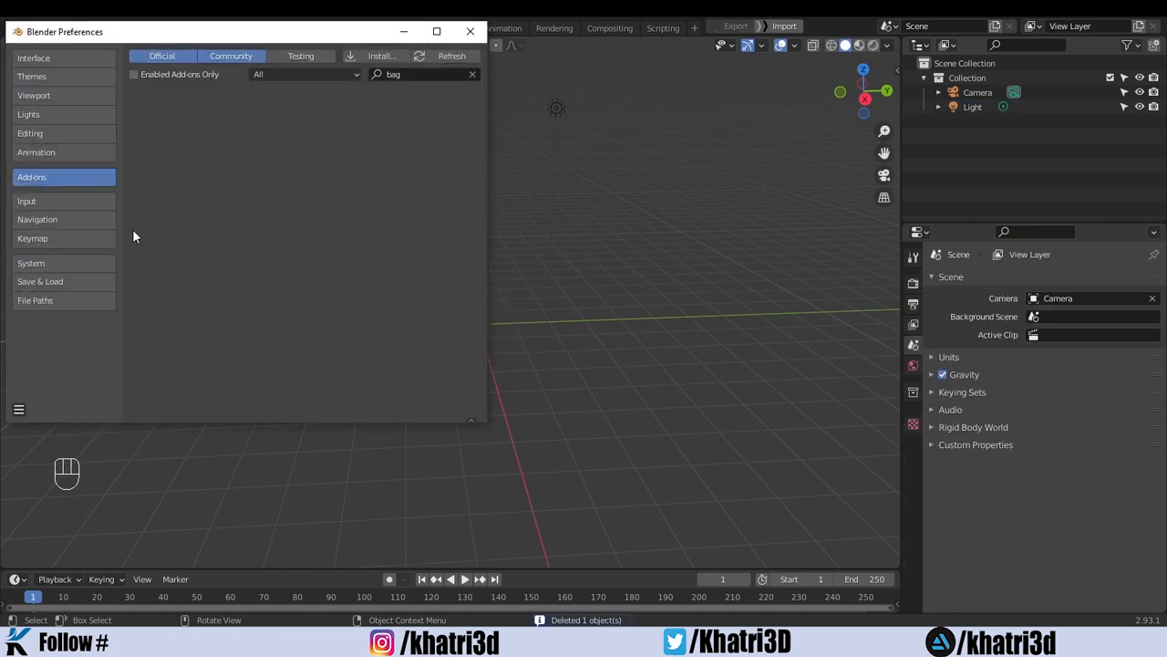
left_click(405, 75)
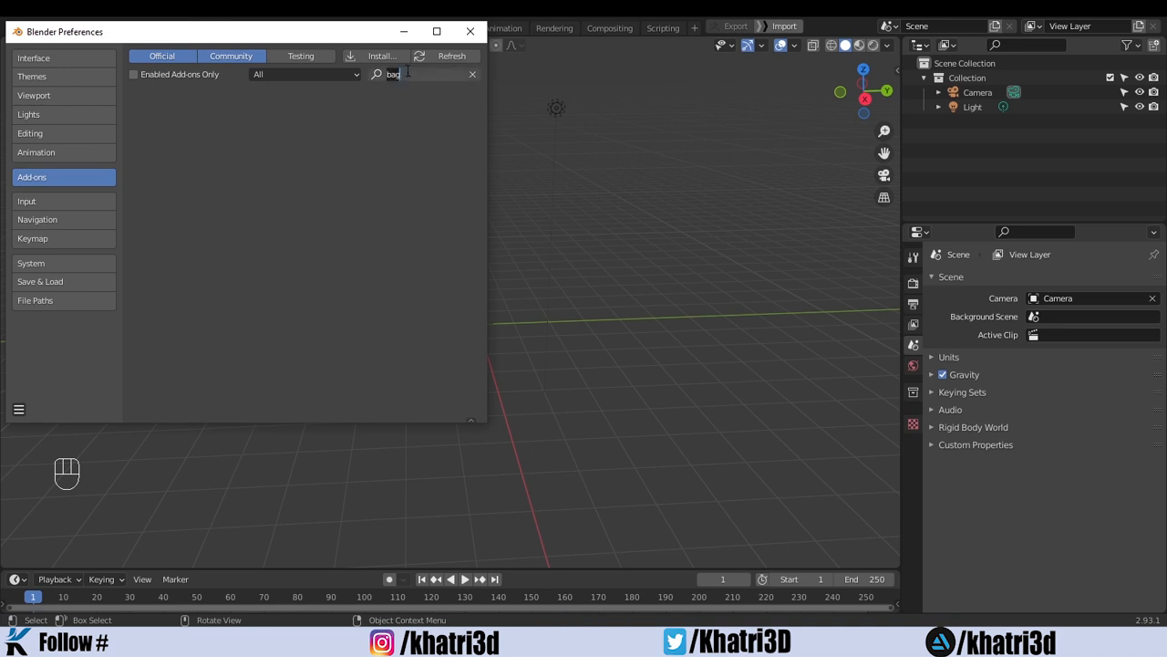
key("BackSpace")
left_click(469, 31)
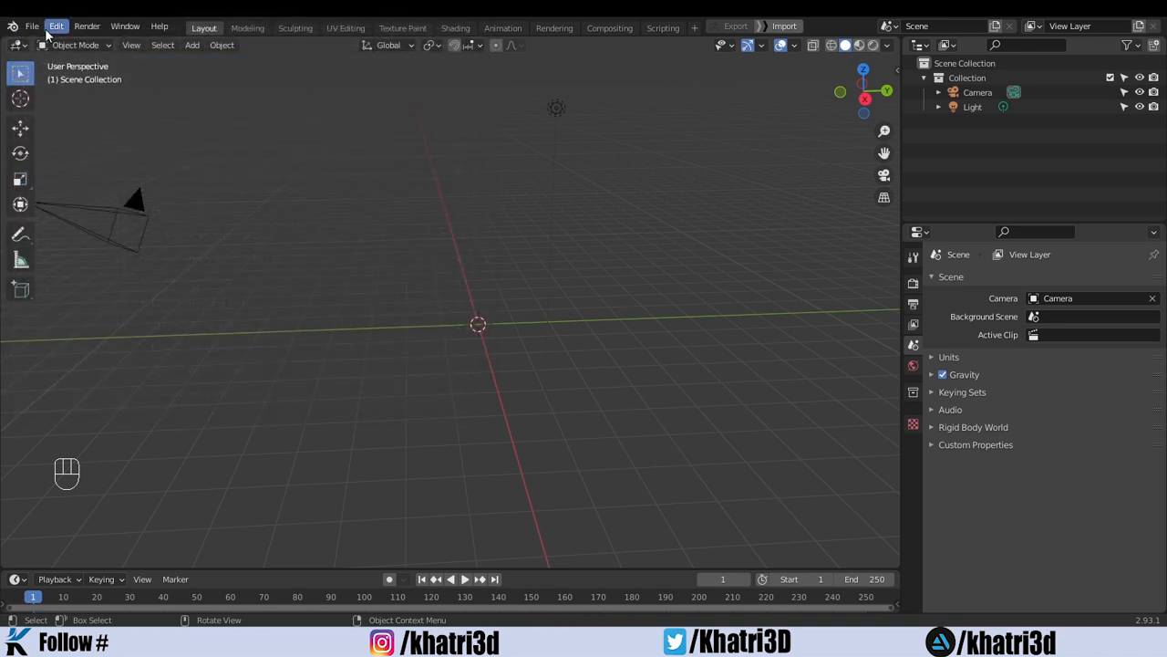
Import the file Cute monster.fbx from the Desktop into the scene.
left_click(32, 25)
mouse_move(82, 219)
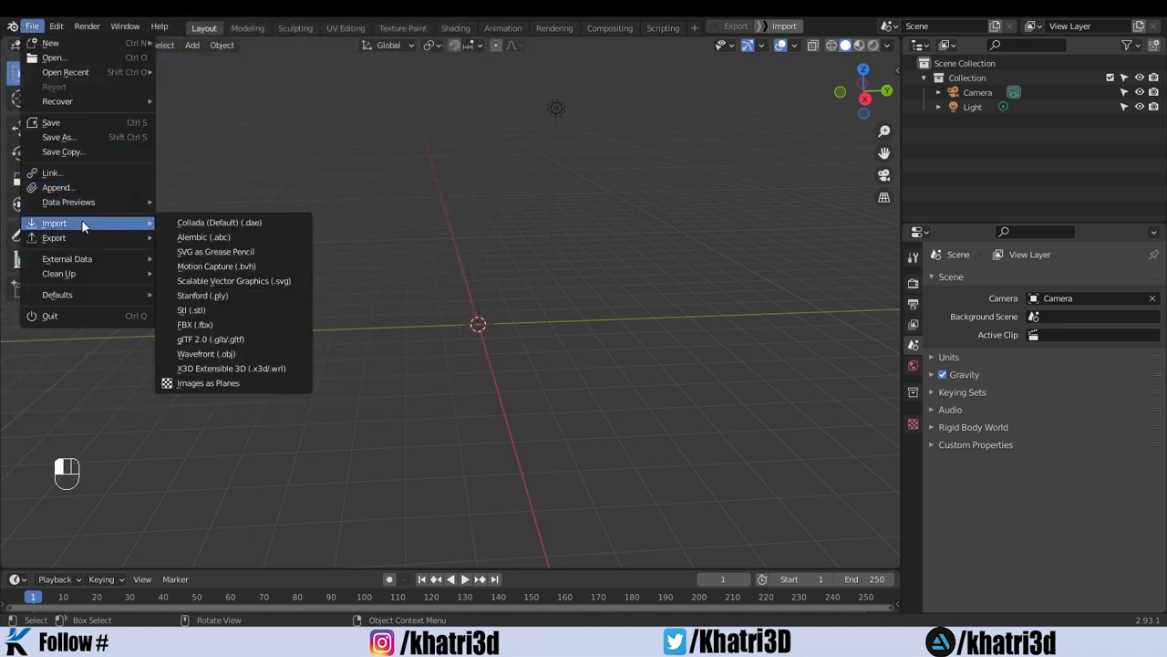
left_click(217, 324)
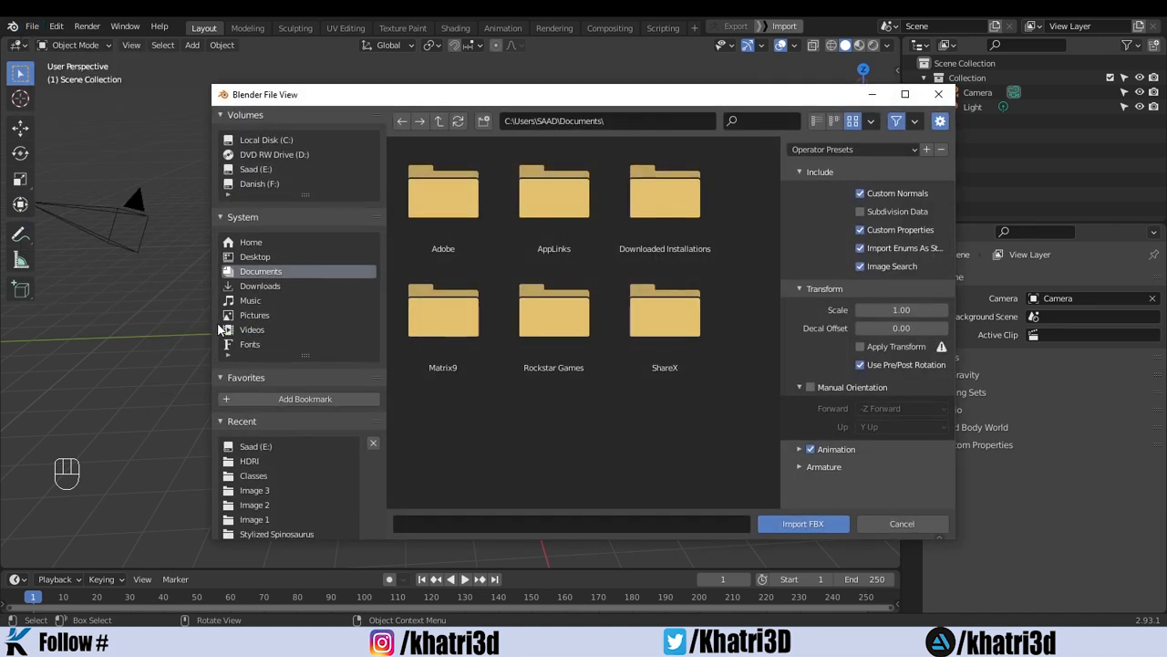
left_click(259, 263)
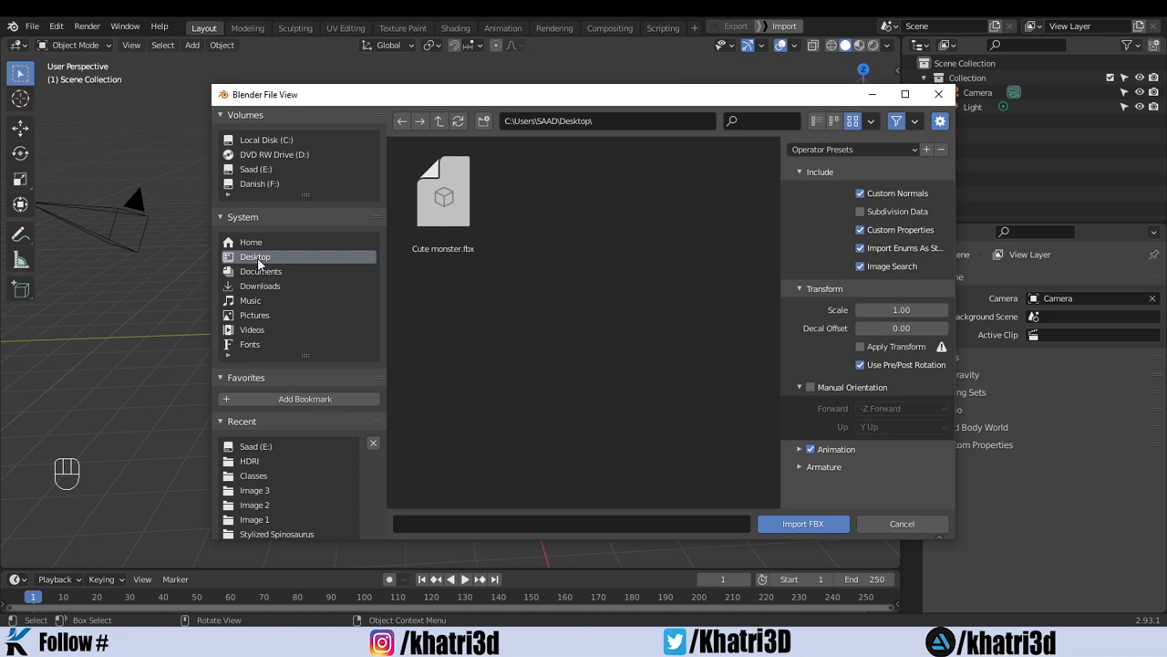
left_click(474, 248)
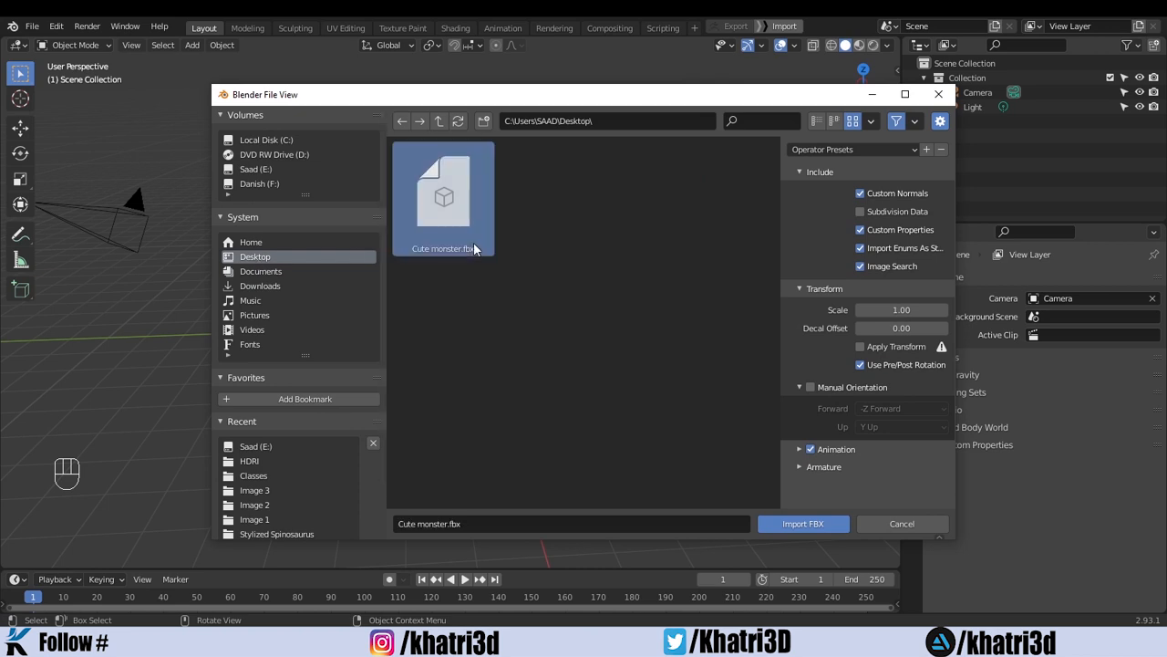
left_click(801, 527)
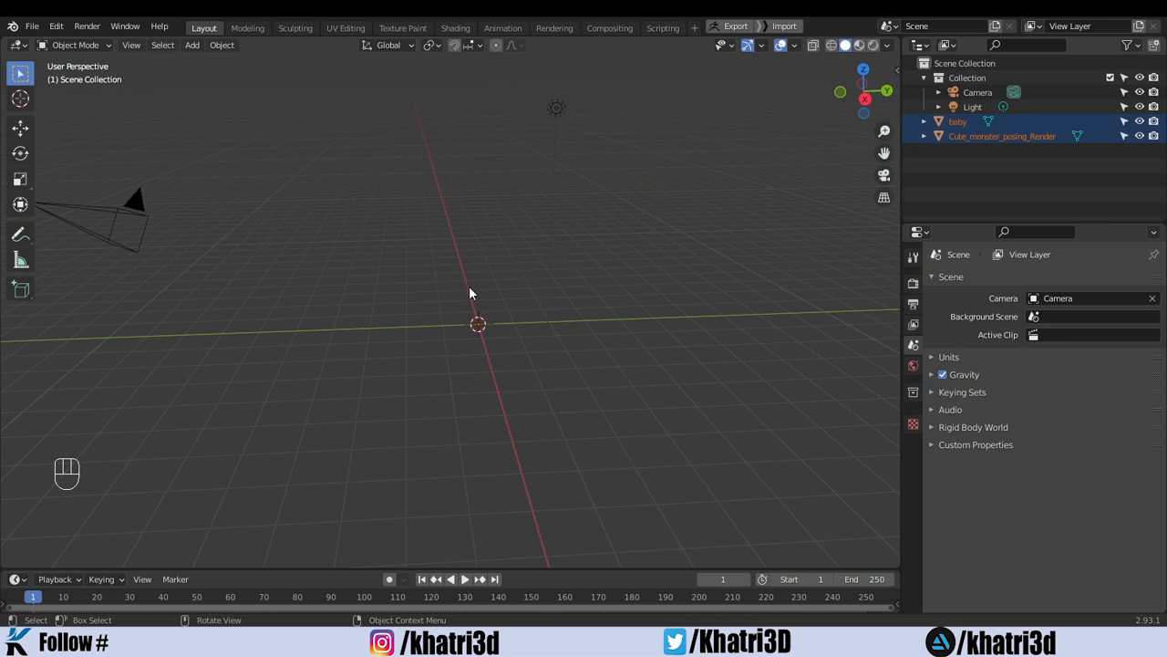
Look for the imported meshes around the origin, selecting the baby object and trying to frame it.
middle_click_drag(452, 290, 456, 277)
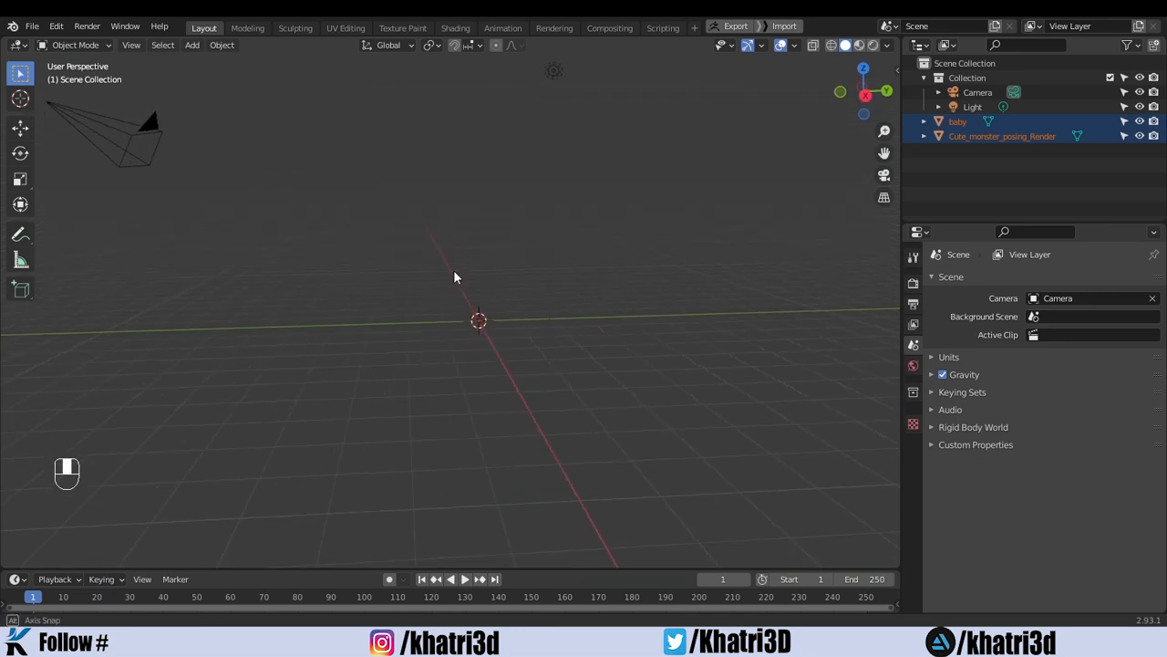
scroll(474, 283, "up", 2)
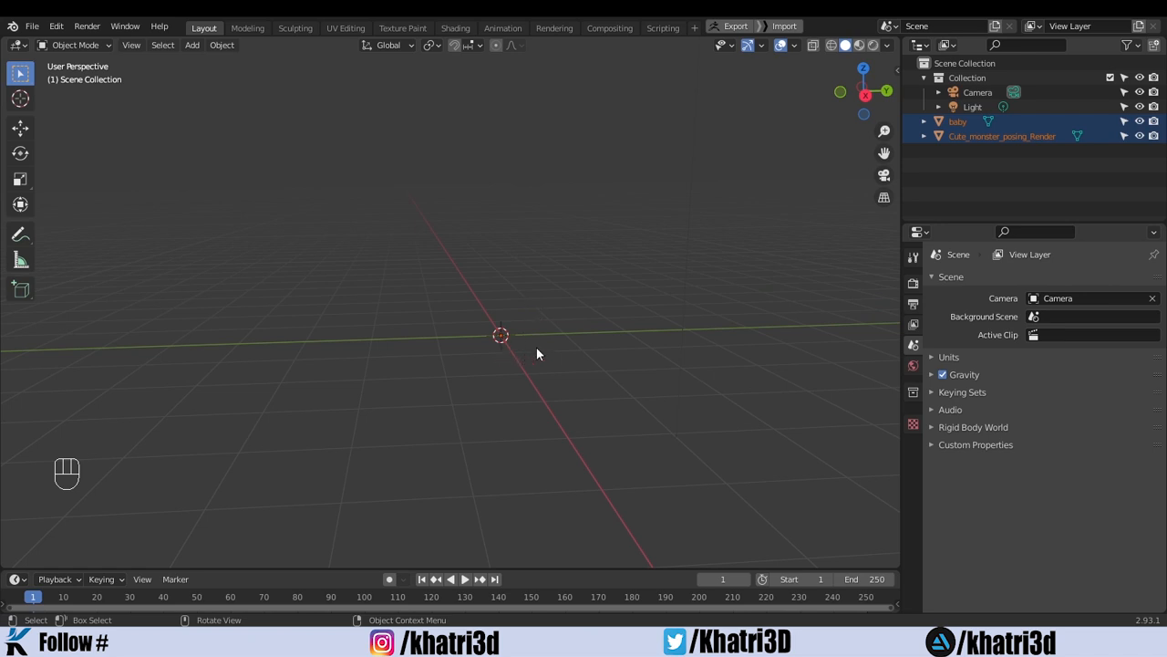
left_click(601, 349)
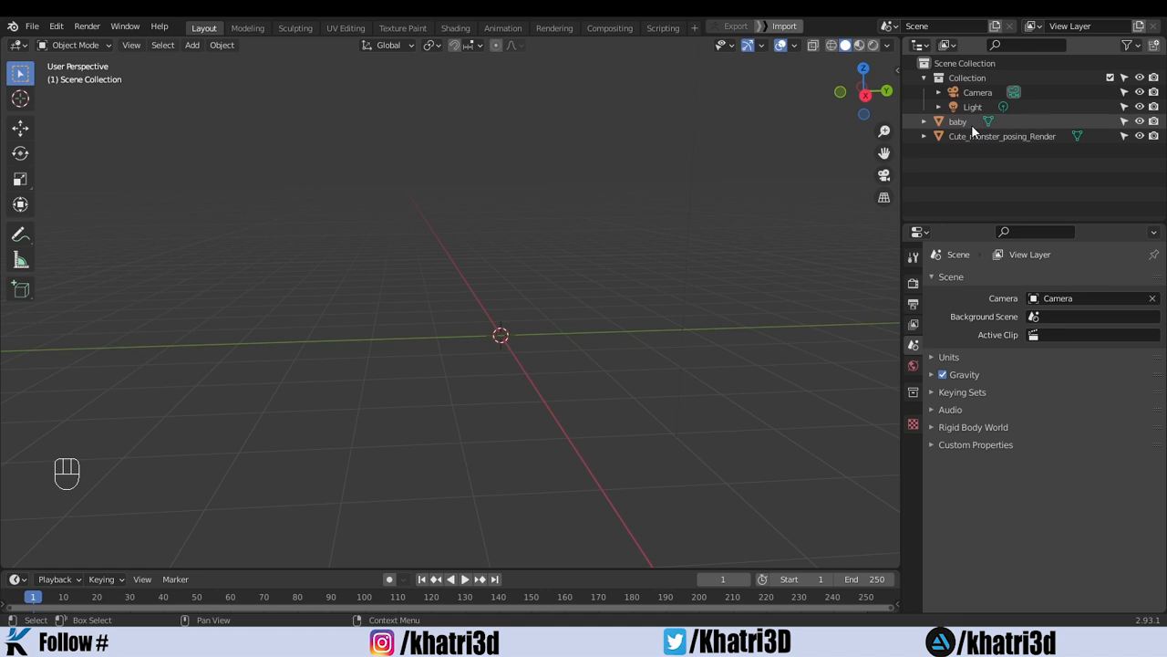
middle_click_drag(607, 369, 639, 351)
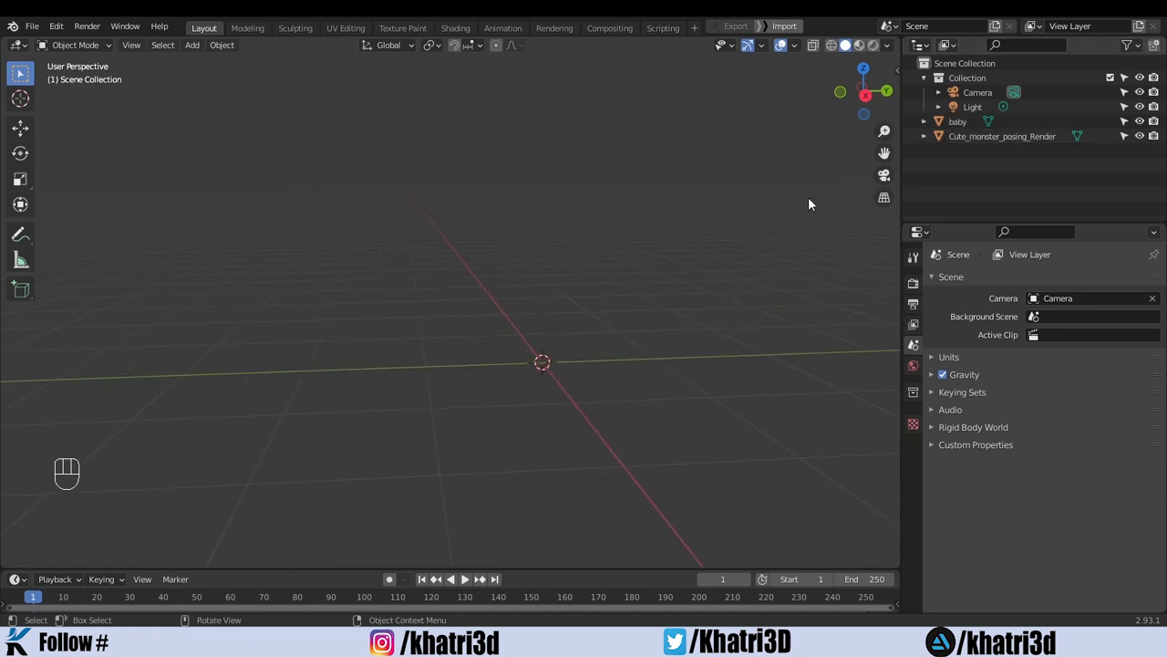
left_click(959, 125)
key("KP_Decimal")
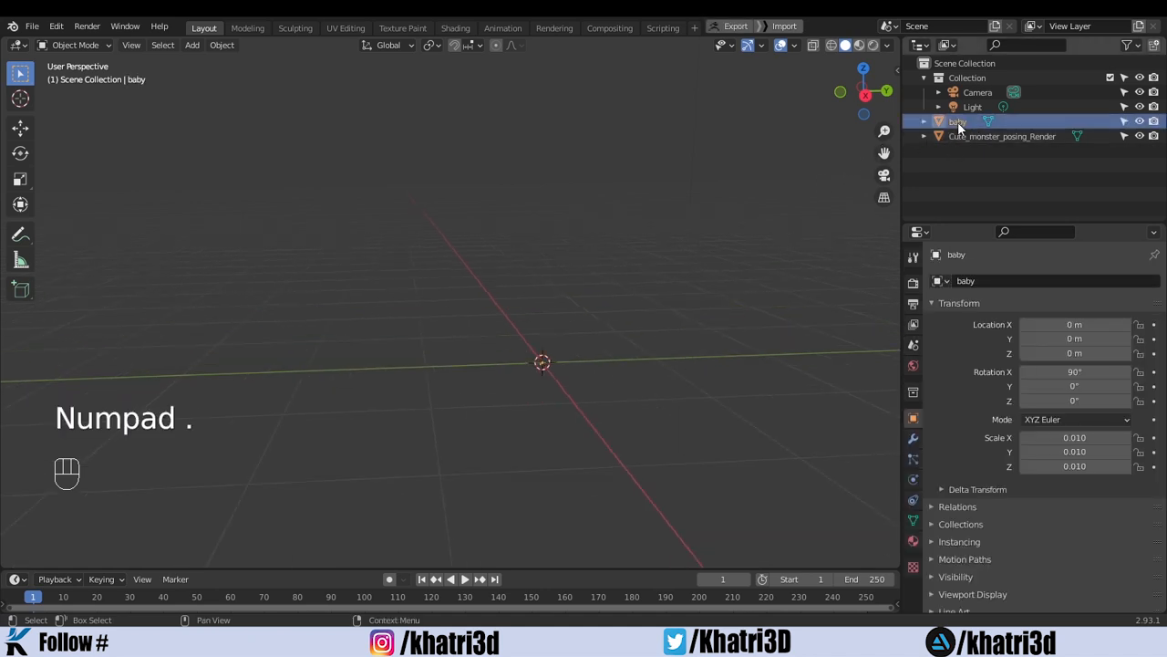
middle_click_drag(684, 201, 556, 267)
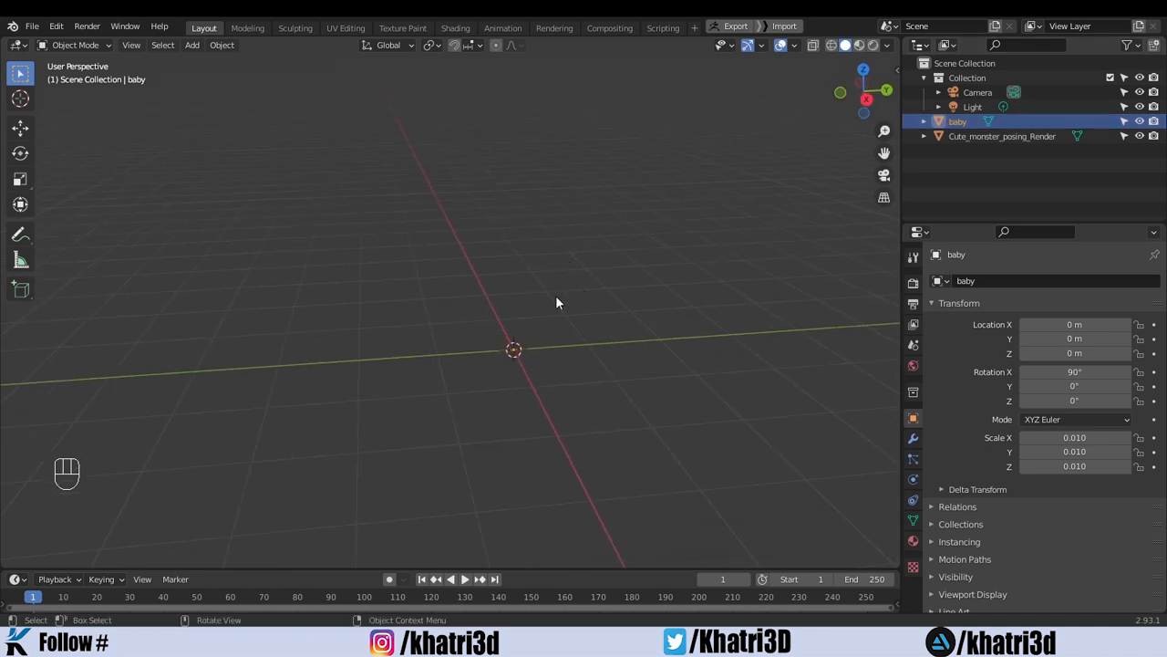
Add a cube mesh at the origin as a size reference.
key("shift+a")
mouse_move(512, 274)
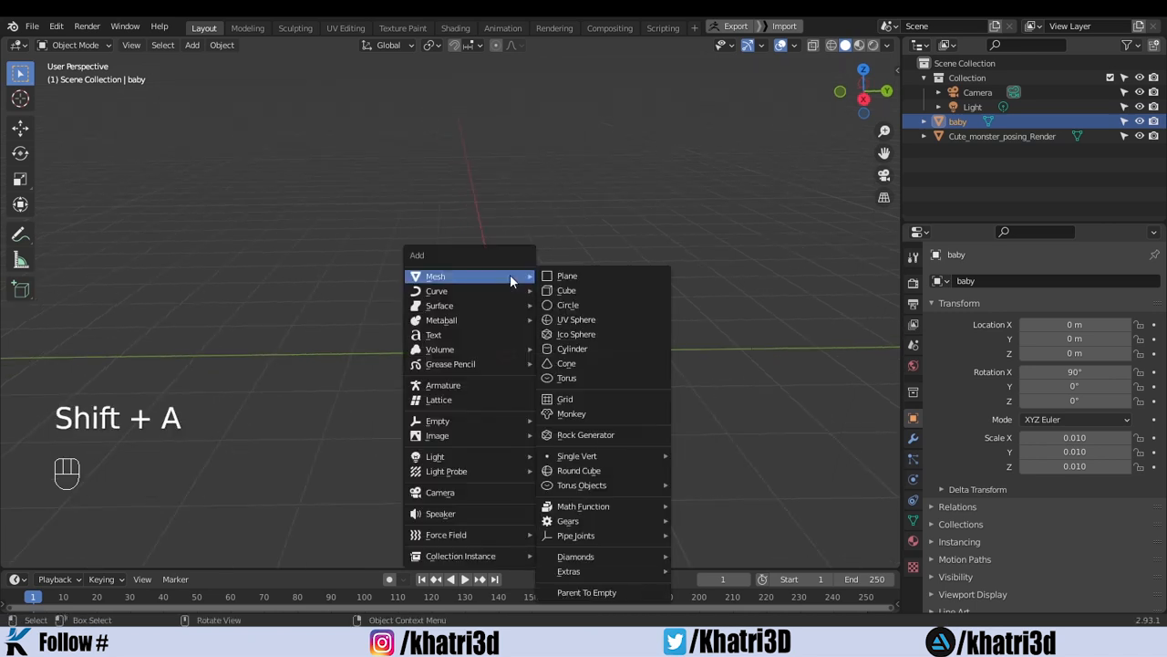
left_click(564, 290)
scroll(563, 289, "down", 5)
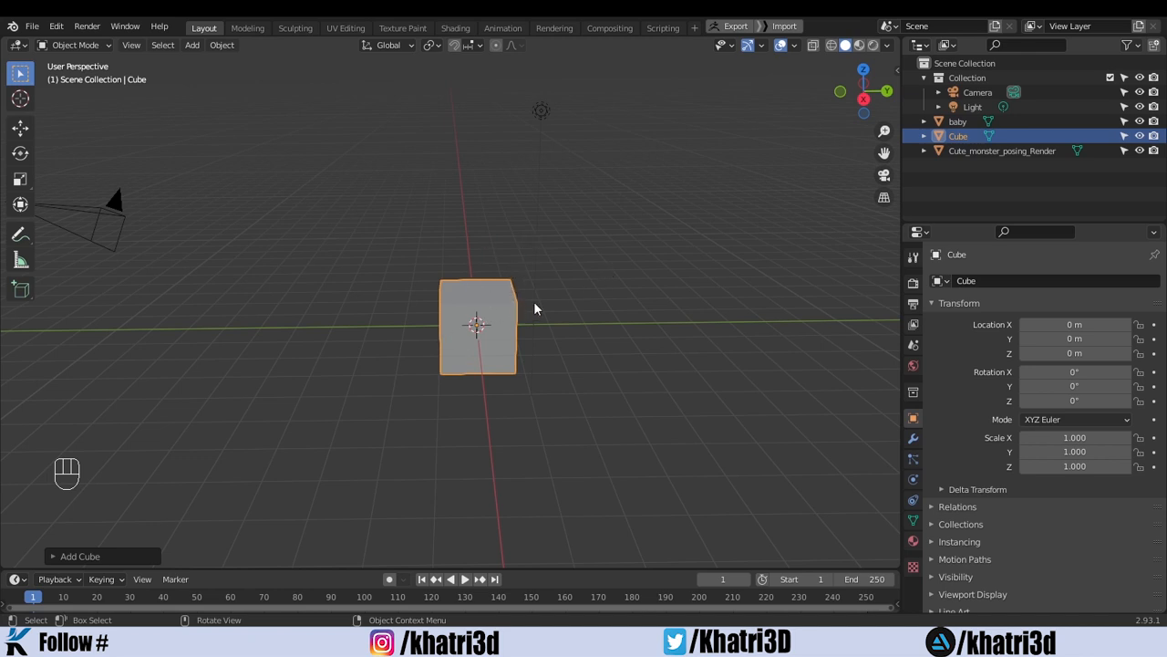
Move the cube to about -5.5 m along the Y axis and put it into Collection.
middle_click_drag(534, 308, 565, 286)
key("g")
key("y")
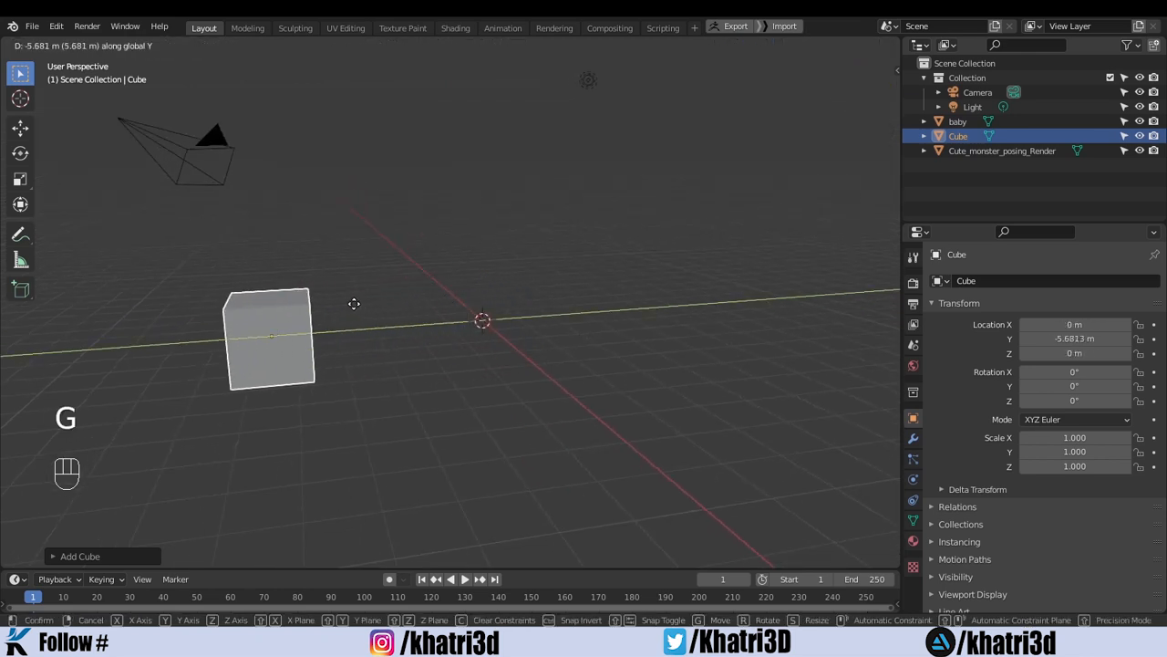
left_click(361, 310)
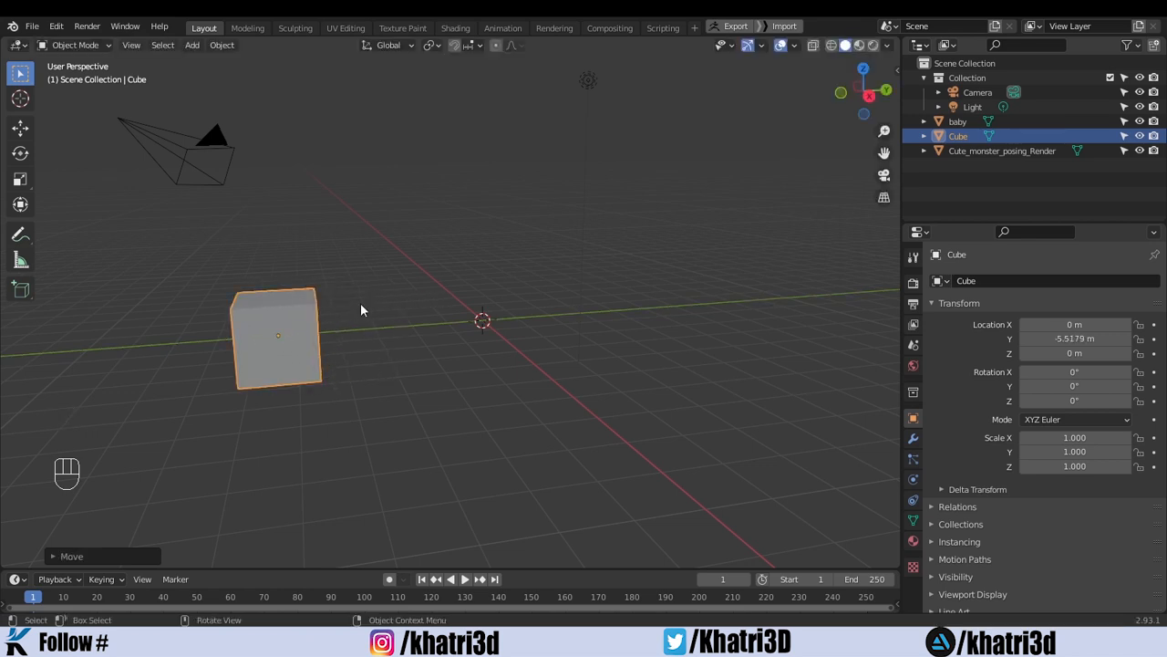
left_click_drag(957, 137, 974, 81)
Select baby and Cute_monster_posing_Render together and enlarge both to a scale of about 0.99.
left_click(960, 137)
left_click(961, 151, "shift")
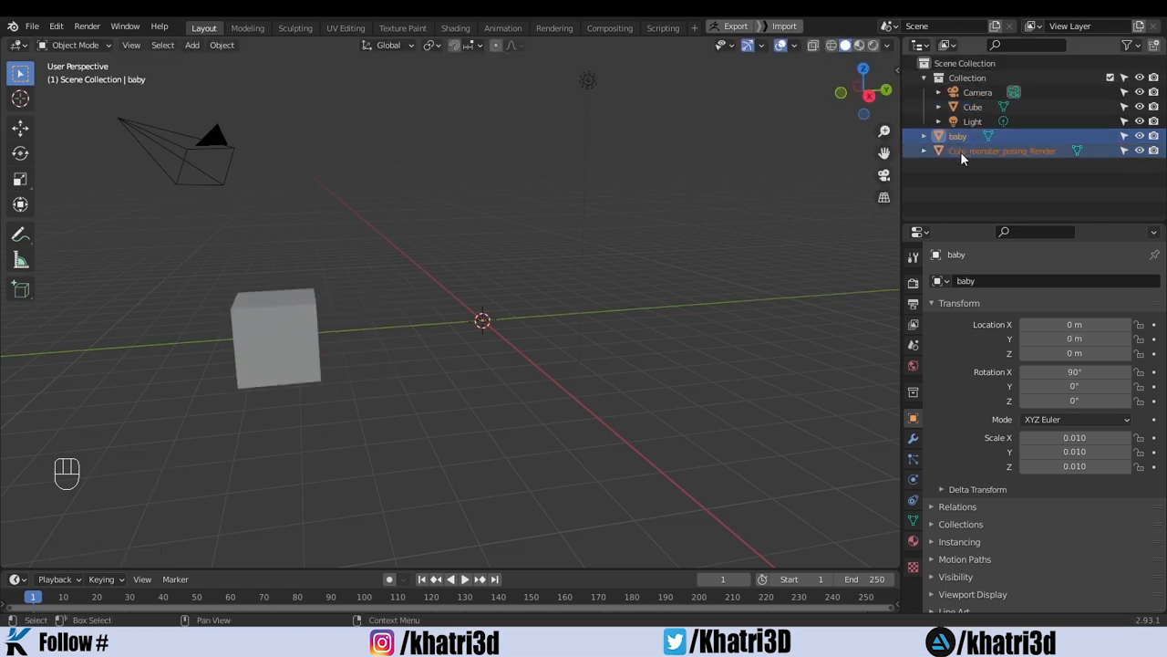
scroll(488, 323, "up", 1)
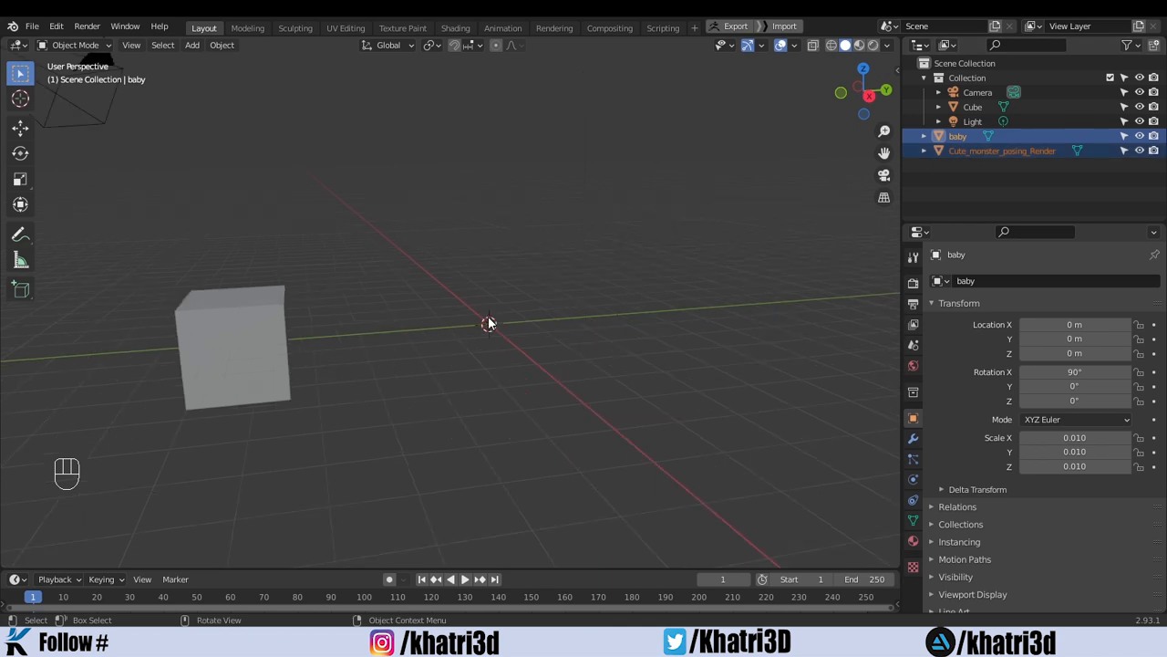
key("s")
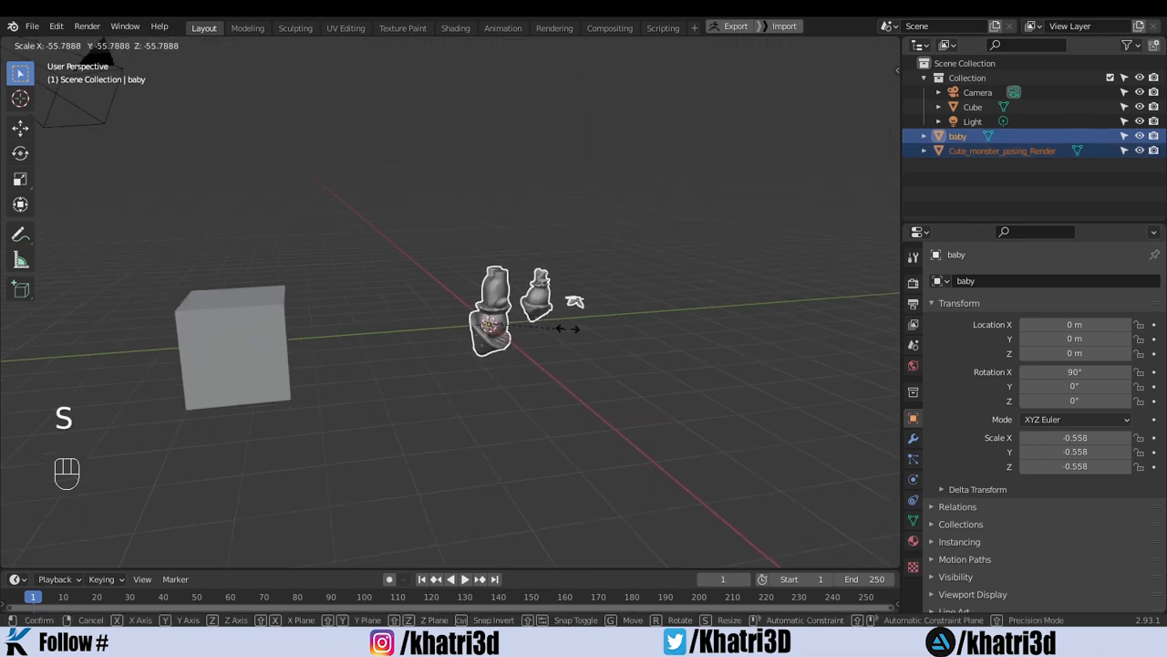
left_click(323, 390)
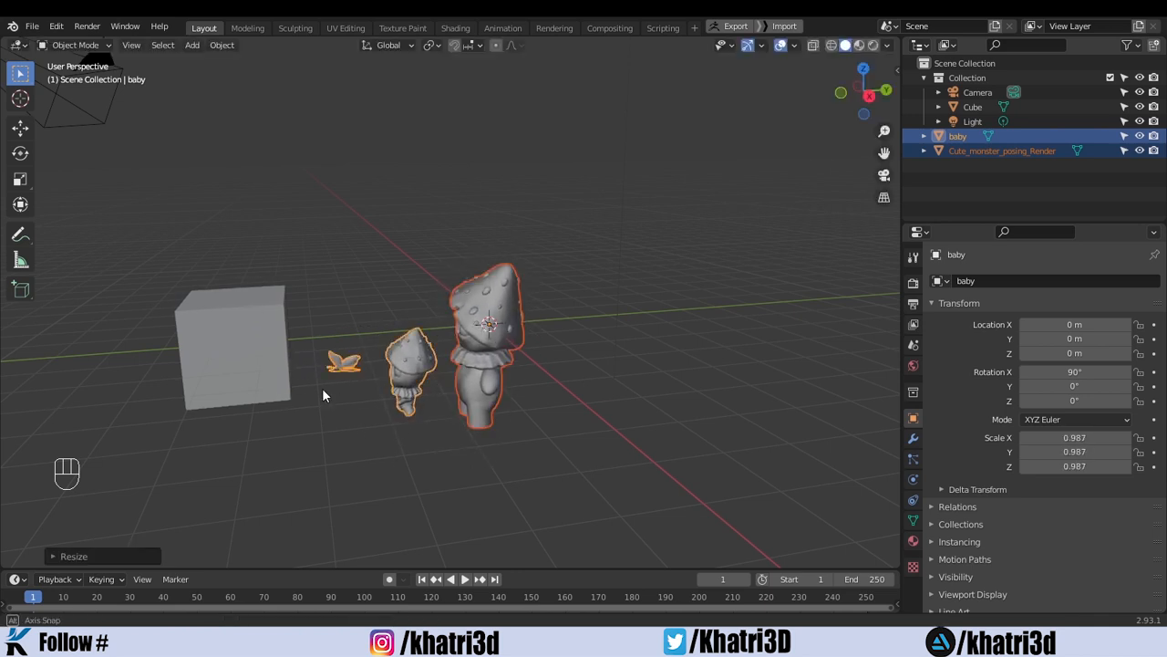
In the right orthographic view, reduce both characters to a scale of about 0.81 and position them at about 0.61 m in Y and 0.91 m in Z.
mouse_move(323, 395)
middle_mouse_down()
mouse_move(446, 383)
mouse_move(349, 382)
mouse_move(333, 407)
middle_mouse_up()
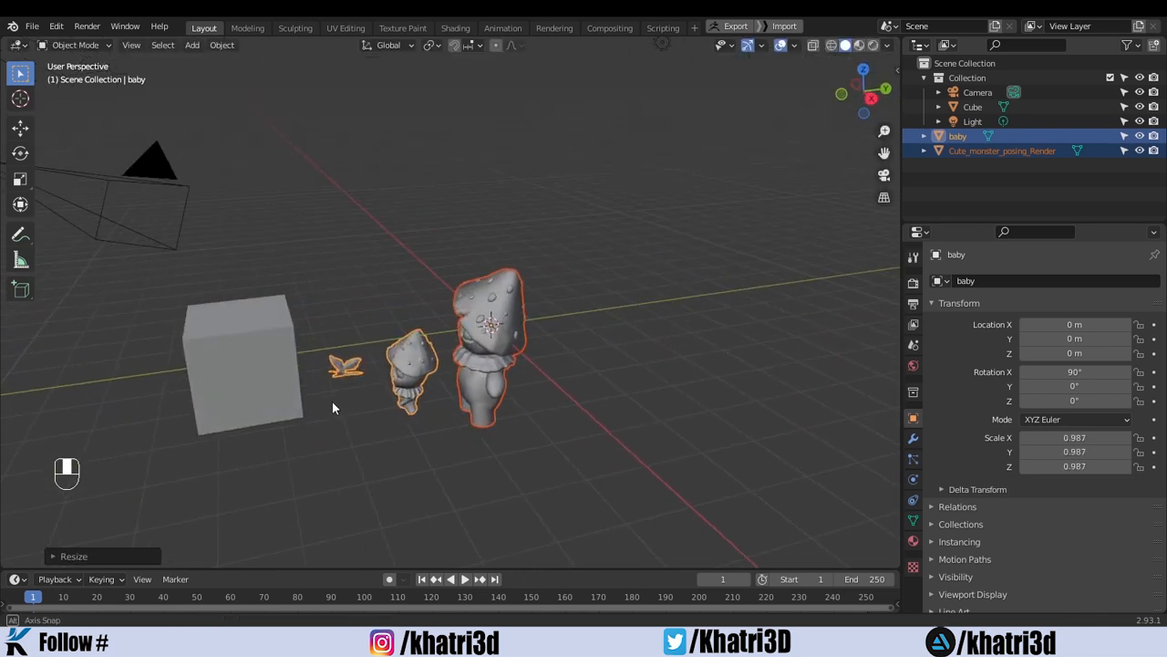
left_click(871, 99)
key("g")
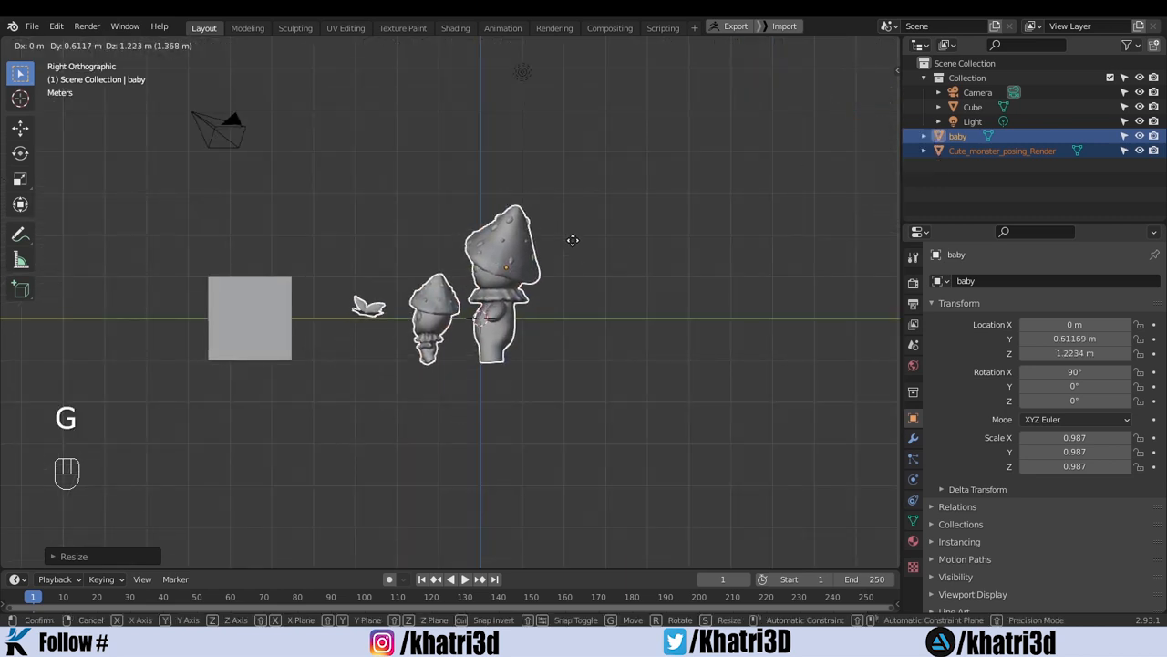
left_click(575, 245)
key("s")
left_click(689, 339)
key("g")
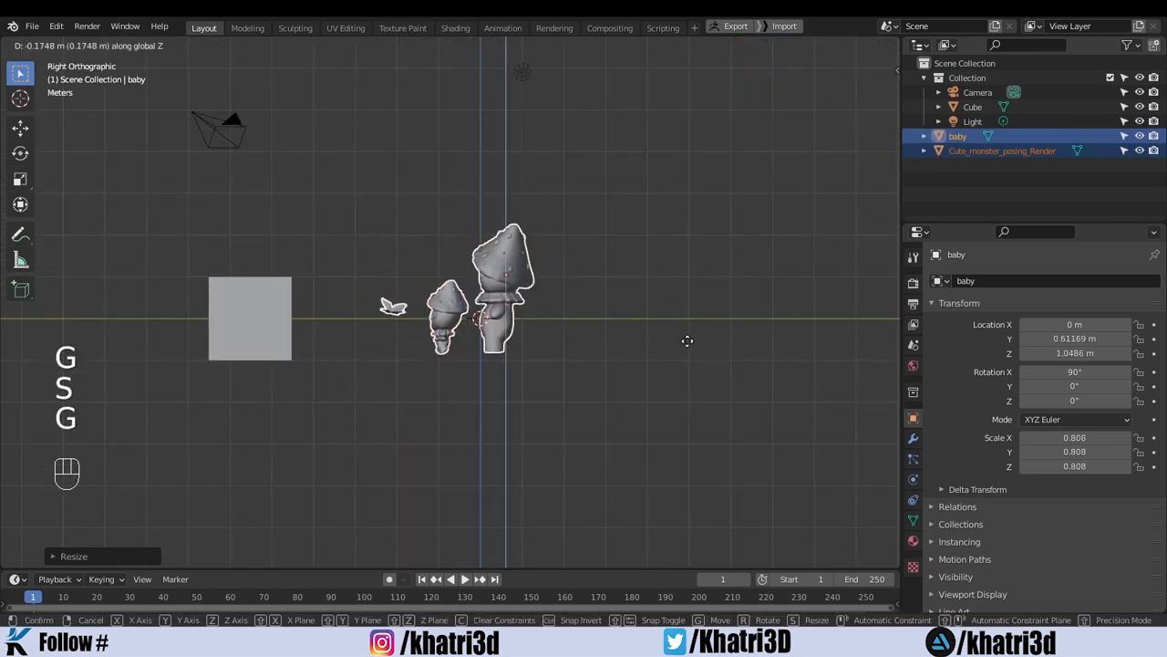
left_click(687, 344)
Rotate both characters exactly 90° about the global Z axis.
middle_click_drag(616, 313, 616, 388)
key("r")
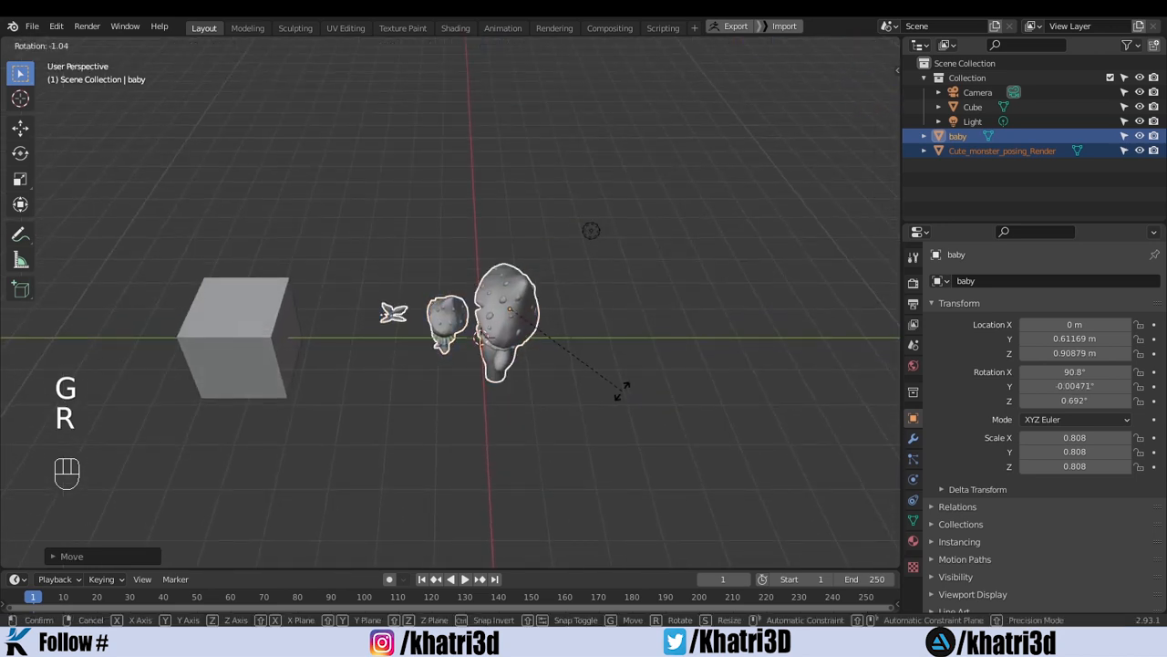
key("z")
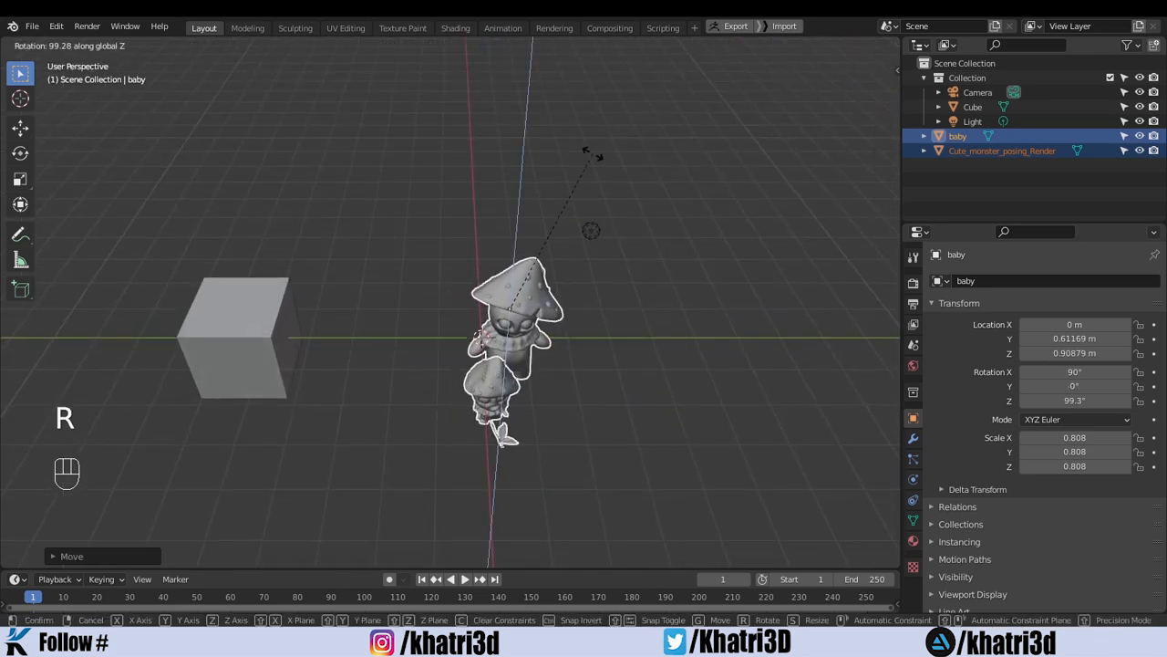
key("ctrl")
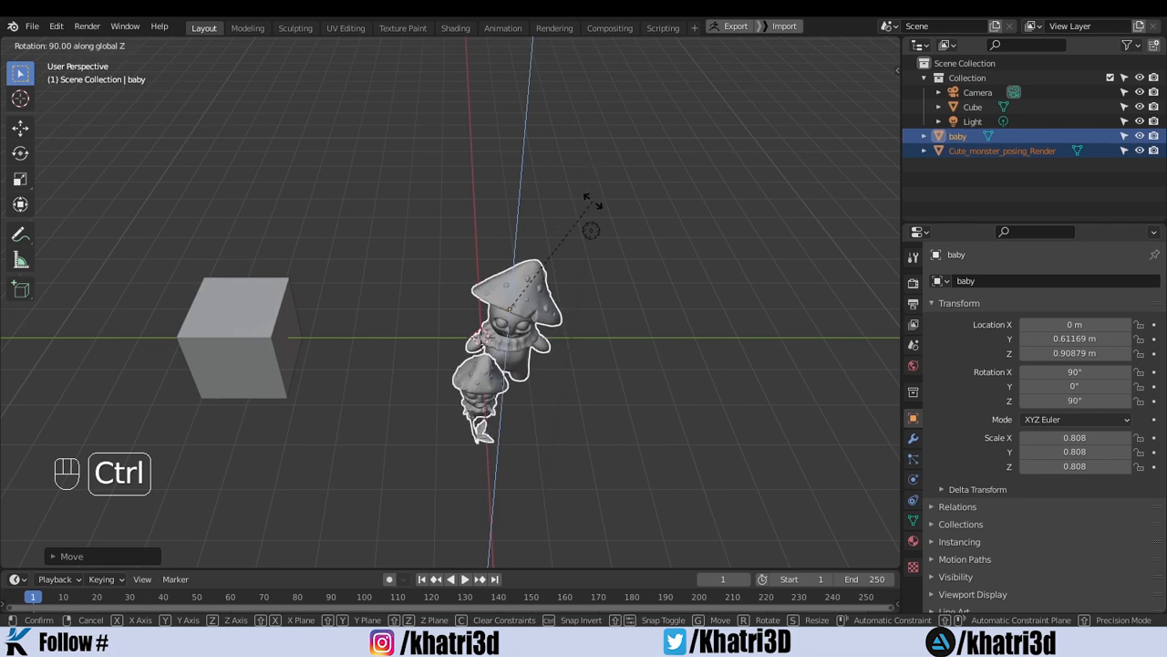
left_click(593, 202)
In the right orthographic view, move the cube beside the characters to about -2.09 m in Y and 0.14 m in Z.
middle_click_drag(597, 219, 587, 349)
left_click(251, 333)
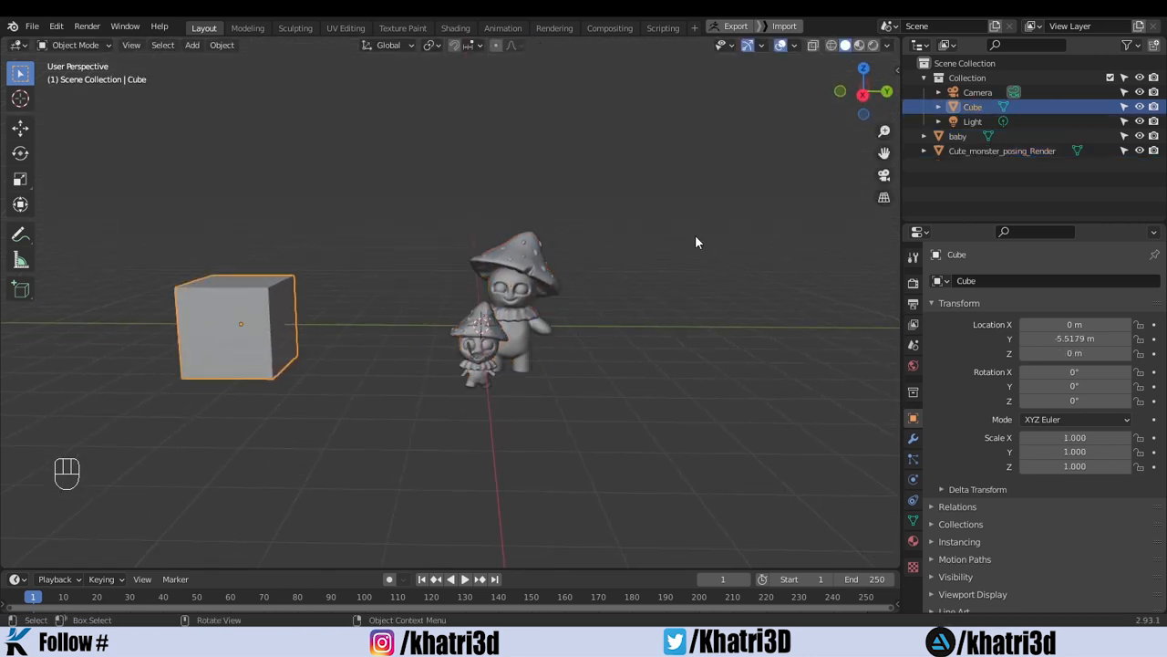
left_click(862, 95)
key("g")
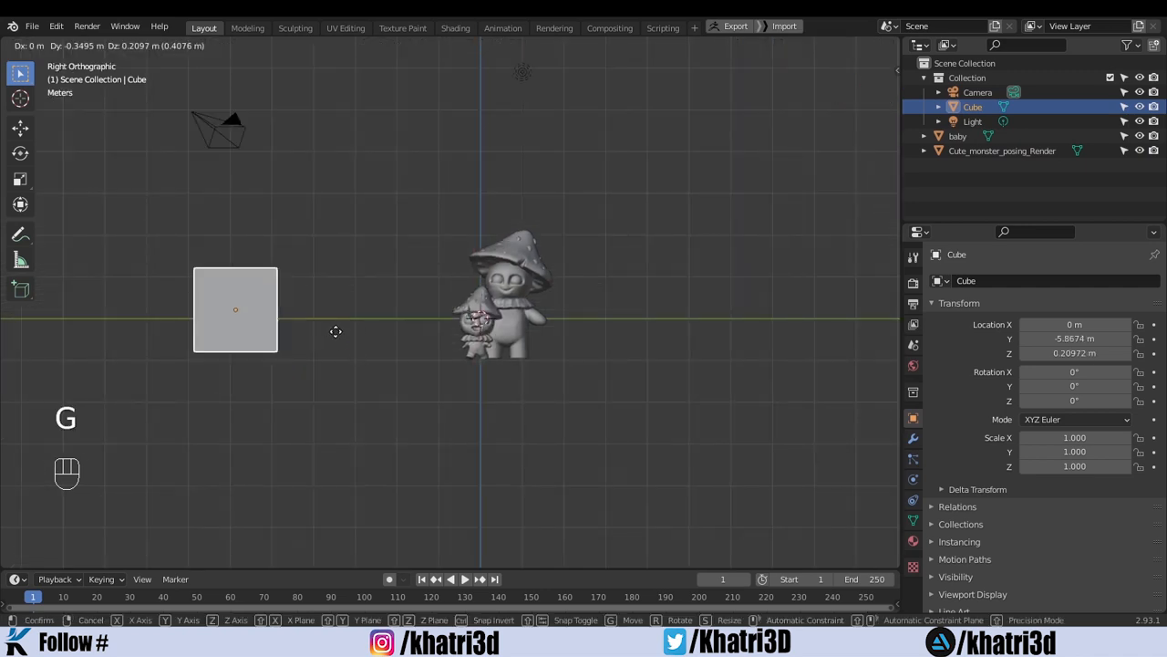
left_click(491, 339)
Delete the default cube standing beside the two mushroom characters.
middle_click_drag(385, 337, 398, 379)
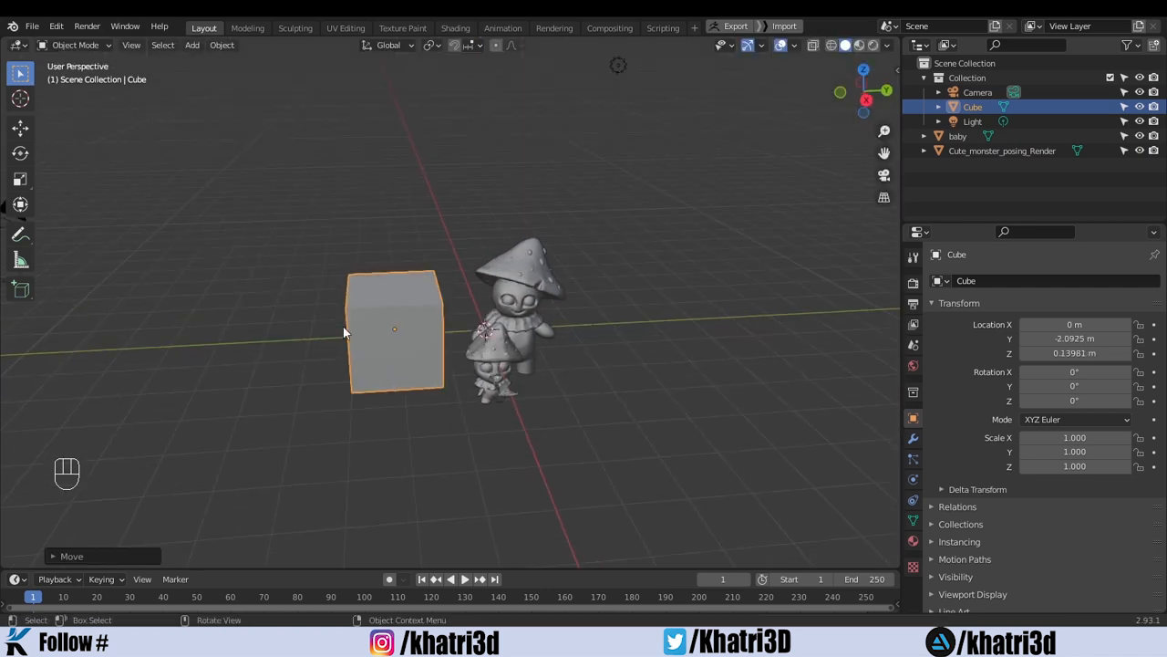
scroll(380, 326, "down", 2)
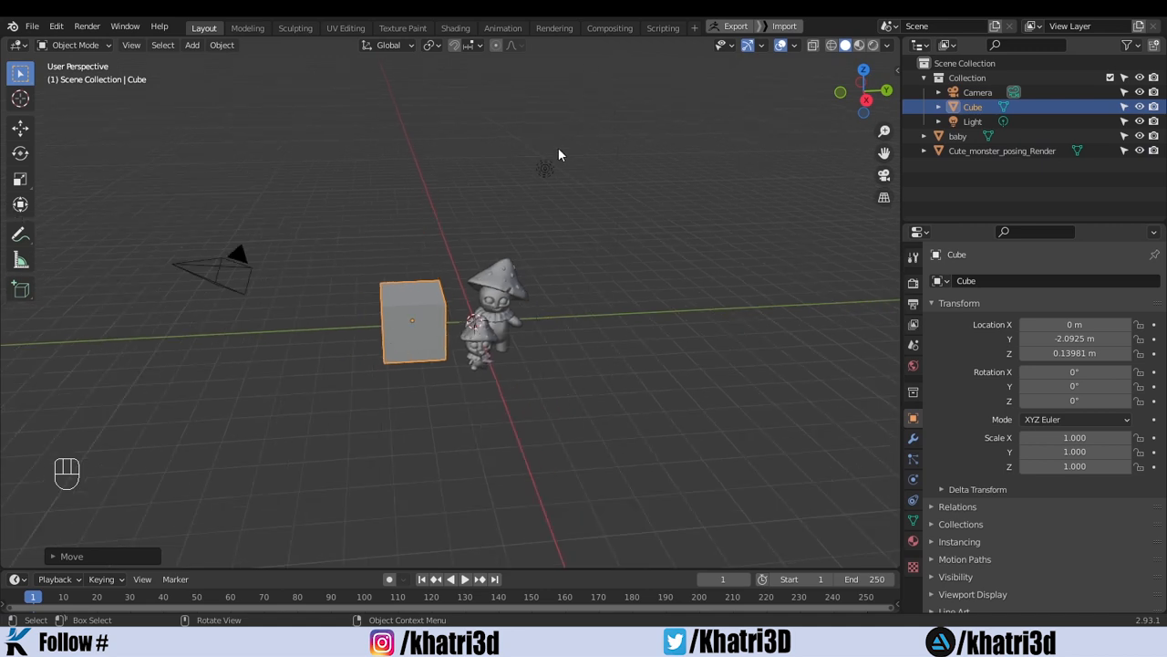
left_click(542, 180)
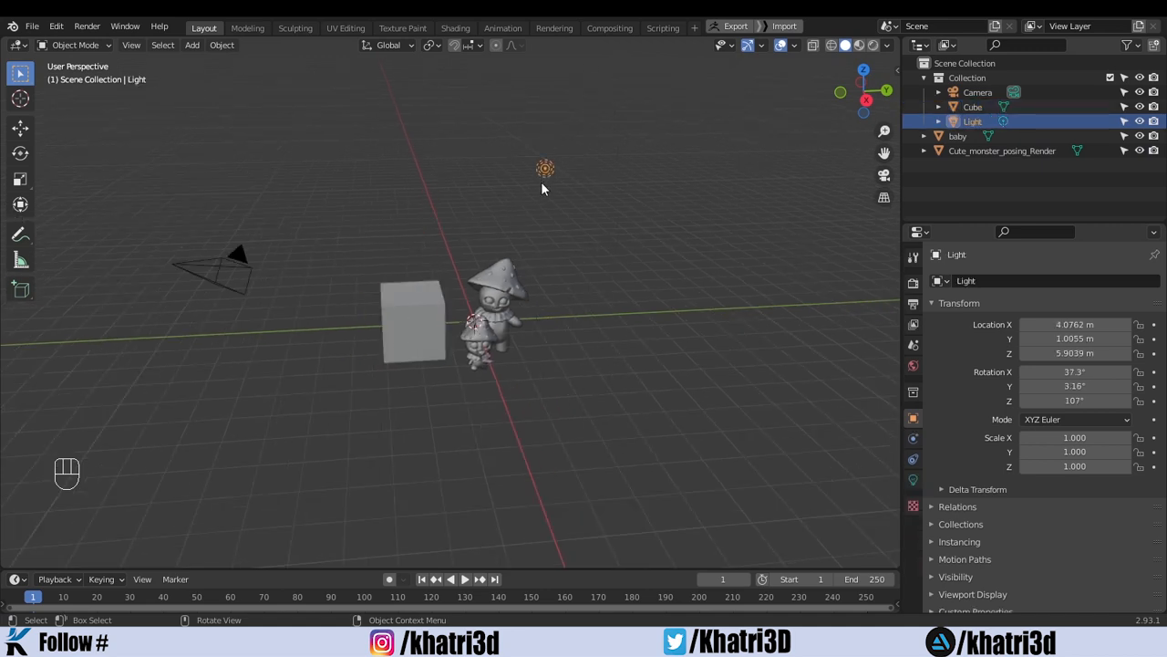
left_click(405, 335)
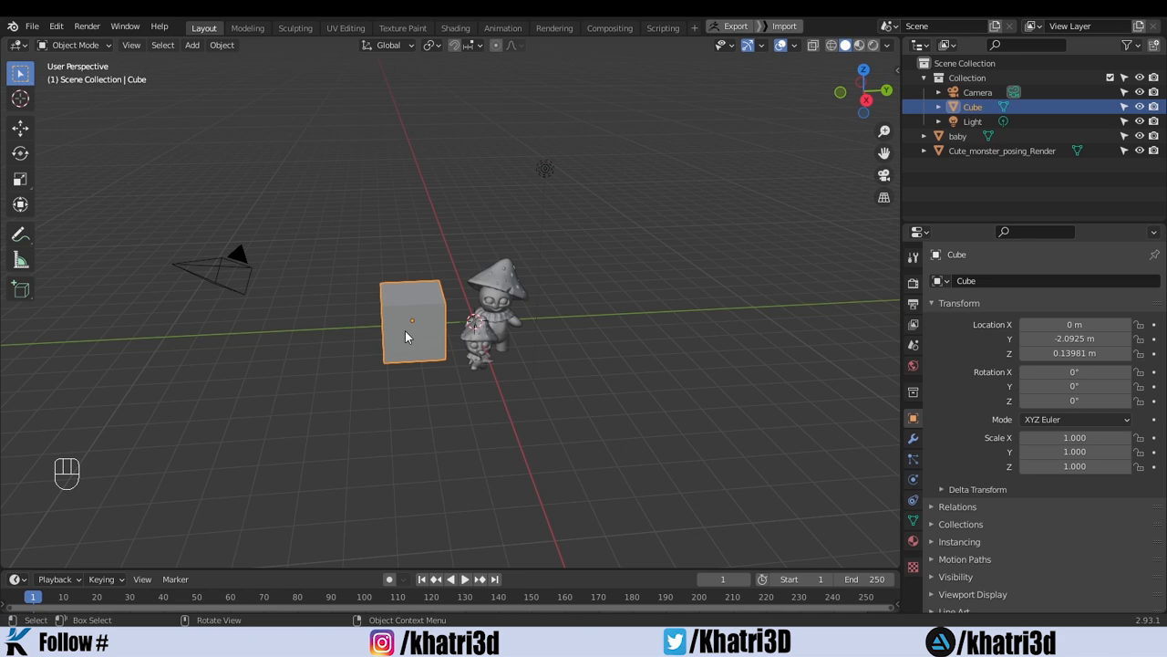
key("Delete")
scroll(527, 264, "up", 2)
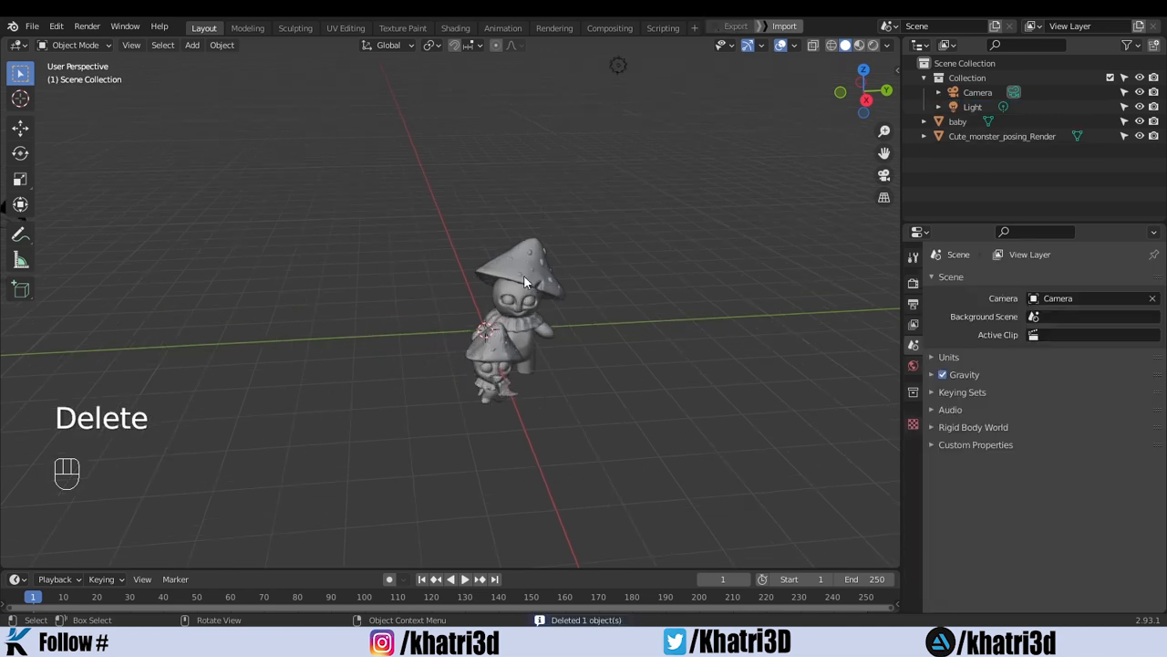
middle_click_drag(561, 294, 428, 331, "shift")
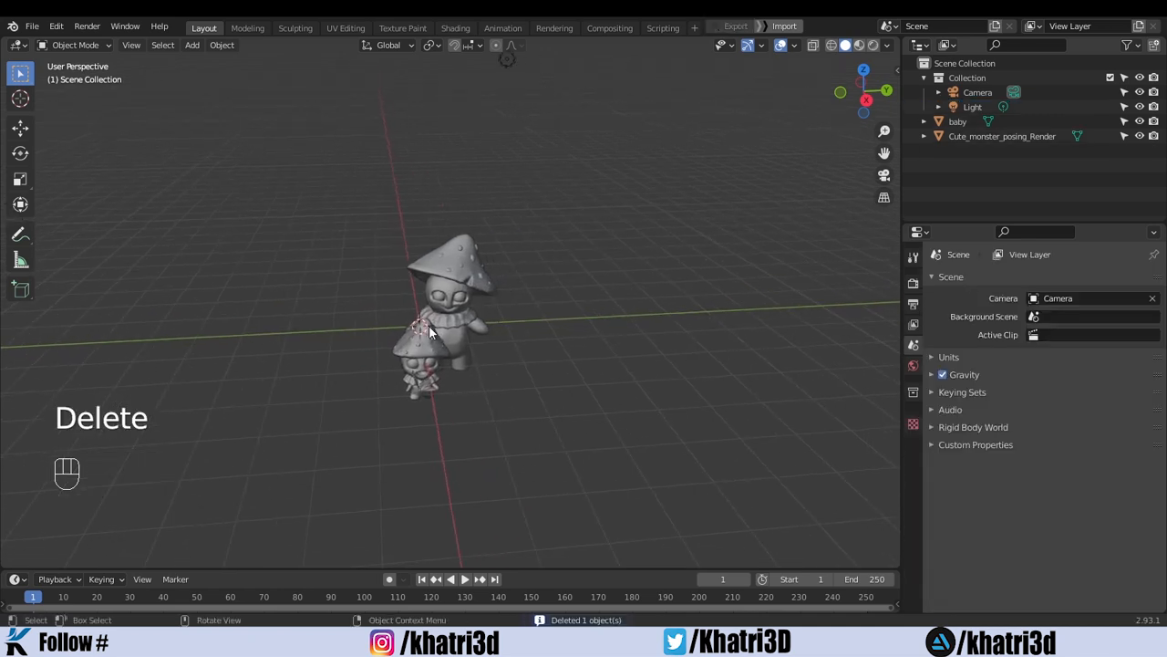
Select the parent character, Cute_monster_posing_Render, and open its material nodes in the Shading workspace with an enlarged node editor.
left_click(478, 351)
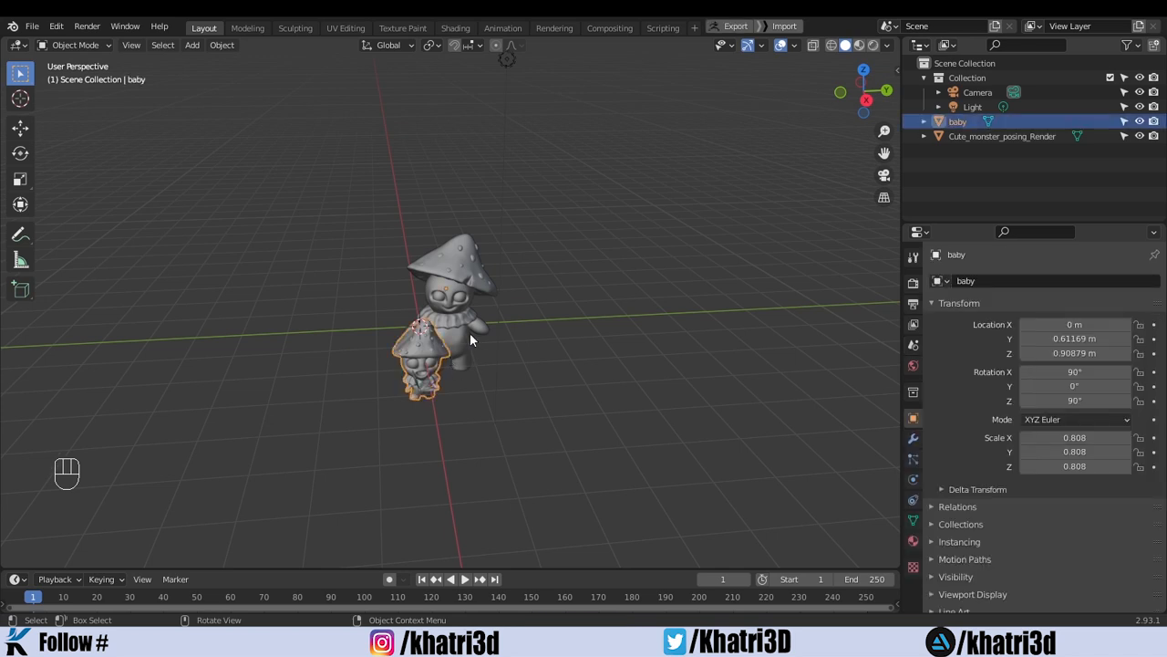
left_click(470, 333)
middle_click_drag(705, 262, 722, 234)
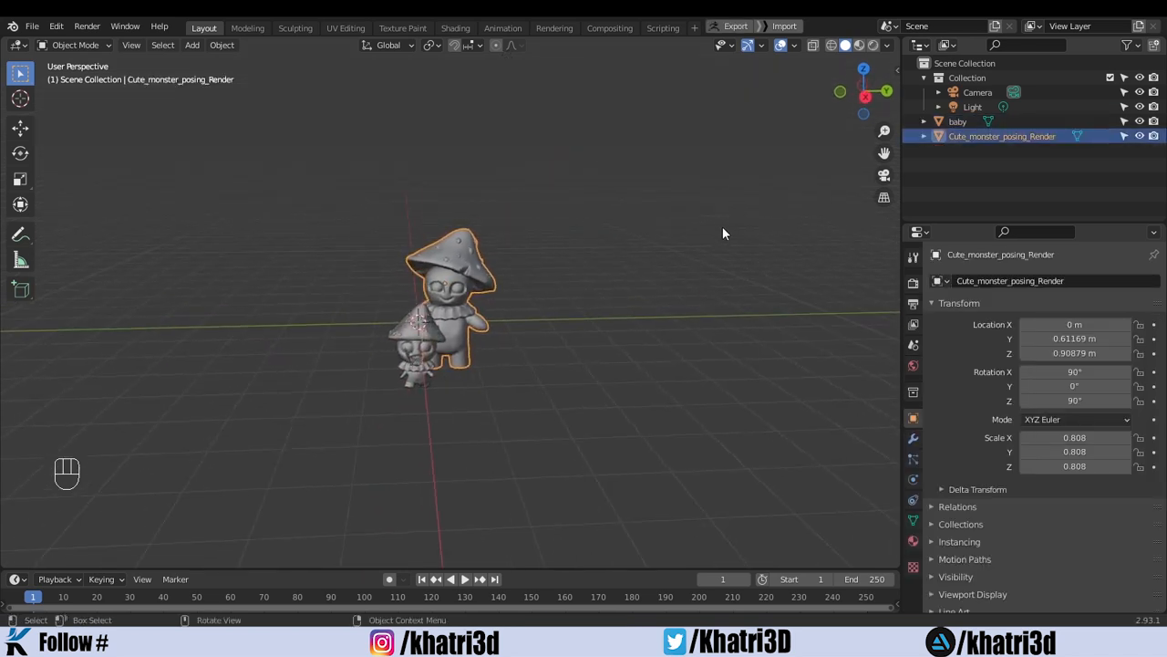
left_click(859, 45)
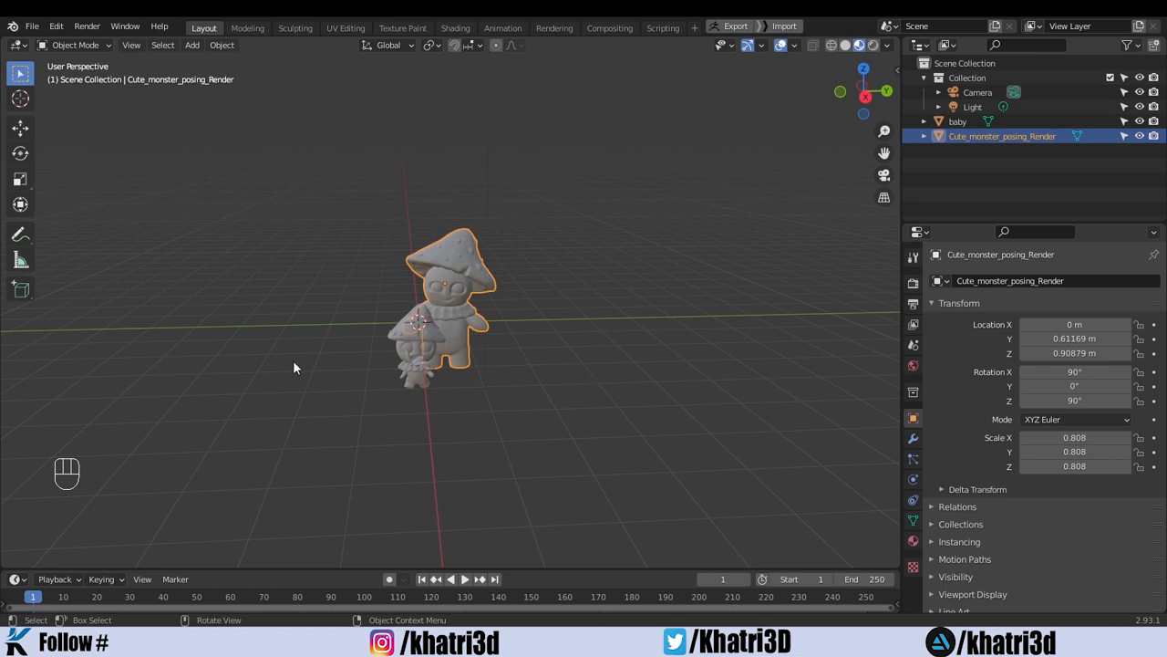
mouse_move(295, 366)
middle_mouse_down()
mouse_move(397, 310)
mouse_move(465, 305)
middle_mouse_up()
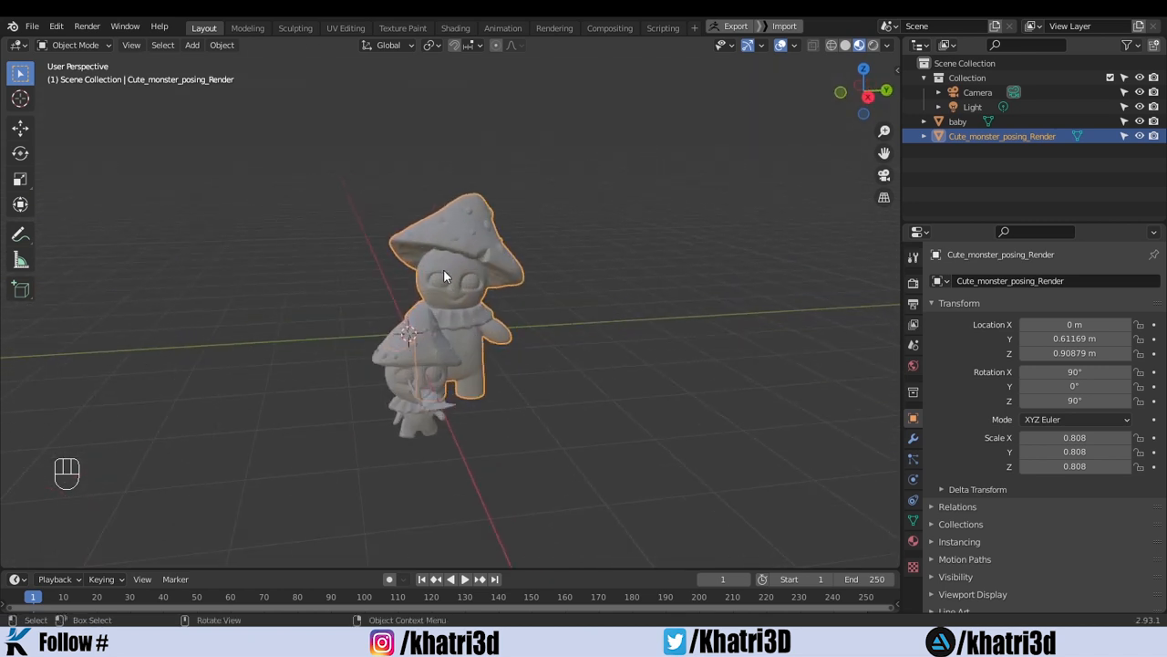
left_click(455, 28)
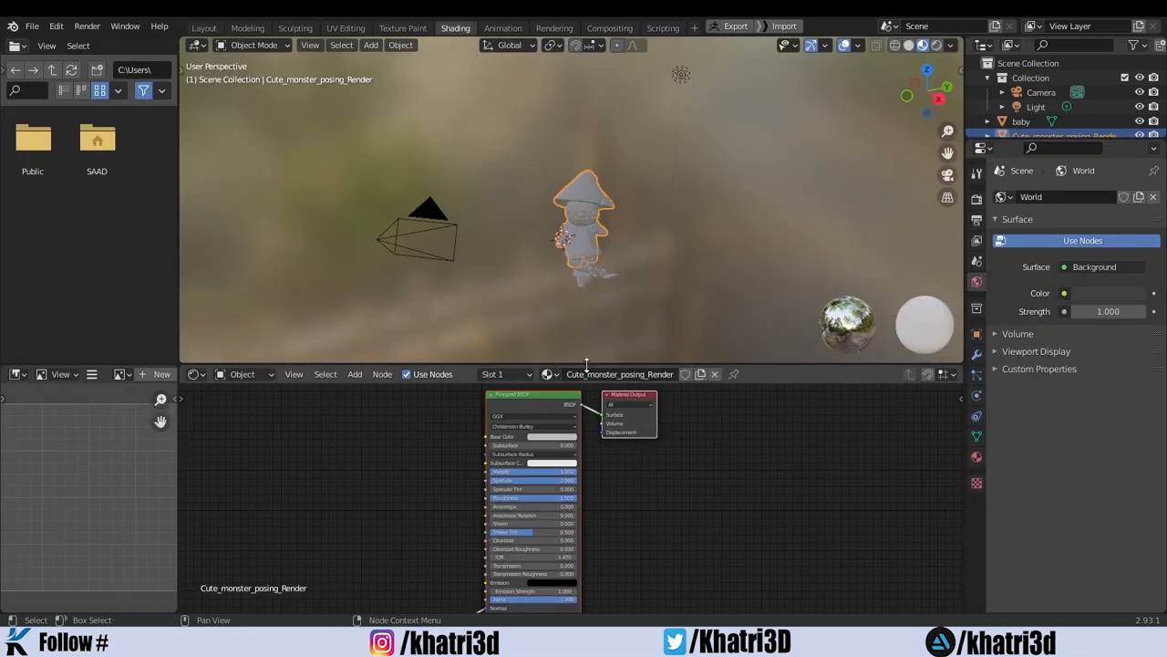
left_click_drag(591, 365, 586, 220)
key("Home")
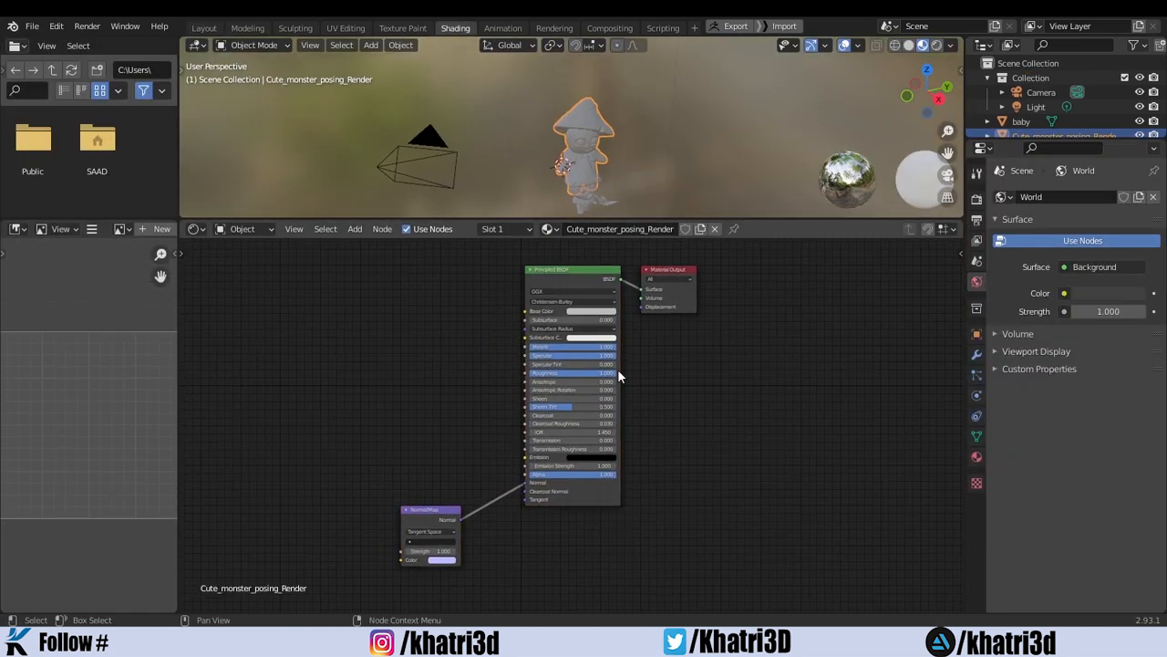
Unlink the imported material from the parent character and give it a new default Principled BSDF material.
left_click_drag(378, 548, 351, 419)
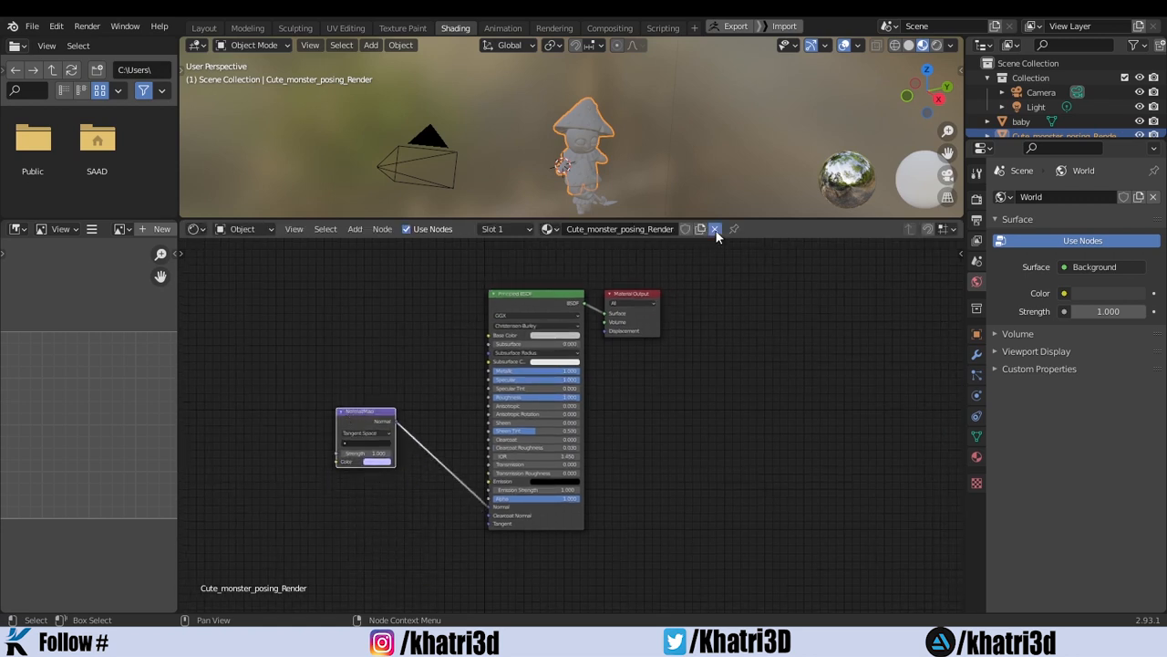
left_click(716, 230)
scroll(670, 113, "up", 2)
scroll(669, 107, "up", 1)
middle_click_drag(585, 93, 577, 92, "shift")
mouse_move(597, 139)
middle_mouse_down()
mouse_move(570, 143)
mouse_move(636, 145)
mouse_move(578, 149)
middle_mouse_up()
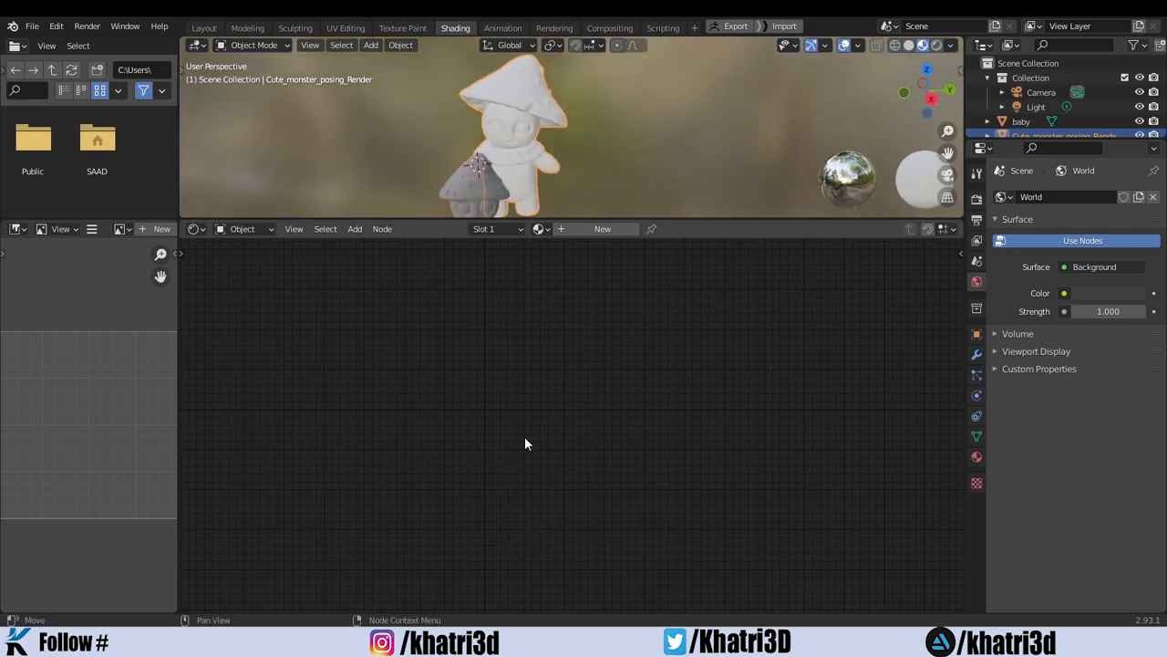
left_click(577, 228)
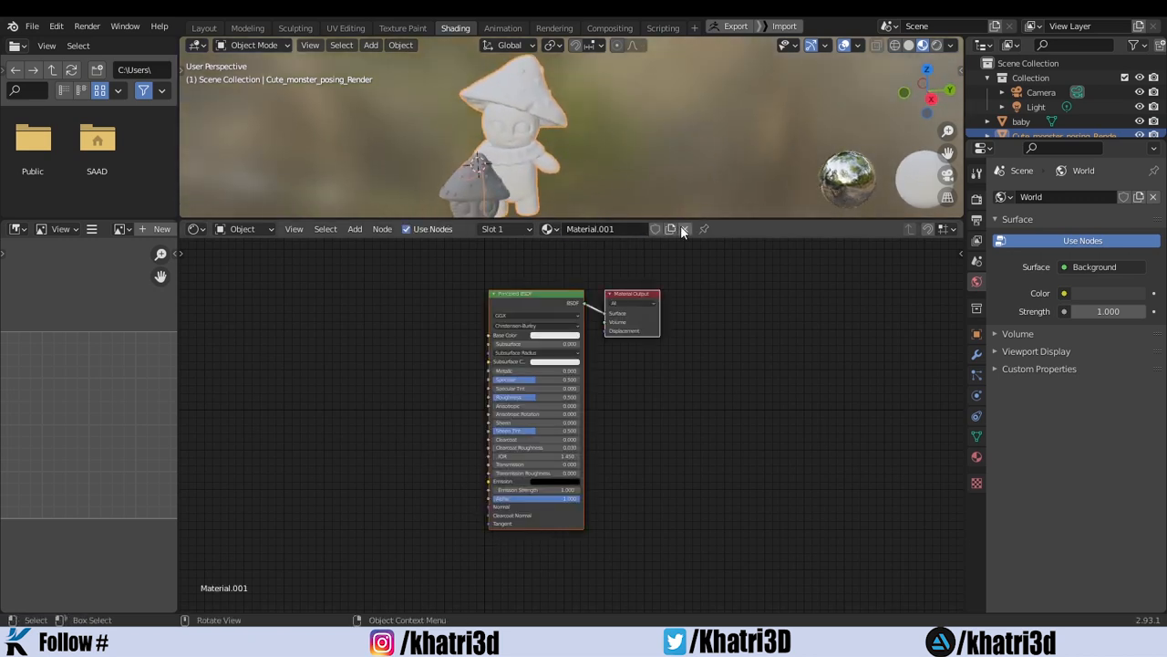
left_click(675, 395)
left_click(535, 295)
Add a Vertex Color node beside the Principled BSDF in the parent's material.
left_click(282, 350)
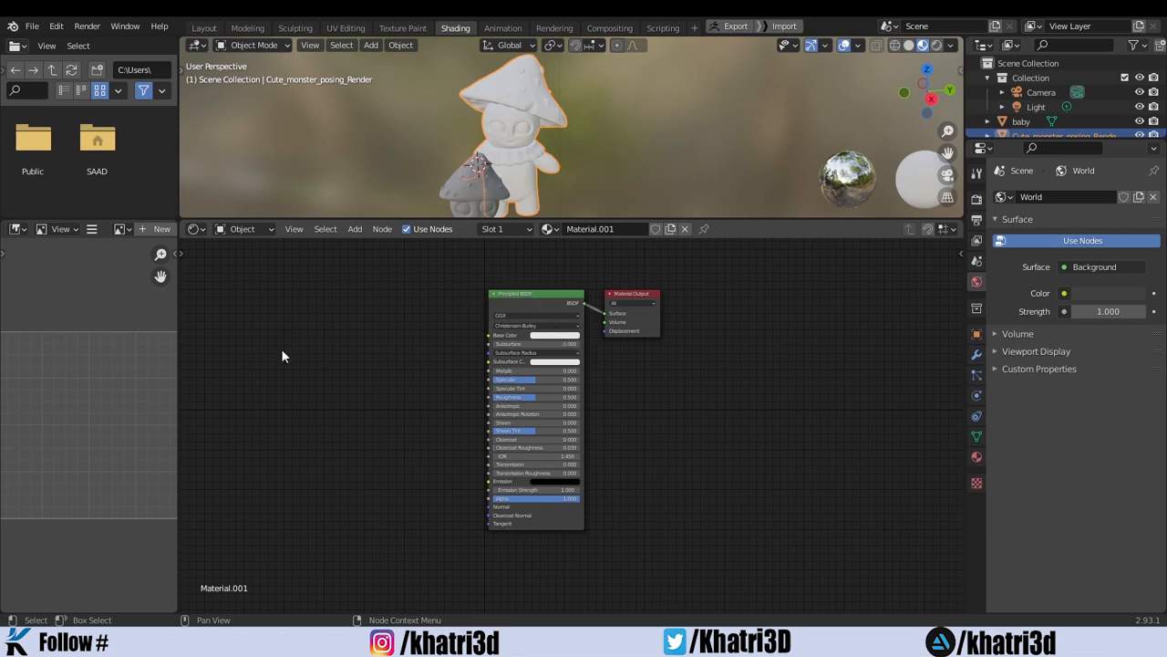
key("shift+a")
left_click(281, 350)
type("ver")
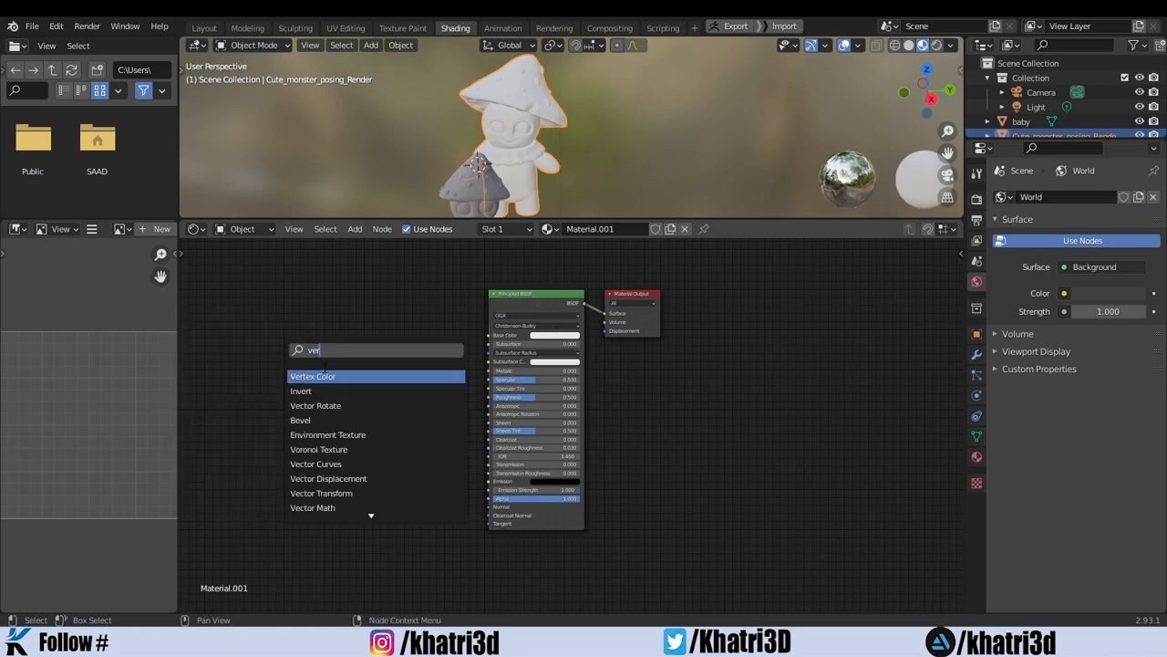
key("Return")
left_click(386, 370)
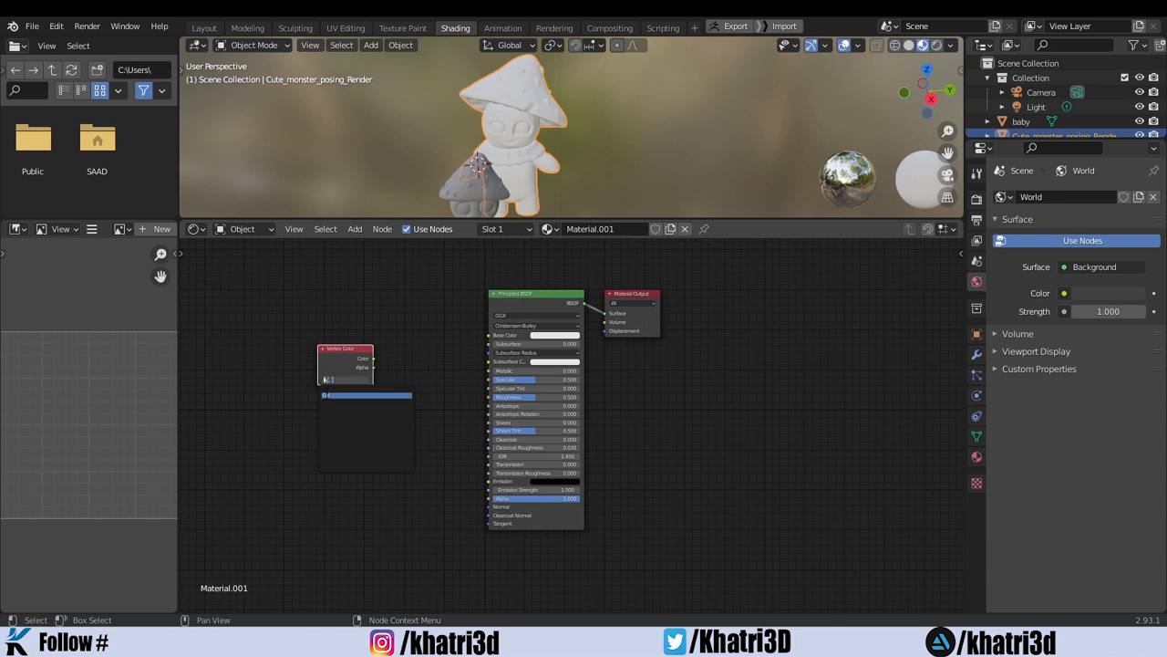
Set the Vertex Color node to the mesh's Col layer and connect its Color output to the Principled BSDF's Base Color.
left_click(976, 436)
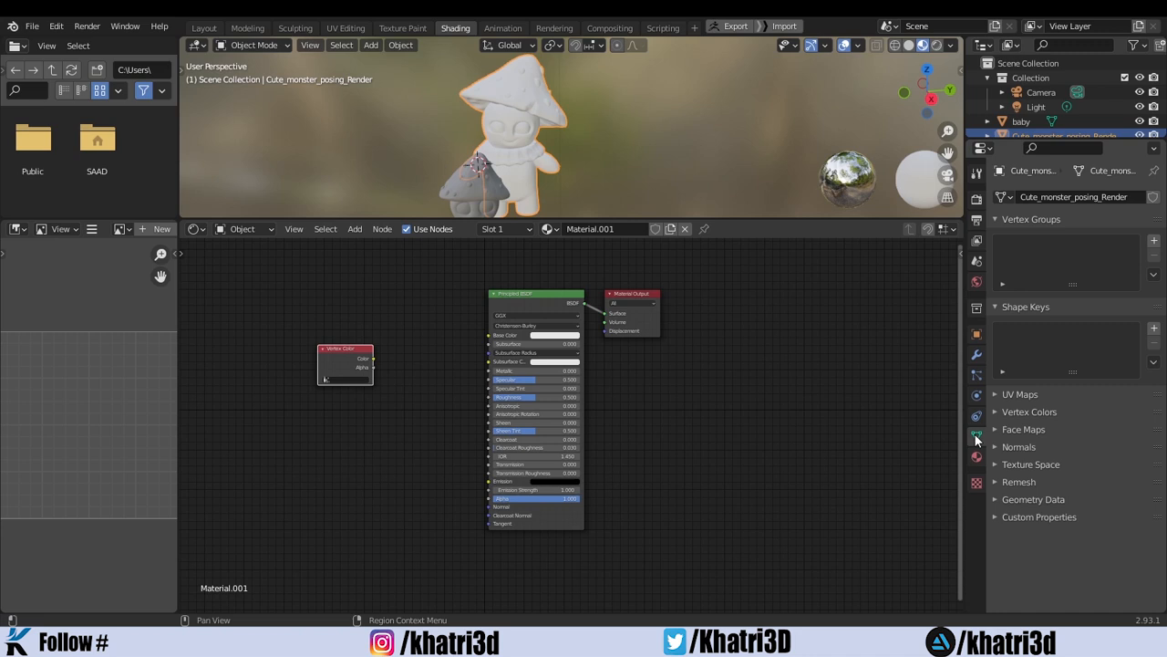
left_click(1030, 412)
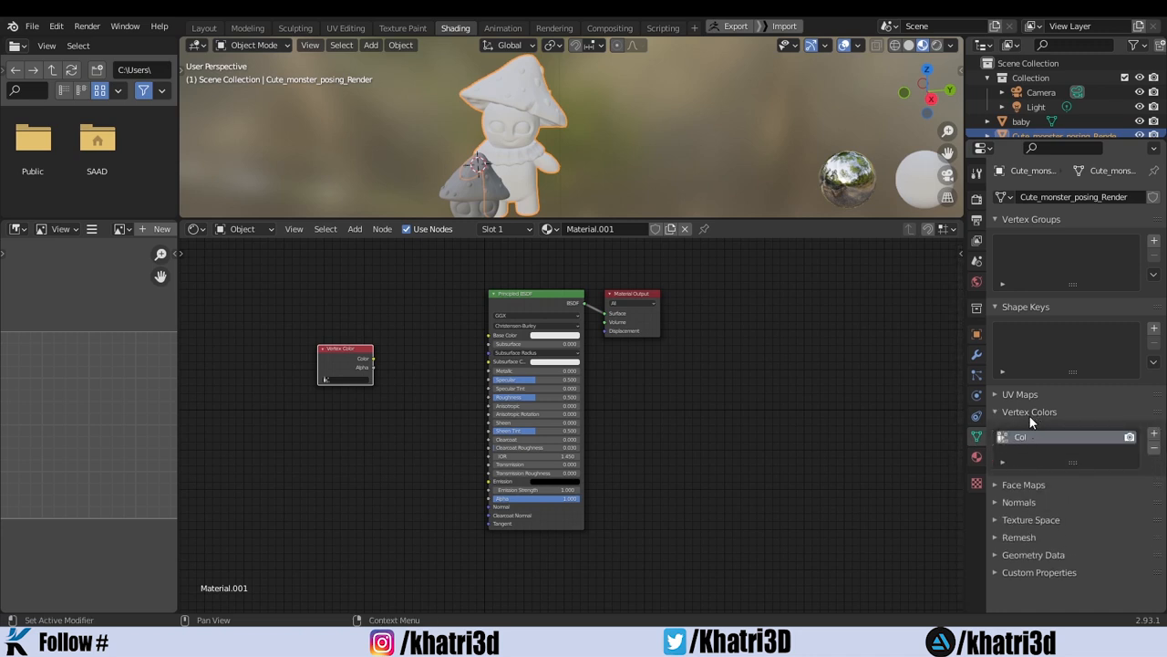
scroll(339, 346, "up", 2)
middle_click_drag(297, 351, 404, 395)
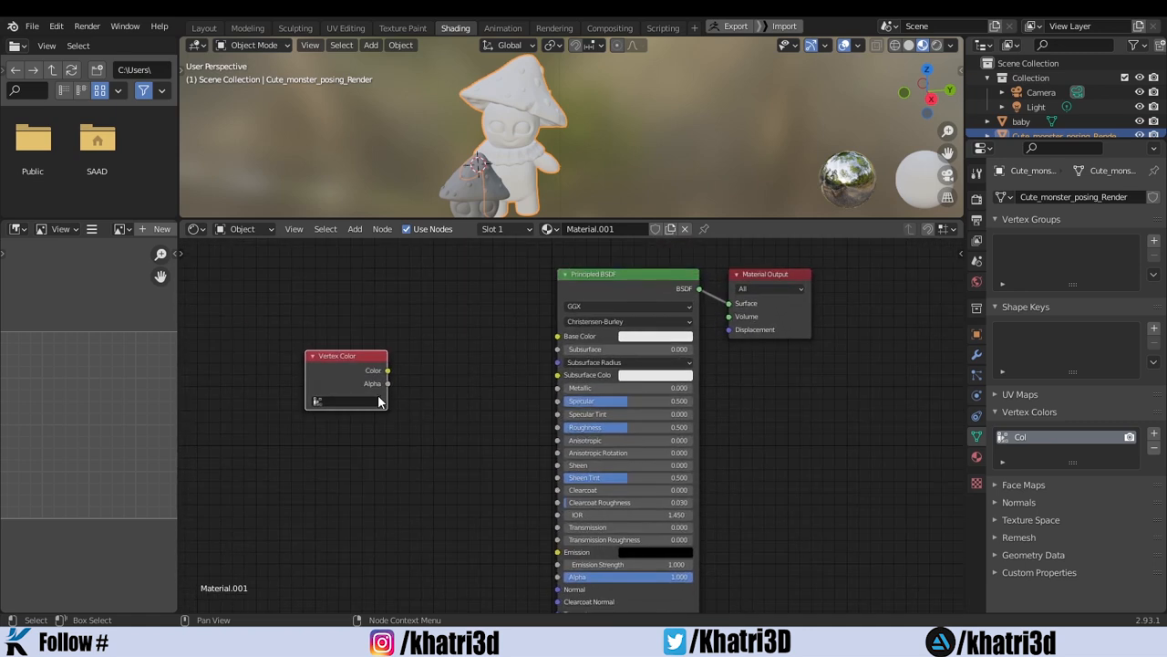
left_click(345, 402)
left_click(345, 419)
left_click(332, 403)
left_click_drag(388, 370, 558, 338)
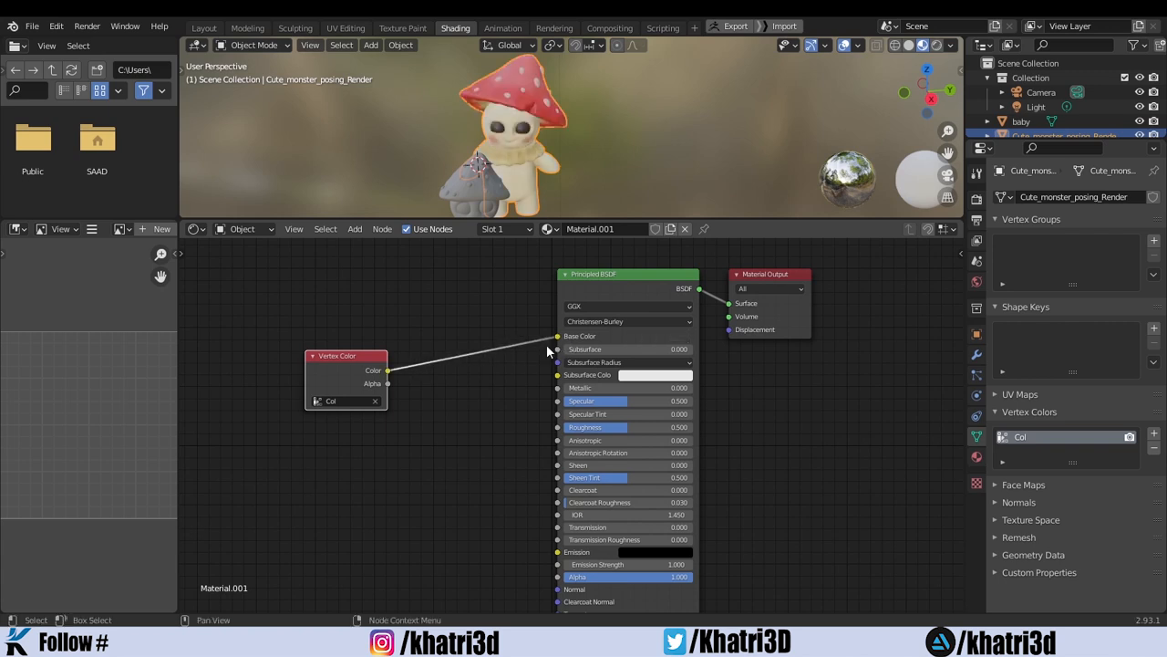
Enlarge the 3D viewport area and inspect the parent's vertex colours from the front and side.
scroll(548, 145, "up", 2)
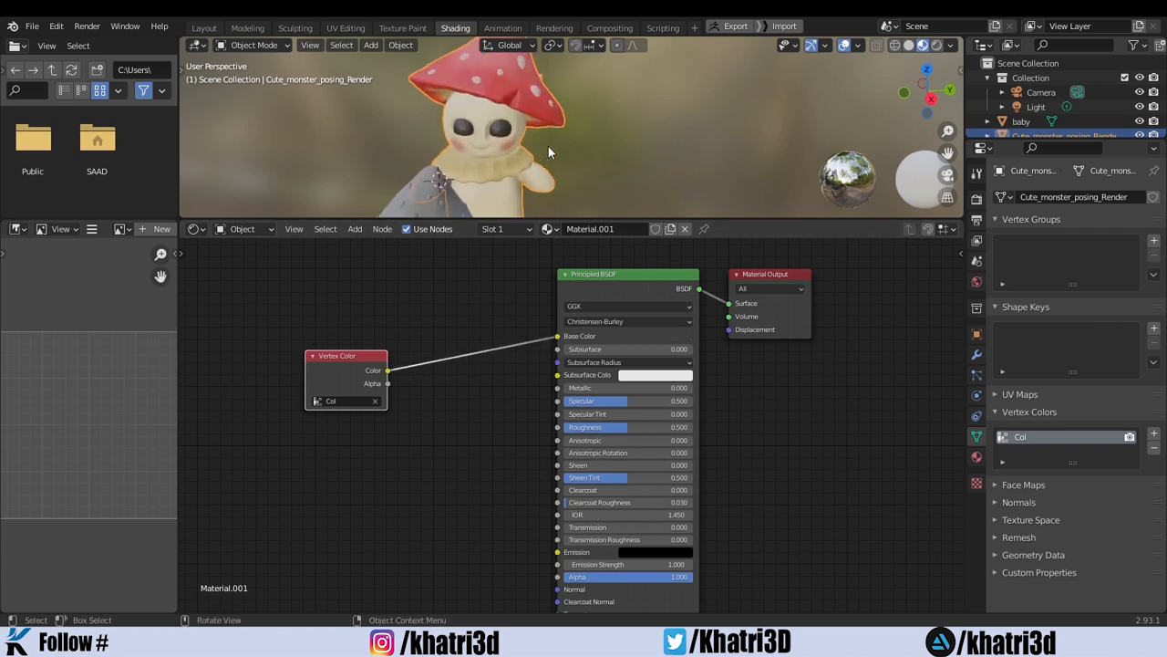
middle_click_drag(548, 146, 526, 111)
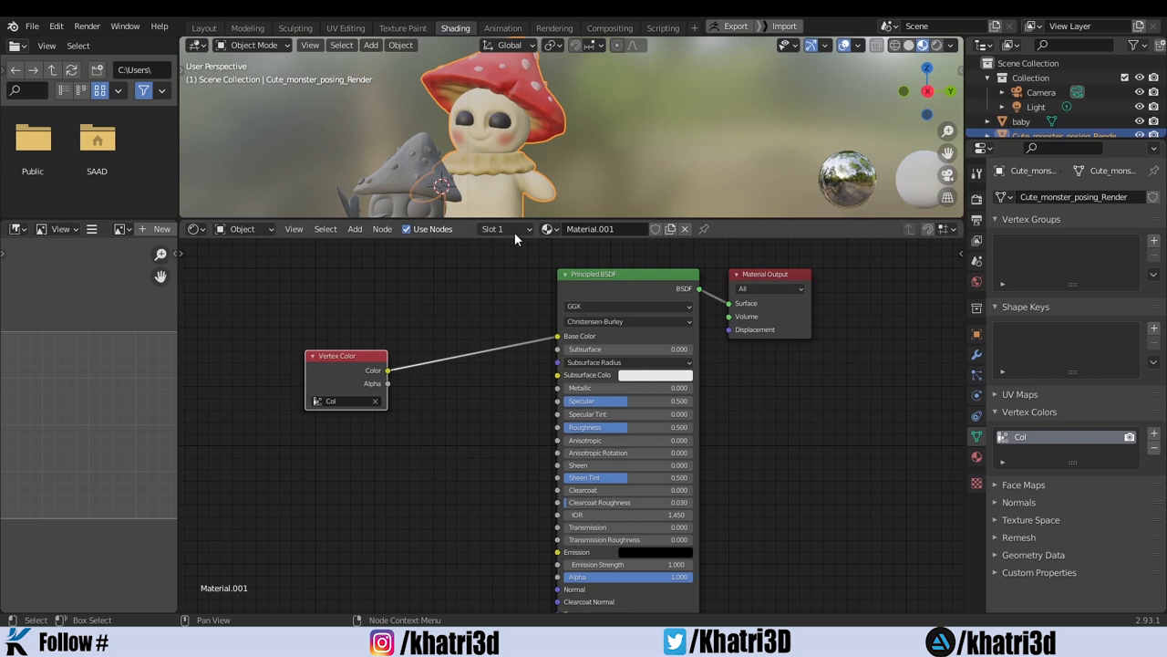
left_click_drag(513, 222, 511, 356)
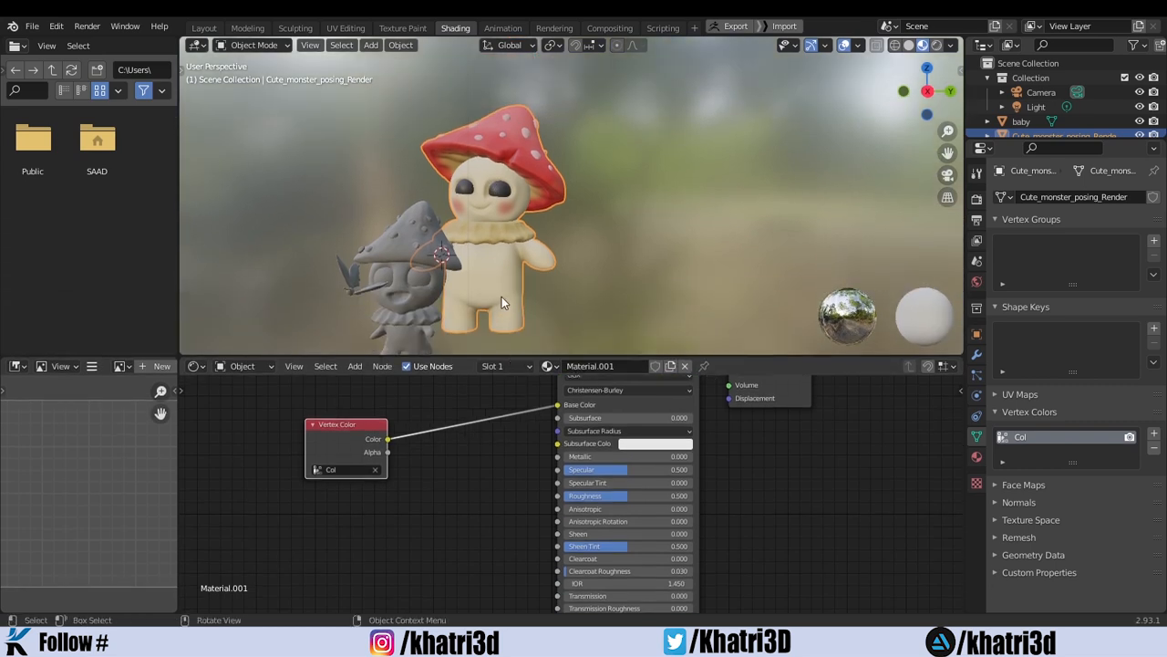
middle_click_drag(502, 296, 533, 306)
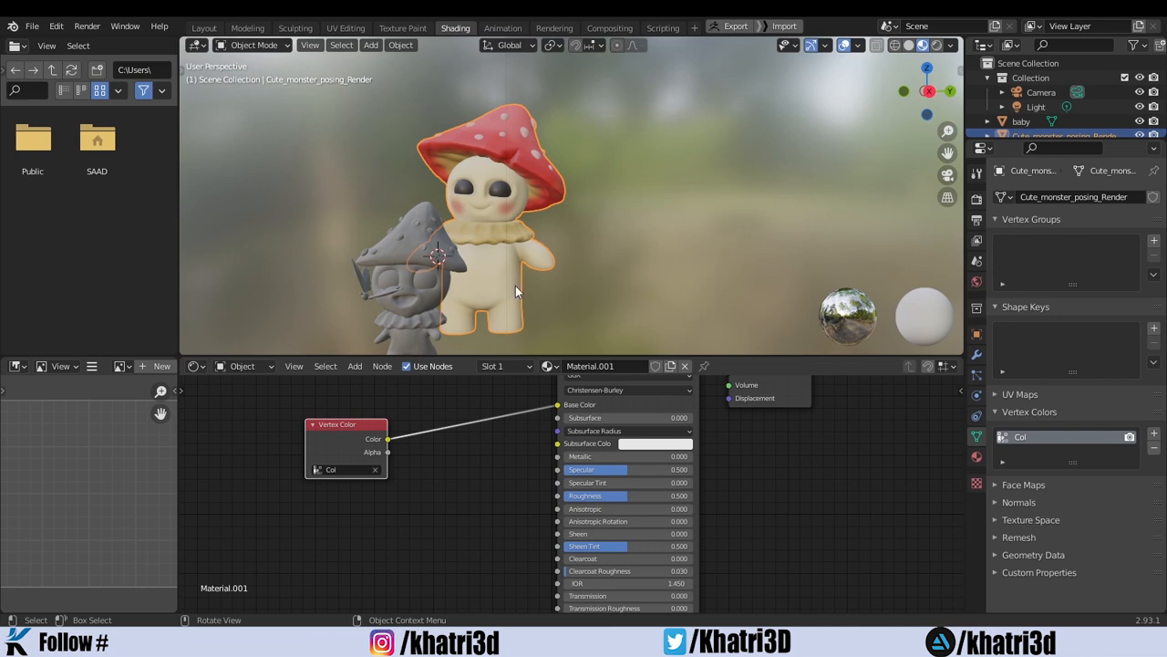
middle_click_drag(581, 303, 446, 182)
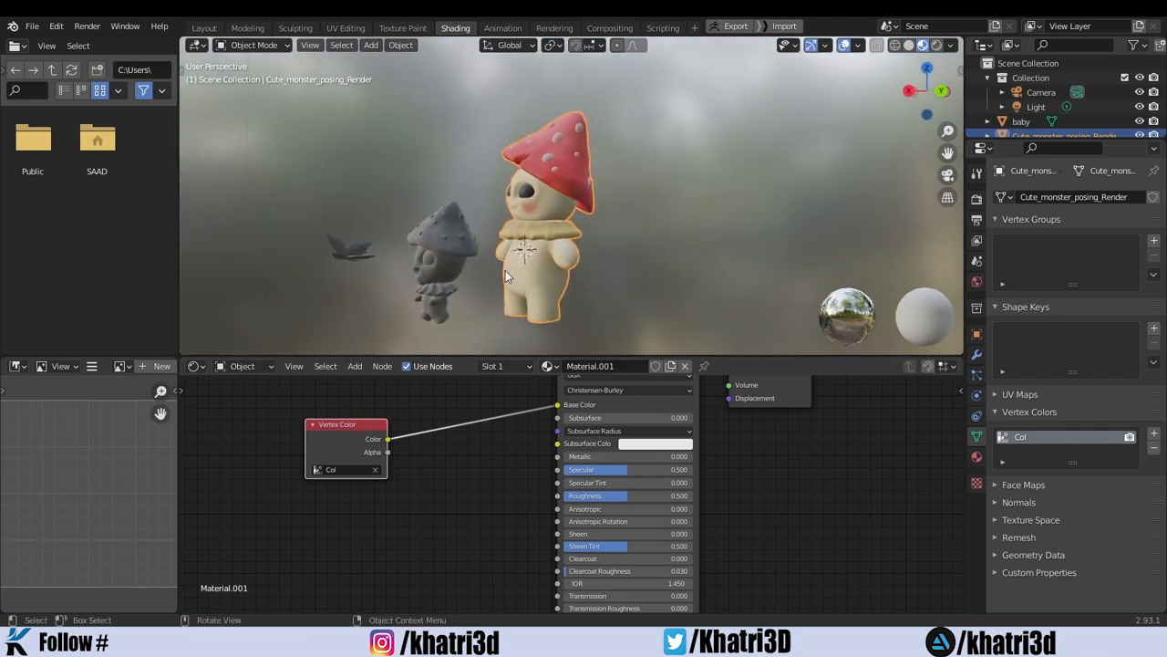
middle_click_drag(505, 270, 499, 265)
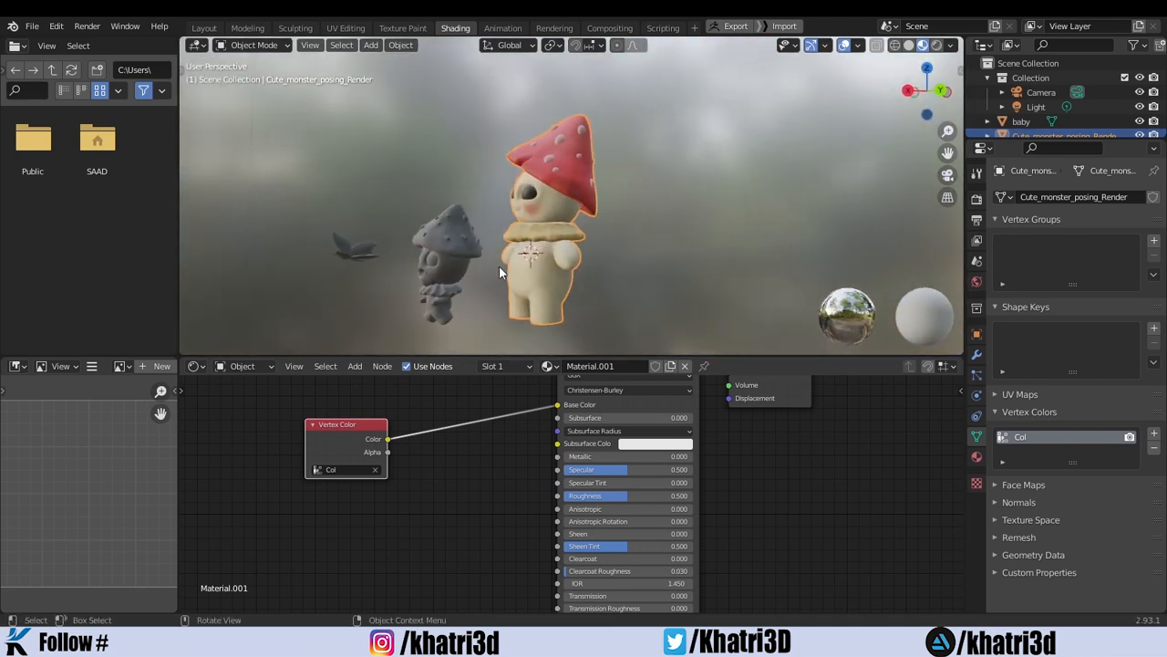
Replace the baby's imported material with a new default Principled BSDF material.
left_click(439, 270)
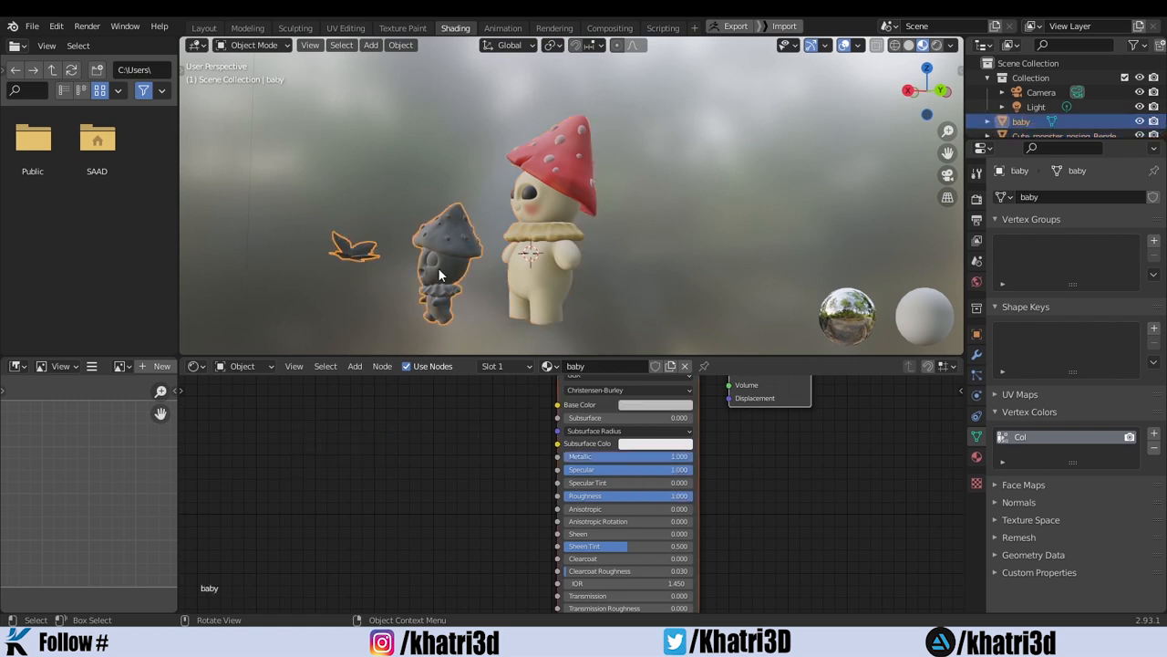
left_click(684, 365)
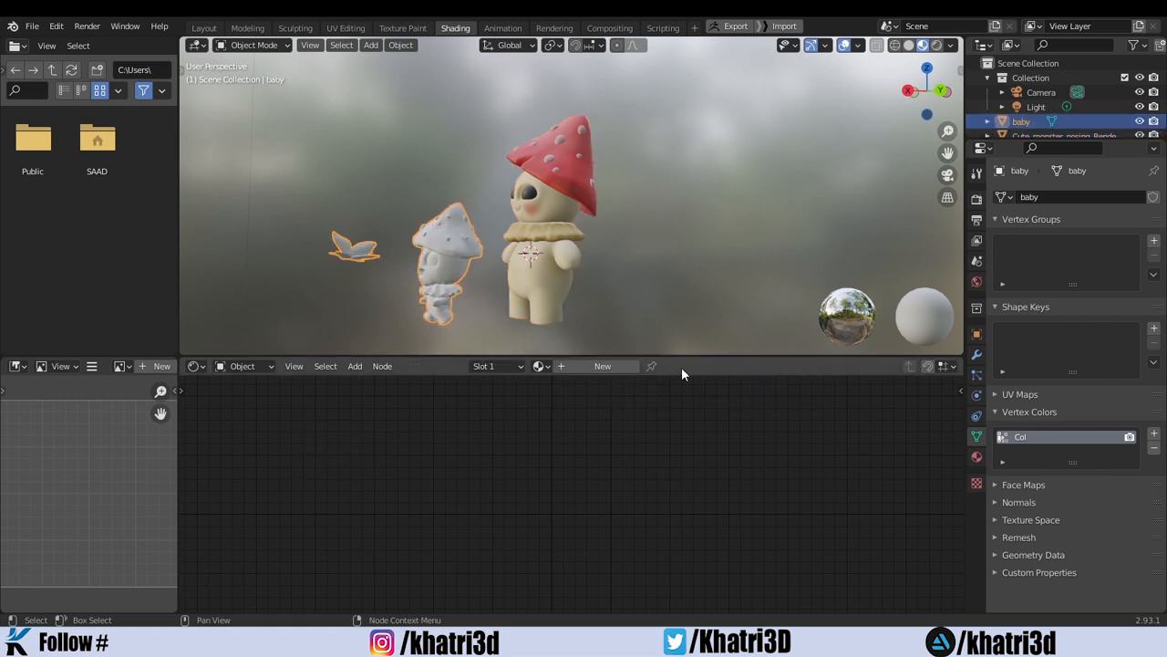
left_click(603, 365)
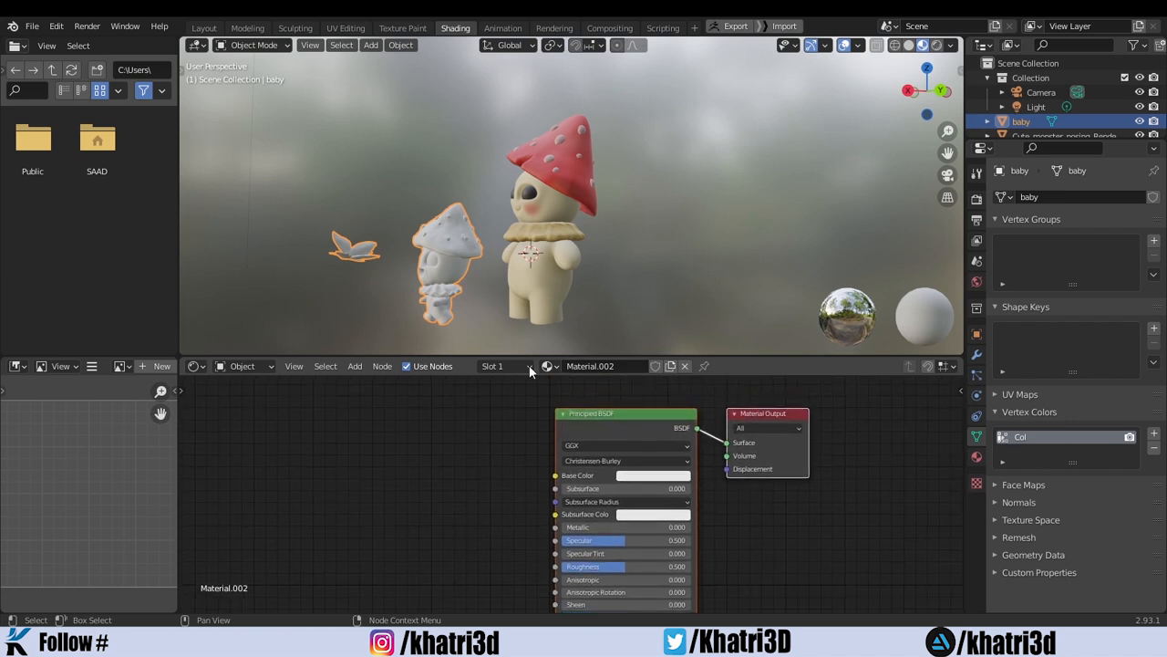
Copy the parent's Vertex Color node into the baby's material and connect its Color output to Base Color.
left_click(532, 267)
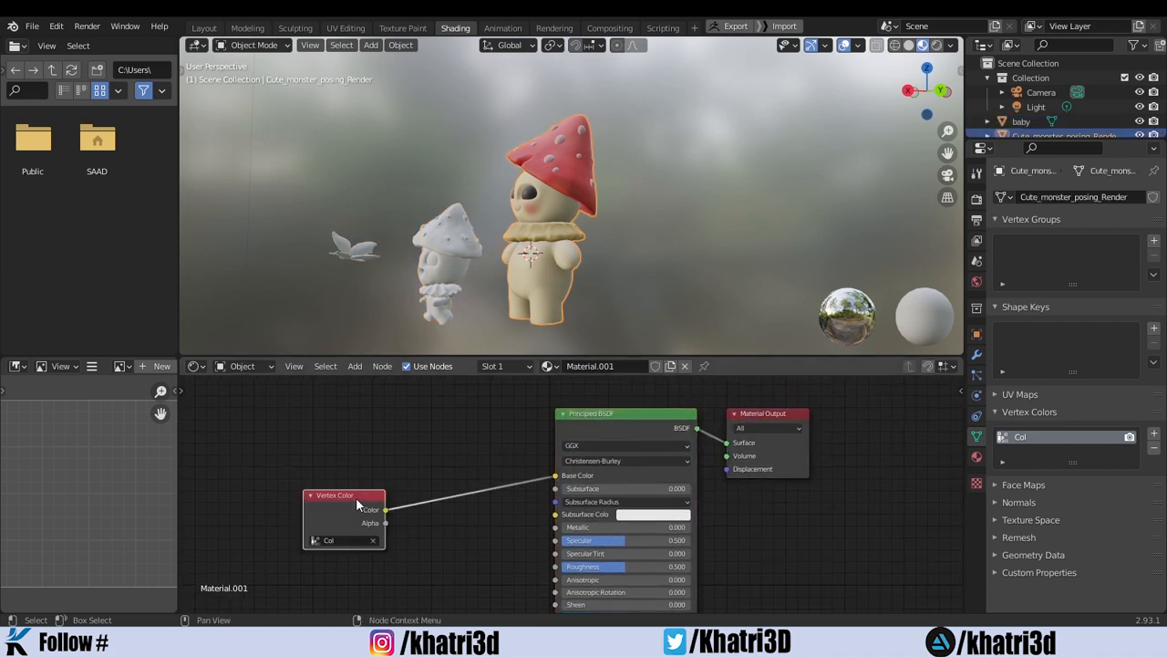
left_click(439, 275)
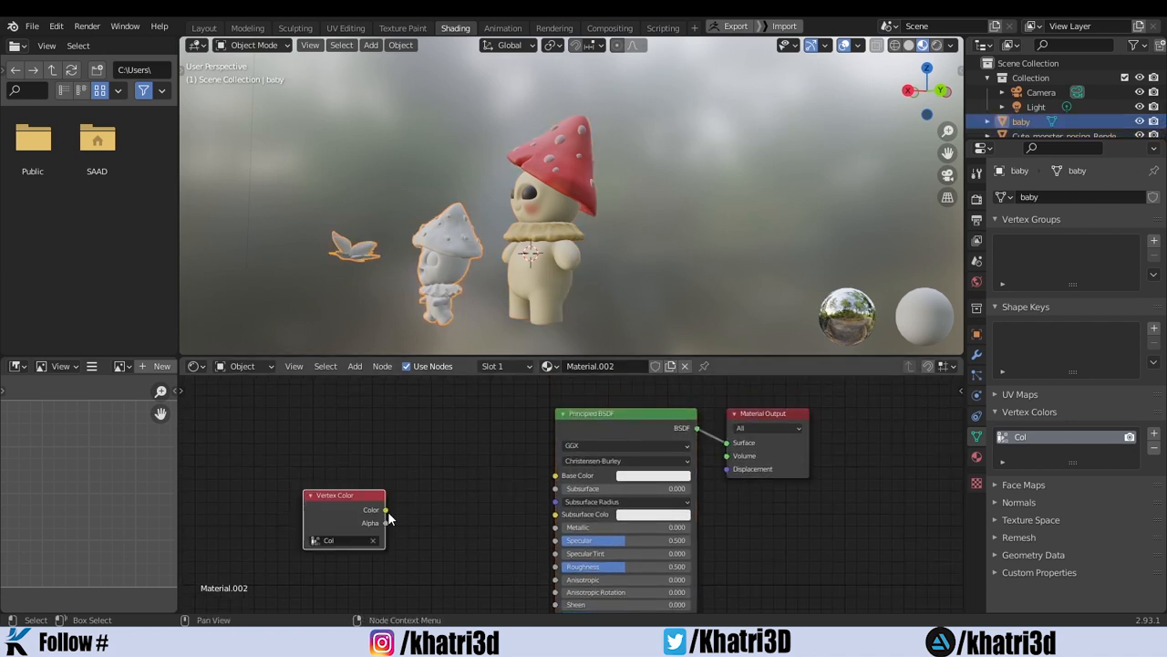
left_click_drag(387, 512, 562, 476)
middle_click_drag(431, 283, 344, 282)
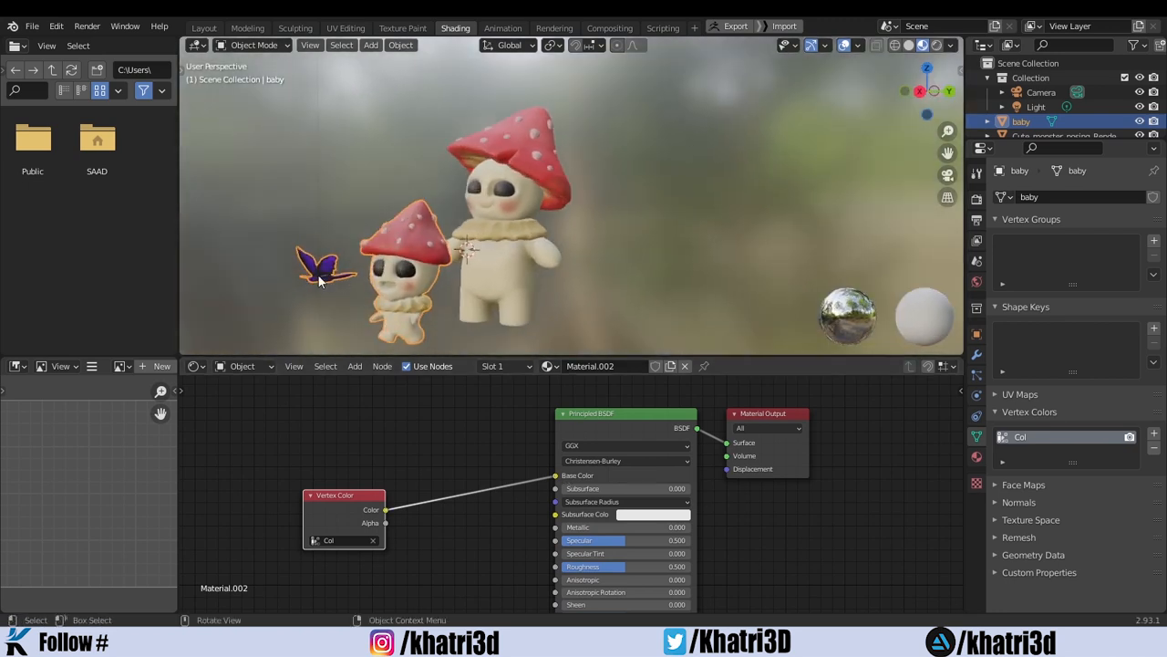
right_click(176, 263)
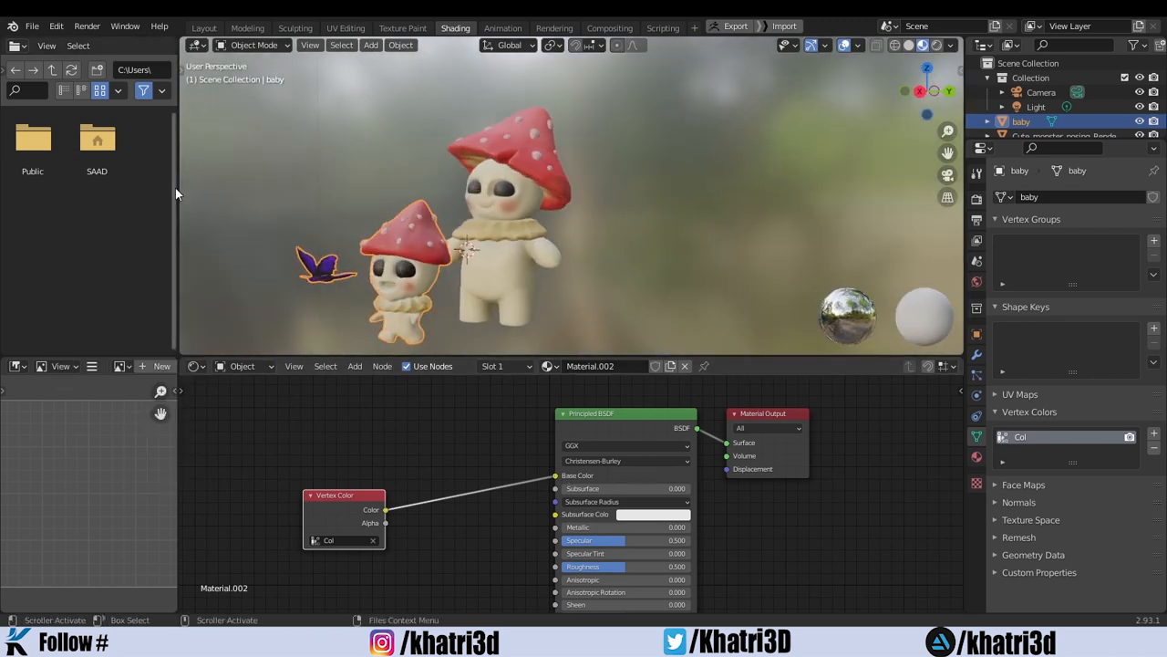
Join the file browser into the 3D viewport and the image editor into the shader node editor, removing both side areas.
right_click(176, 188)
left_click(149, 225)
left_click(147, 225)
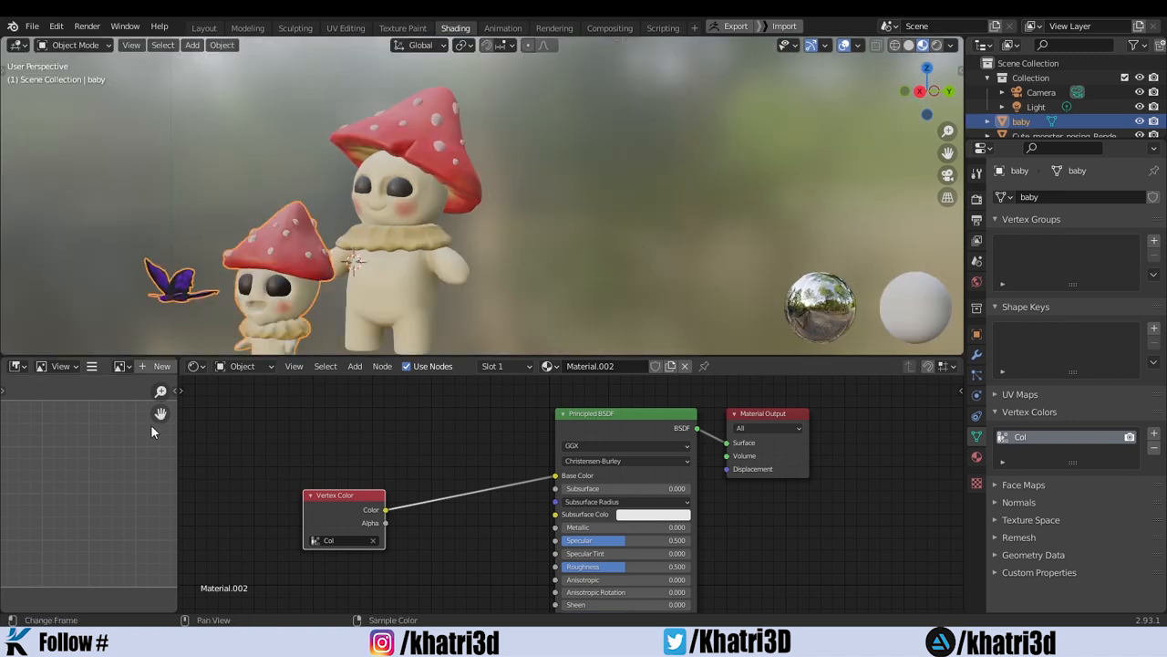
right_click(176, 445)
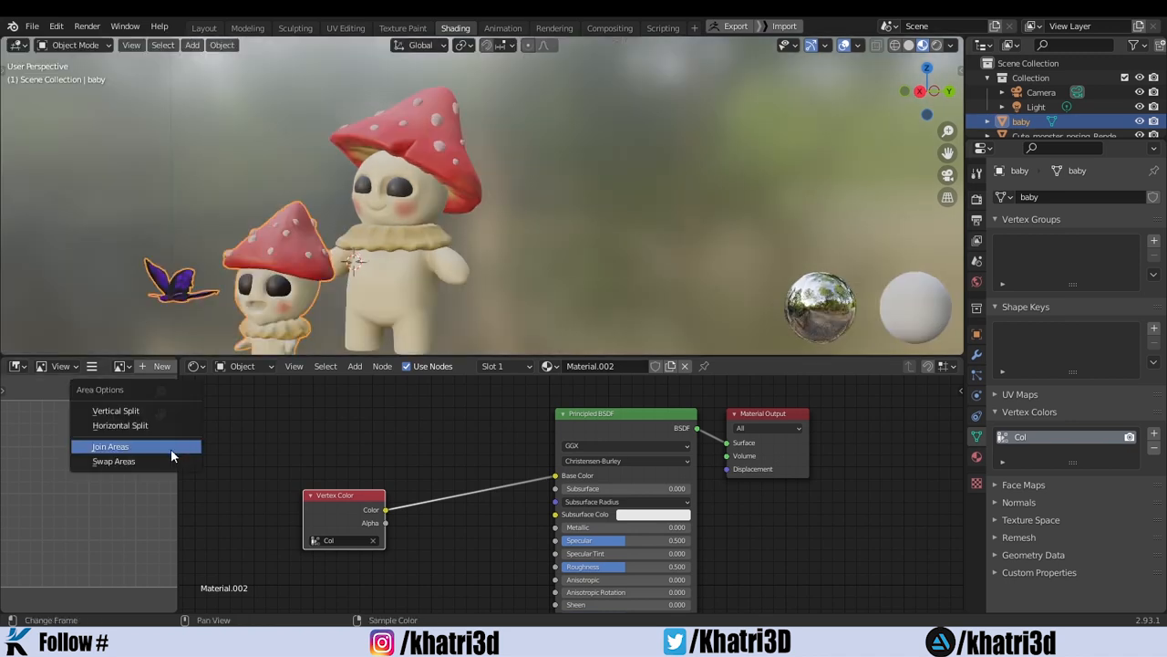
left_click(171, 449)
left_click(170, 449)
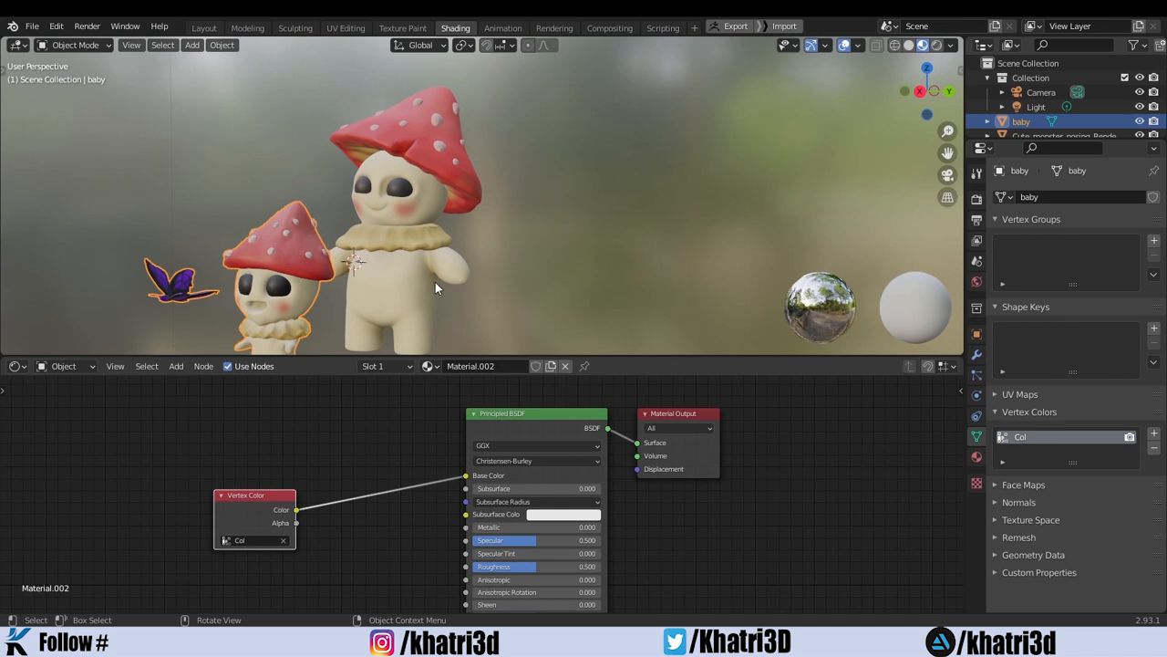
Open the mushroom parent's mesh for editing in the Layout workspace and deselect all of its geometry.
middle_click_drag(435, 287, 331, 248)
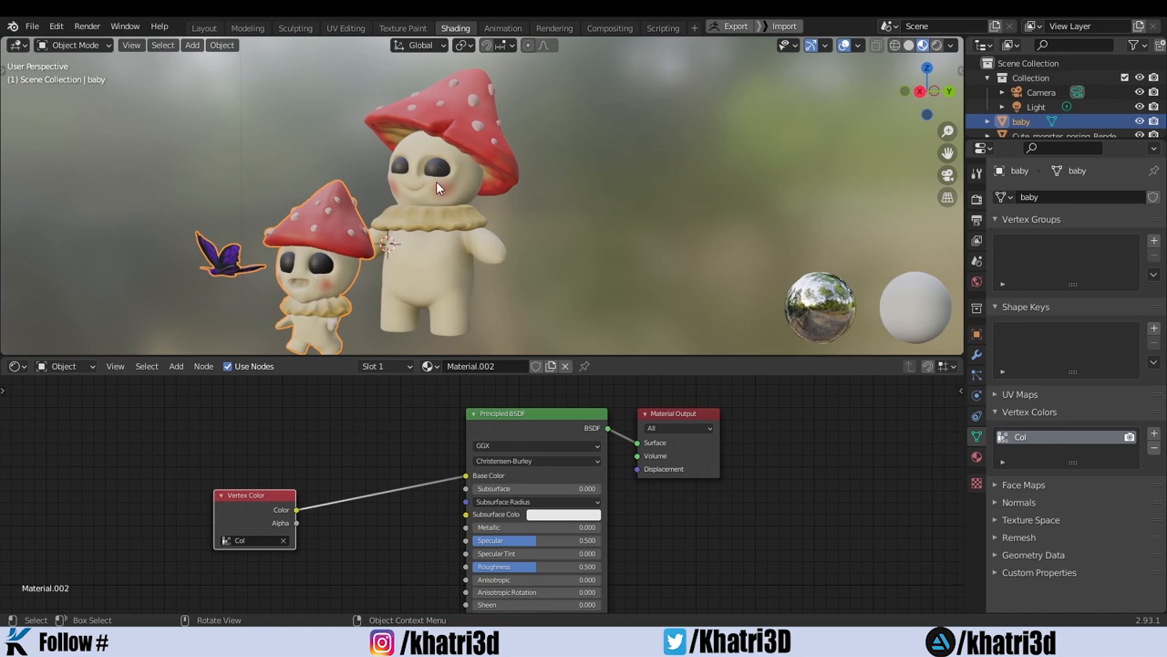
left_click(431, 192)
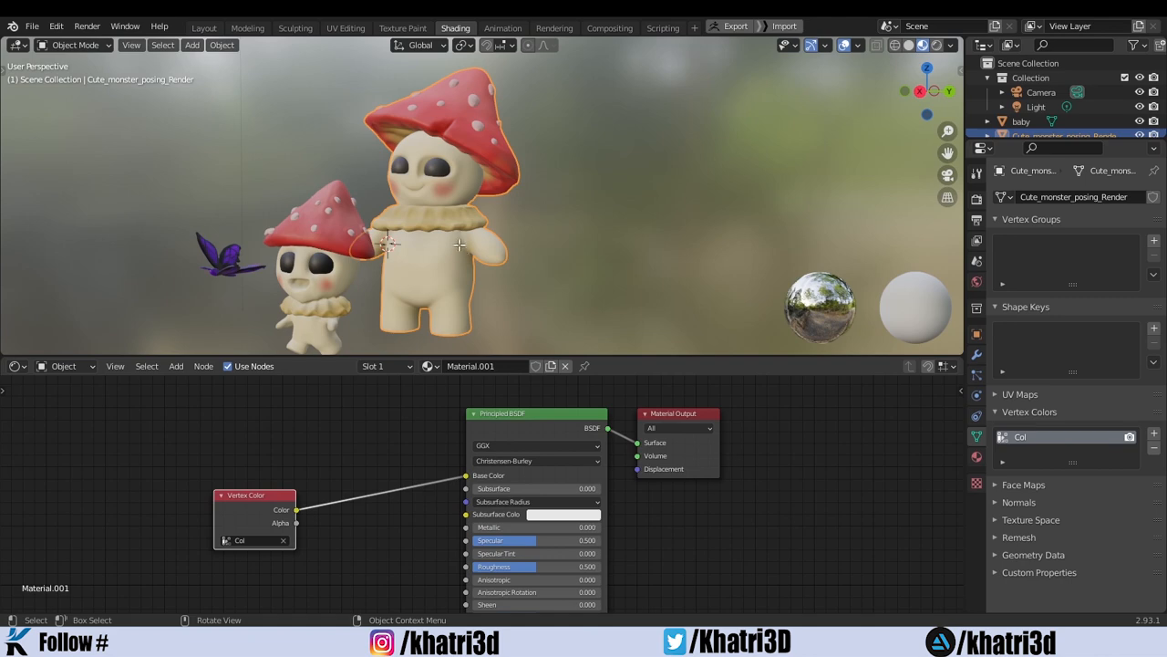
key("Tab")
left_click(205, 27)
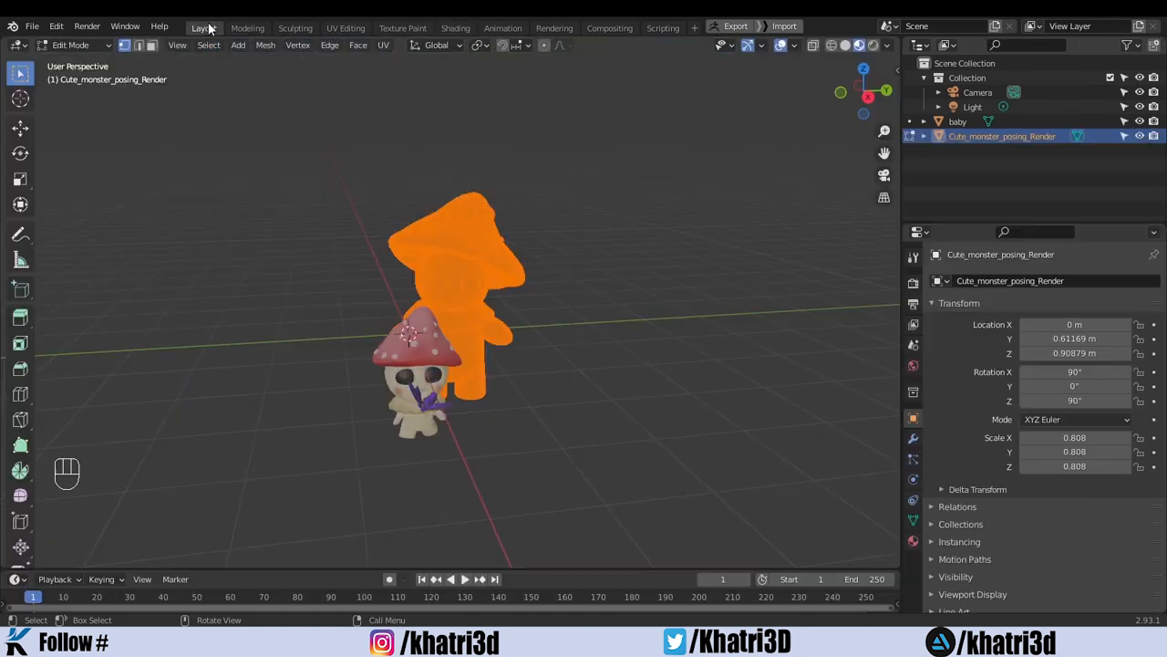
middle_click_drag(342, 298, 386, 296)
scroll(569, 272, "up", 8)
scroll(781, 239, "down", 3)
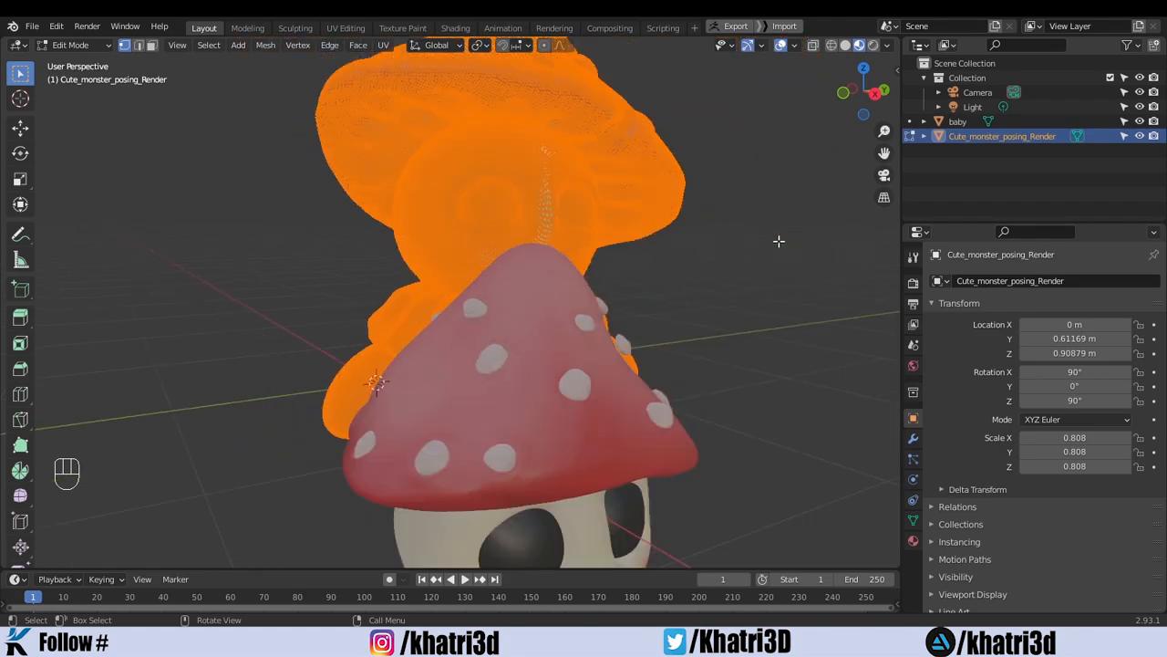
middle_click_drag(779, 241, 591, 249)
left_click(745, 274)
Select both of the parent's linked eye meshes, separate them into their own object, and return to Object Mode.
scroll(746, 280, "up", 6)
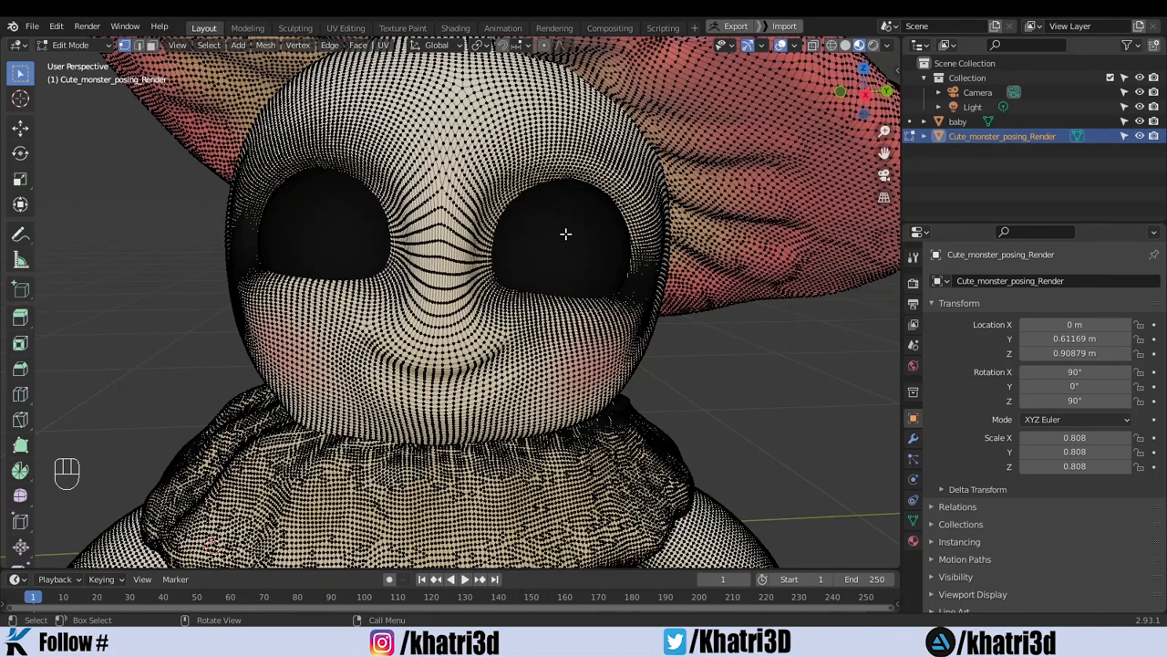
key("l")
key("l")
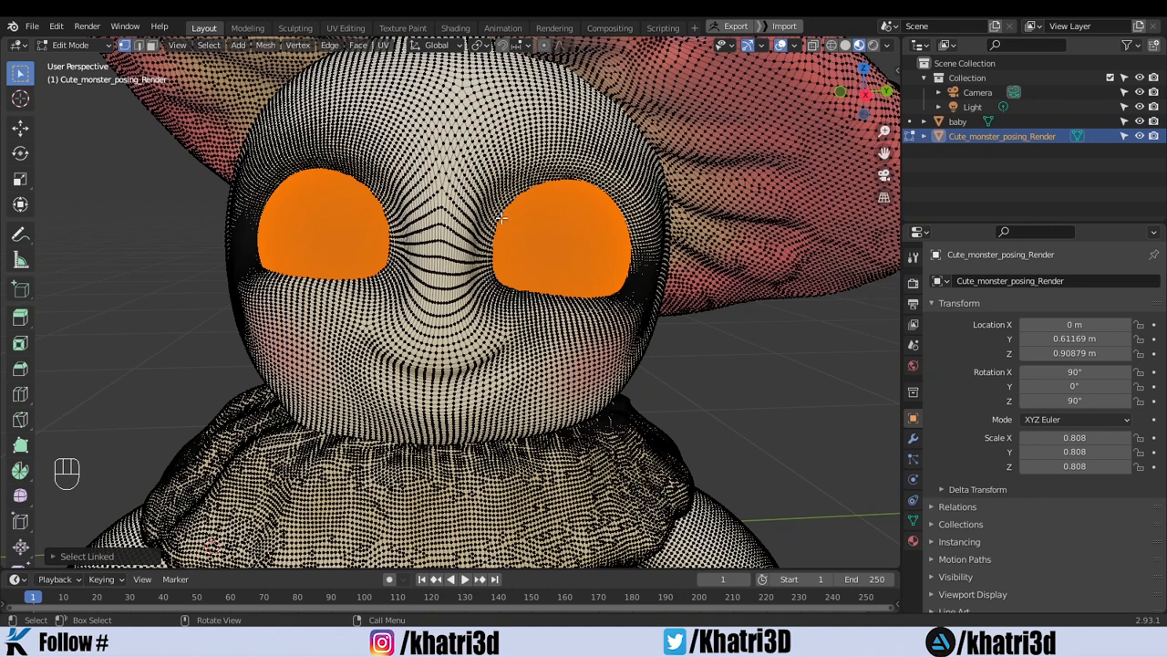
key("p")
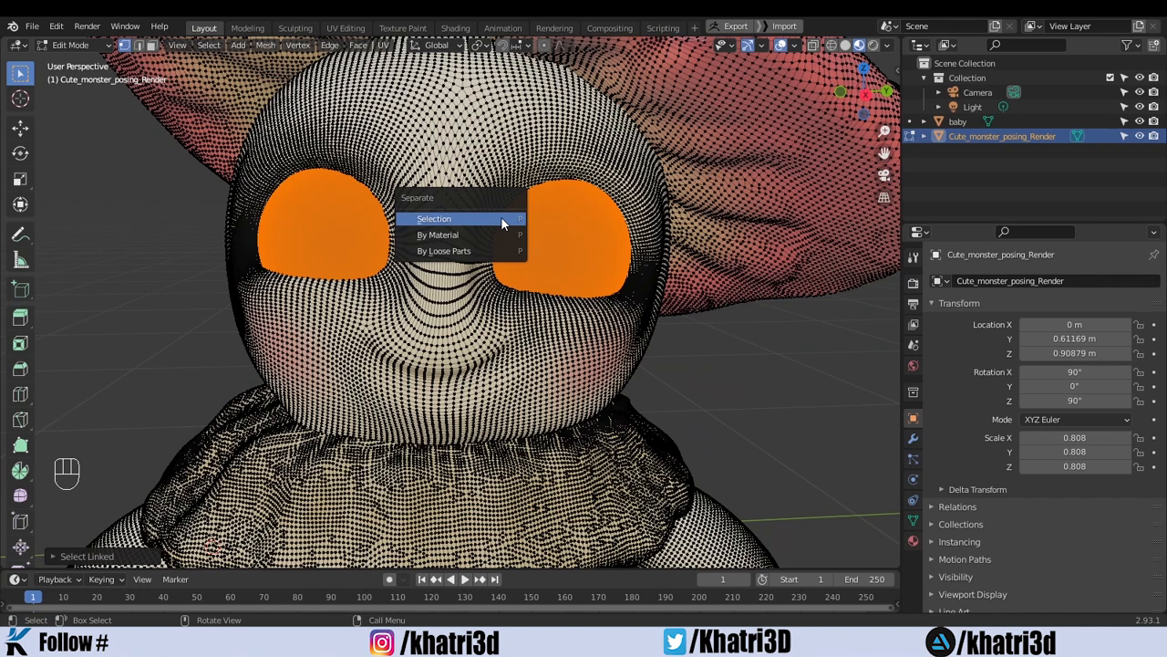
key("s")
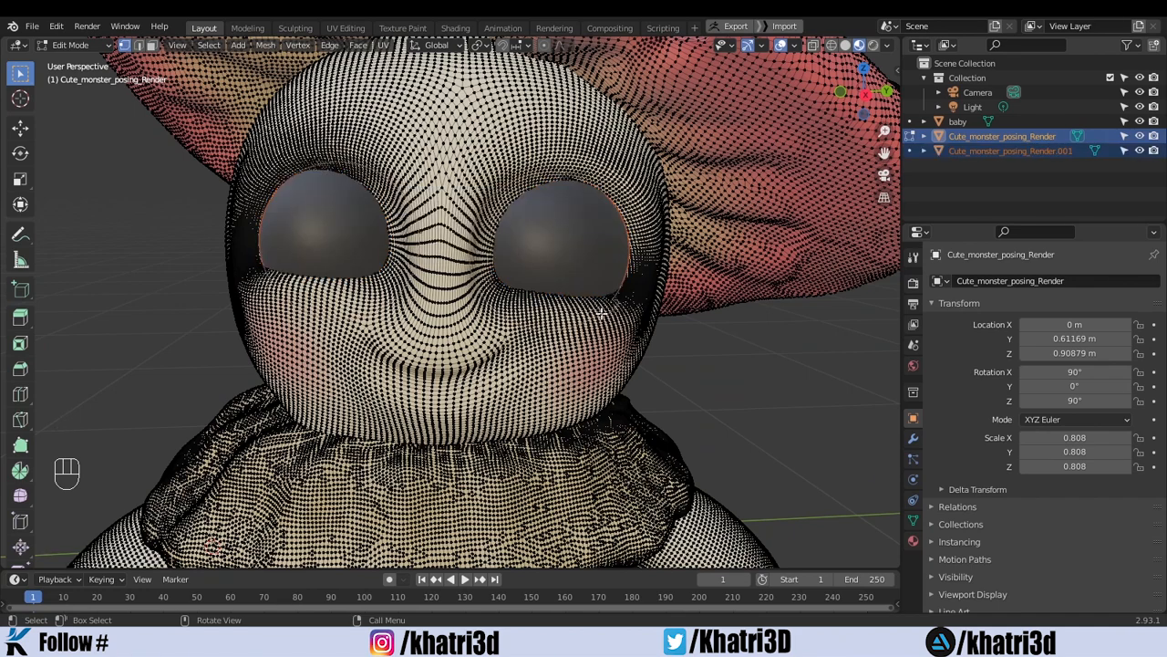
scroll(601, 312, "down", 6)
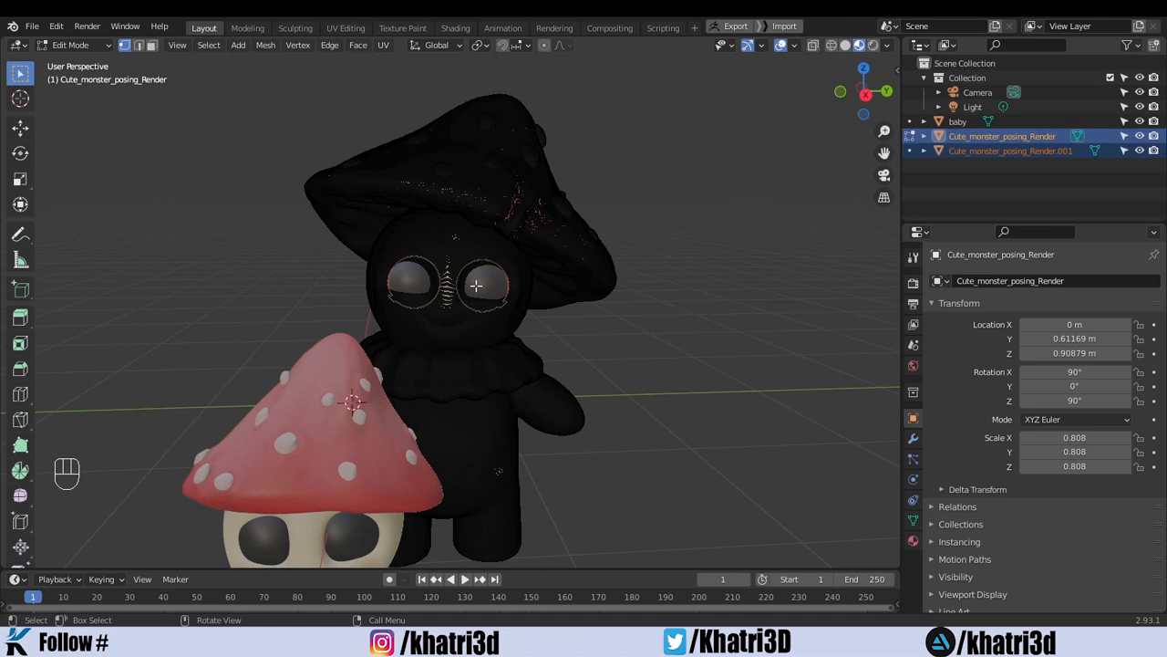
key("Tab")
Separate the baby's two eyes from its mesh into their own object, return to Object Mode and clear the selection.
middle_click_drag(475, 285, 649, 320, "shift")
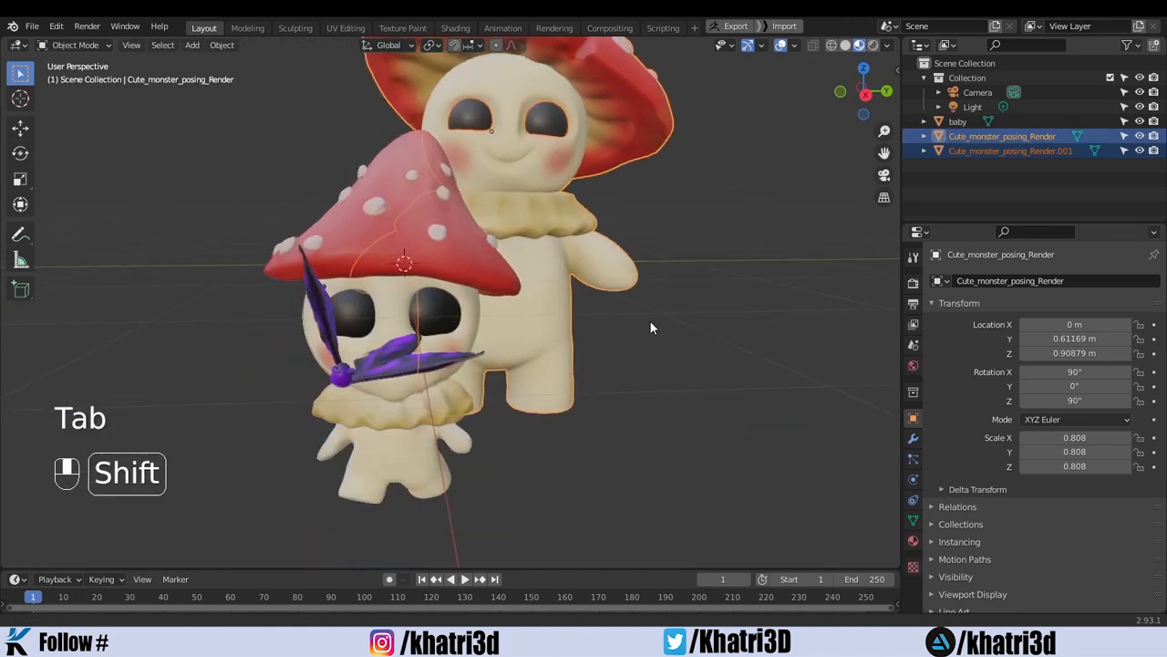
left_click(442, 308)
key("Tab")
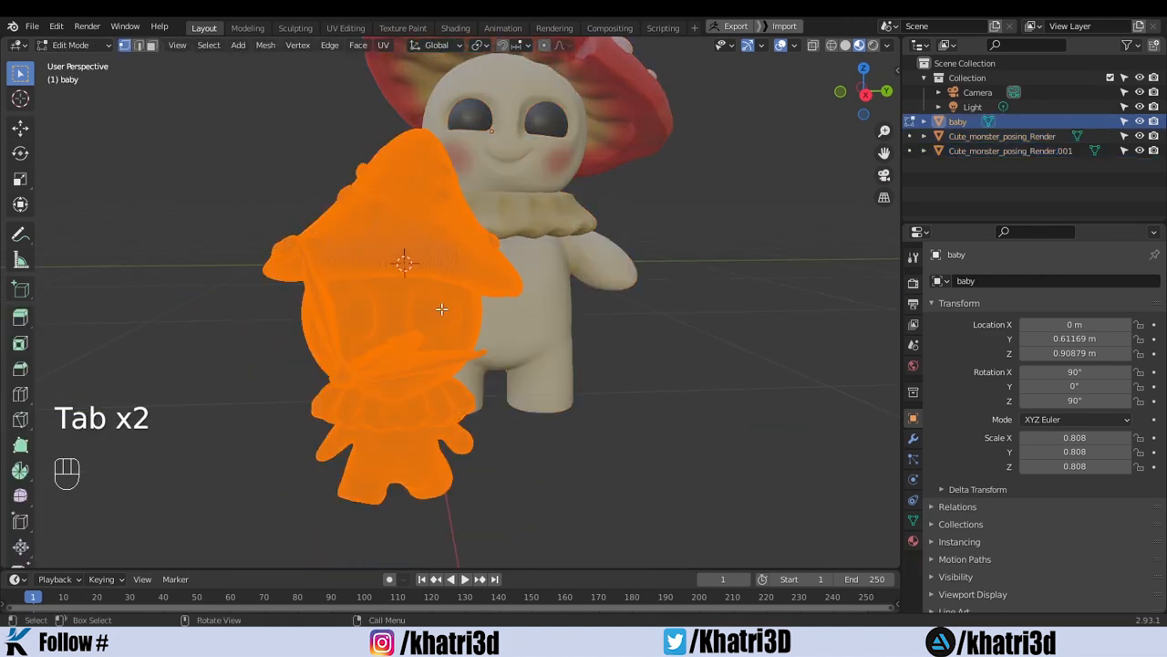
left_click(722, 420)
scroll(719, 422, "up", 6)
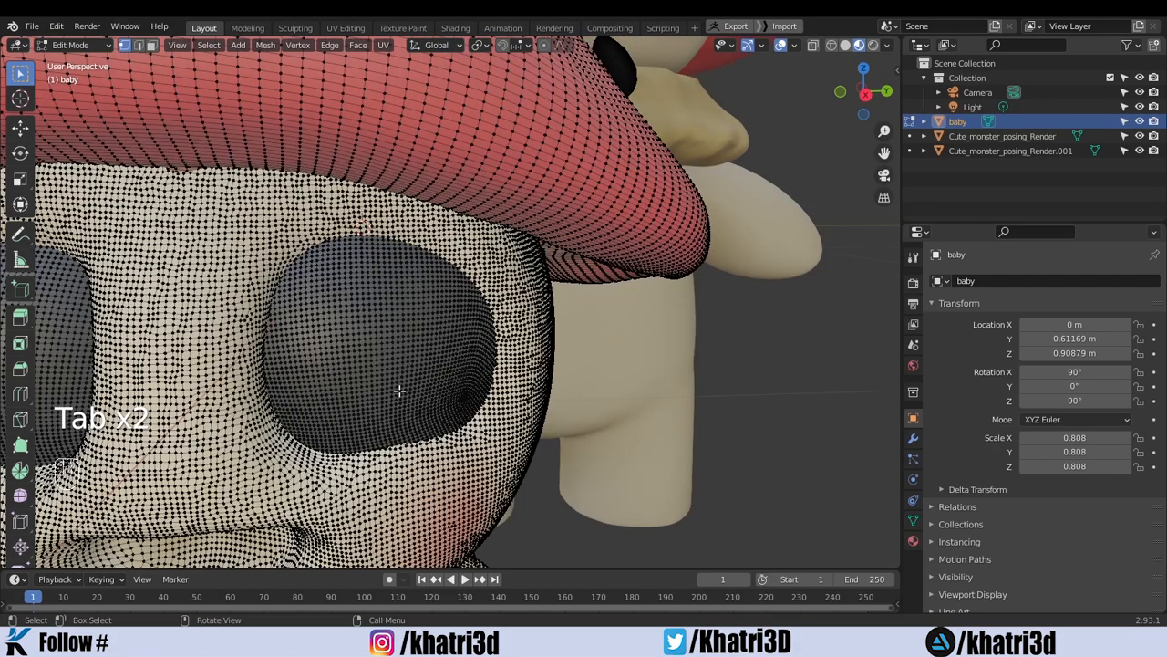
middle_click_drag(399, 390, 655, 352, "shift")
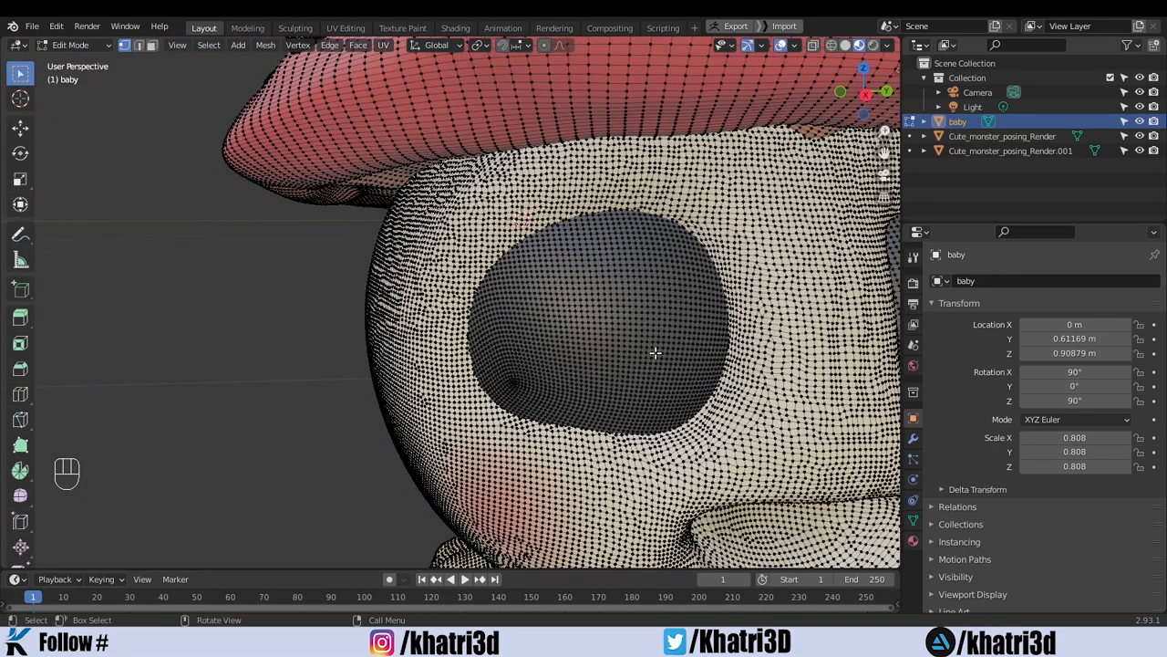
key("l")
middle_click_drag(730, 337, 408, 333, "shift")
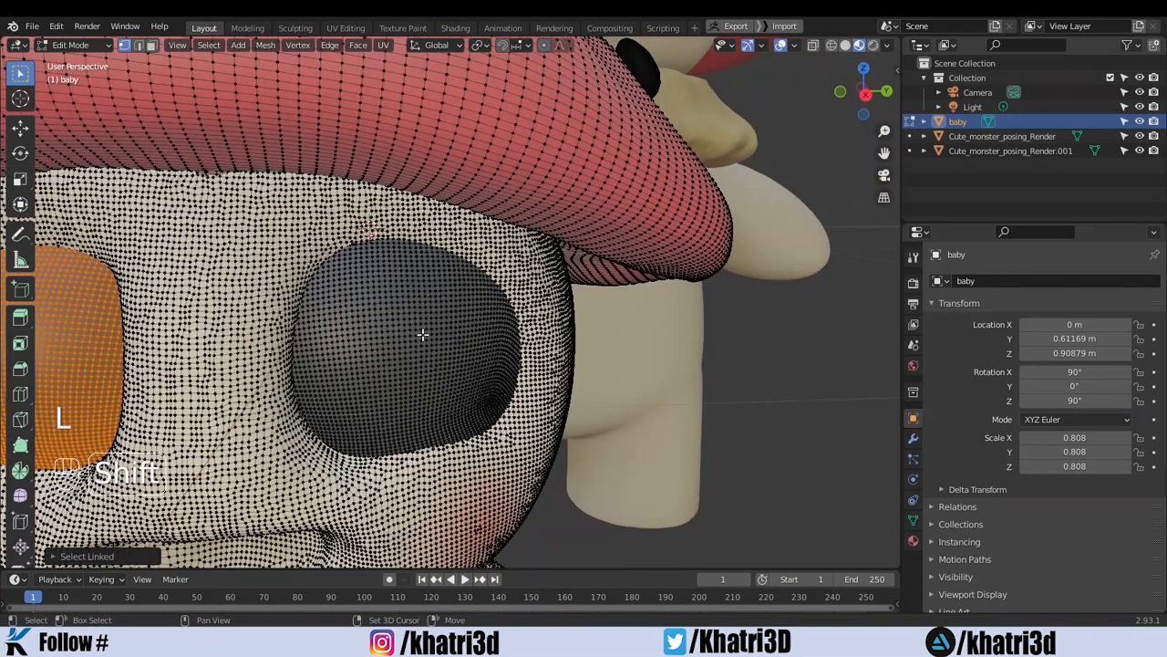
key("l")
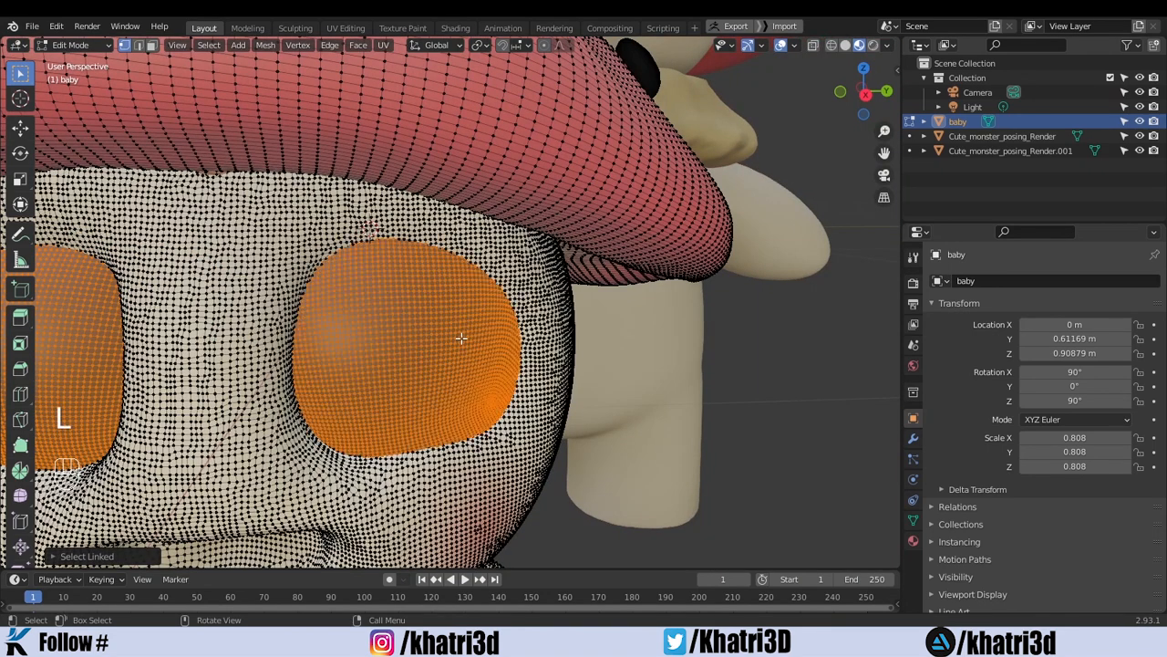
scroll(462, 338, "down", 8)
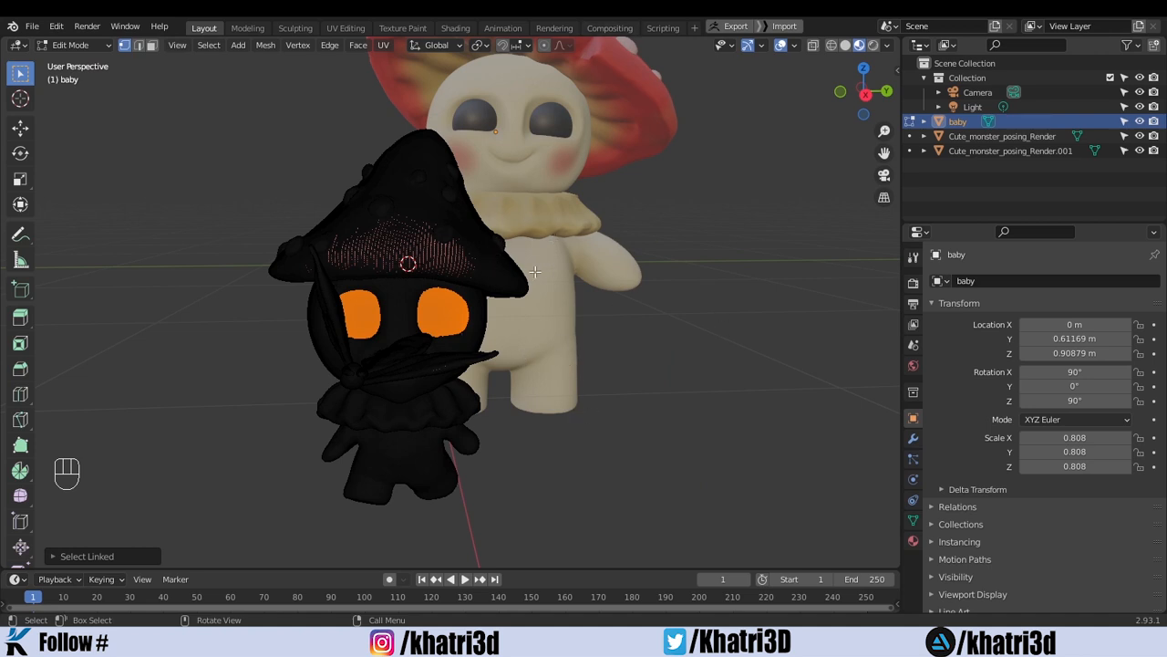
key("p")
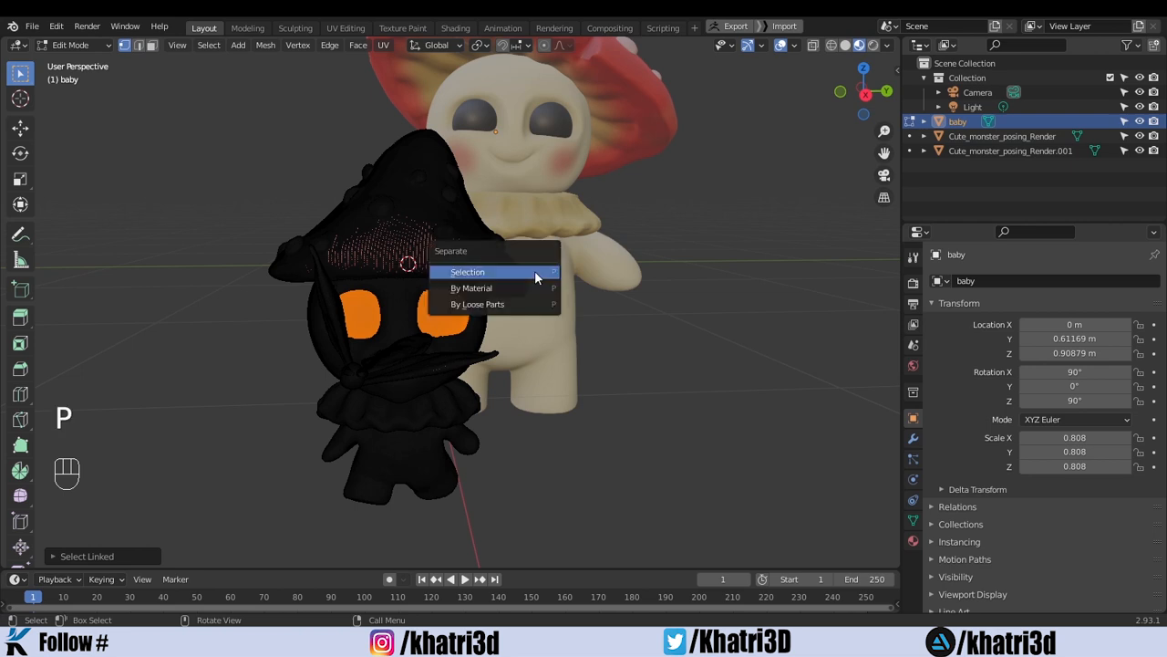
left_click(534, 272)
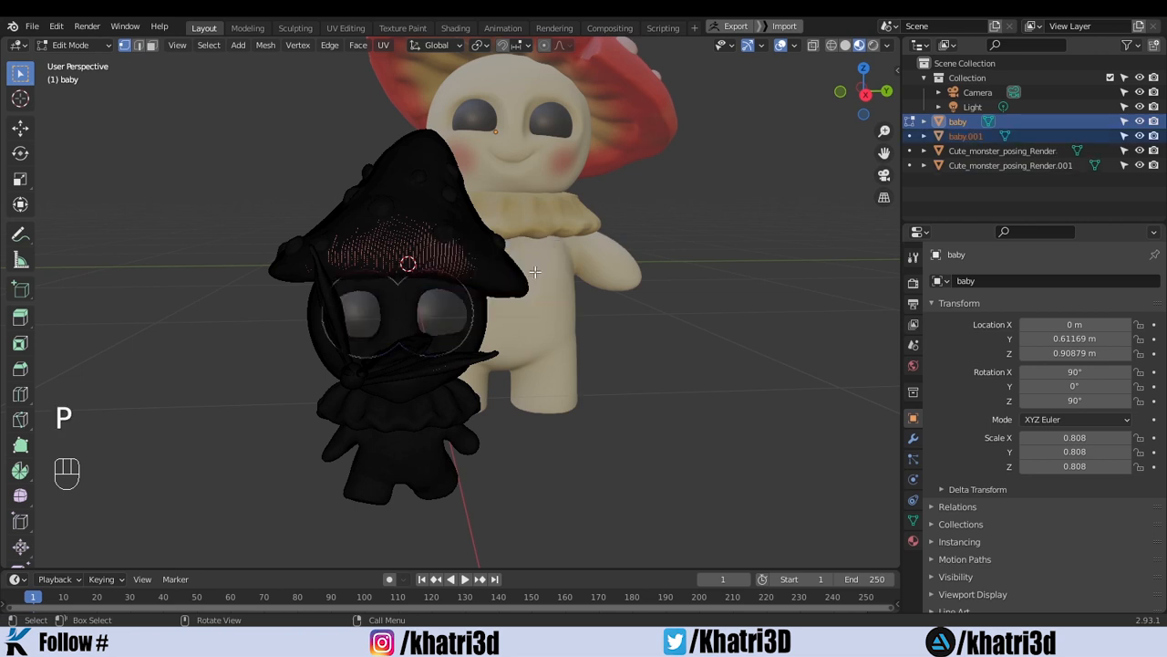
key("Tab")
left_click(687, 264)
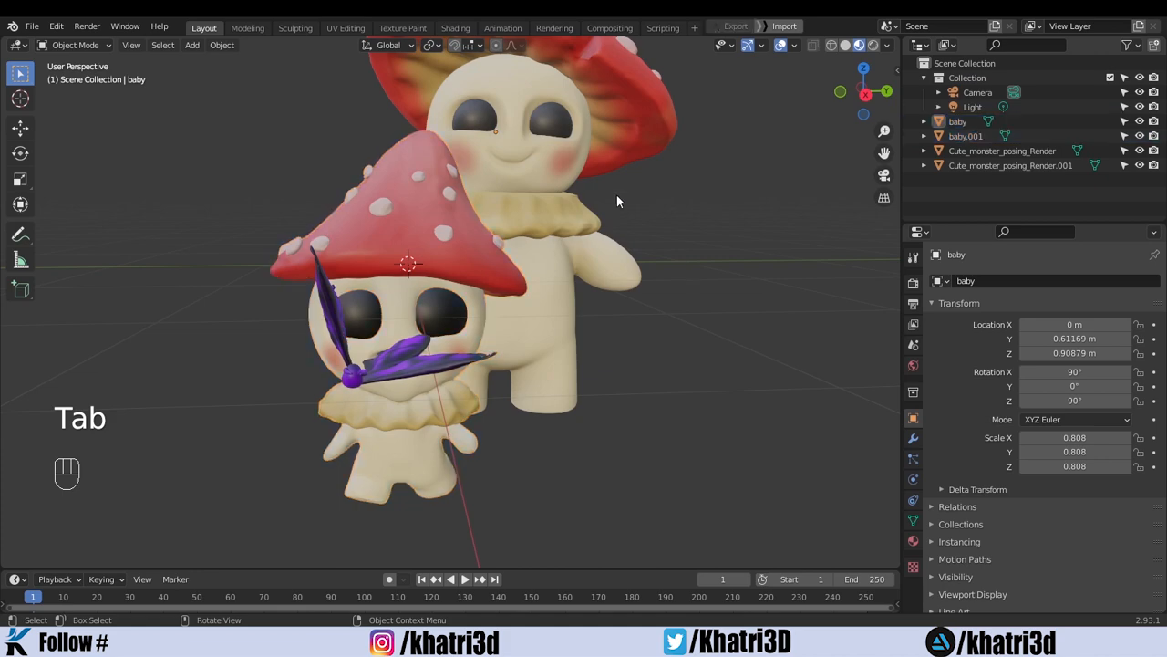
Make the parent's eyes' material a single-user copy in the Shading workspace and set its Roughness to 0.
left_click(558, 126)
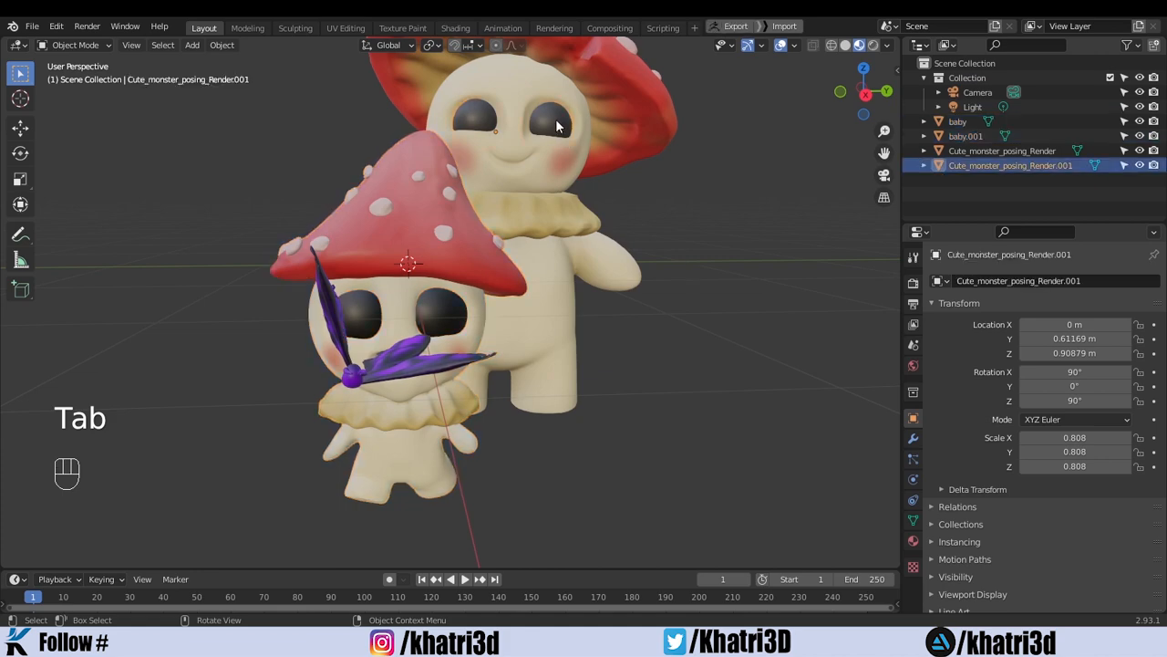
left_click(454, 27)
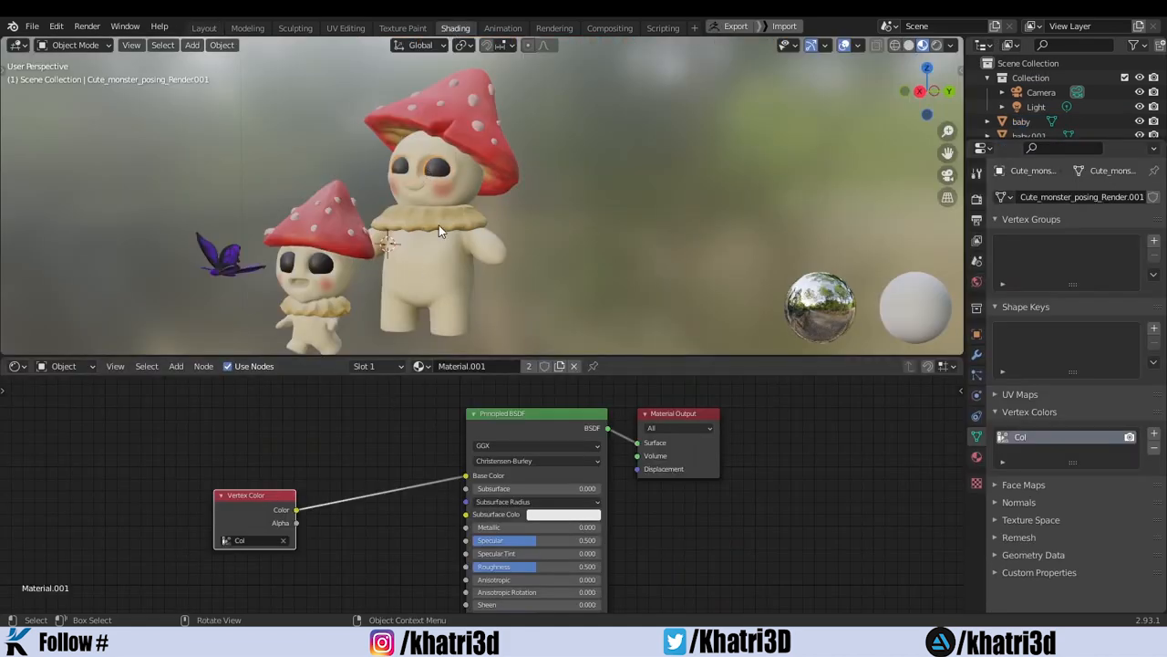
scroll(519, 339, "up", 2)
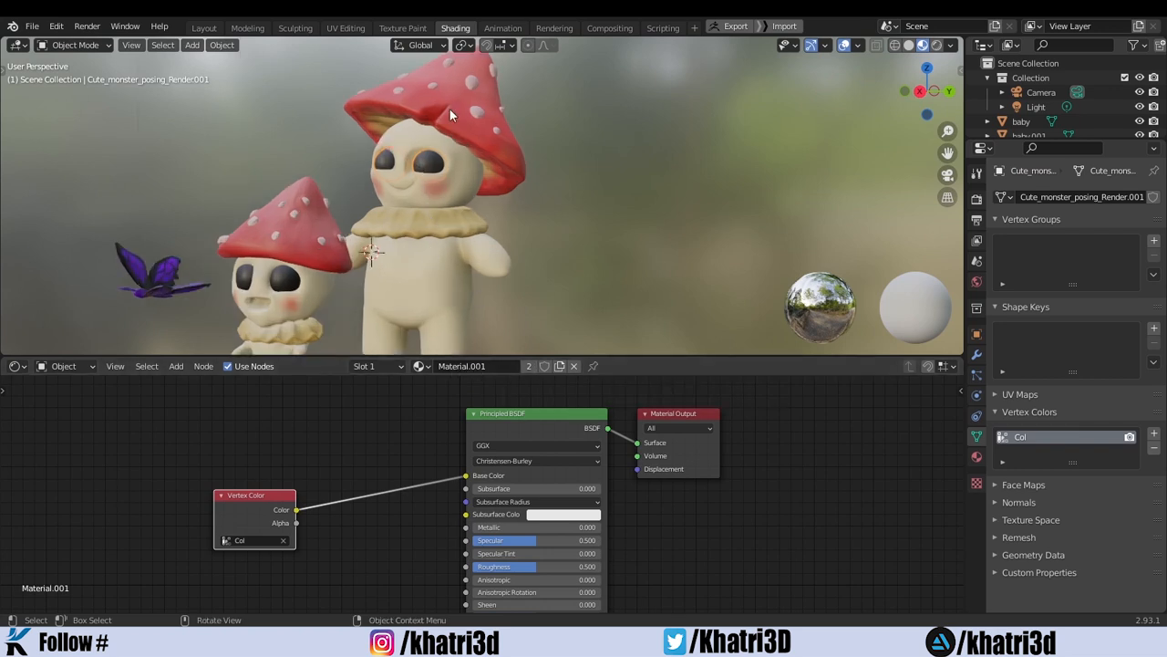
left_click(528, 366)
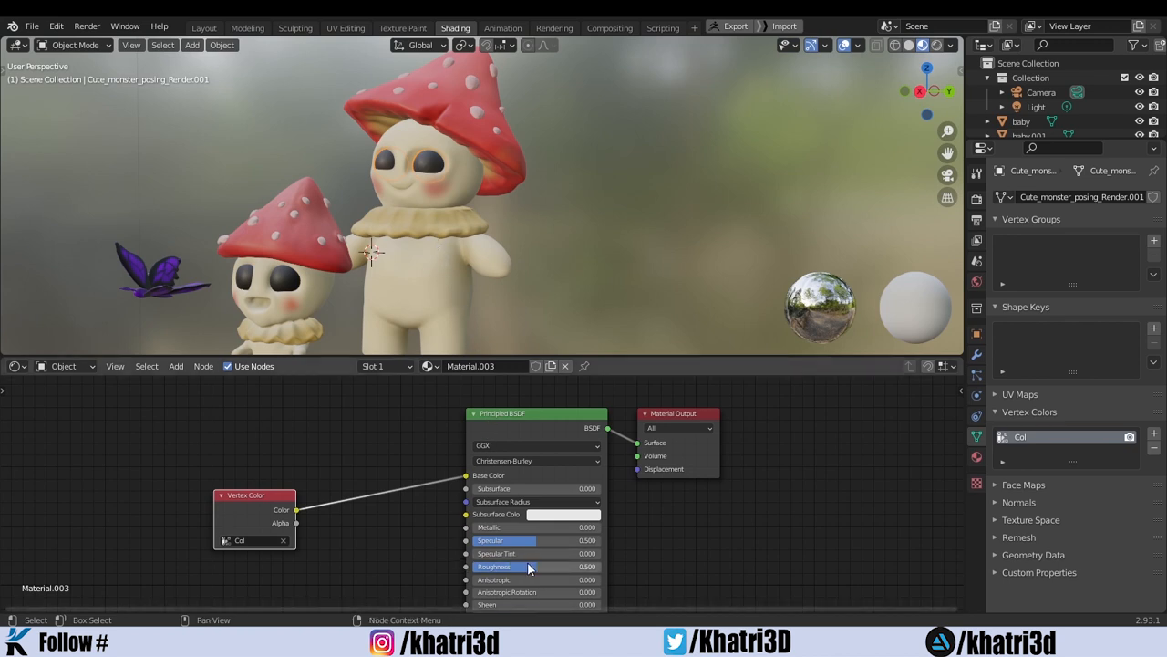
left_click_drag(481, 566, 428, 567)
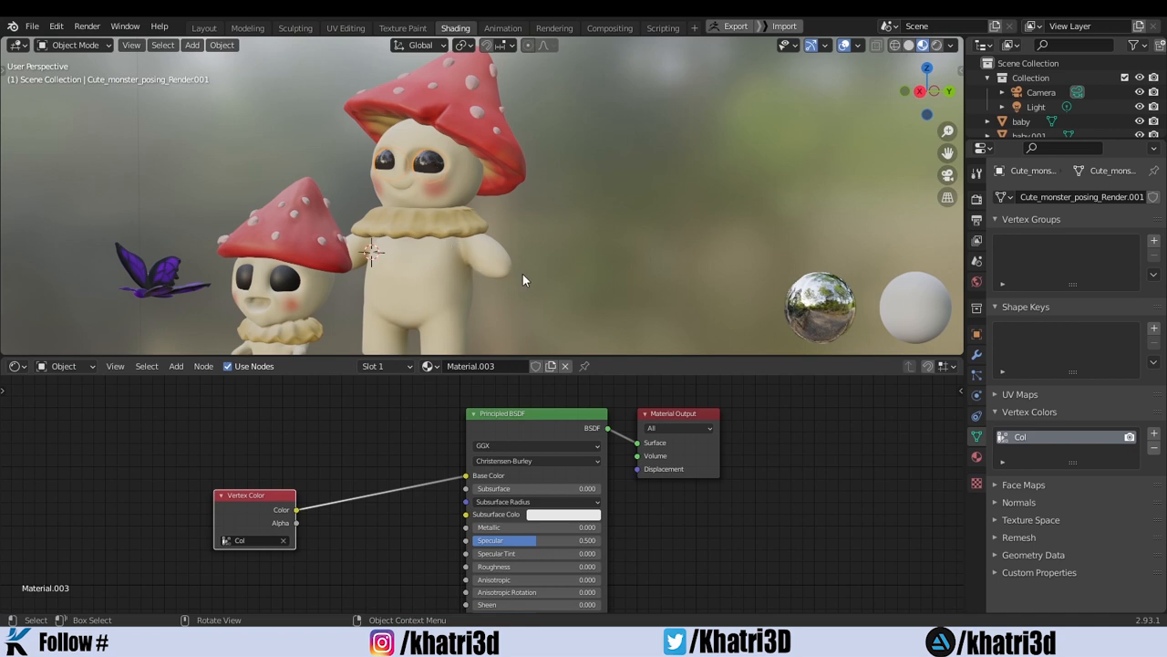
Make the baby's eyes' shared material single-user and lower its Roughness to 0.
middle_click_drag(522, 280, 428, 203)
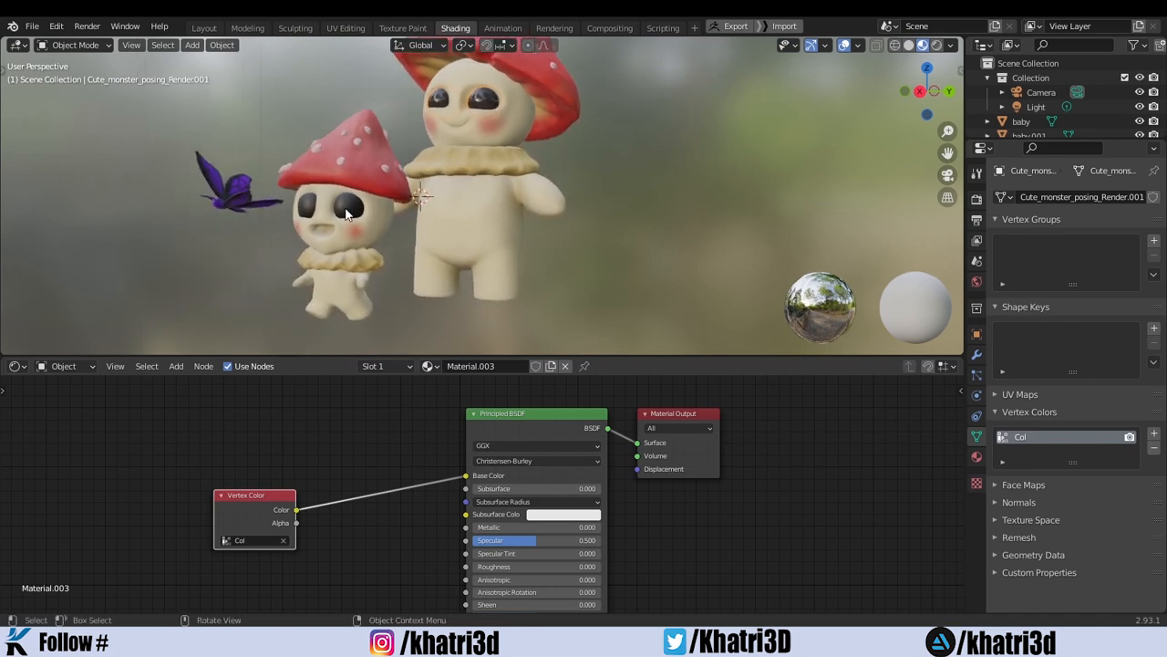
left_click(346, 212)
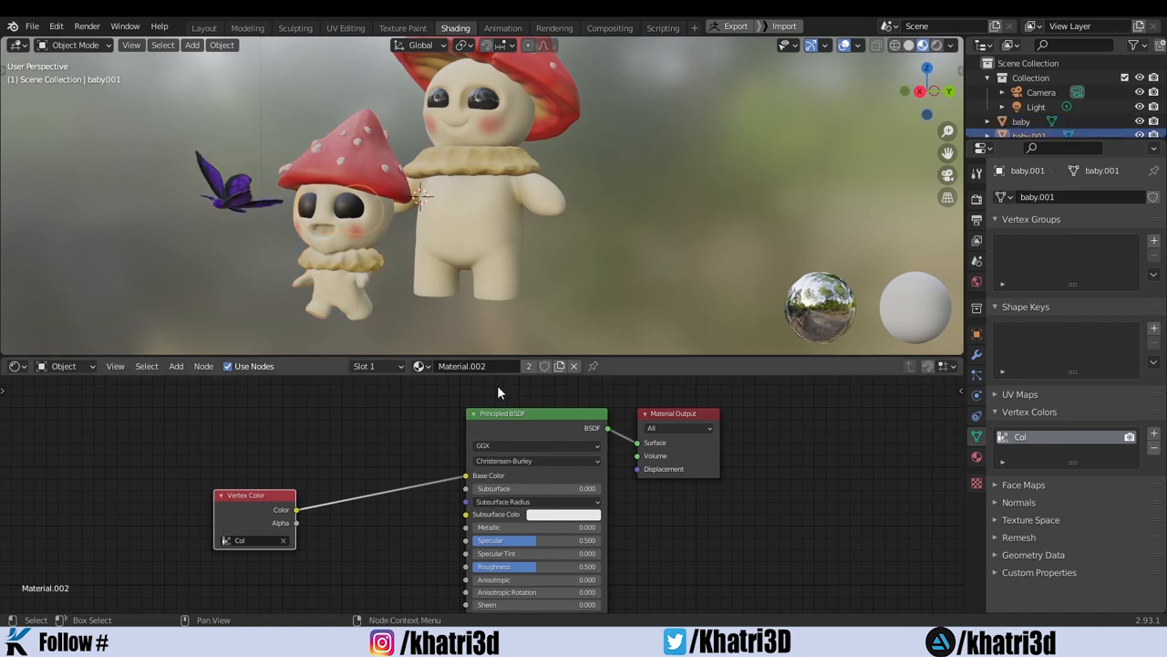
left_click(527, 365)
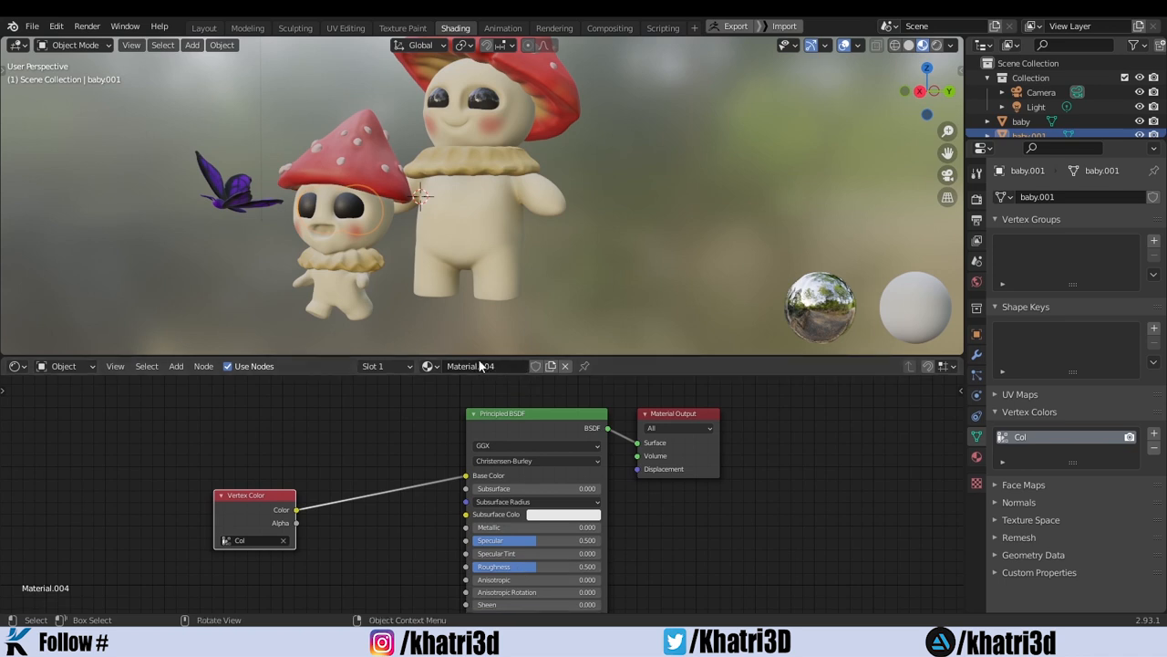
middle_click_drag(655, 536, 662, 496)
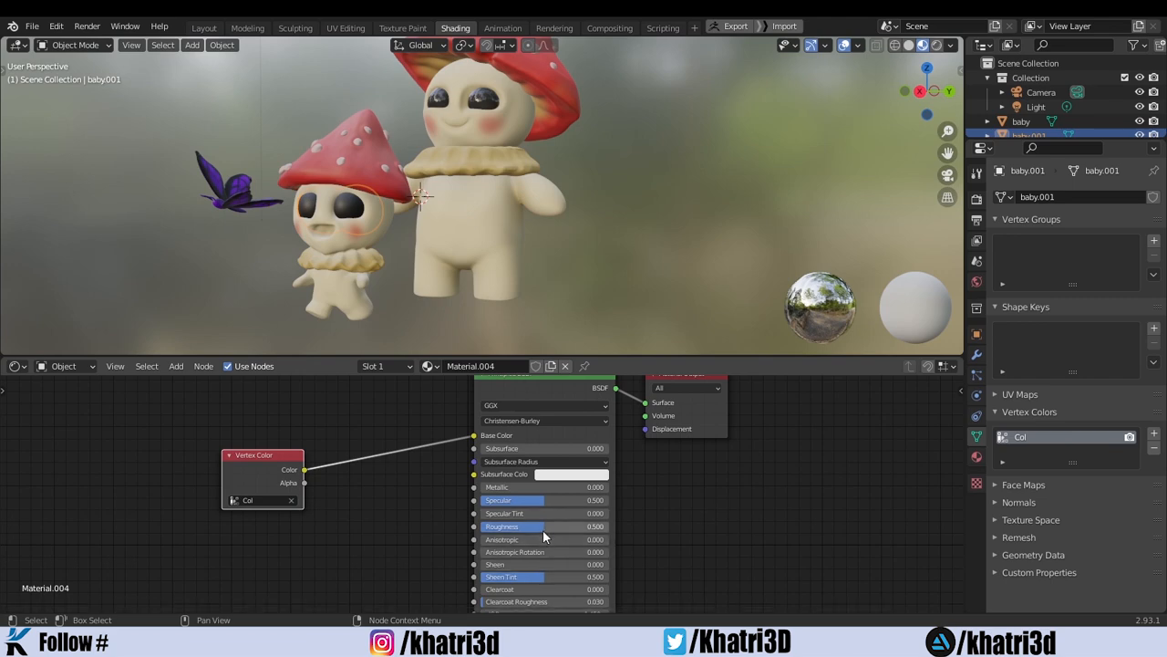
left_click_drag(542, 529, 493, 529)
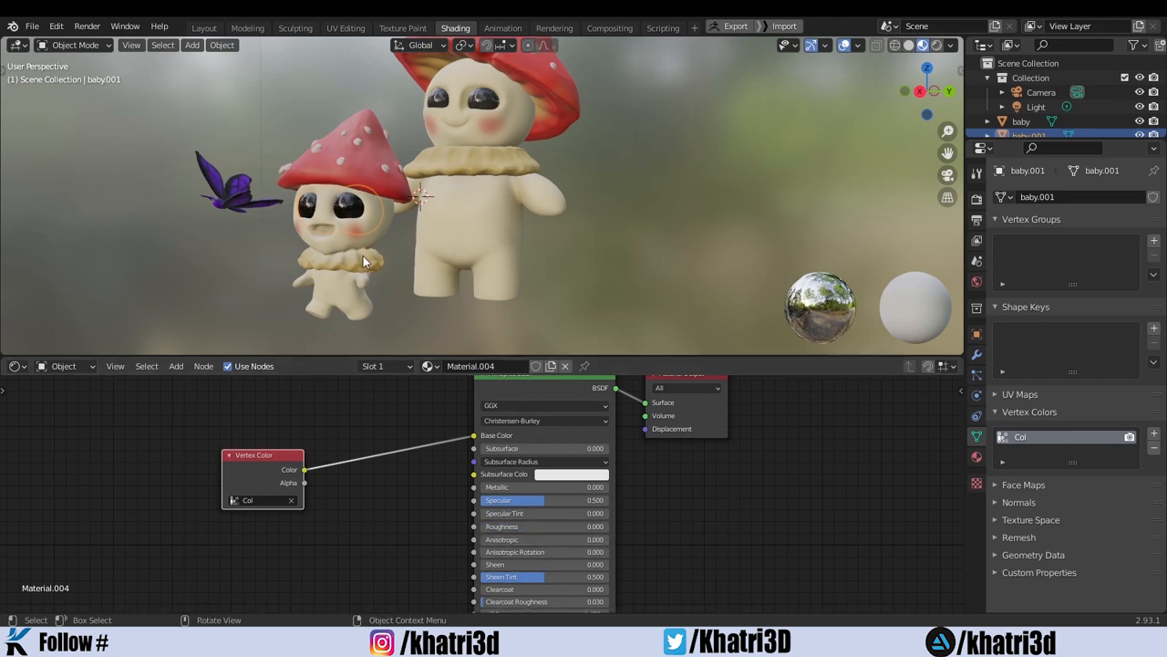
Switch the viewport to Rendered shading with both characters in view from the front.
middle_click_drag(363, 255, 352, 209)
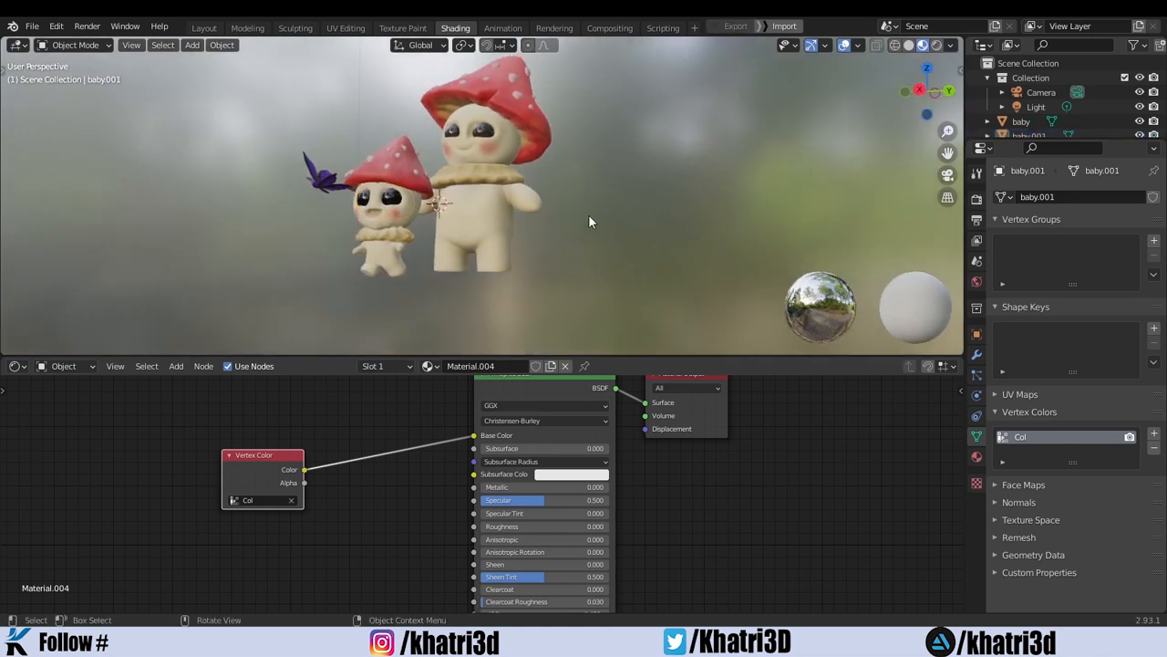
mouse_move(589, 220)
middle_mouse_down()
mouse_move(612, 250)
mouse_move(651, 224)
mouse_move(605, 231)
middle_mouse_up()
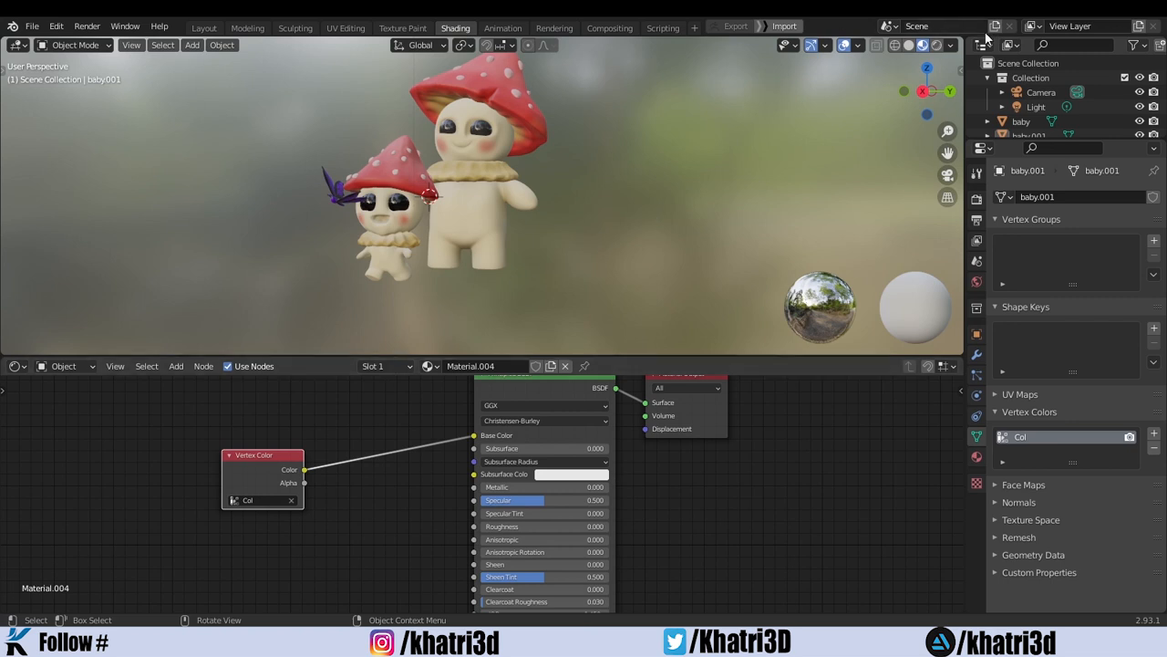
left_click(937, 45)
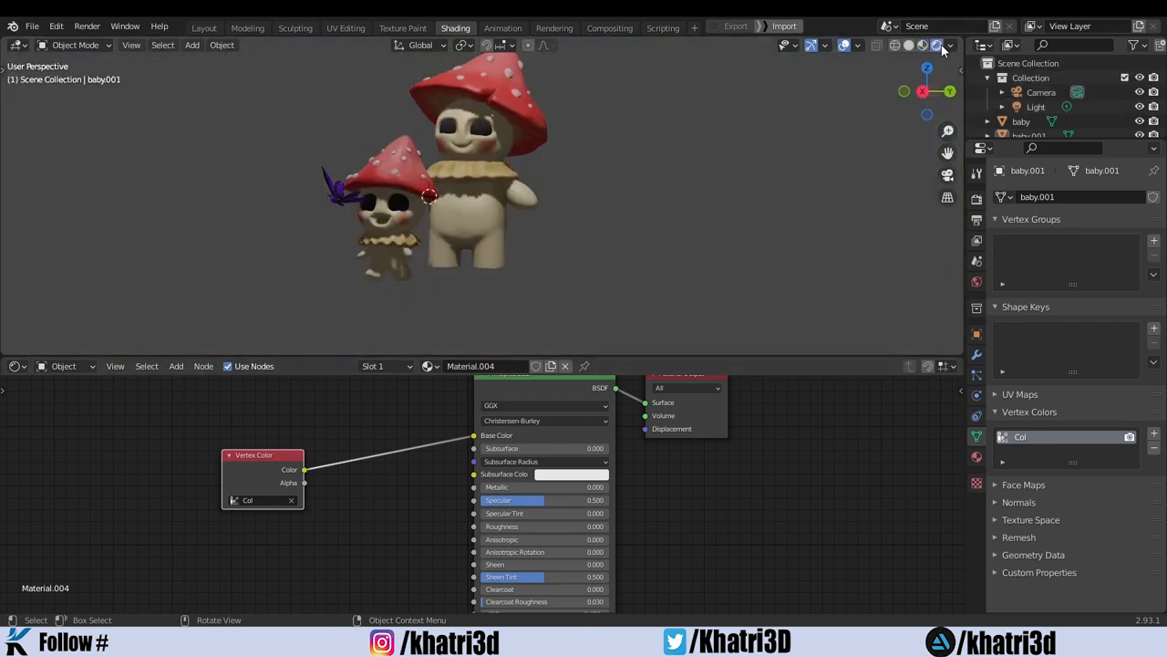
Enable Ambient Occlusion and Screen Space Reflections with Refraction in the Eevee render settings.
left_click(977, 198)
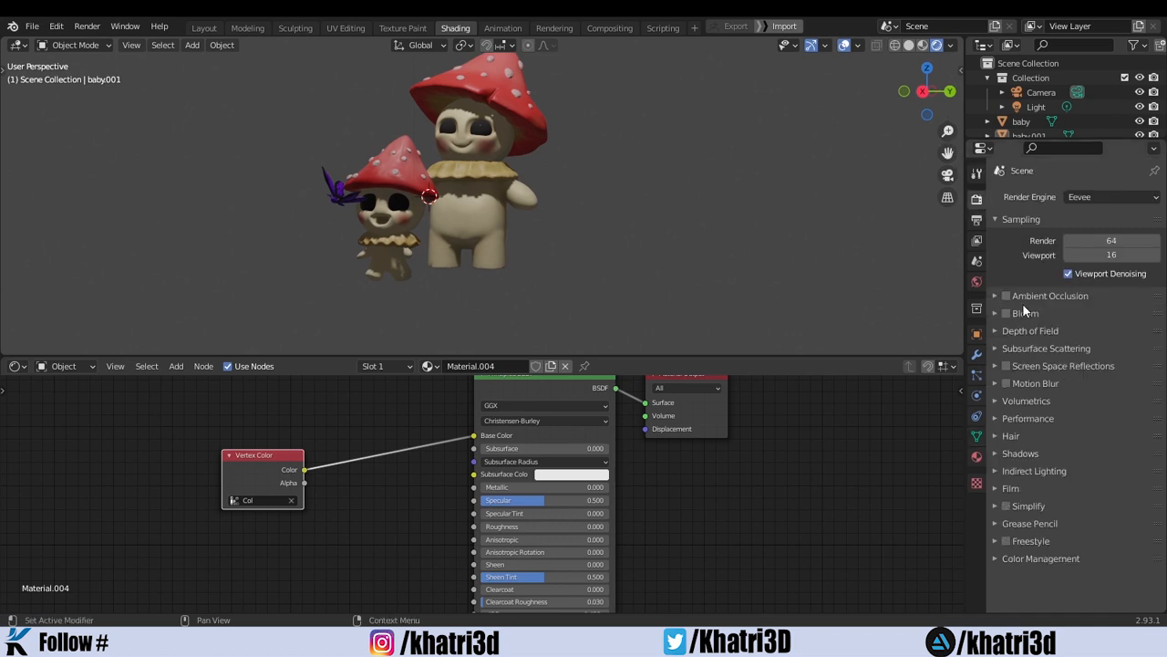
left_click(1006, 296)
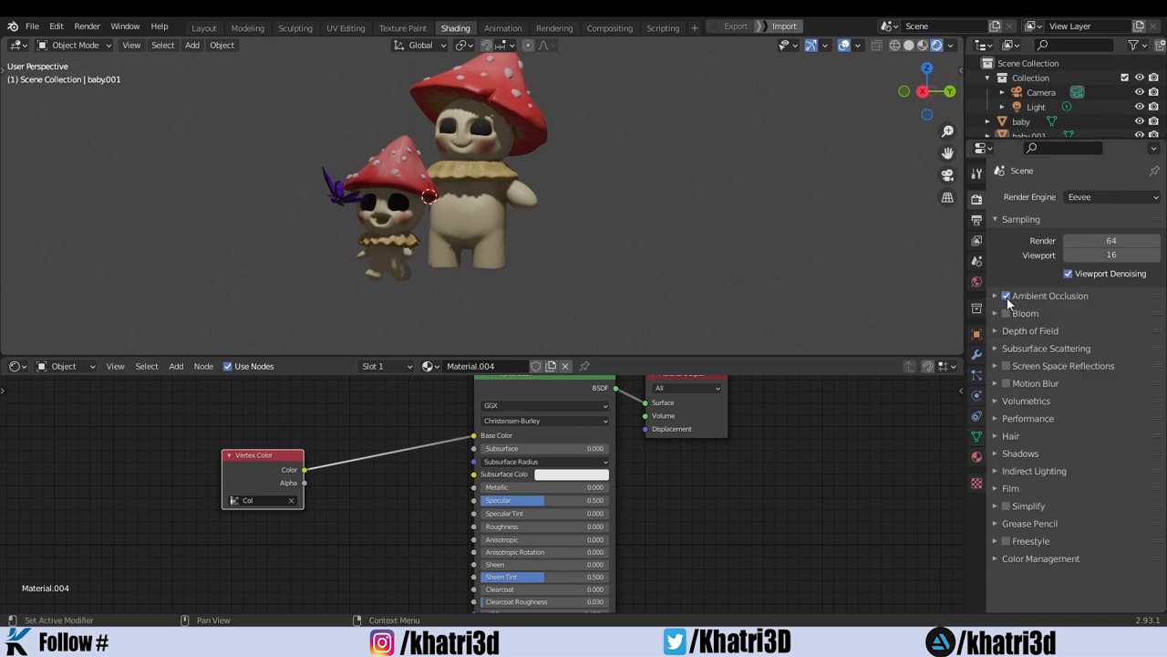
left_click(993, 347)
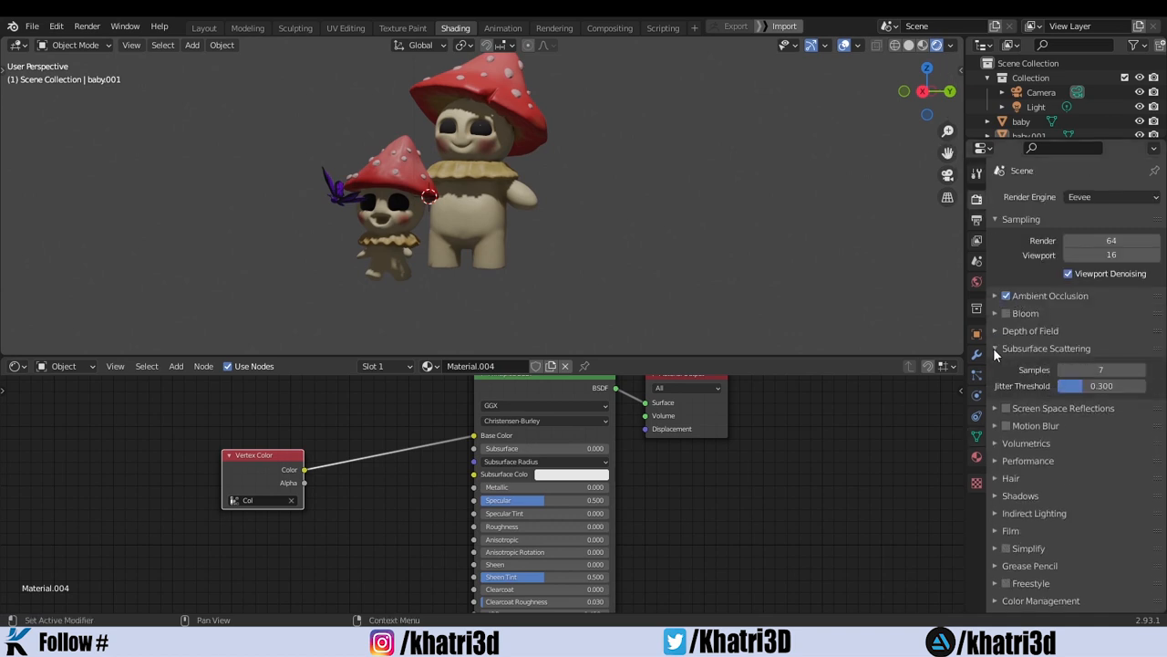
left_click(994, 408)
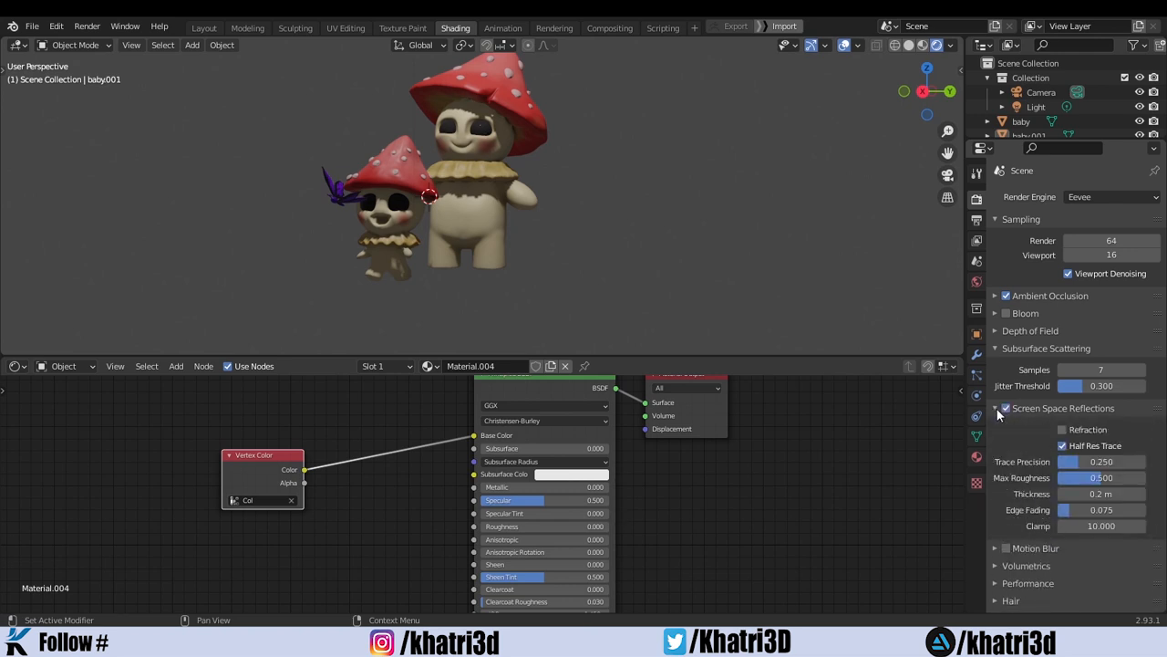
left_click(1061, 429)
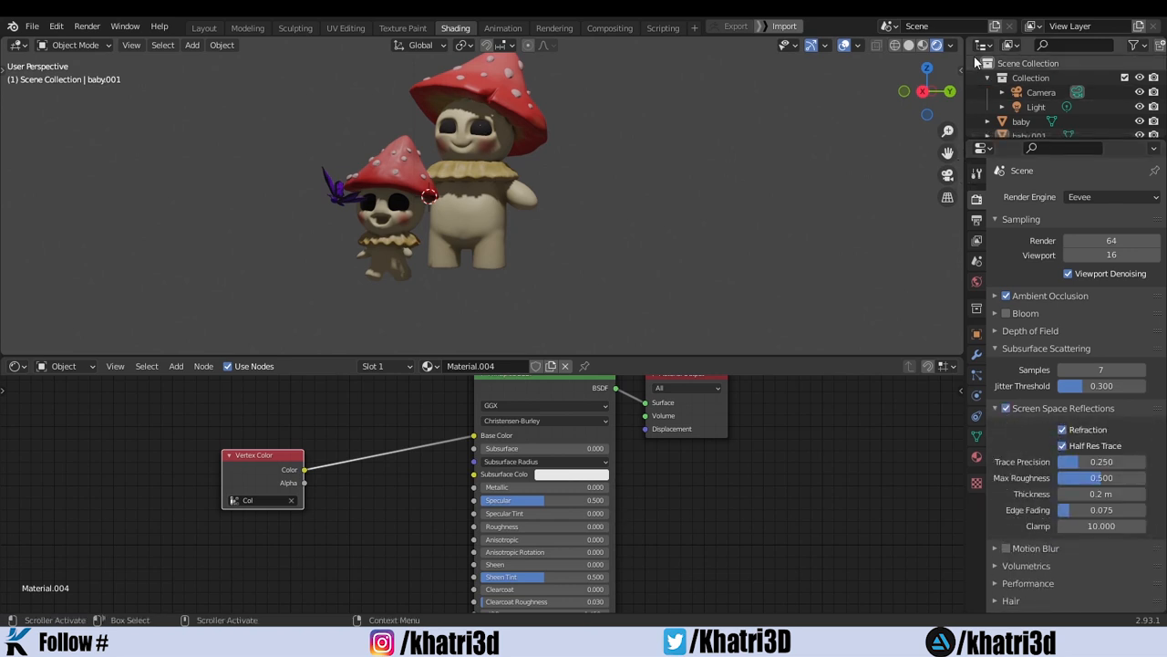
Show the World's shader nodes and reposition the Background node beside World Output, leaving room for an input node.
left_click(69, 366)
left_click(72, 402)
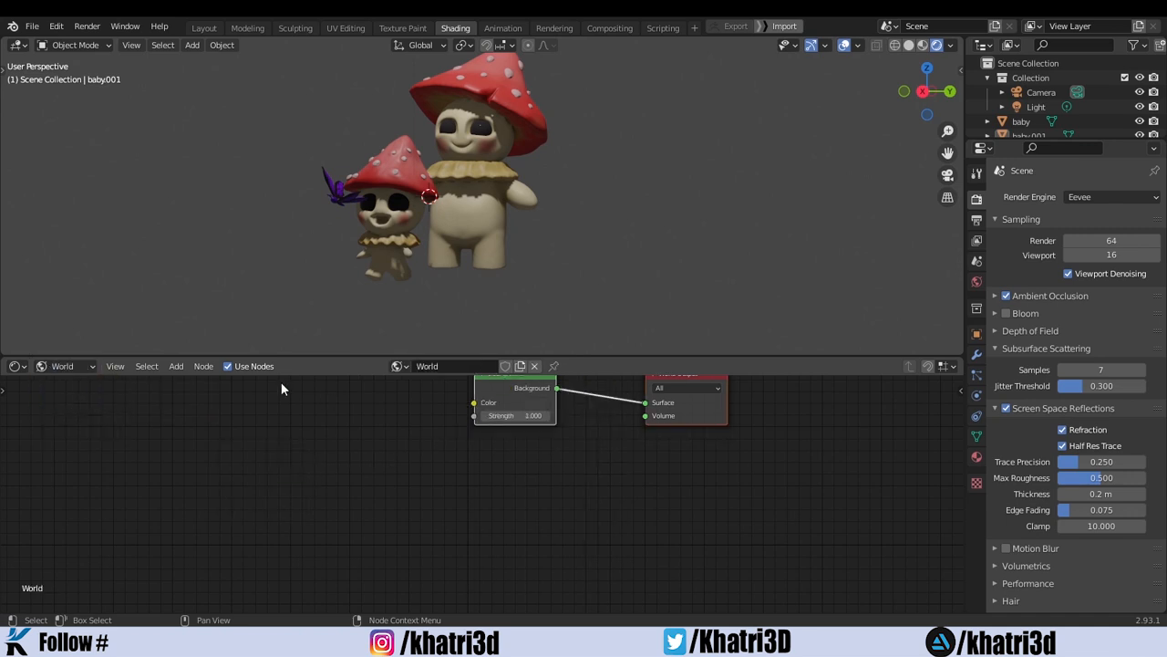
left_click_drag(498, 439, 464, 453)
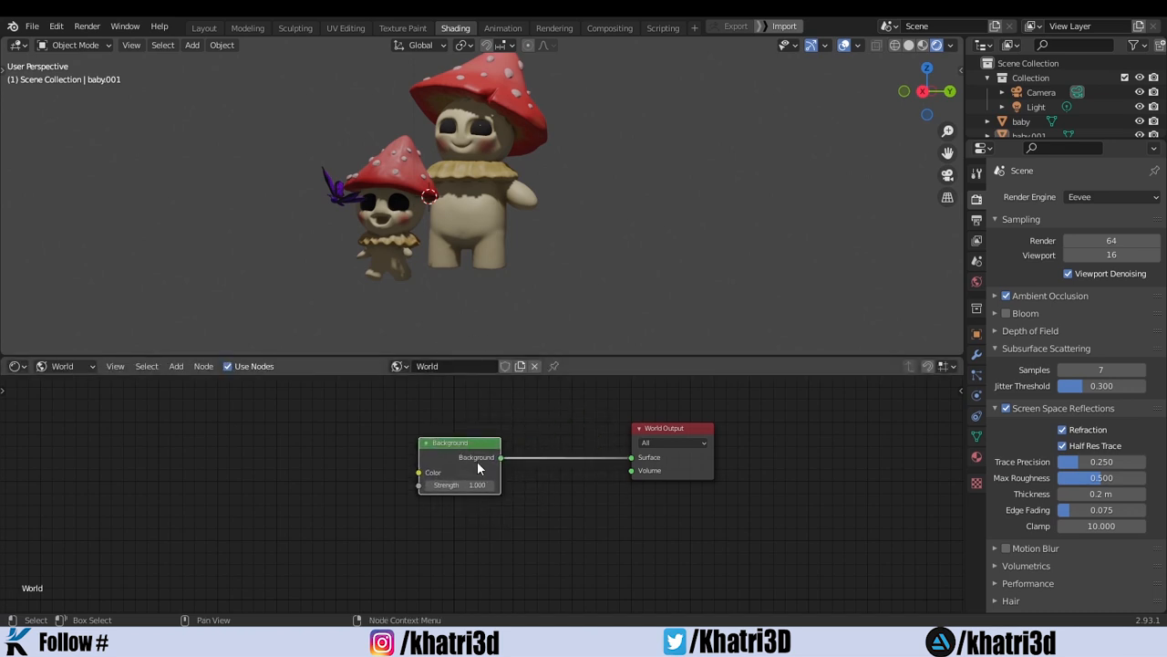
left_click_drag(503, 444, 533, 448)
left_click_drag(446, 442, 483, 425)
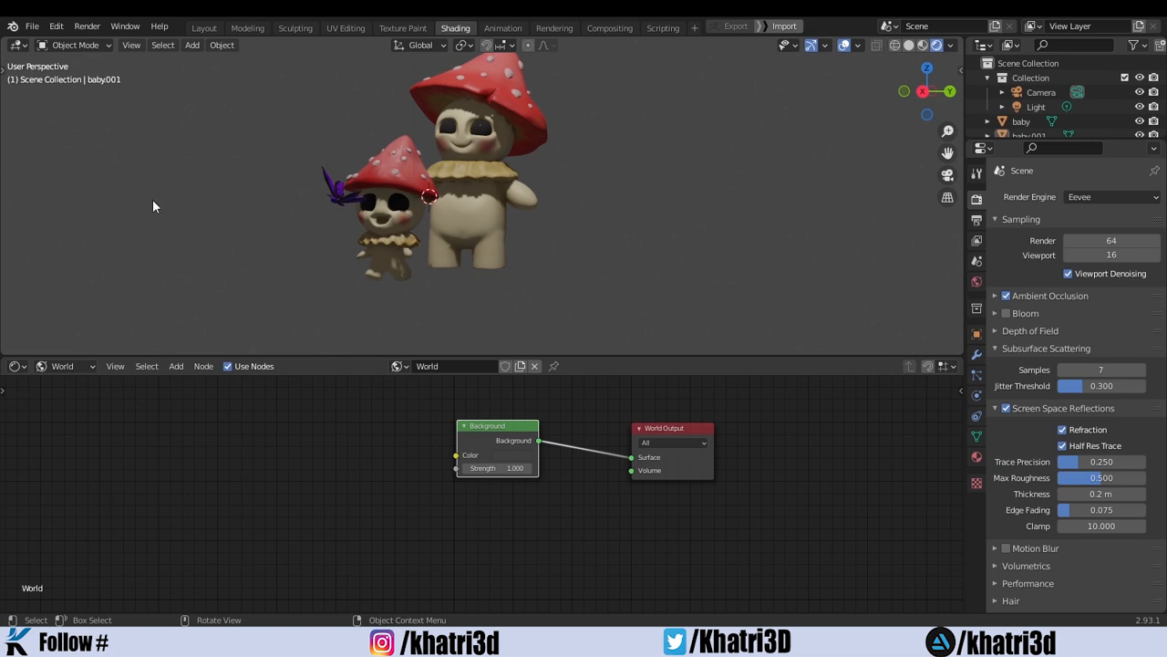
Preview the characters in Material Preview shading under the warm courtyard studio HDRI, then return to Rendered shading.
left_click(922, 45)
left_click(951, 46)
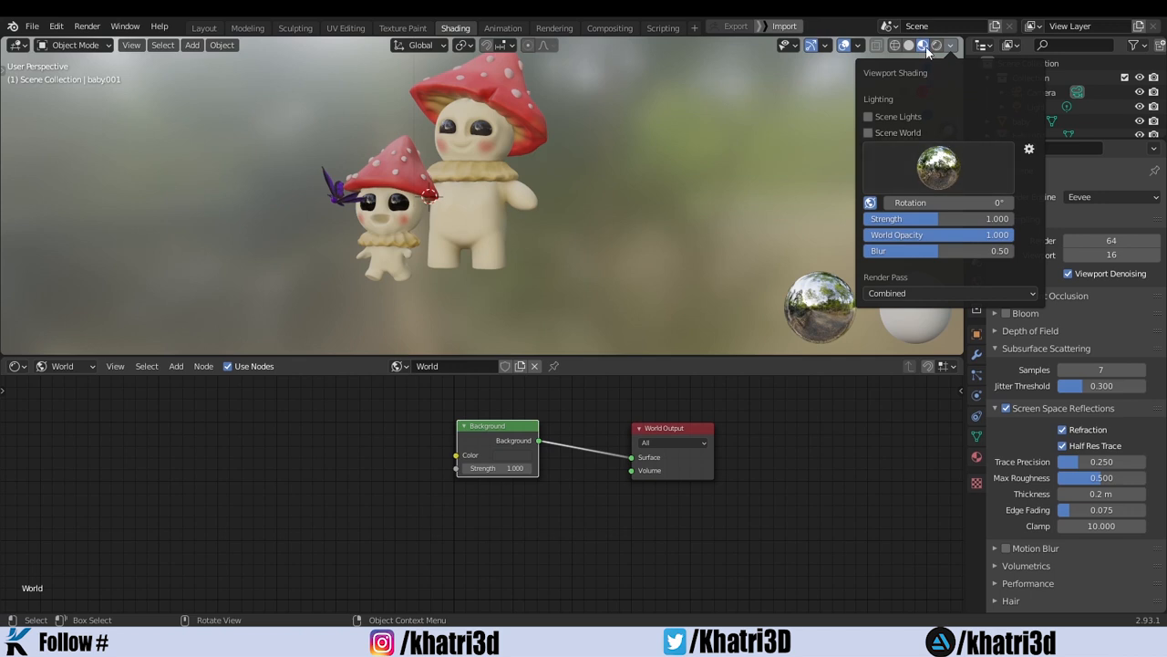
left_click(924, 47)
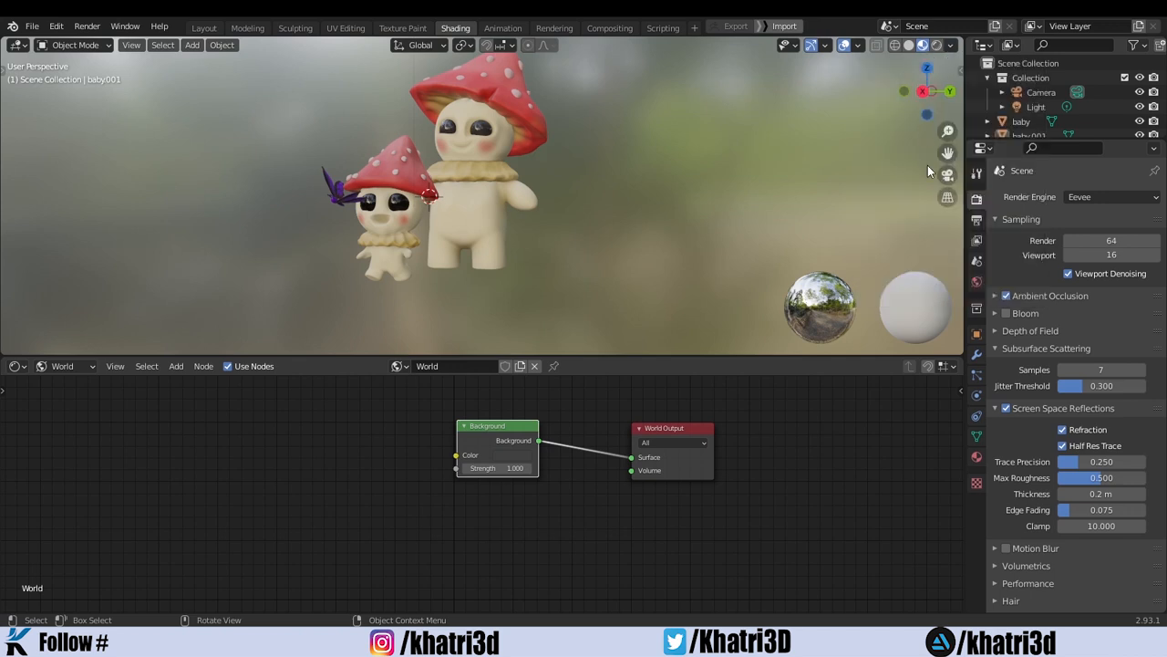
left_click(949, 46)
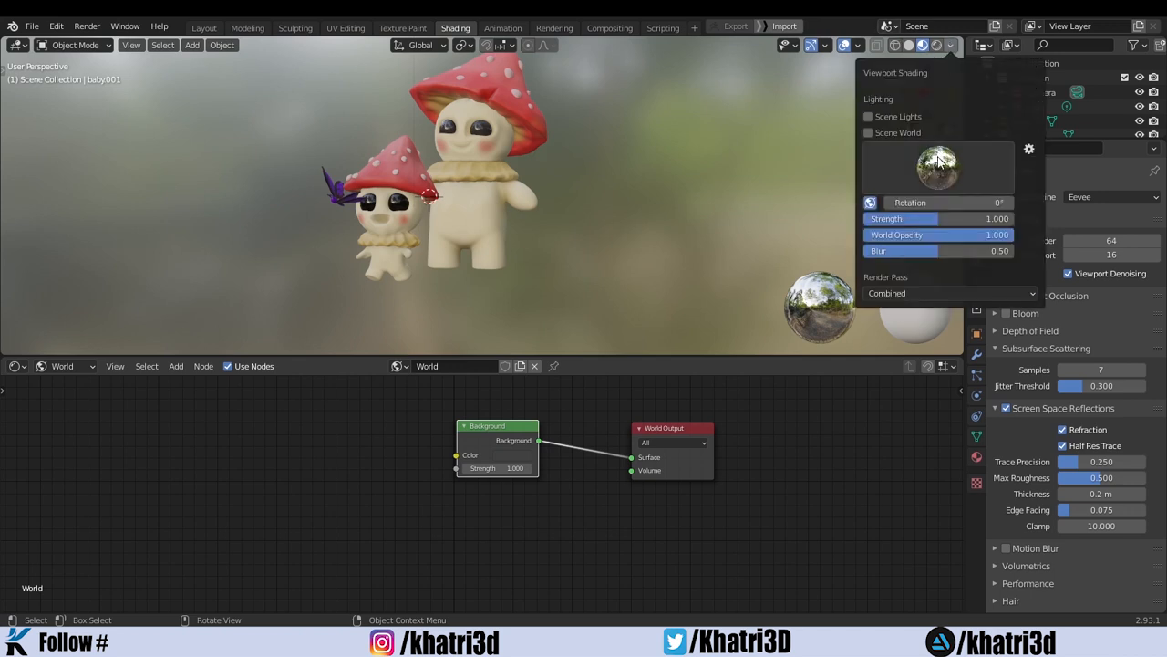
left_click(901, 166)
left_click(723, 220)
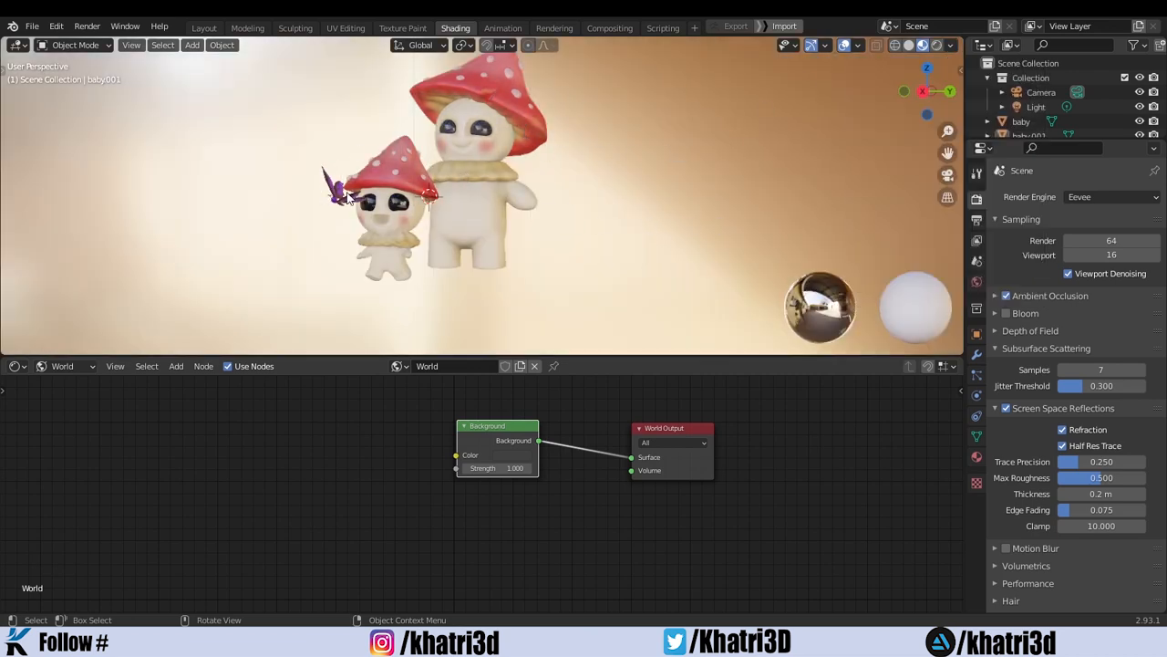
mouse_move(350, 199)
middle_mouse_down()
mouse_move(503, 193)
mouse_move(372, 202)
middle_mouse_up()
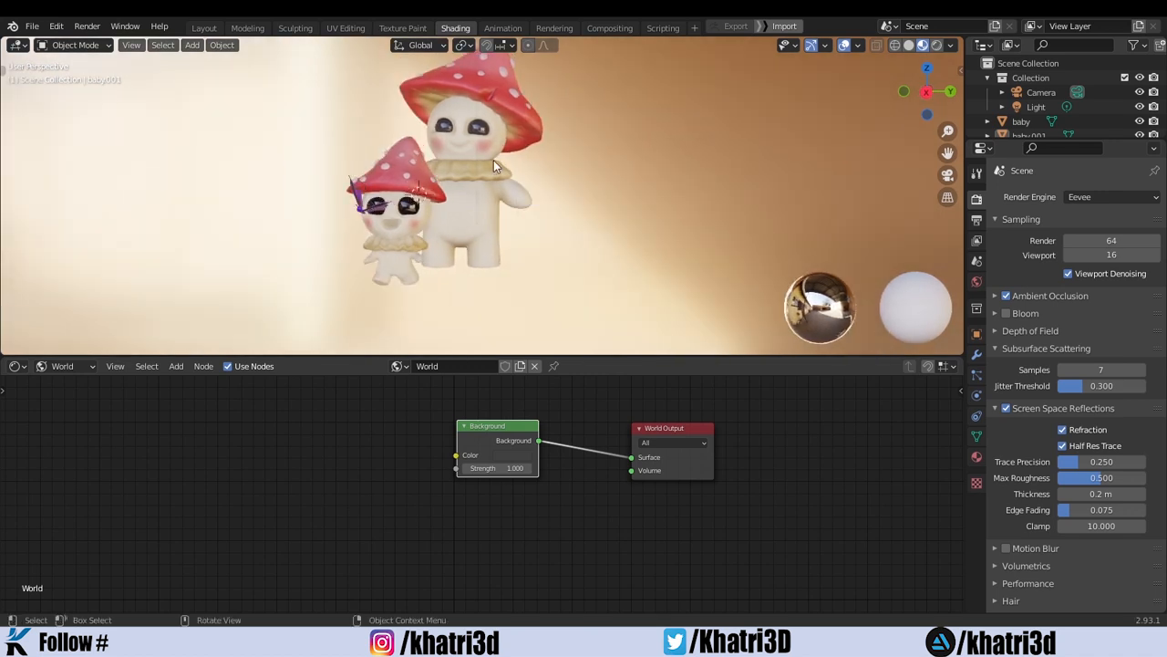
left_click(934, 48)
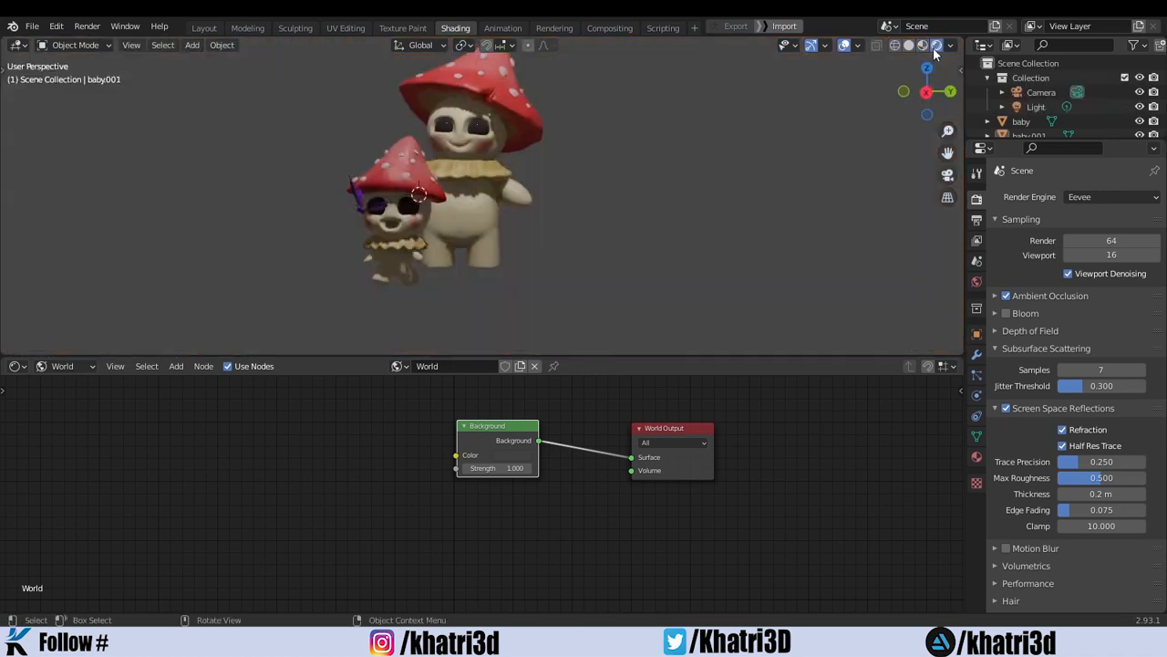
Add an Environment Texture node in front of the World's Background node.
key("shift+a")
type("e")
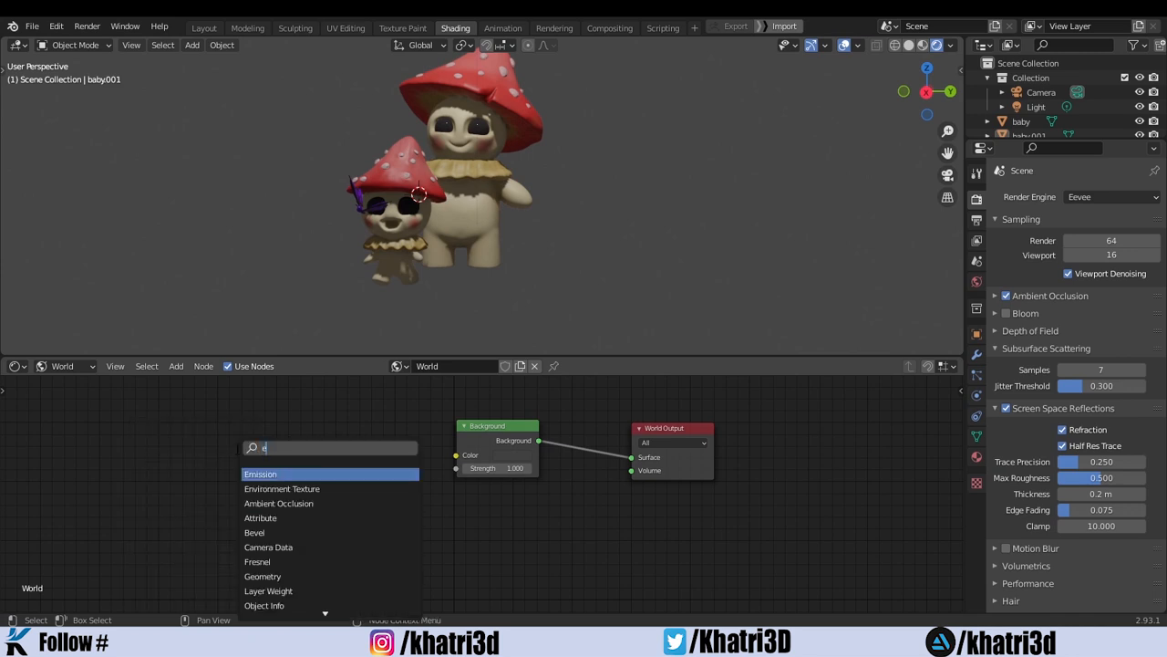
type("n")
key("Return")
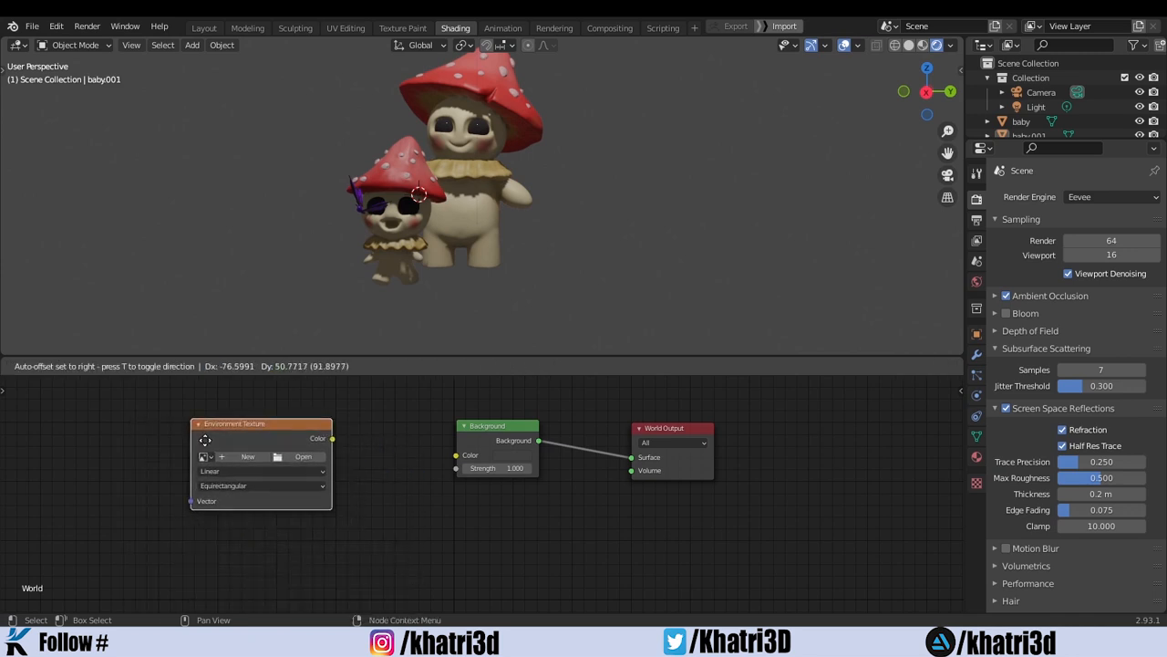
left_click(206, 440)
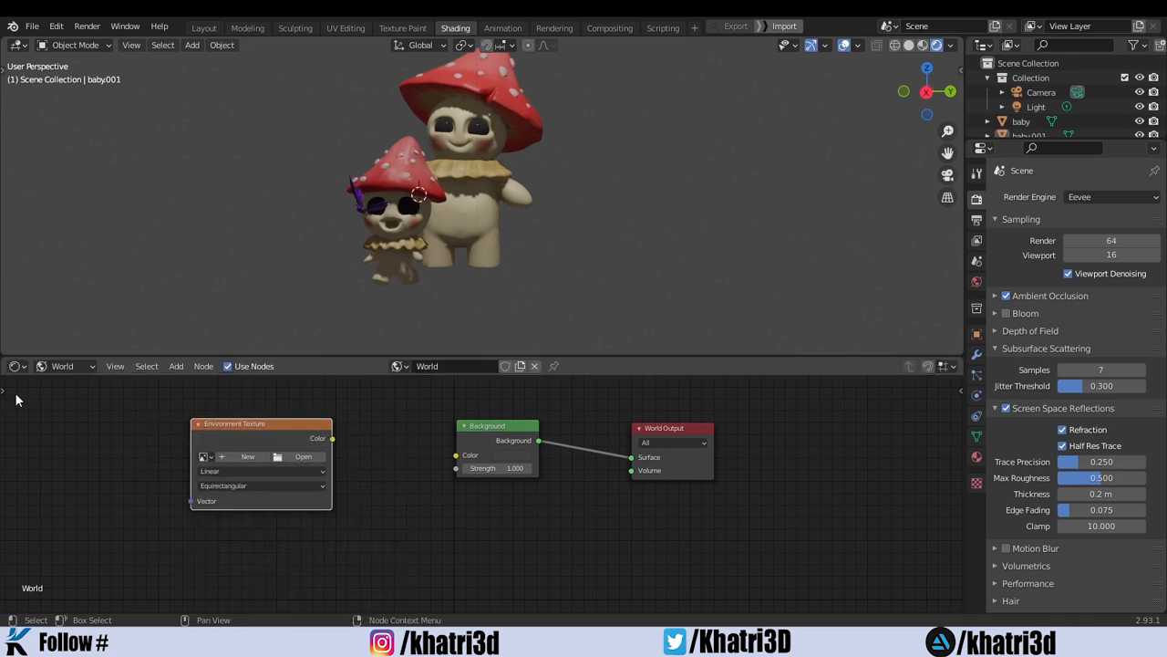
Load "courtyard Blender Default.exr" from the HDRI folder into the Environment Texture and connect its Color to the Background Color.
left_click(64, 371)
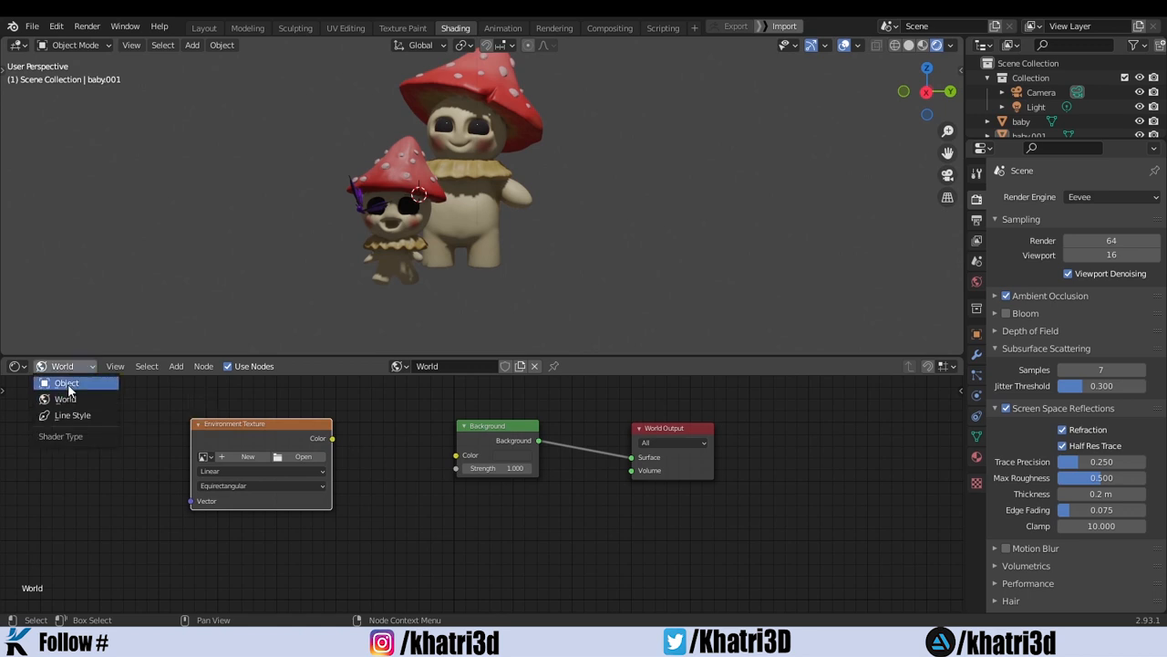
left_click(302, 459)
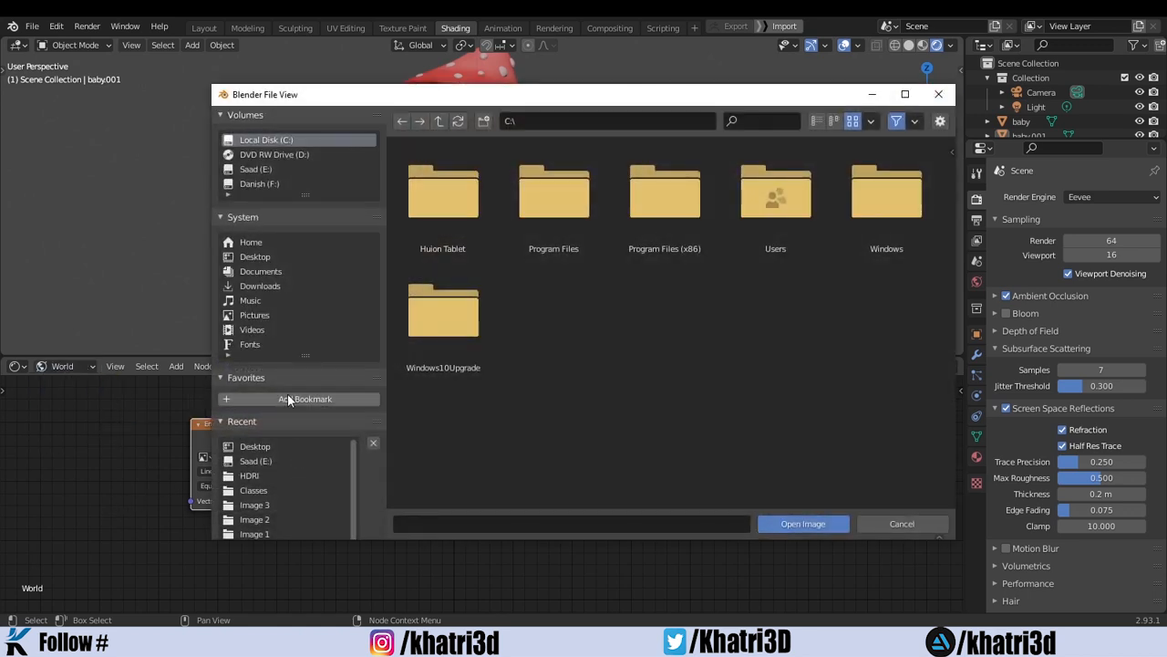
left_click(260, 258)
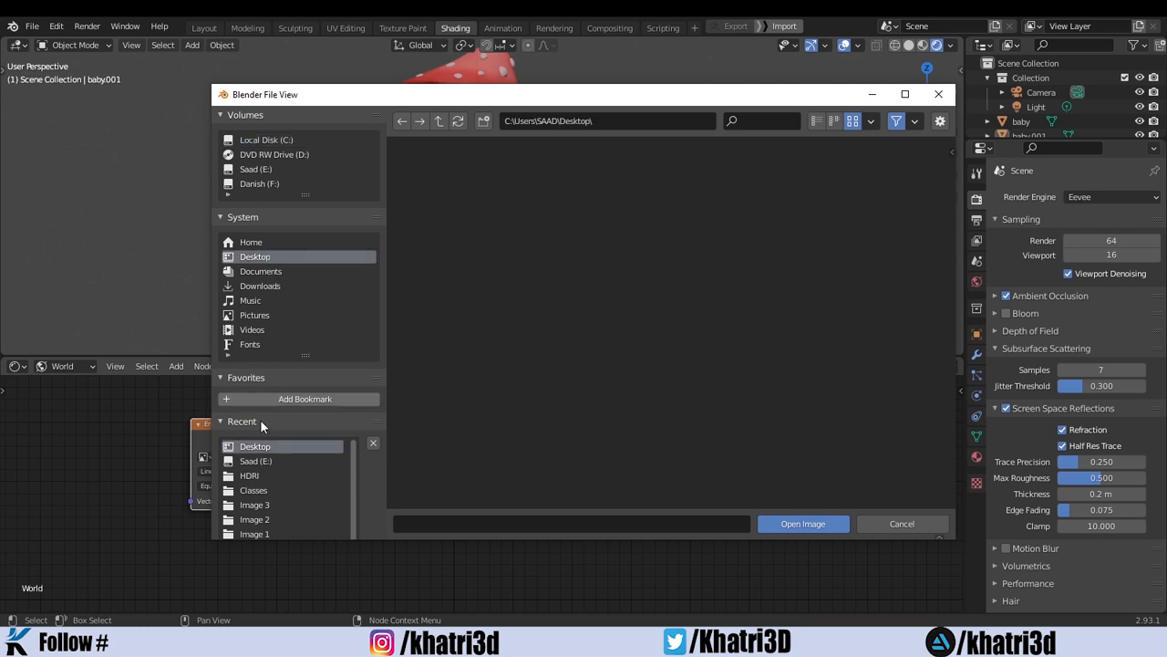
left_click(250, 475)
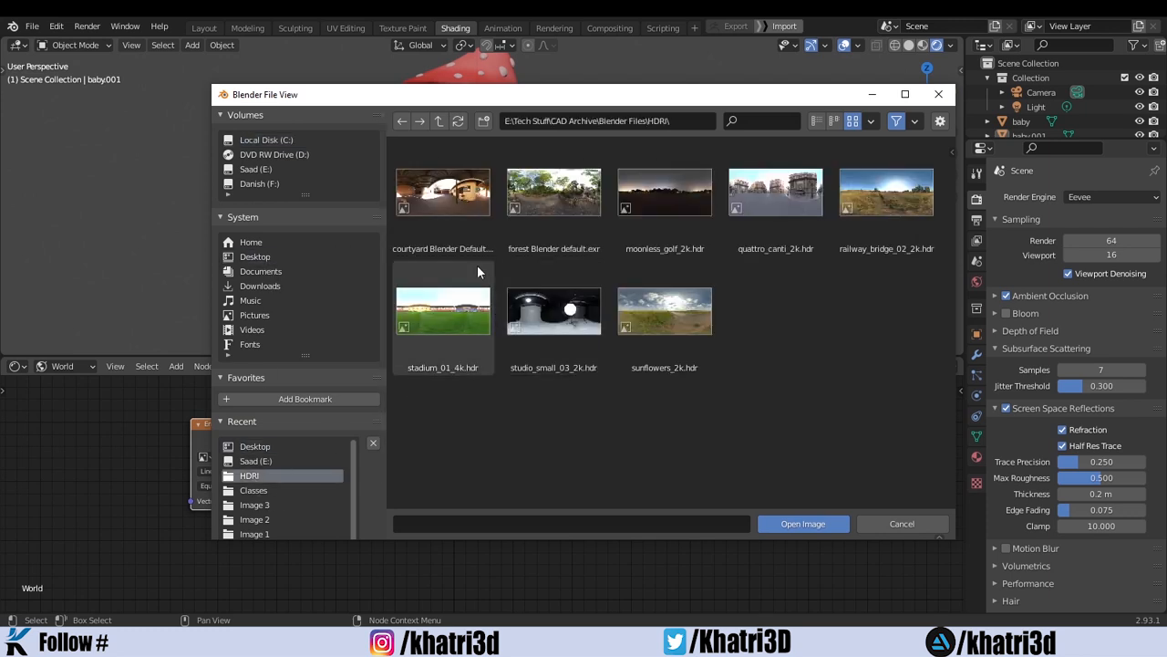
left_click(463, 206)
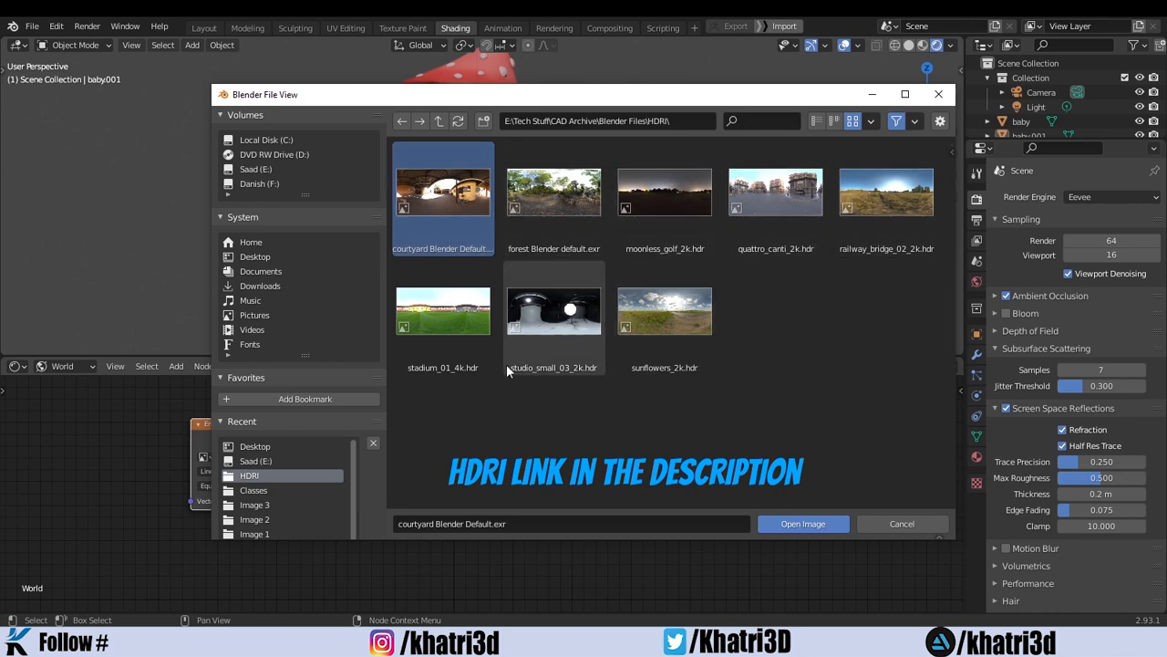
left_click(811, 521)
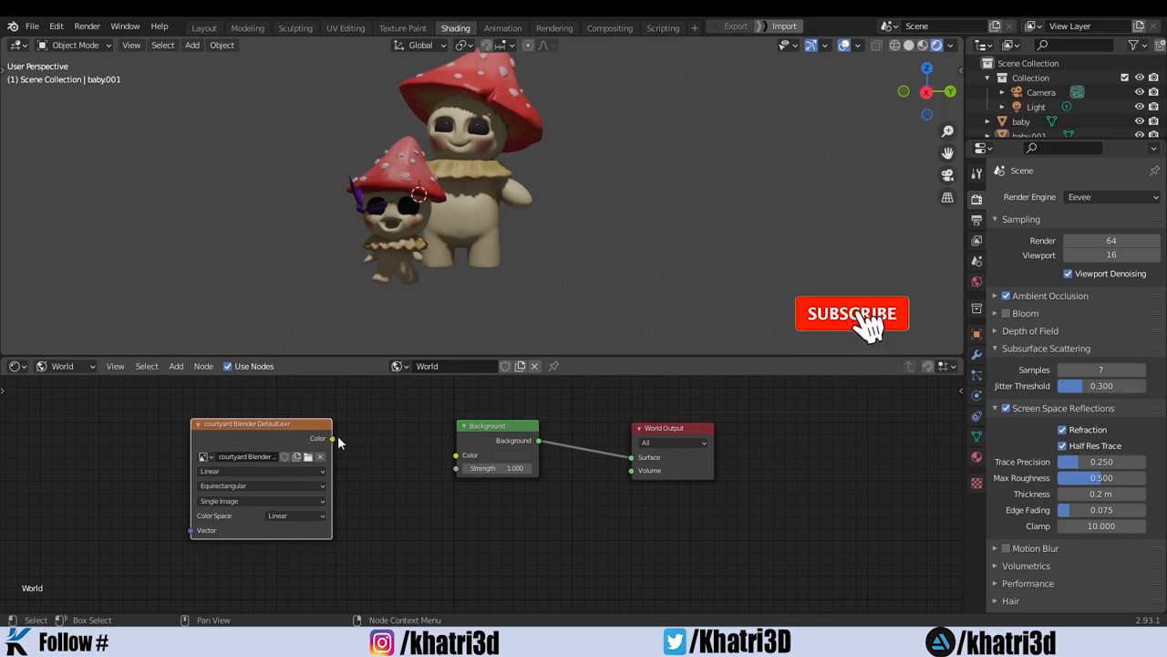
left_click_drag(332, 437, 453, 456)
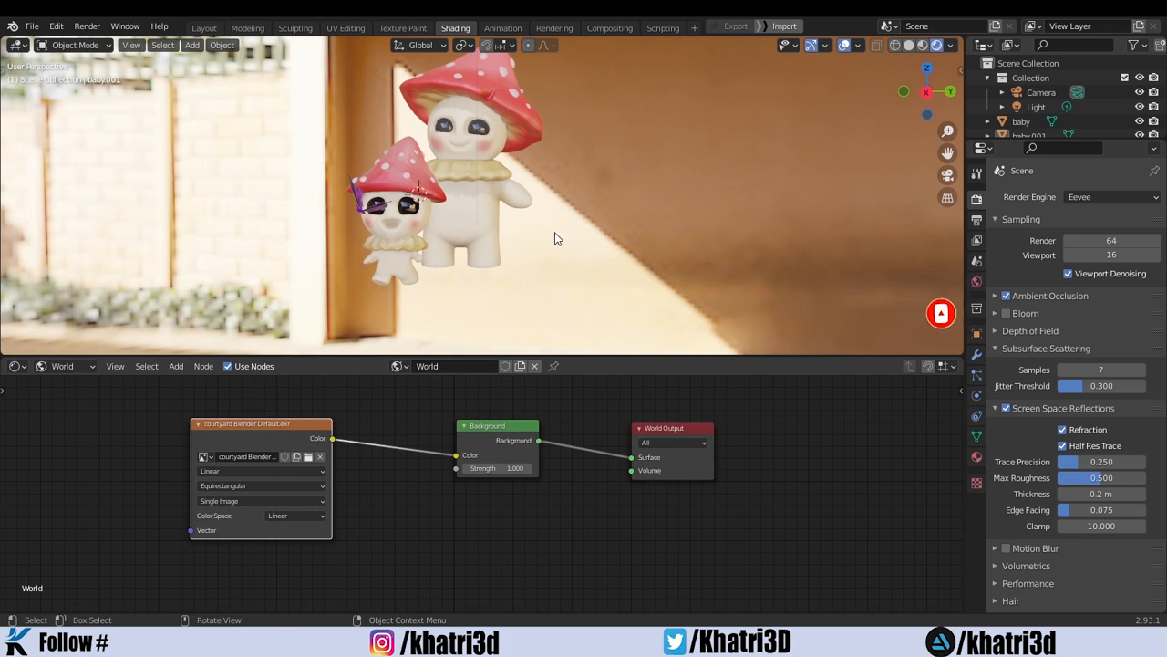
scroll(456, 219, "down", 2)
middle_click_drag(491, 228, 449, 225)
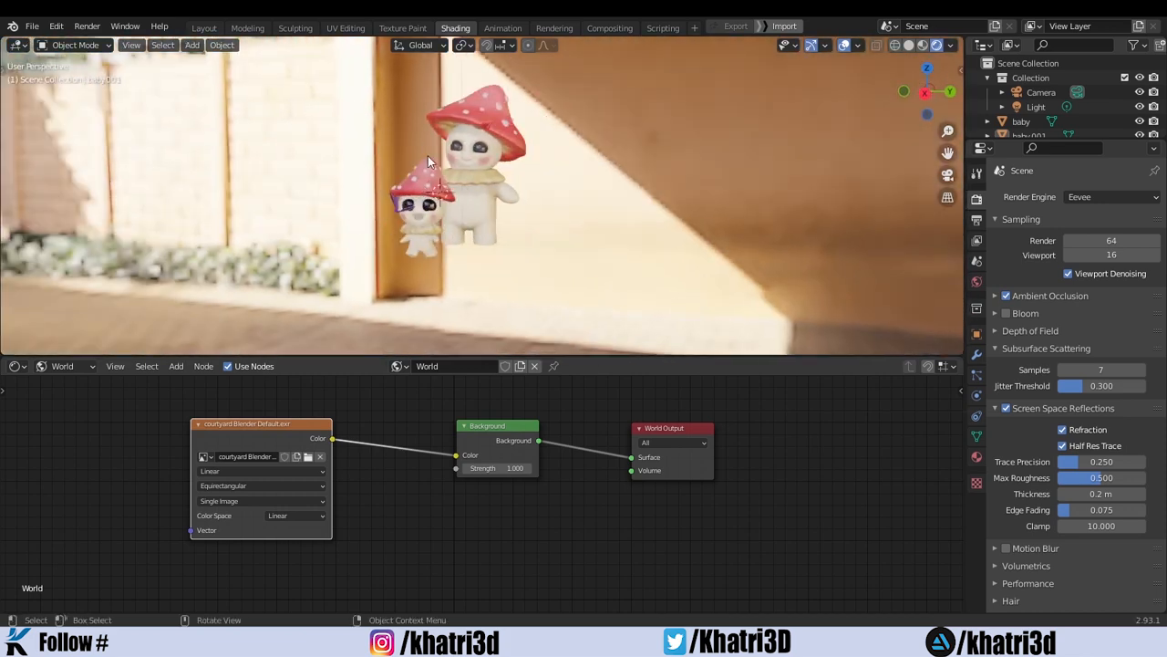
Set the Layout workspace's viewport to Rendered shading with Scene World turned off.
left_click(209, 29)
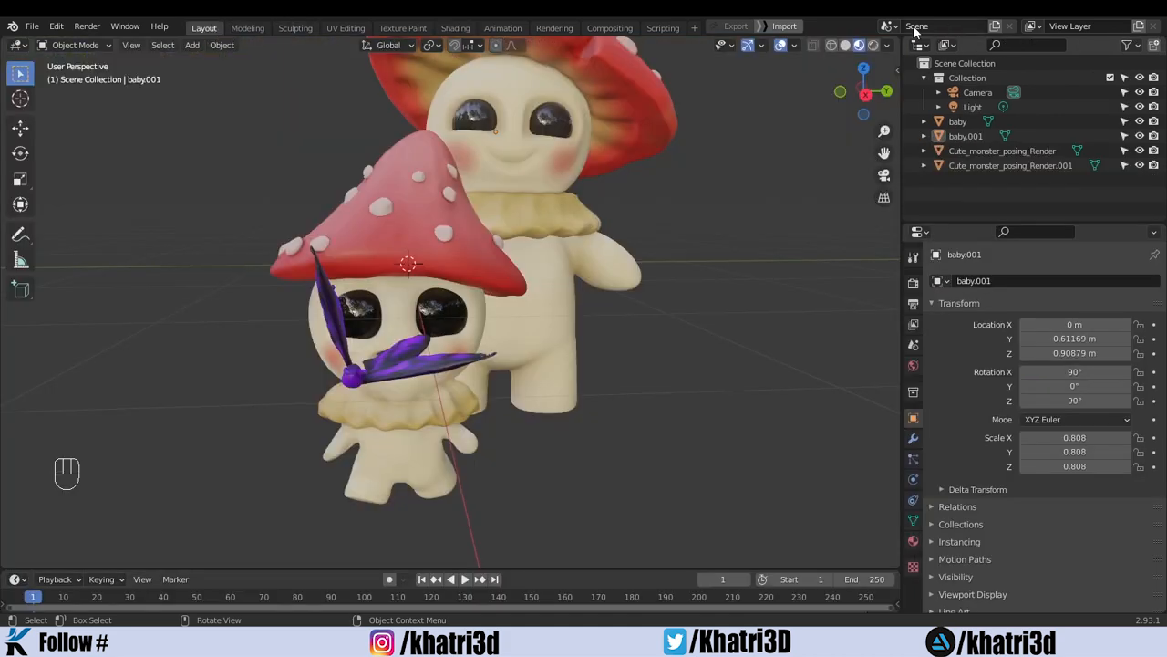
left_click(873, 45)
left_click(890, 45)
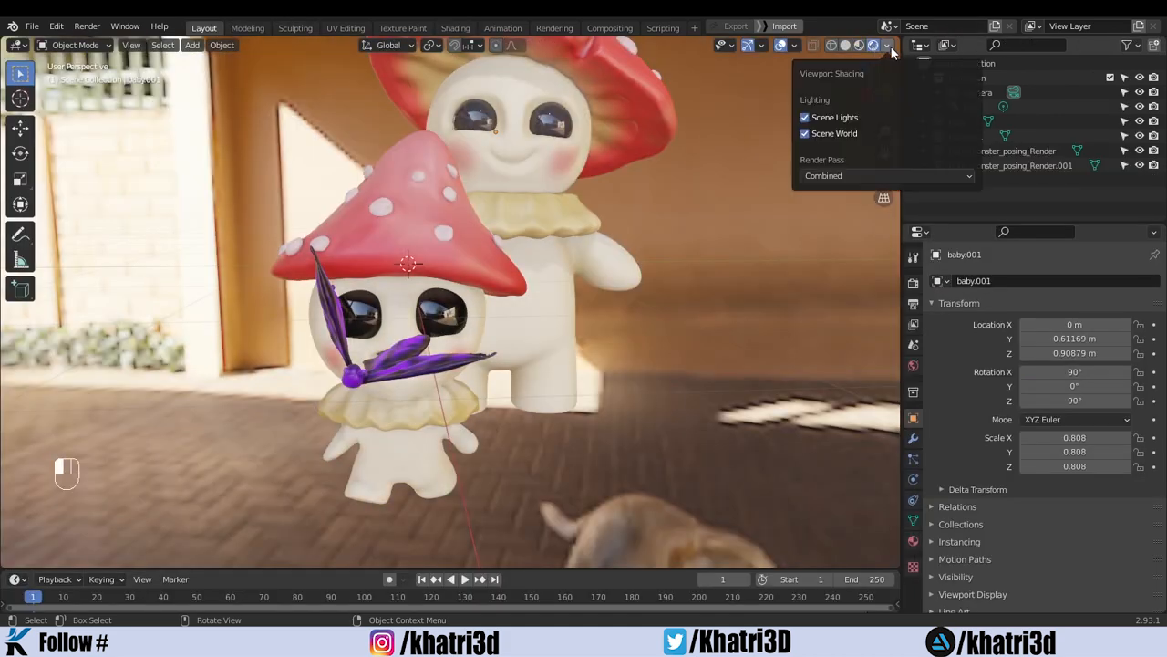
left_click(836, 132)
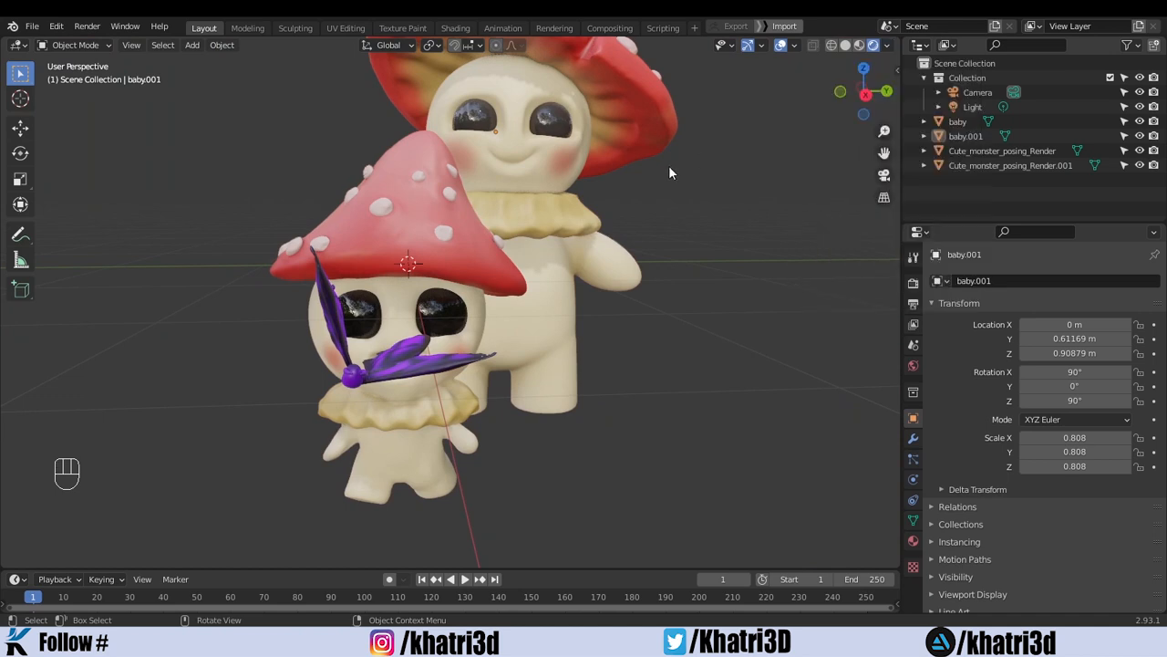
Add a mesh plane at the origin and scale it up to about 6 times its size as a floor.
scroll(522, 201, "down", 5)
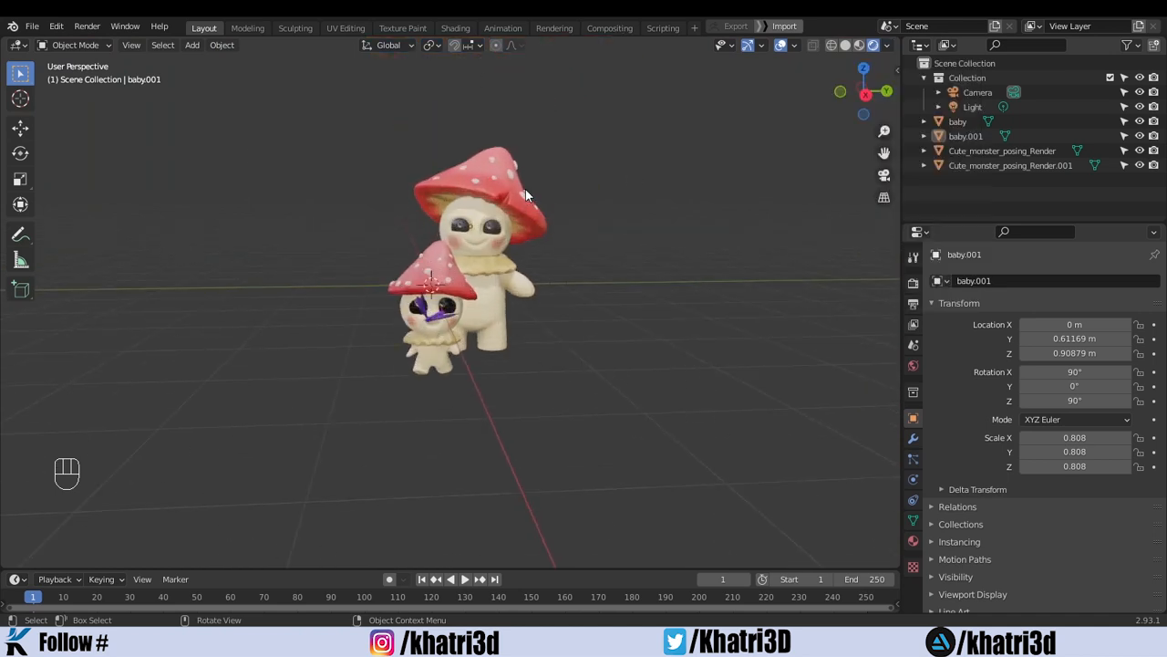
middle_click_drag(363, 266, 461, 297)
key("shift+a")
mouse_move(408, 283)
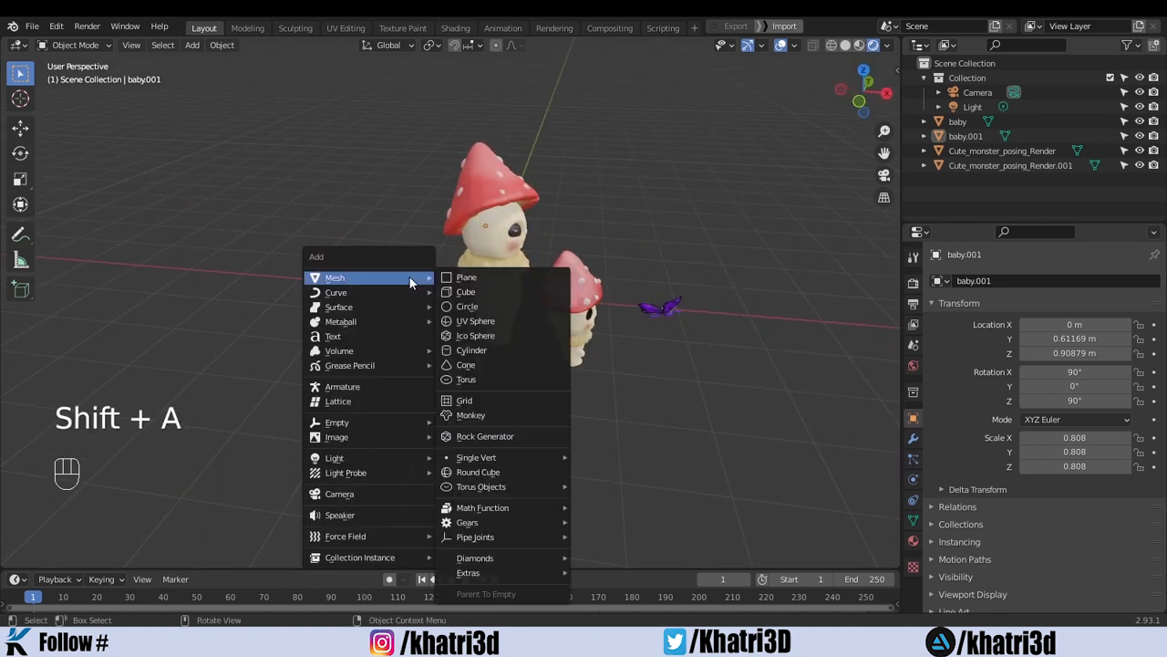
left_click(463, 276)
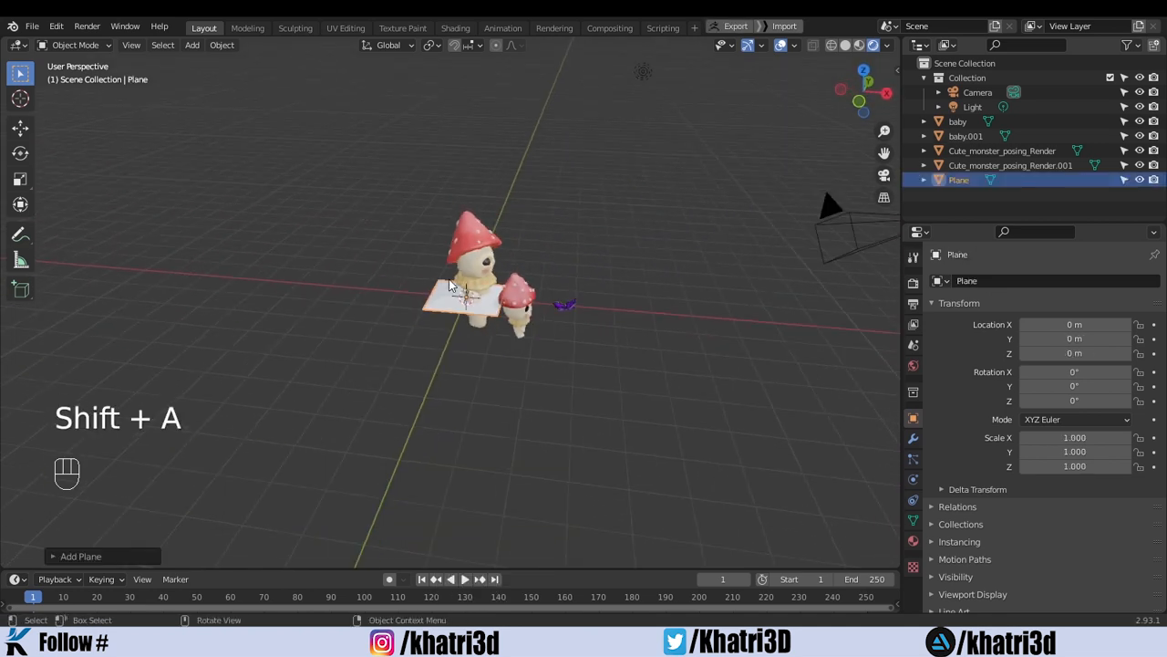
key("s")
left_click(538, 340)
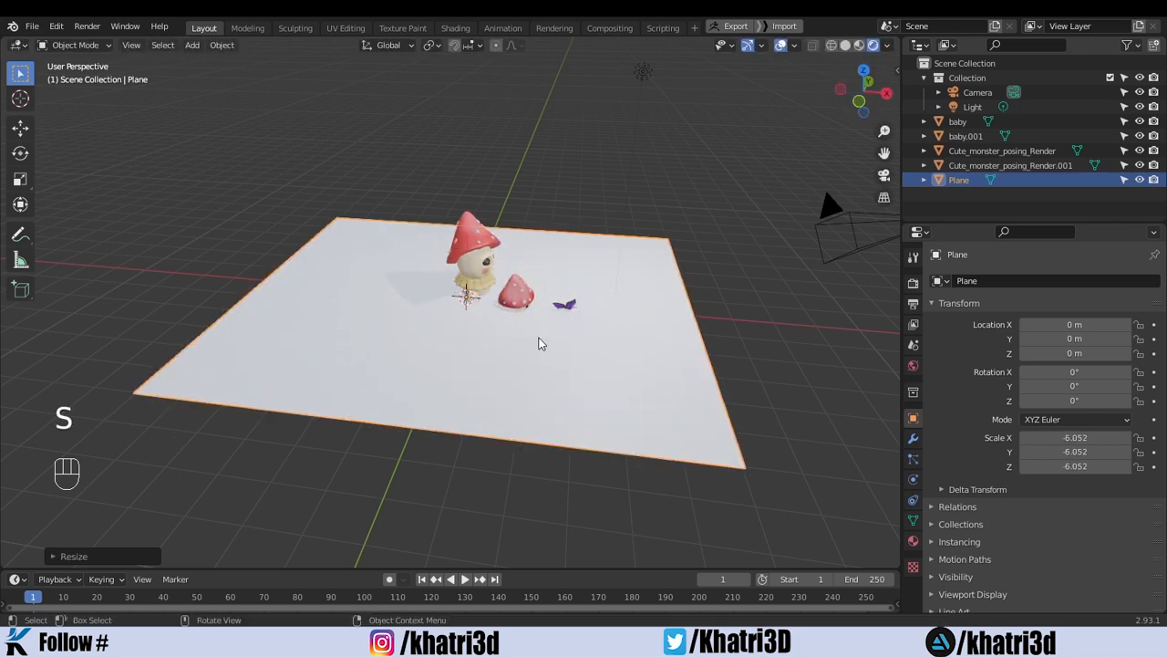
Lower the floor plane along Z to about -0.97 m so it sits under the characters' feet.
key("g")
key("z")
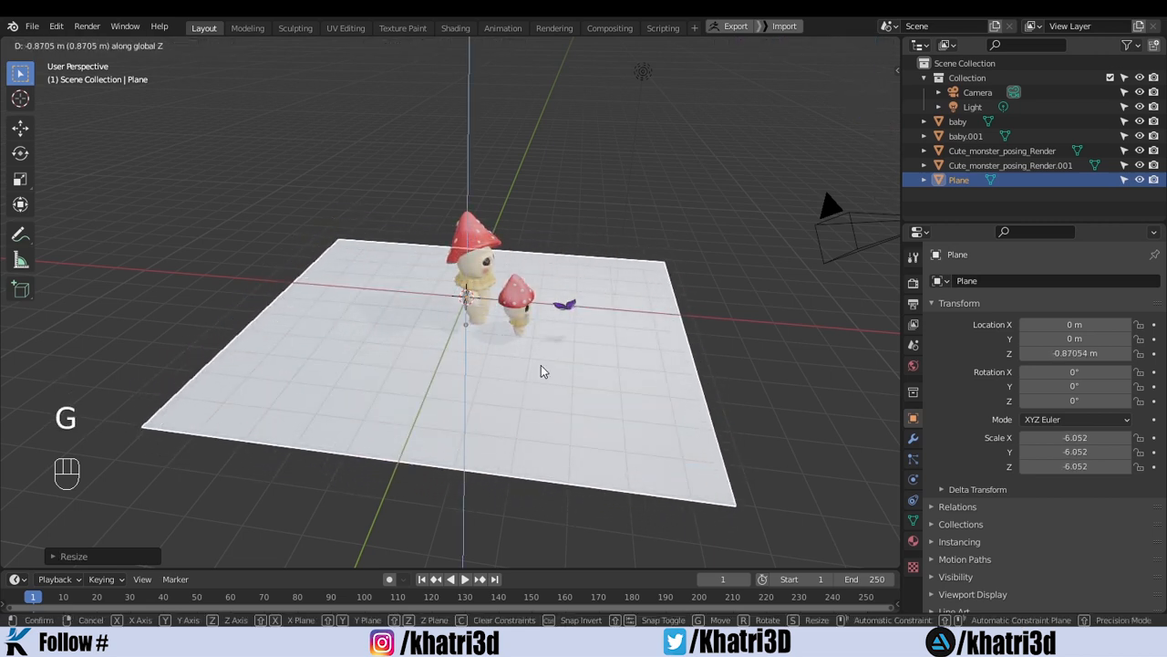
left_click(541, 364)
middle_click_drag(541, 365, 553, 326)
scroll(553, 320, "up", 5)
key("g")
key("z")
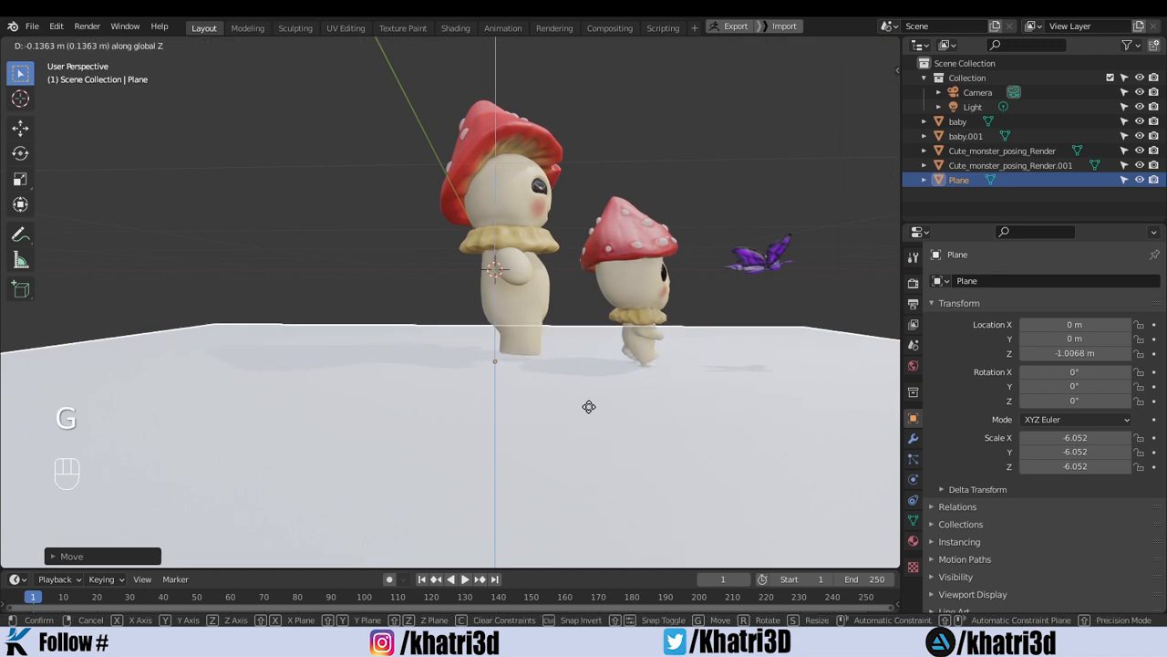
left_click(594, 408)
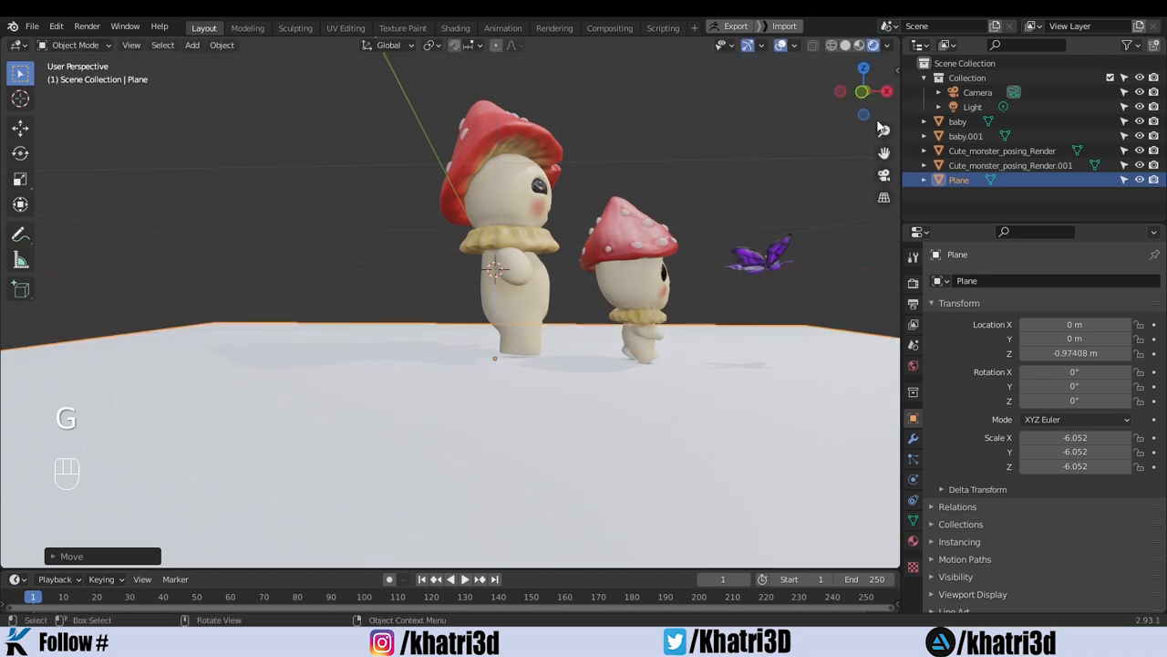
In front view, lower the parent mushroom character along Z to about 0.889 m so its feet meet the floor.
left_click(863, 96)
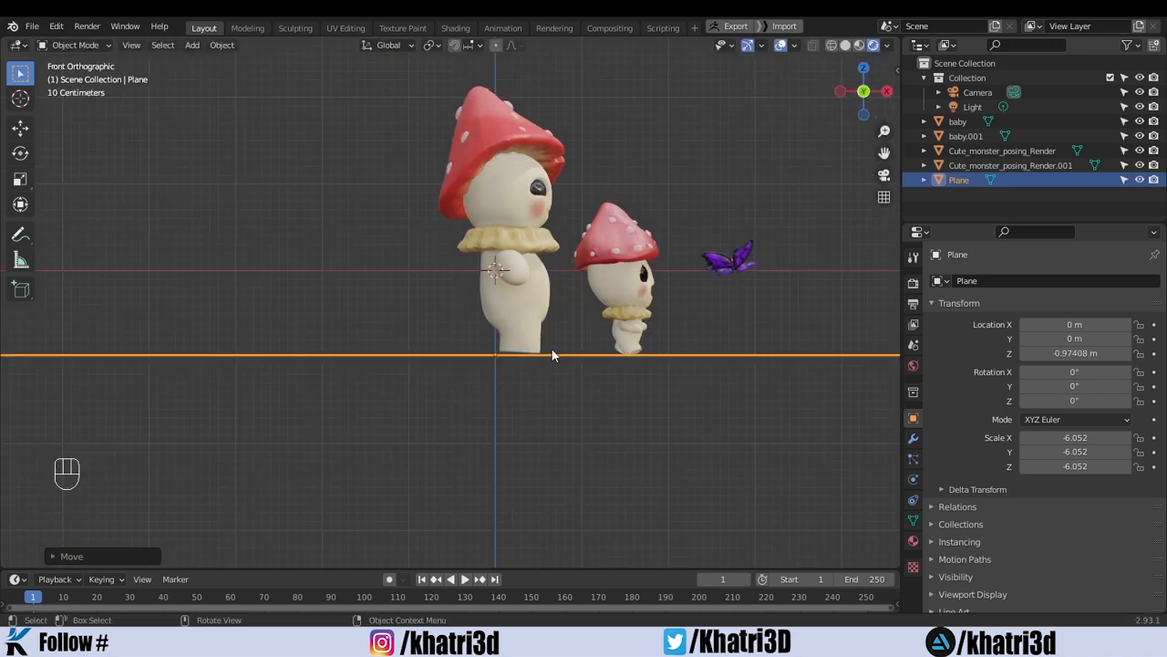
left_click(530, 337)
key("g")
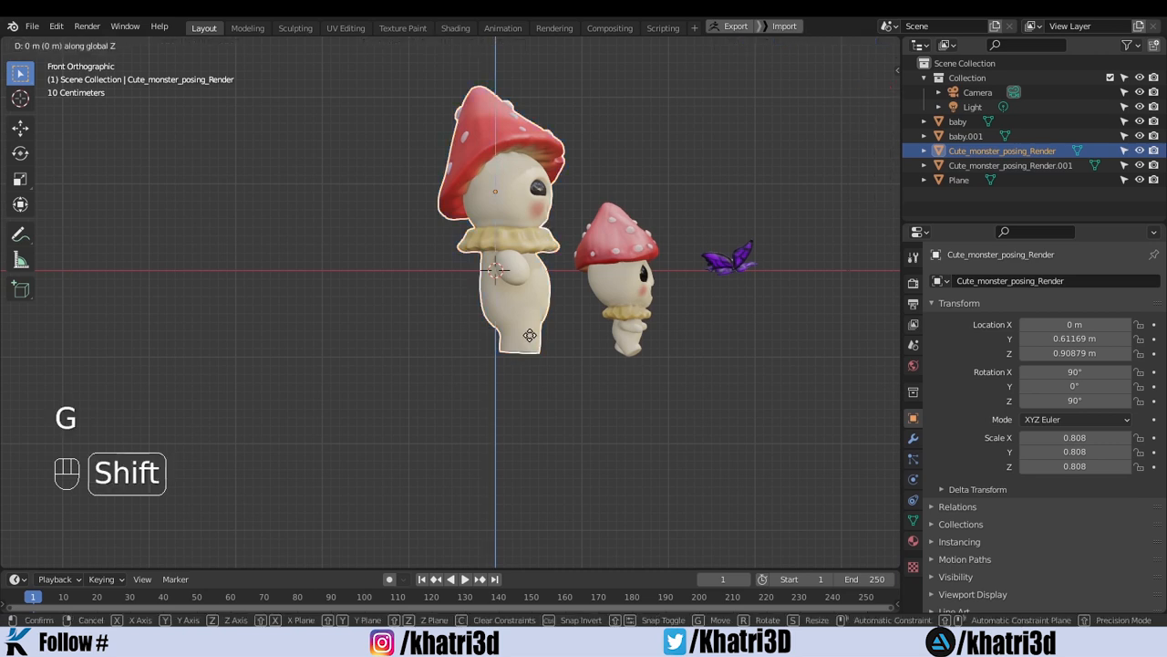
left_click(595, 438)
left_click(595, 437)
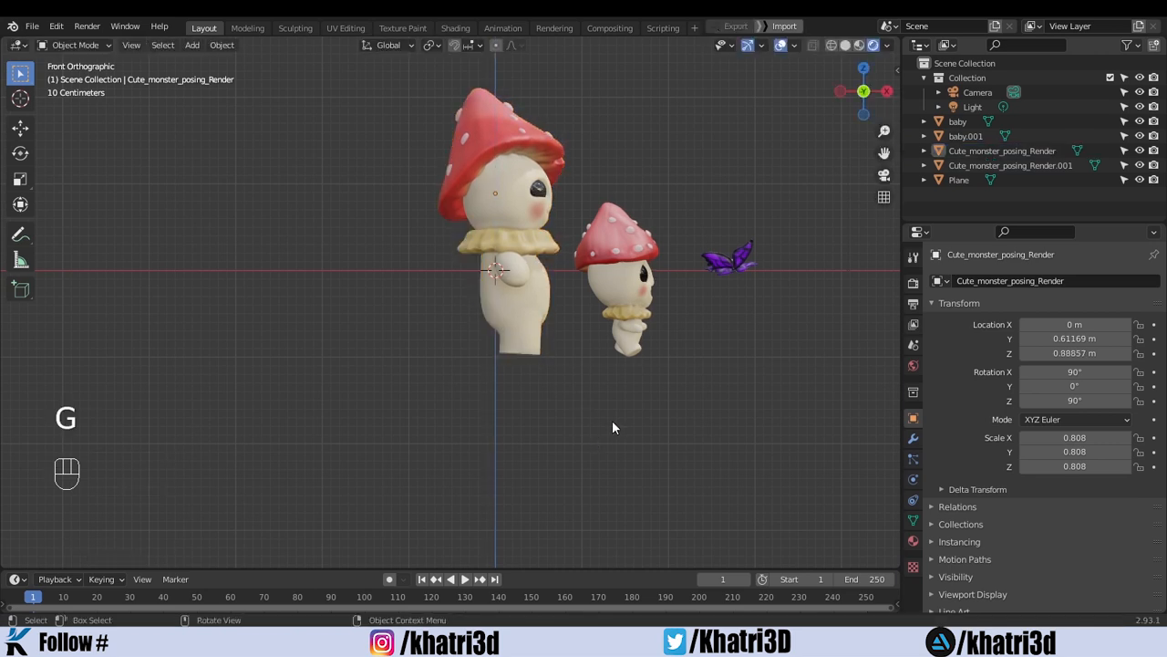
Extrude the floor plane's edge on the negative X side, behind the characters, about 10 m up along Z as a backdrop wall.
middle_click_drag(612, 420, 469, 439)
left_click(366, 421)
scroll(365, 421, "down", 4)
key("Tab")
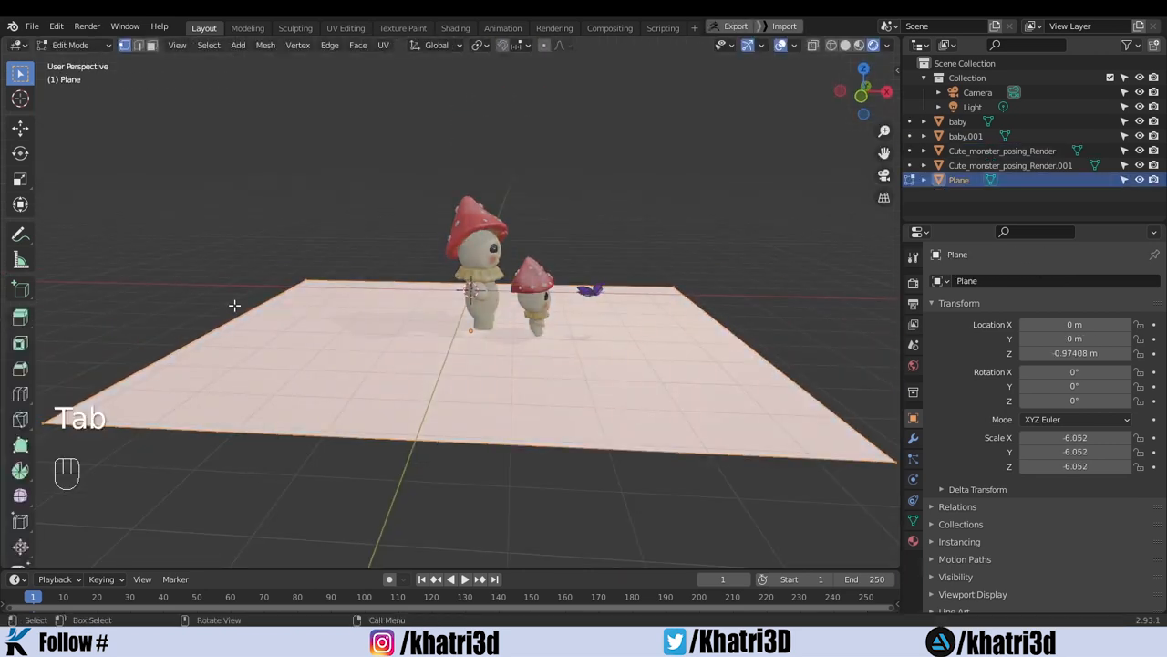
left_click(233, 297)
key("2")
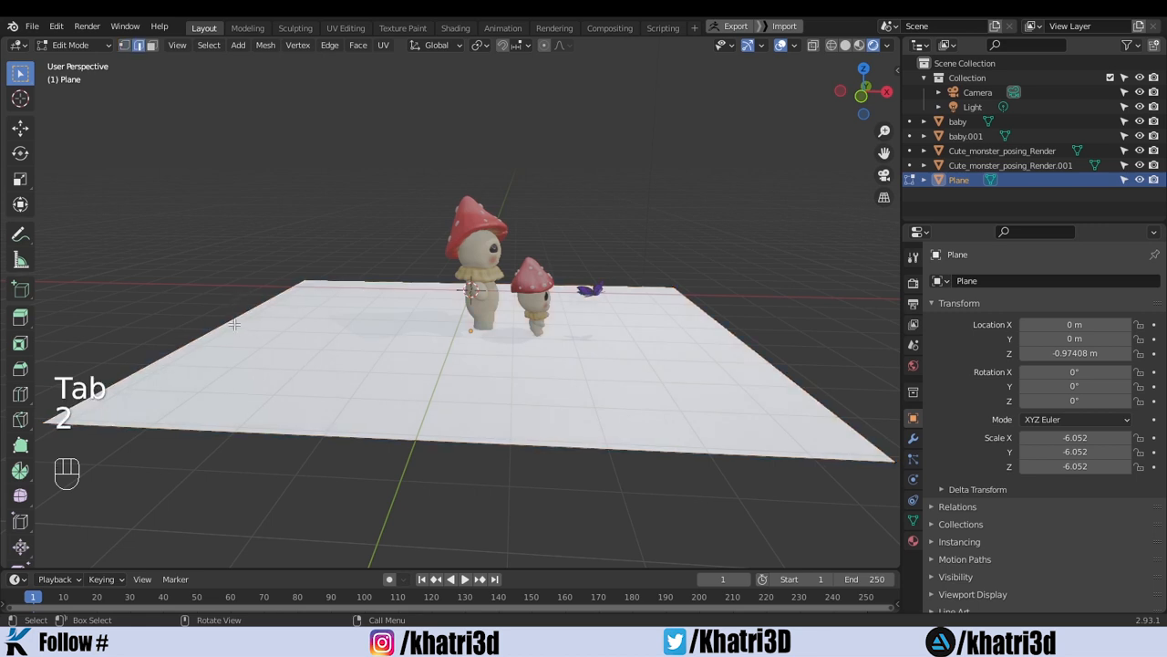
scroll(254, 332, "down", 4)
key("e")
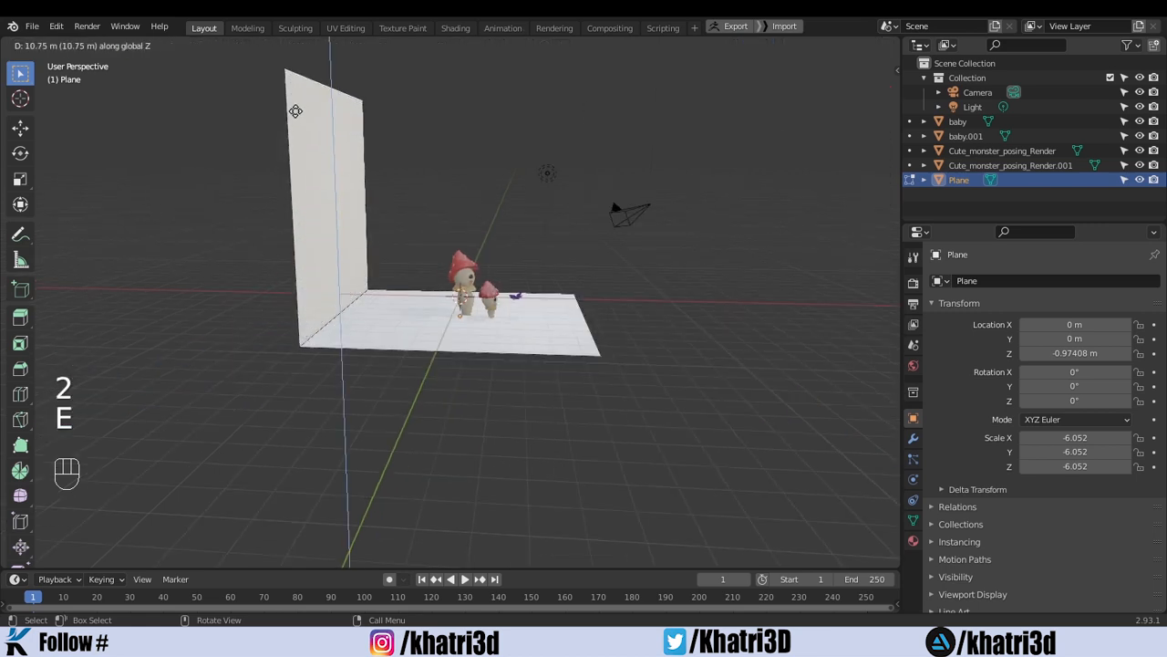
left_click(295, 110)
Bevel the edge between floor and wall into a smooth curve with 9 segments and a width of about 0.59 m.
left_click(331, 318)
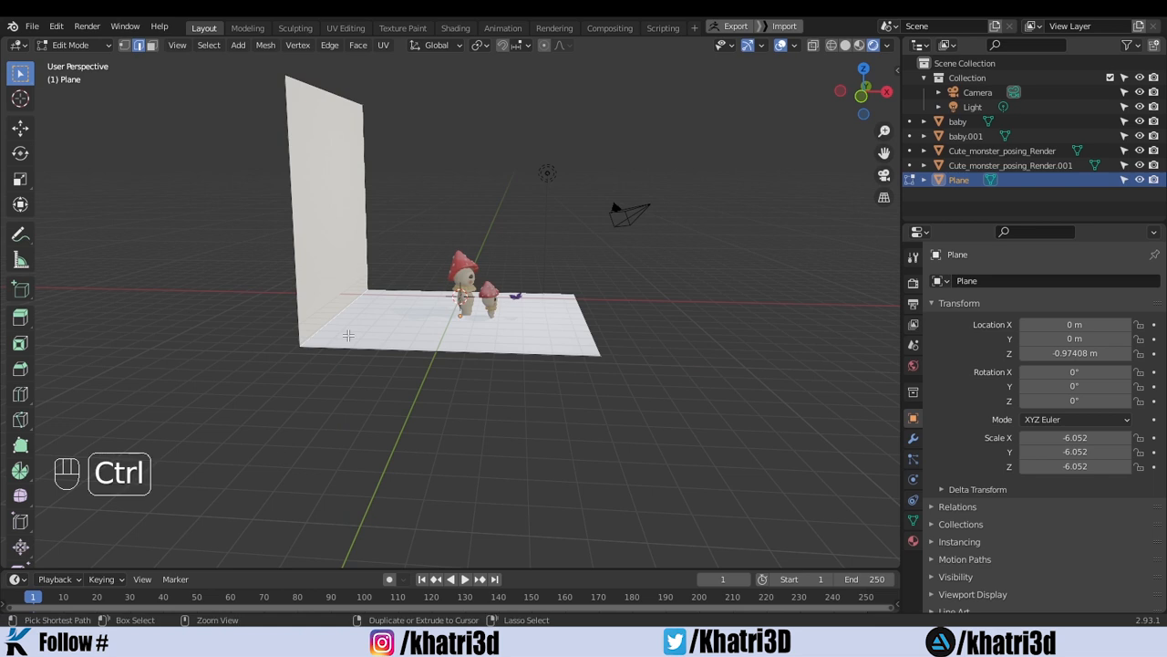
key("ctrl+b")
scroll(374, 379, "up", 5)
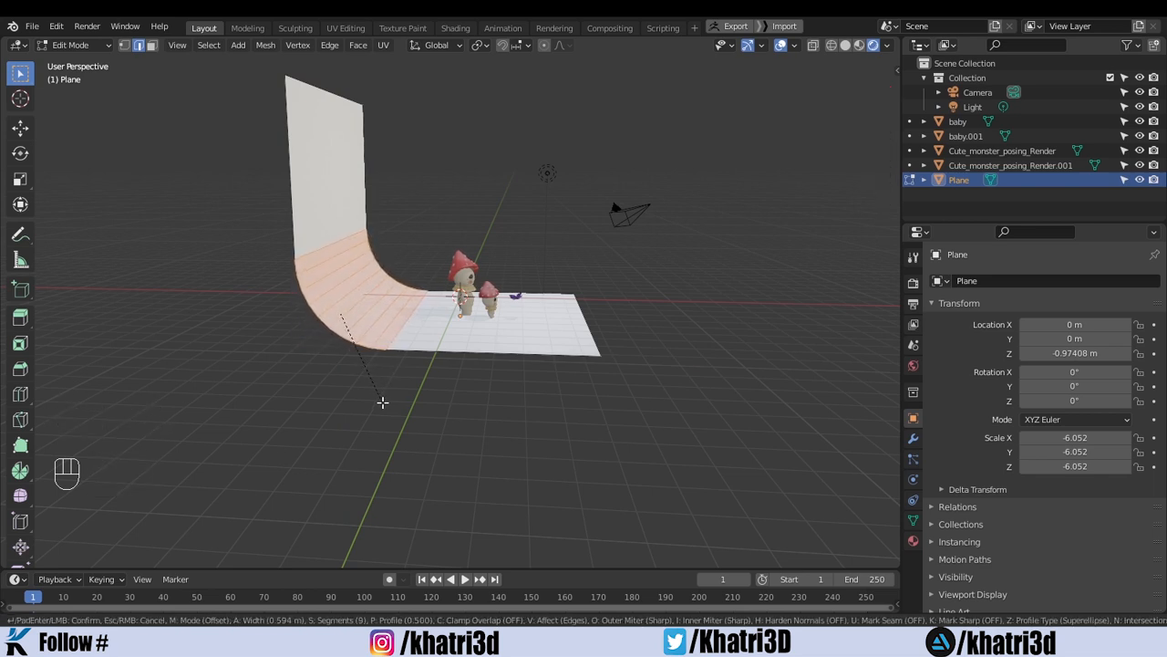
left_click(383, 399)
Return to Object Mode and widen the backdrop along Y to about 2.5 times its width.
middle_click_drag(588, 349, 444, 355)
key("Tab")
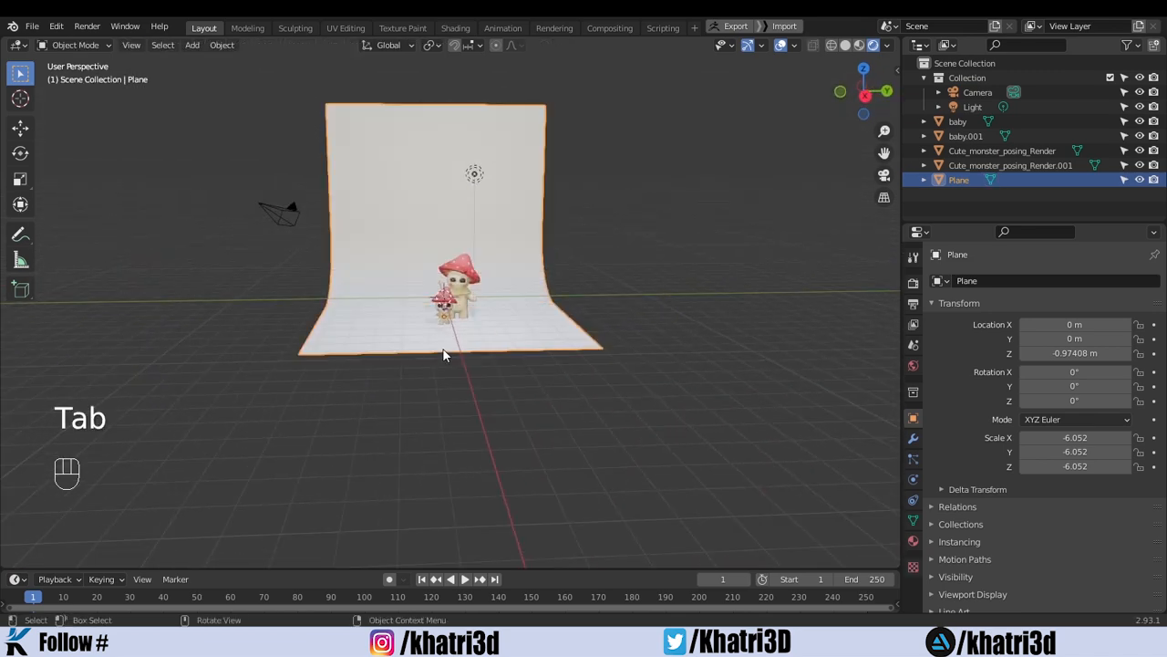
key("s")
key("y")
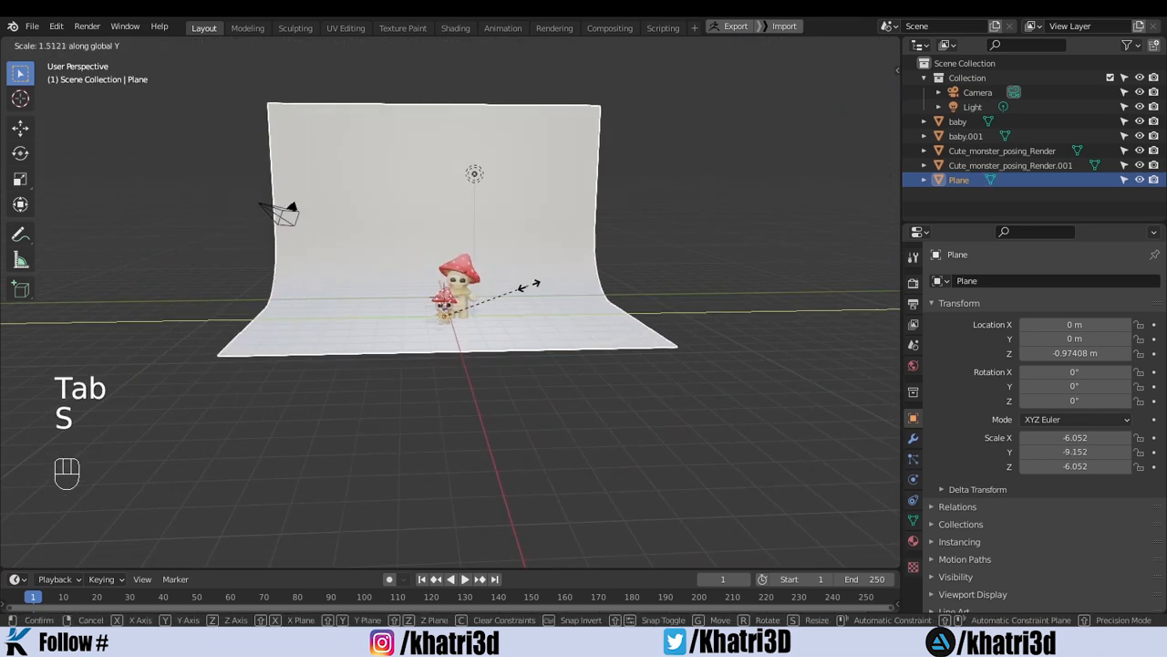
left_click(566, 314)
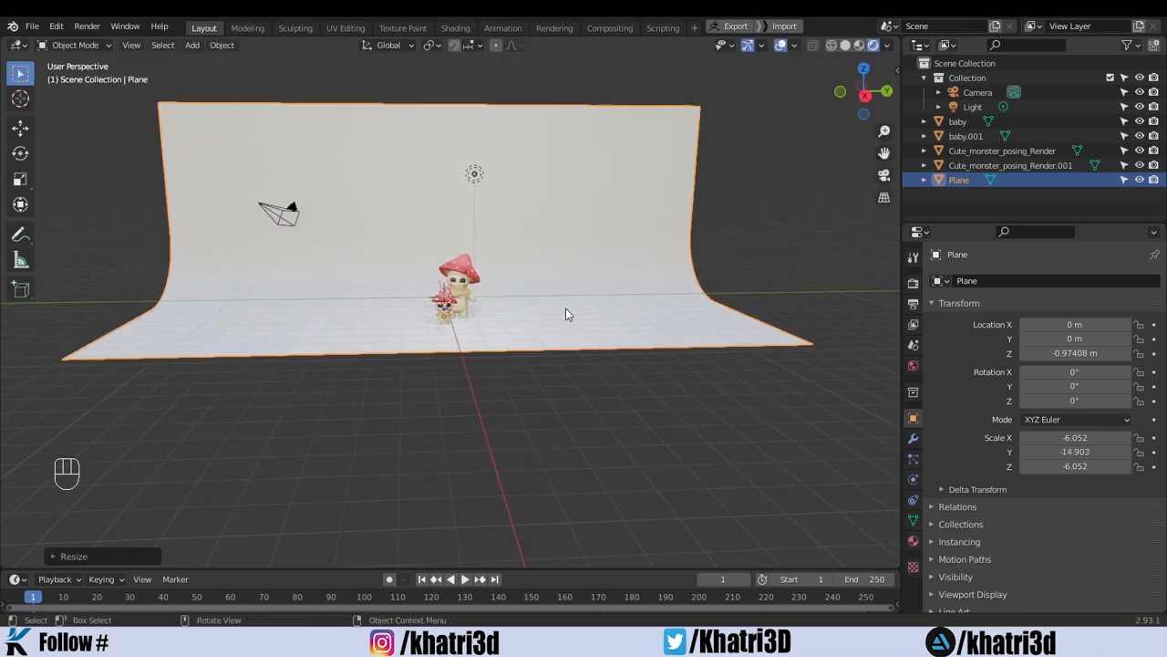
Give the backdrop a new material with a warm beige base color of about H 0.091, S 0.570, V 0.800.
left_click(913, 540)
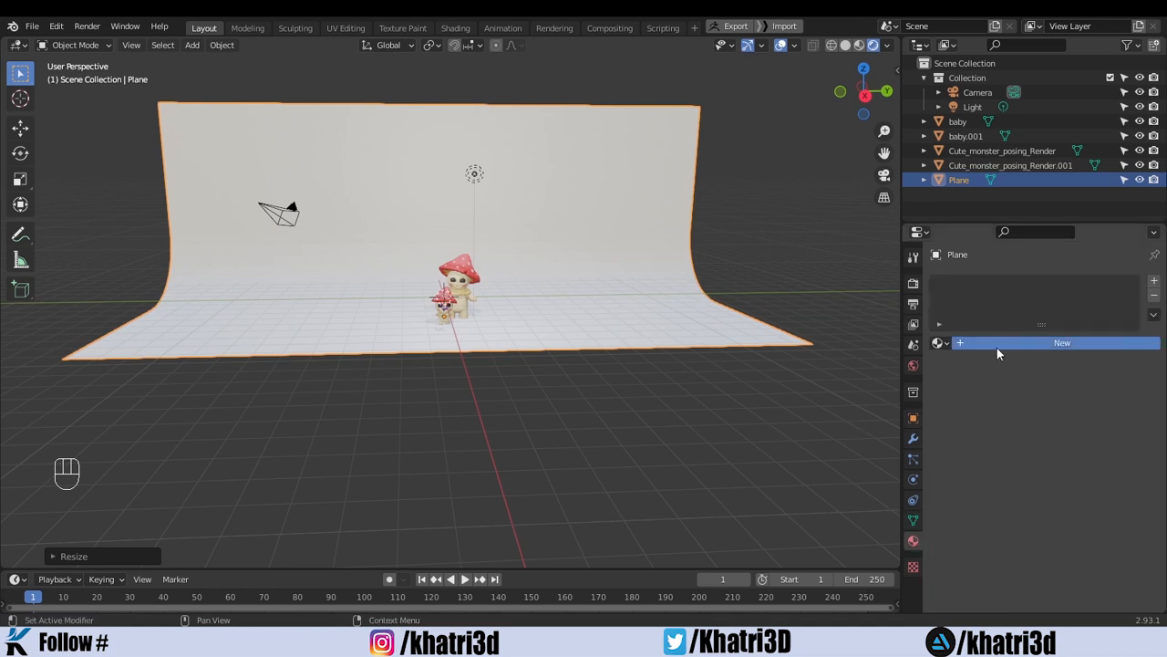
left_click(997, 347)
left_click(1061, 492)
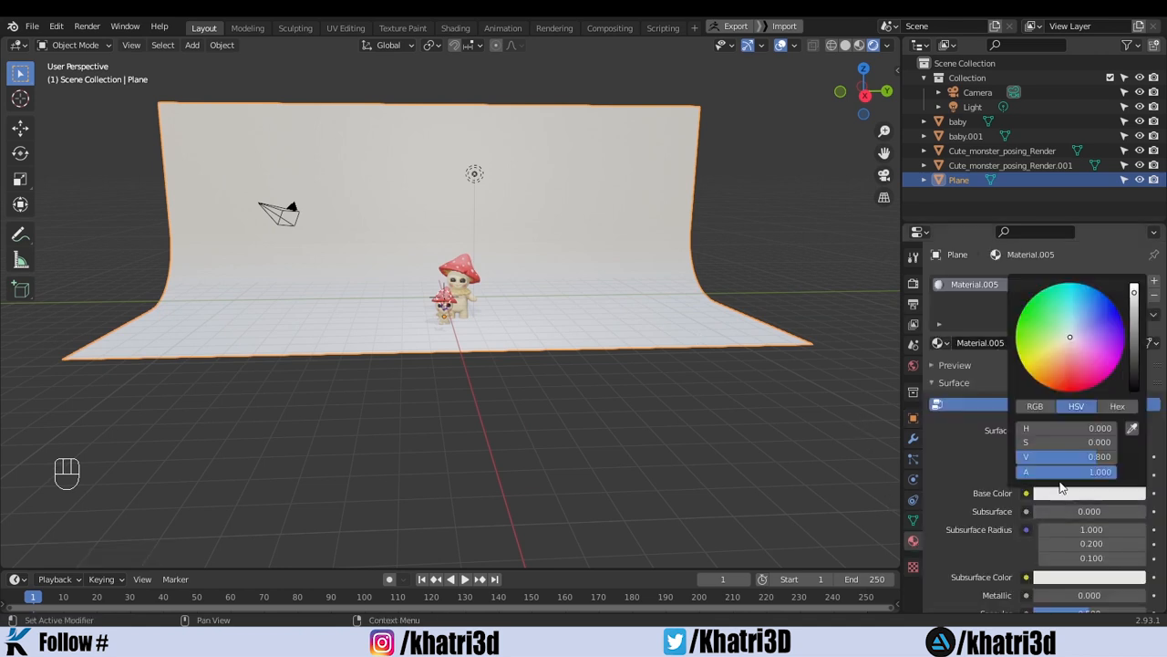
left_click(1065, 347)
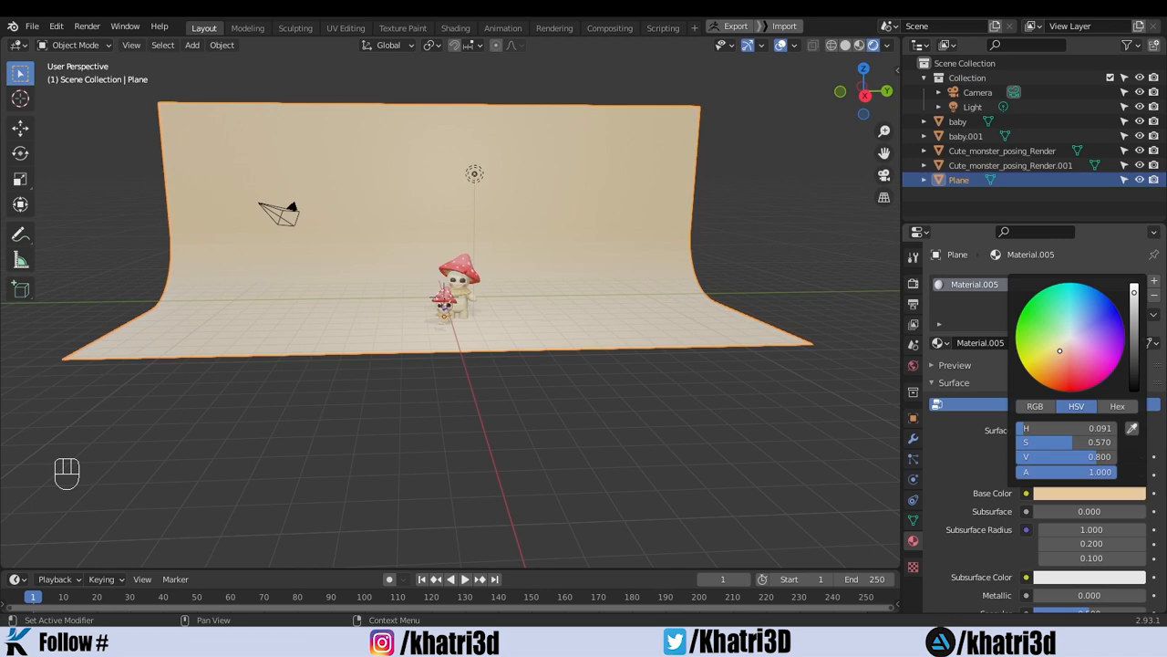
scroll(569, 309, "up", 4)
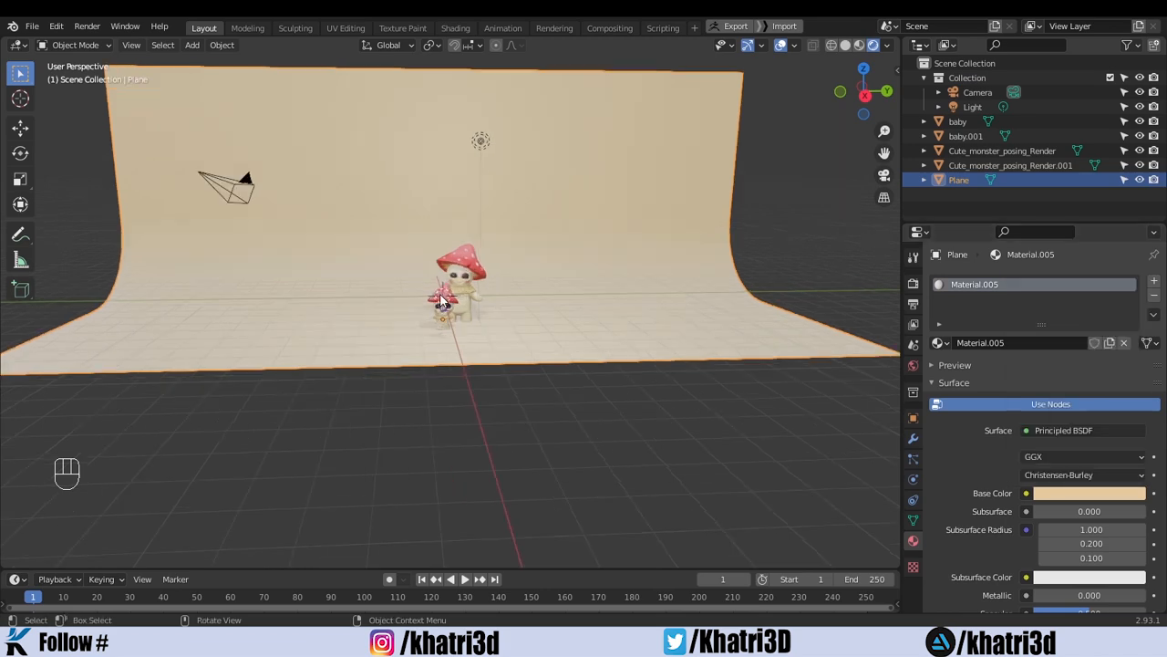
scroll(639, 352, "down", 3)
middle_click_drag(528, 317, 599, 345)
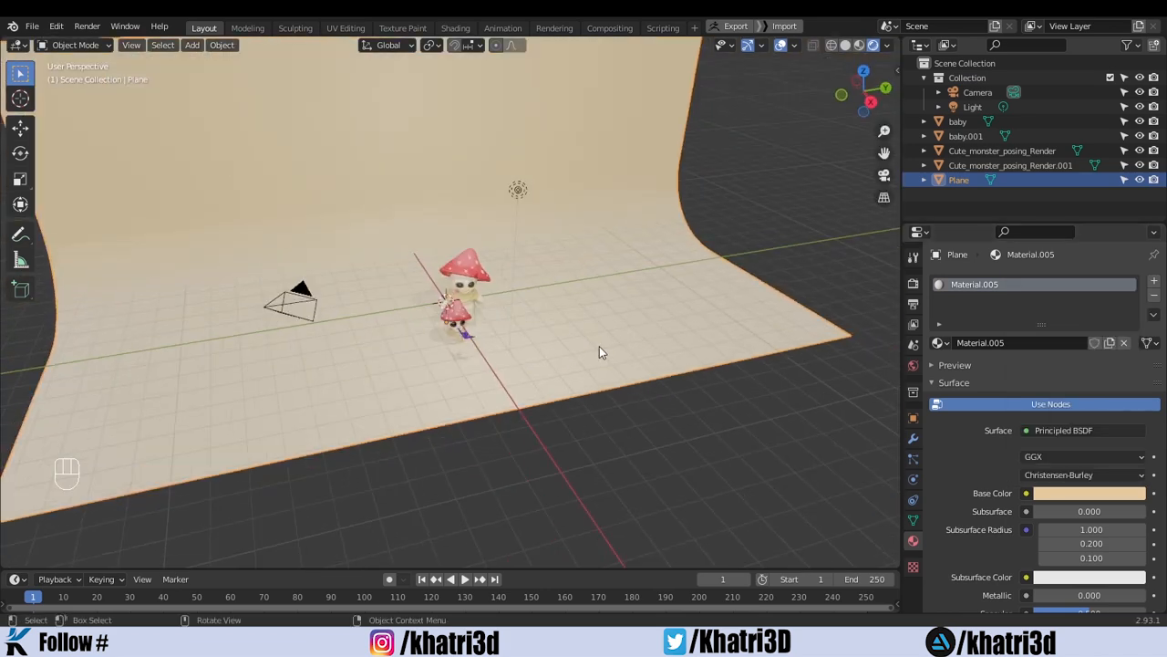
Lower the backdrop material's Roughness to 0.190.
scroll(990, 488, "down", 5)
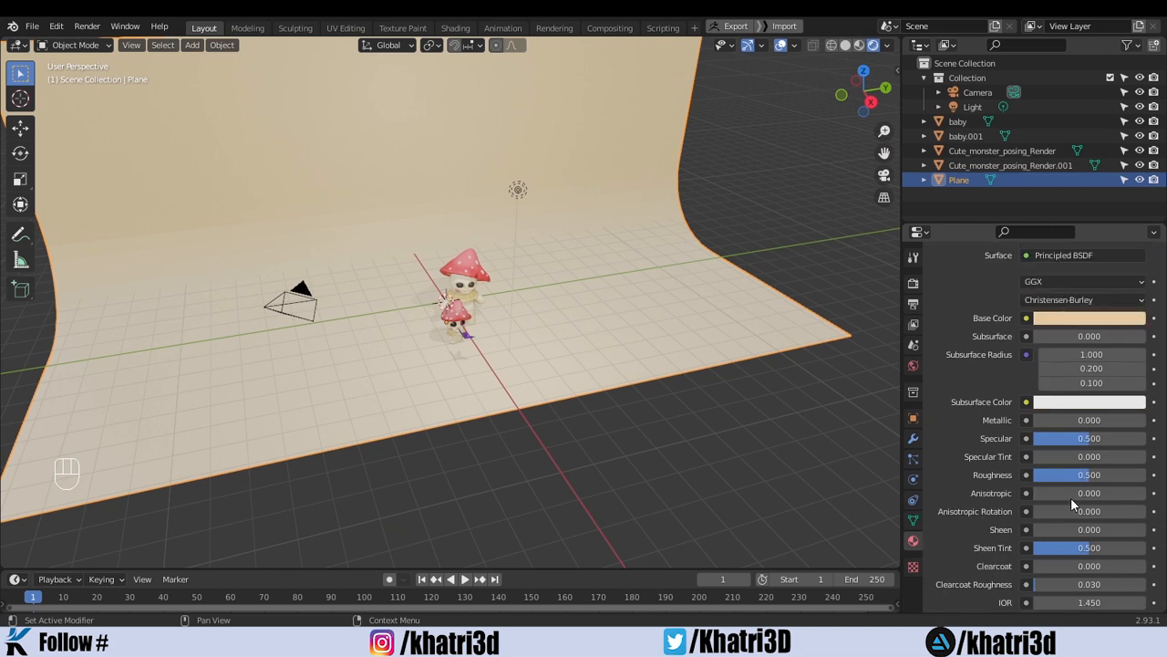
left_click_drag(1087, 475, 1052, 475)
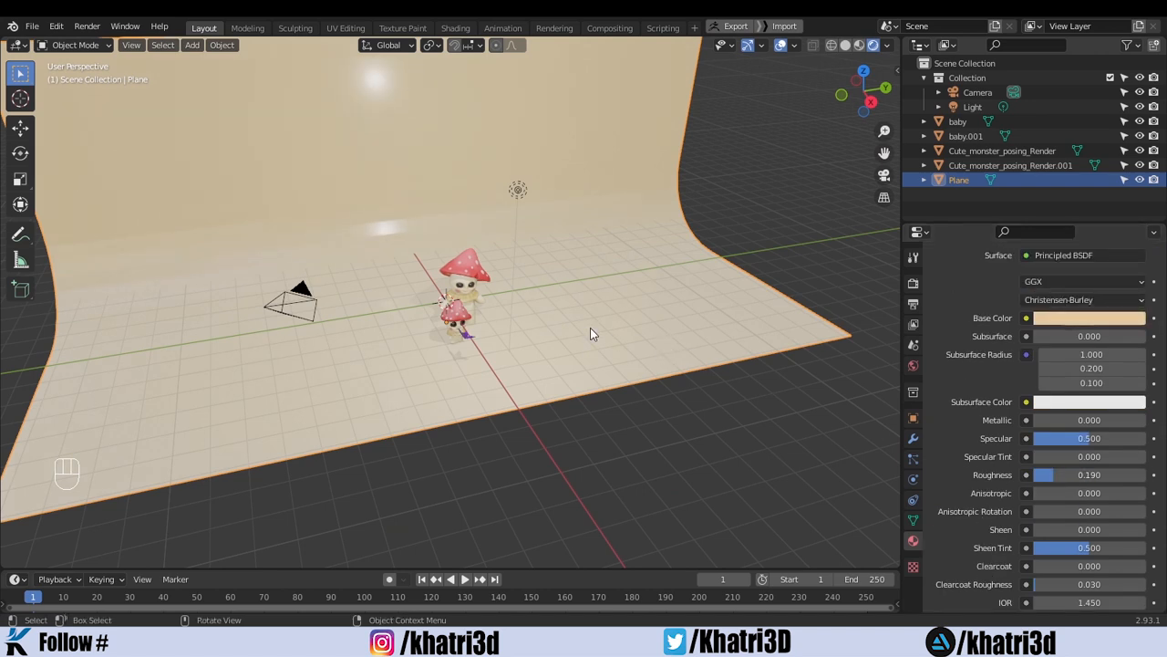
middle_click_drag(590, 328, 527, 293)
right_click(568, 299)
key("Escape")
Add a UV sphere and move it horizontally about 3.7 m along Y to stand beside the characters.
scroll(568, 299, "up", 3)
key("shift+a")
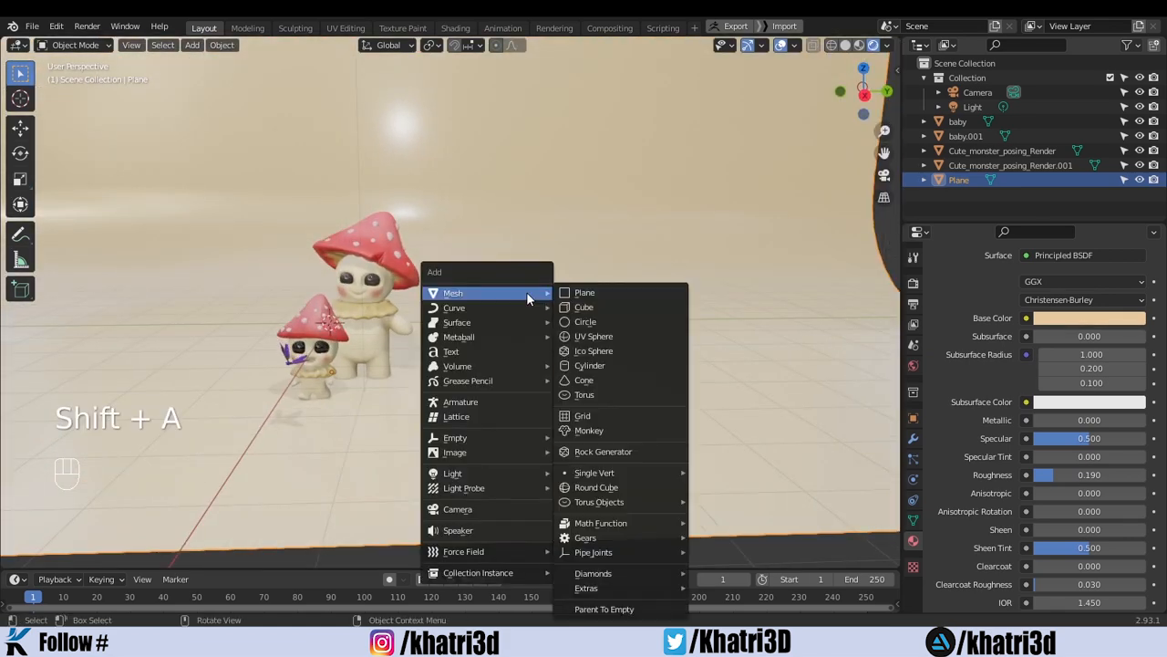
left_click(593, 336)
middle_click_drag(476, 345, 510, 314)
key("g")
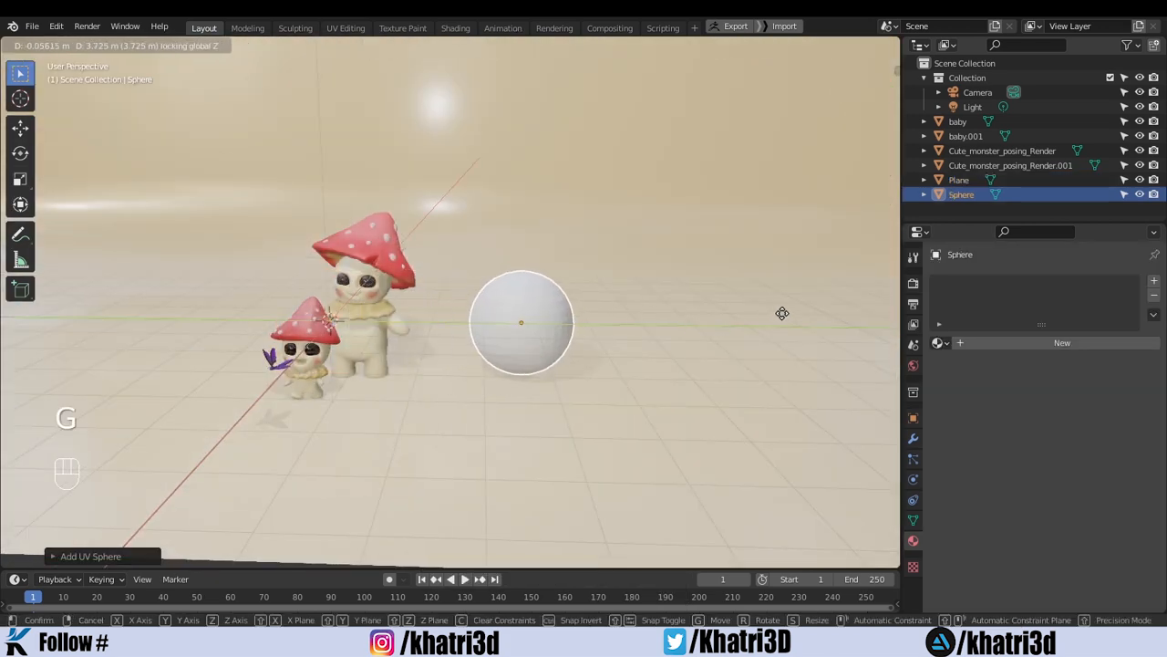
left_click(779, 313)
Lower the sphere along Z so its base sinks slightly into the floor, and shade it smooth.
middle_click_drag(620, 362, 627, 347)
key("g")
key("z")
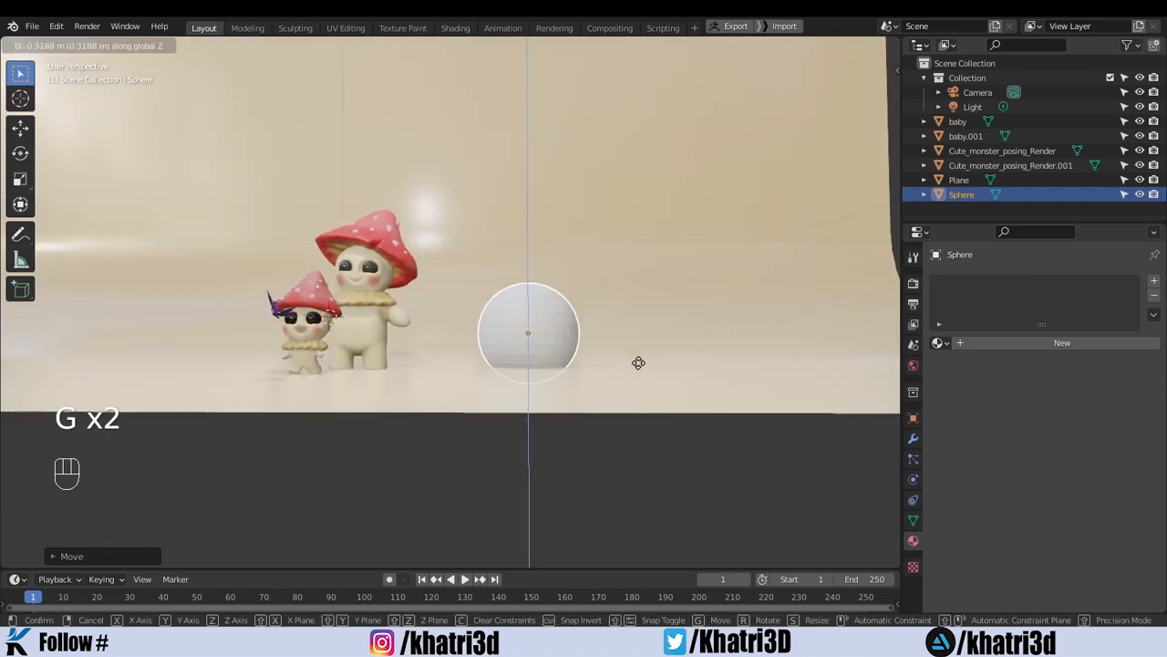
left_click(644, 352)
middle_click_drag(609, 398, 617, 443)
right_click(545, 318)
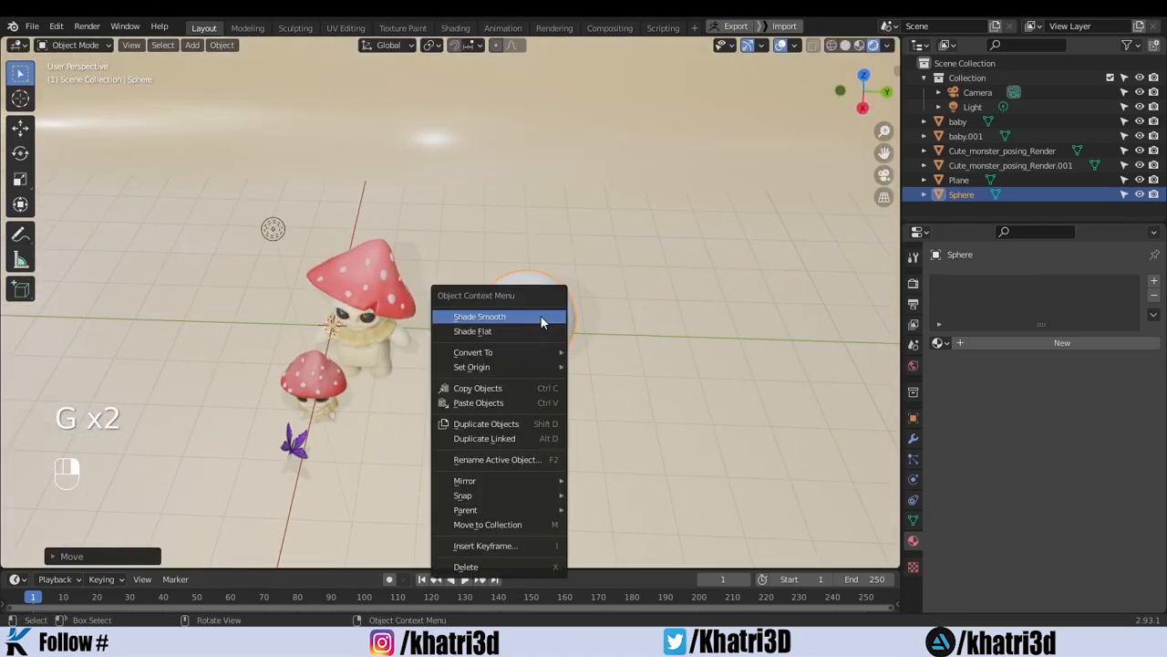
left_click(543, 319)
Duplicate the sphere four times and spread the copies in a cluster beside the characters.
middle_click_drag(539, 323, 555, 456)
key("shift+d")
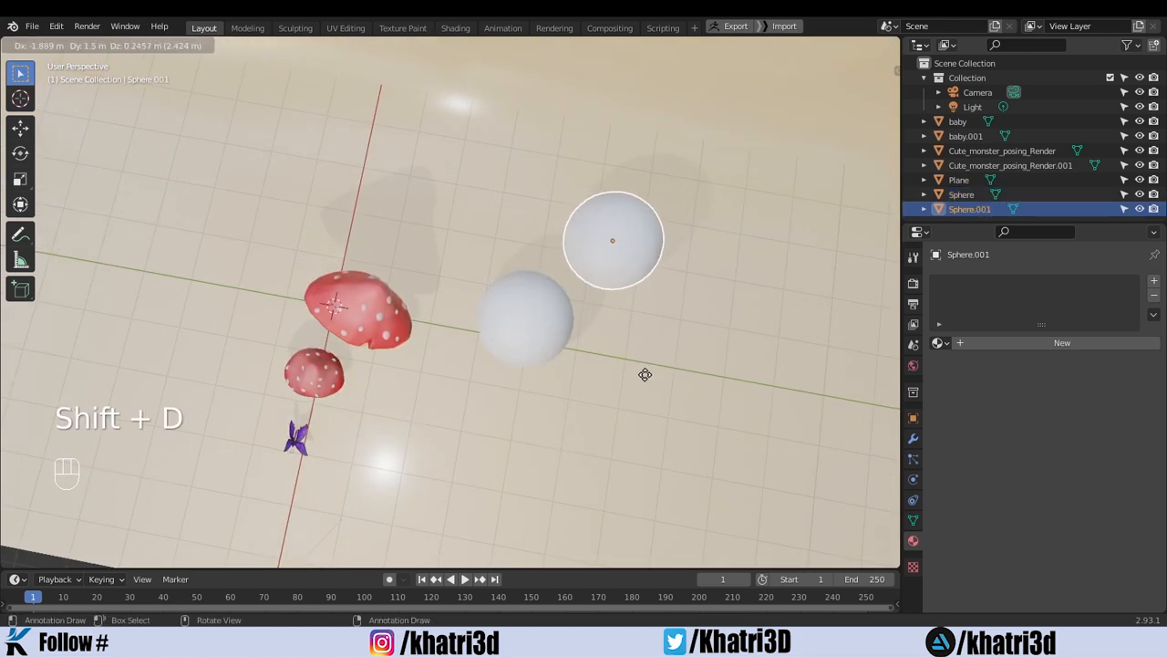
left_click(638, 376)
key("shift+d")
left_click(673, 495)
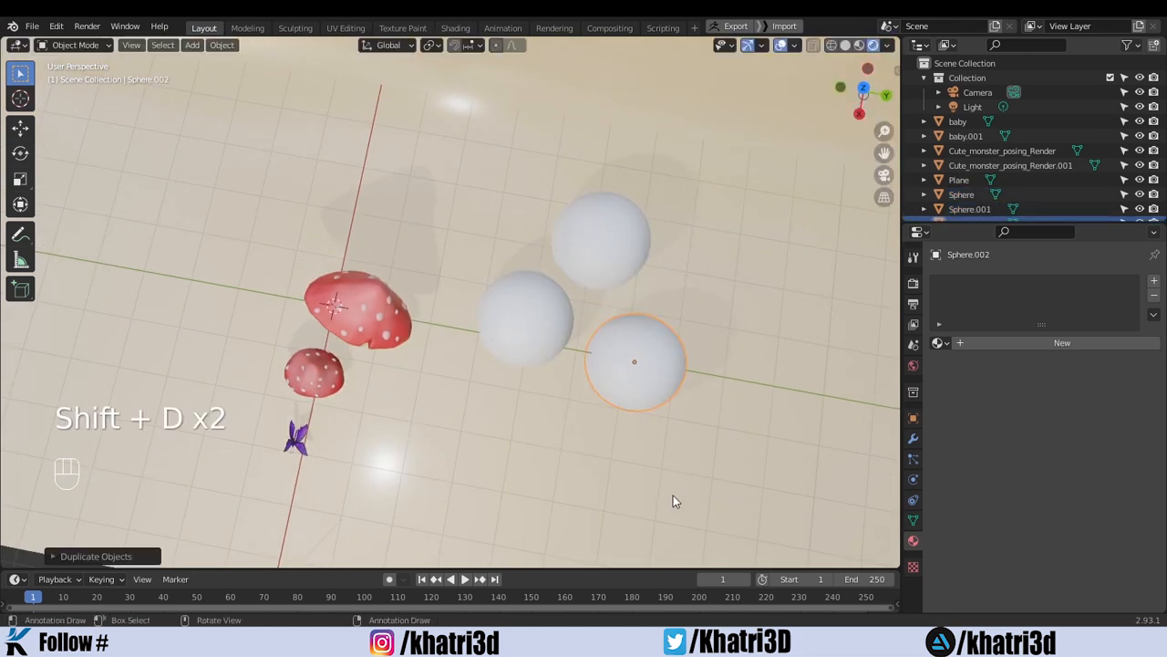
key("shift+d")
left_click(513, 342)
key("shift+d")
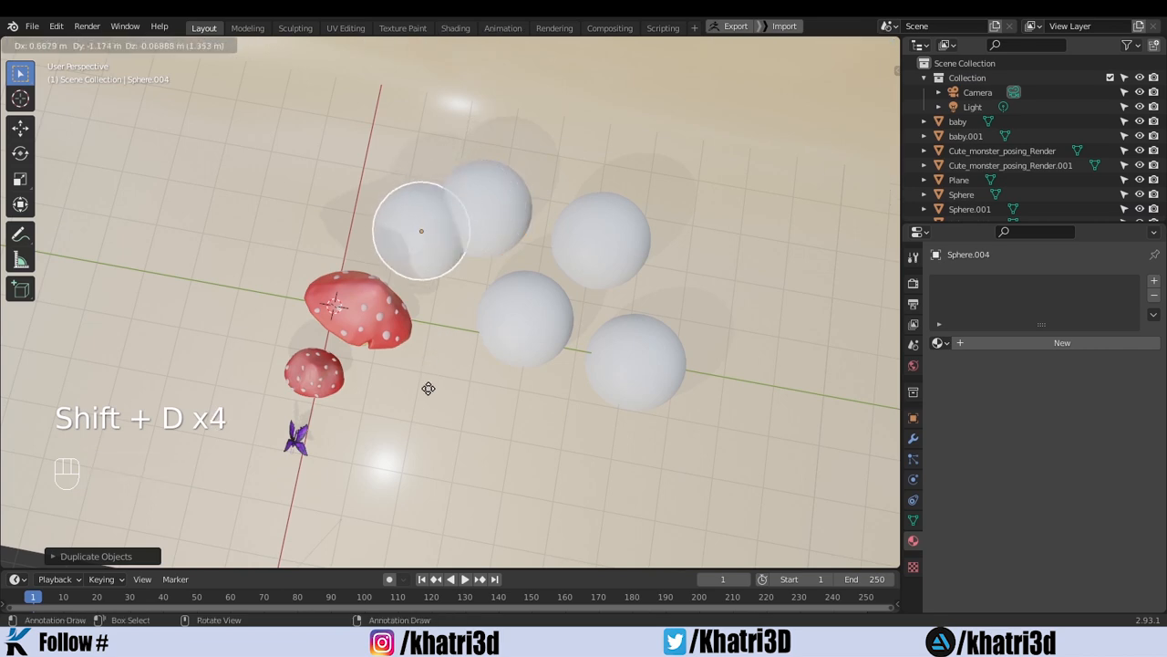
left_click(552, 555)
middle_click_drag(553, 555, 542, 347)
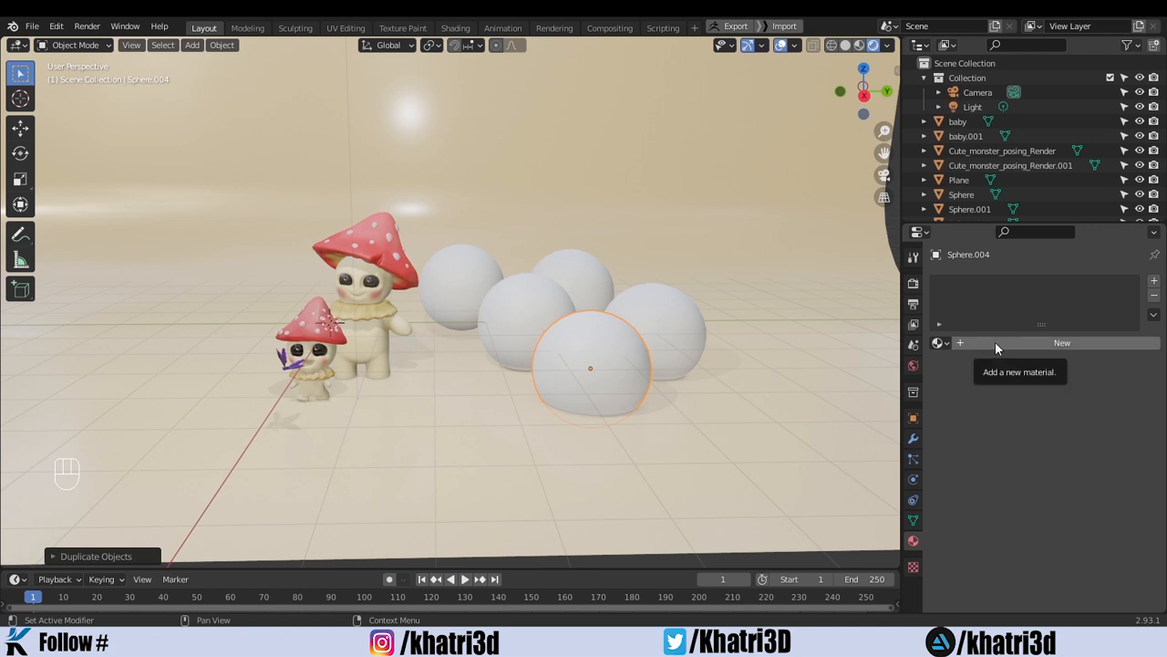
Add a new material to the frontmost sphere and delete the other four spheres.
left_click(995, 341)
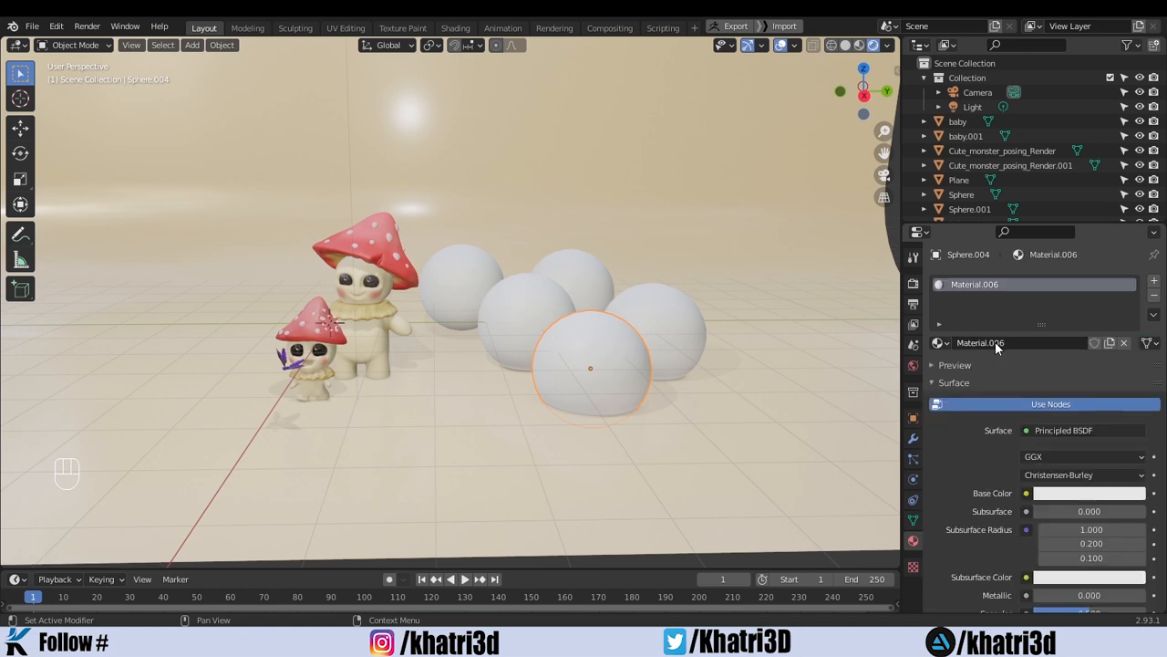
left_click(677, 341)
key("Delete")
left_click(528, 303)
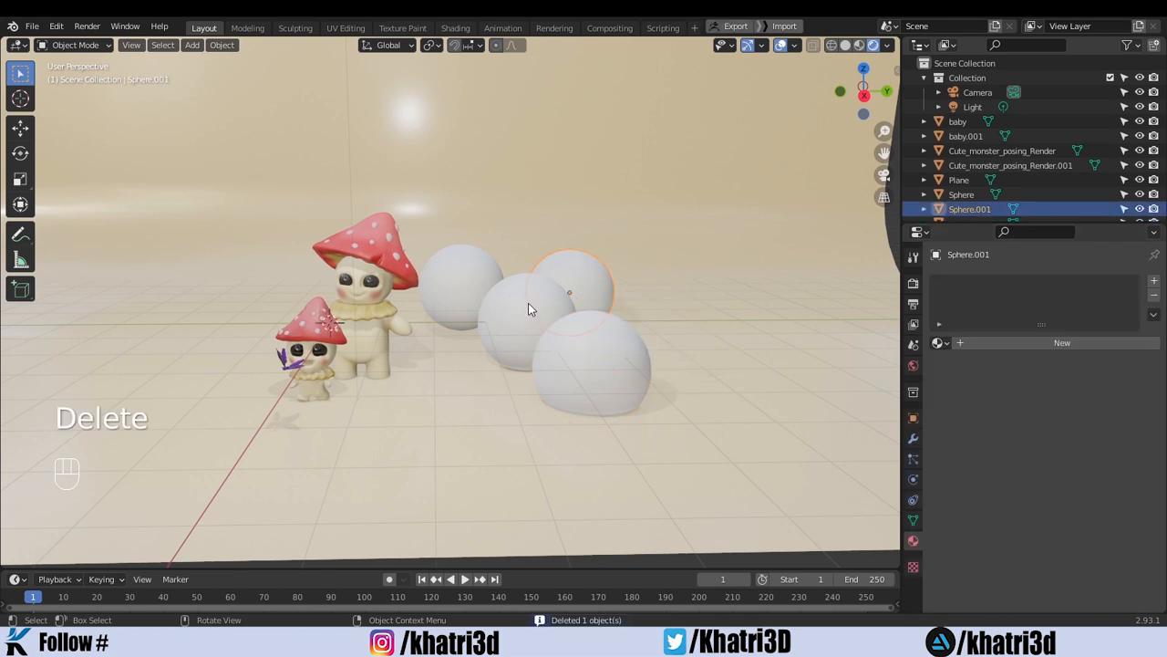
left_click(528, 303)
key("Delete")
left_click(575, 290)
key("Delete")
left_click(459, 283)
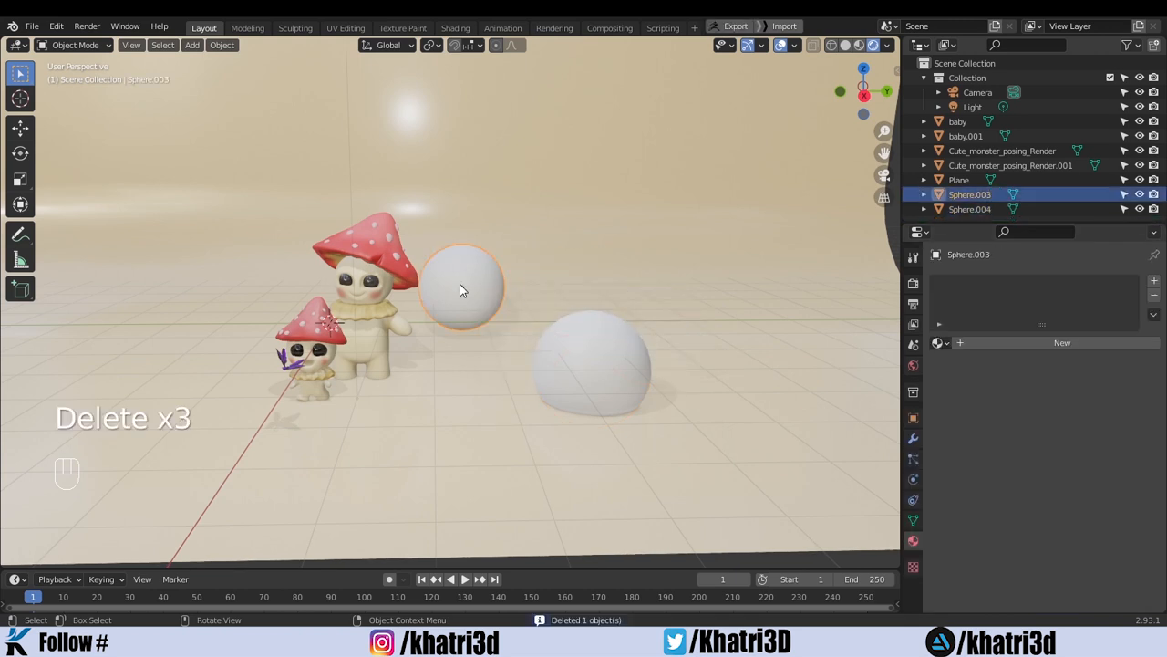
key("Delete")
Set the remaining sphere's material base color to a pale warm yellow.
left_click(607, 373)
left_click(1082, 494)
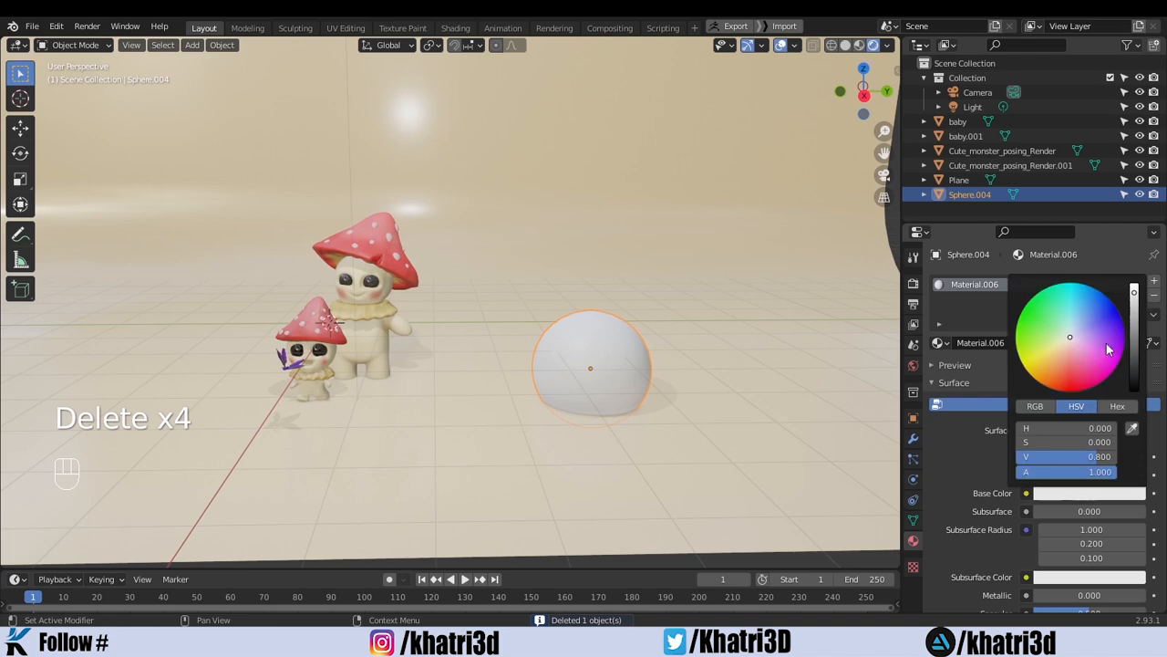
left_click_drag(1071, 338, 1054, 356)
Duplicate the yellow sphere three times and arrange the copies in a cluster beside the mushroom characters.
middle_click_drag(602, 336, 594, 396)
left_click(604, 434)
left_click(603, 435)
key("shift+d")
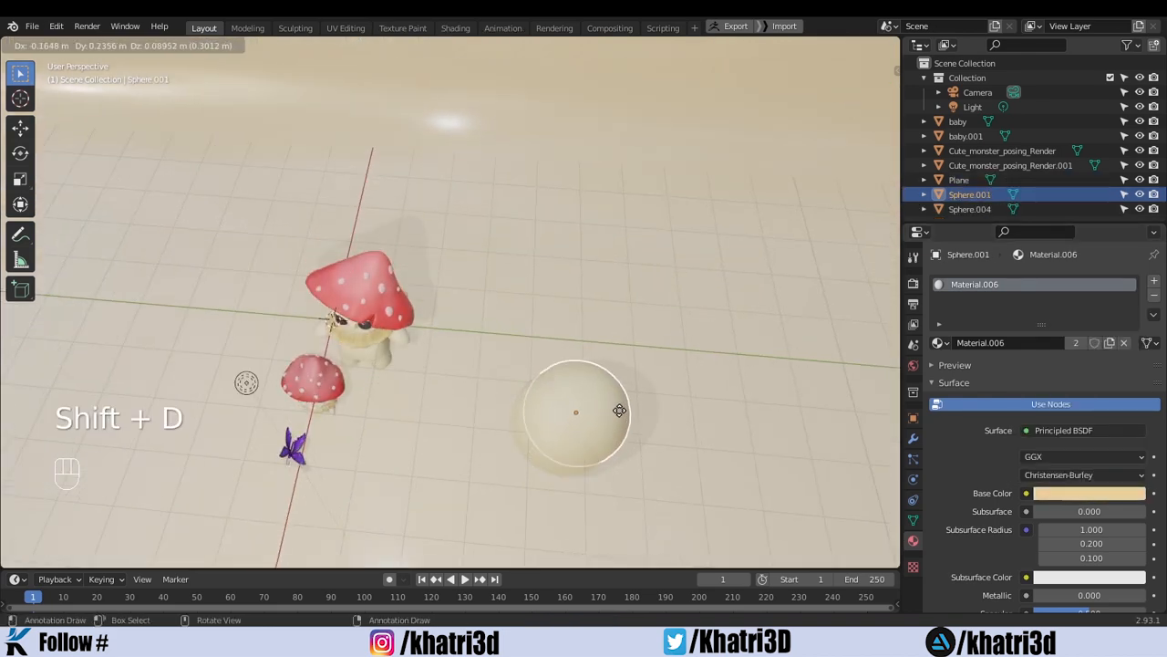
left_click(545, 341)
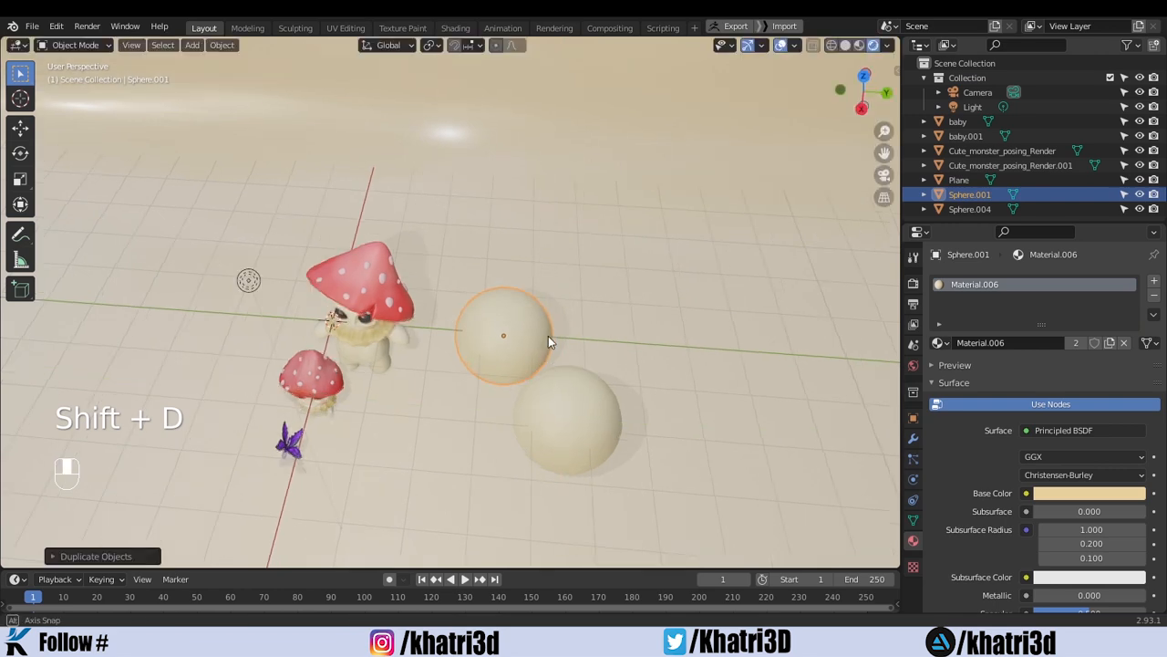
middle_click_drag(549, 336, 497, 274)
key("shift+d")
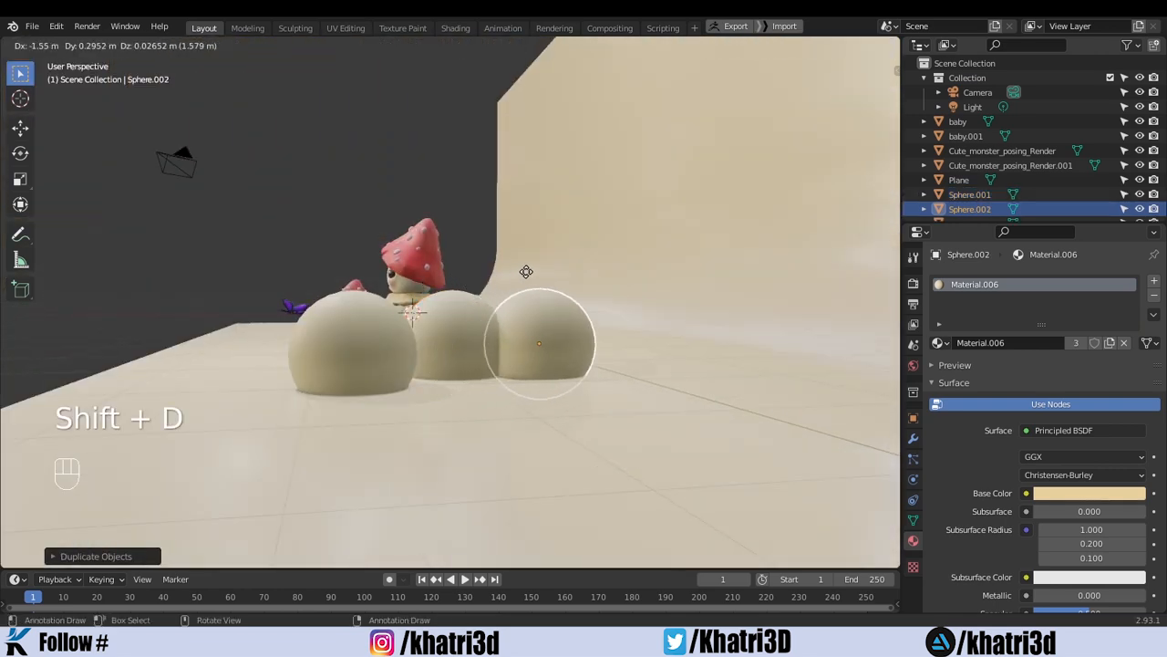
left_click(523, 330)
middle_click_drag(522, 330, 584, 367)
key("shift+d")
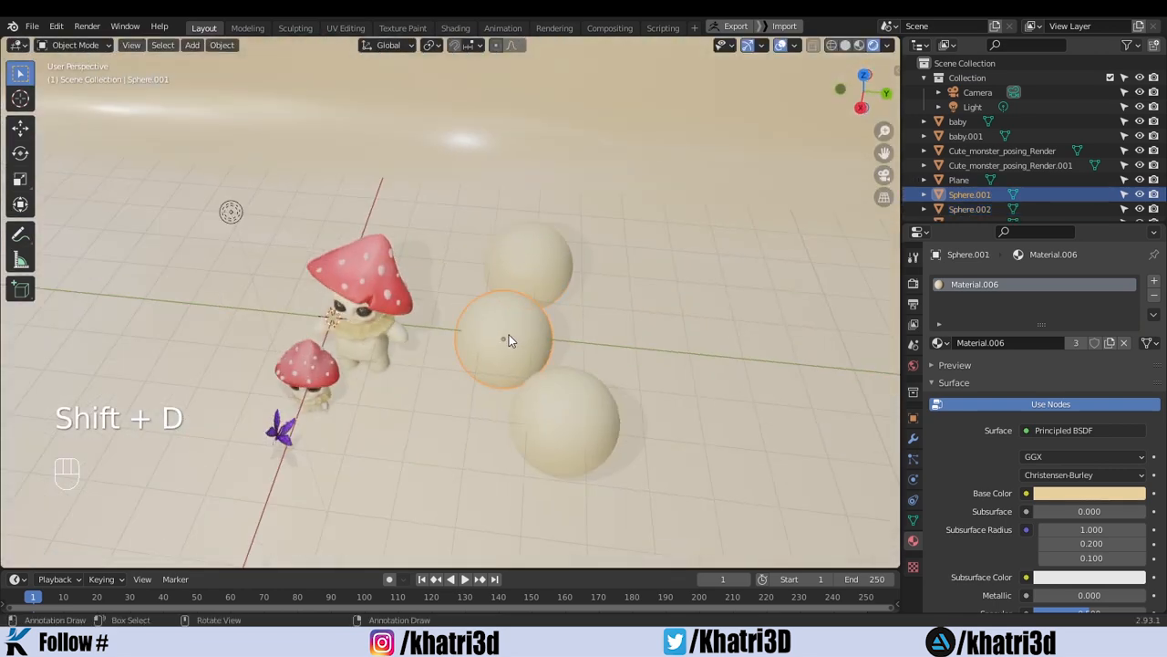
left_click(637, 341)
middle_click_drag(581, 421, 544, 367)
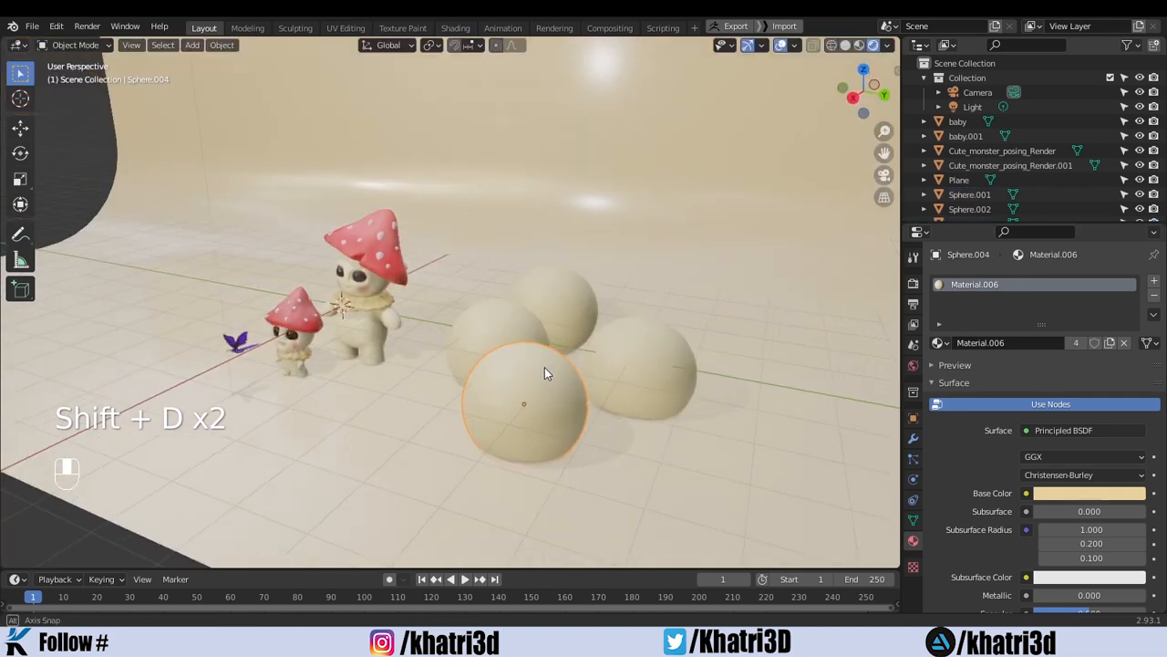
Duplicate the frontmost yellow sphere once more and place the copy at the outer edge of the cluster, beside the front sphere.
key("shift+d")
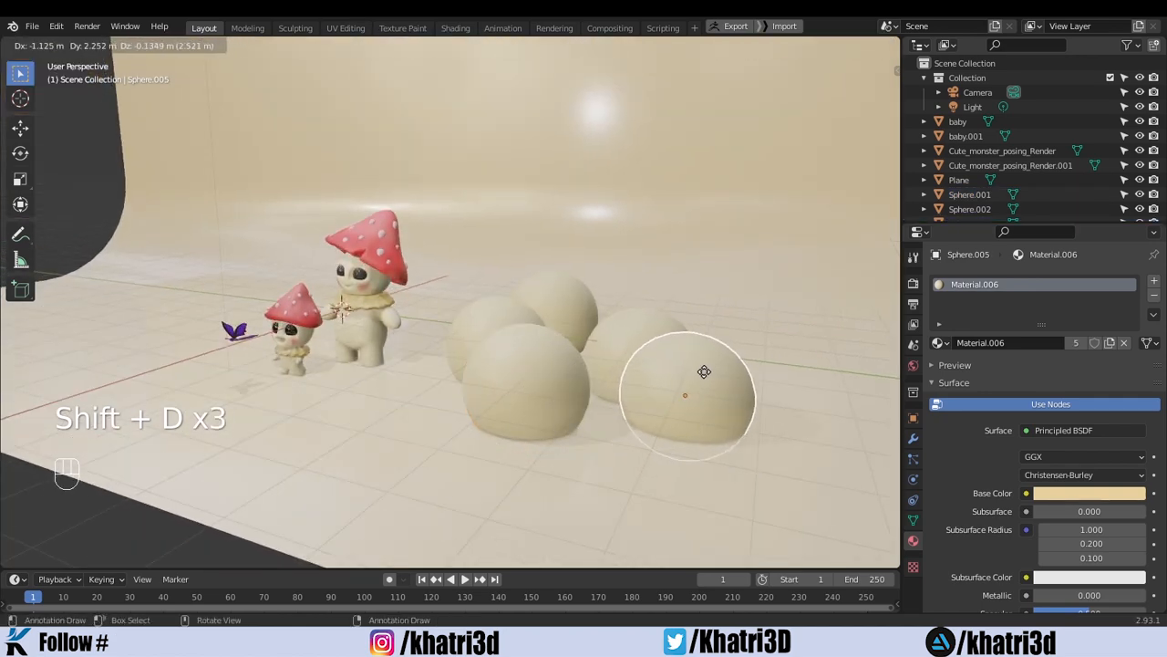
left_click(605, 371)
middle_click_drag(606, 371, 433, 386)
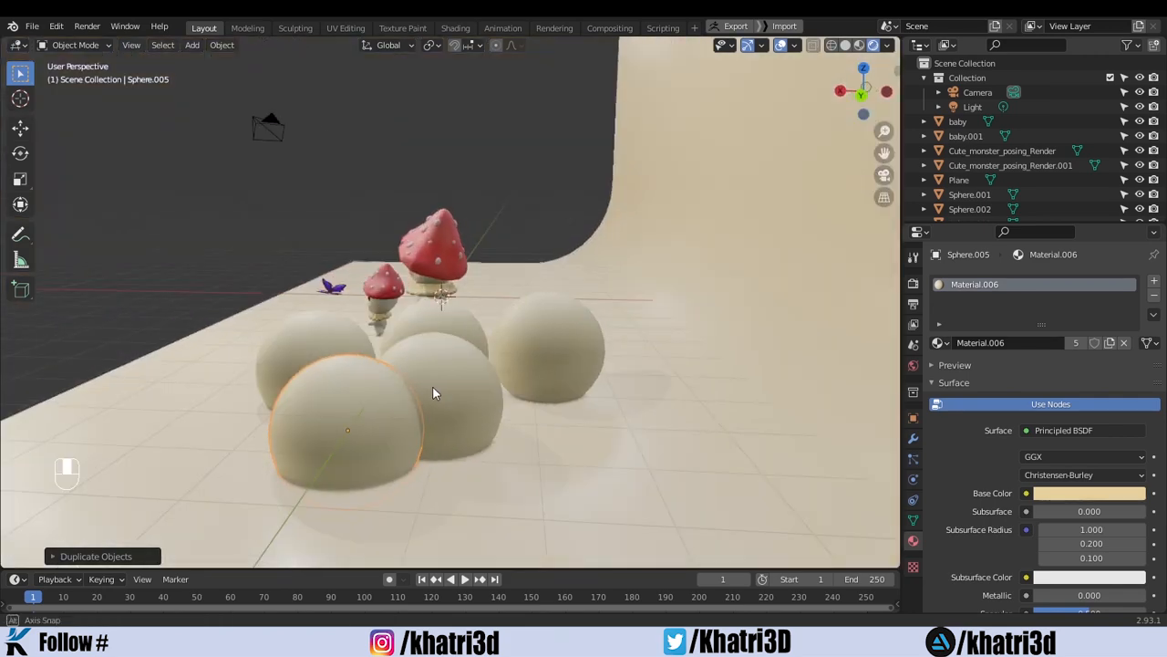
key("g")
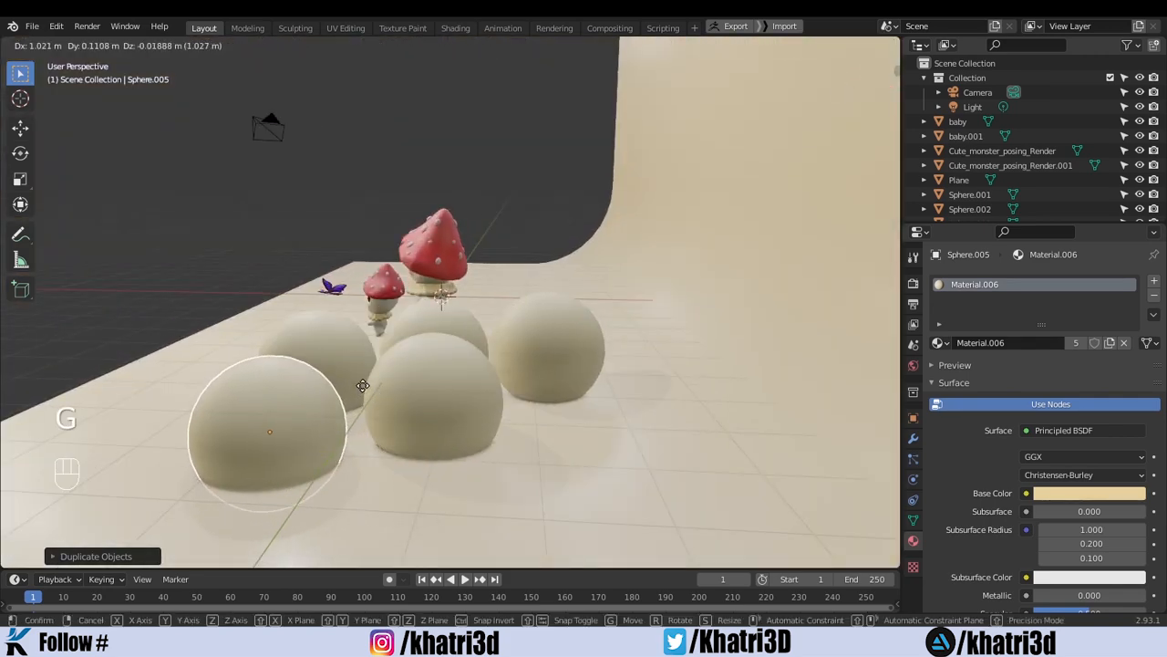
left_click(368, 392)
middle_click_drag(369, 392, 597, 424)
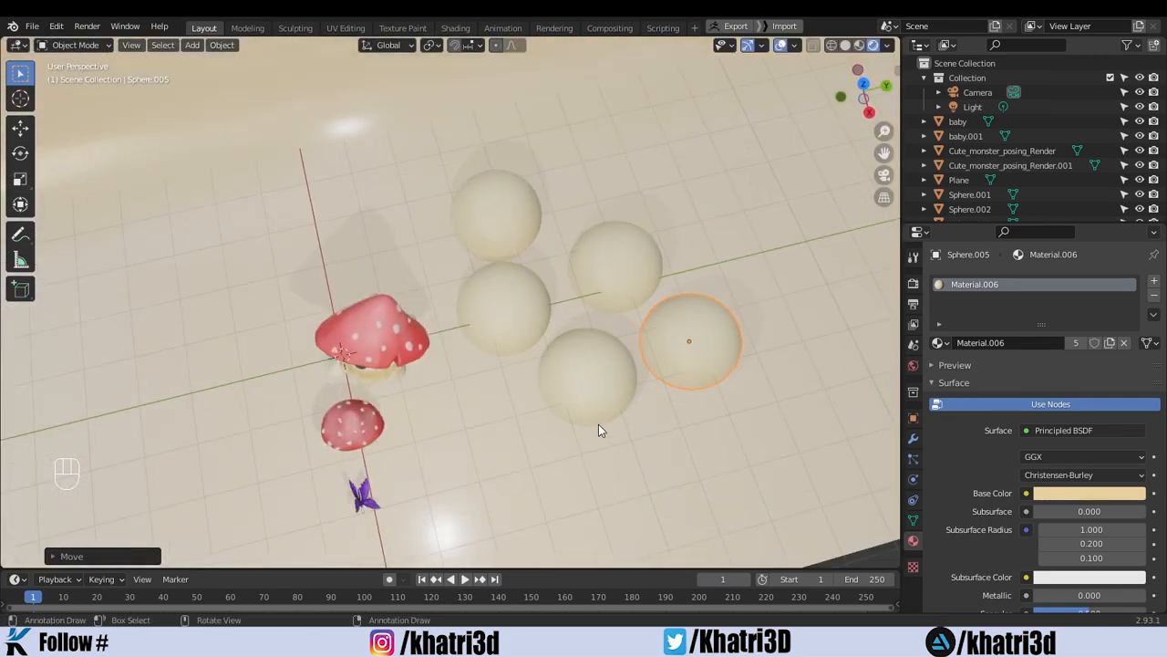
Duplicate the rearmost sphere and place the copy beside it, behind the parent mushroom.
left_click(485, 207)
key("shift+d")
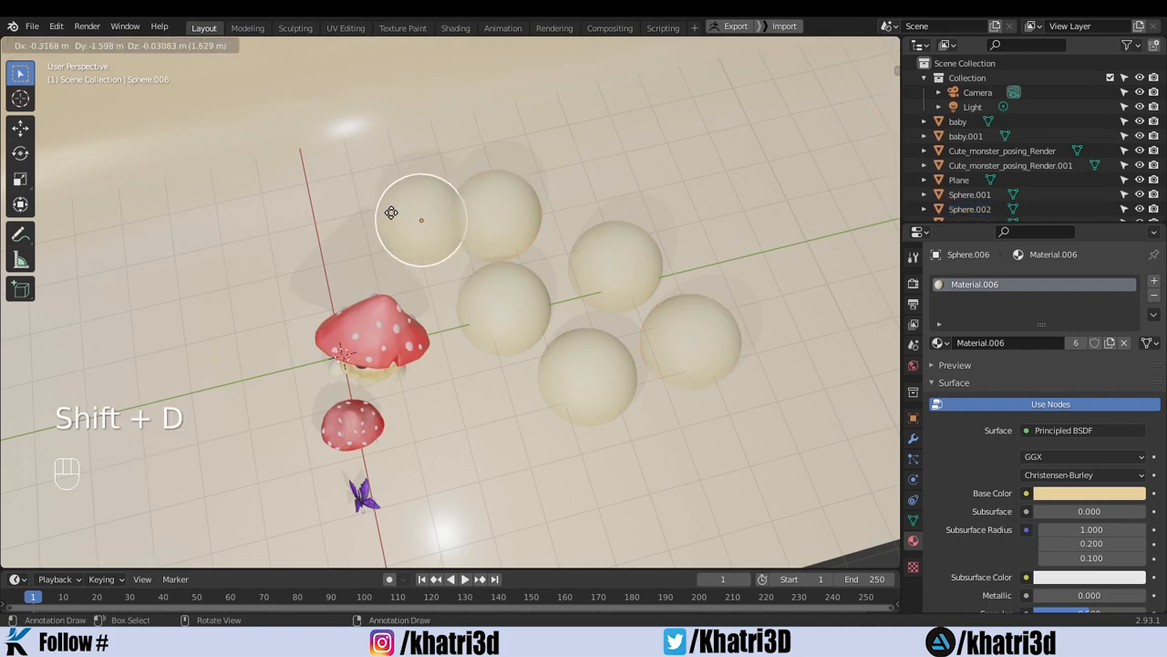
left_click(388, 213)
mouse_move(474, 304)
middle_mouse_down()
mouse_move(397, 205)
mouse_move(457, 290)
middle_mouse_up()
Select the front sphere and show its object material nodes in the Shading workspace.
left_click(631, 394)
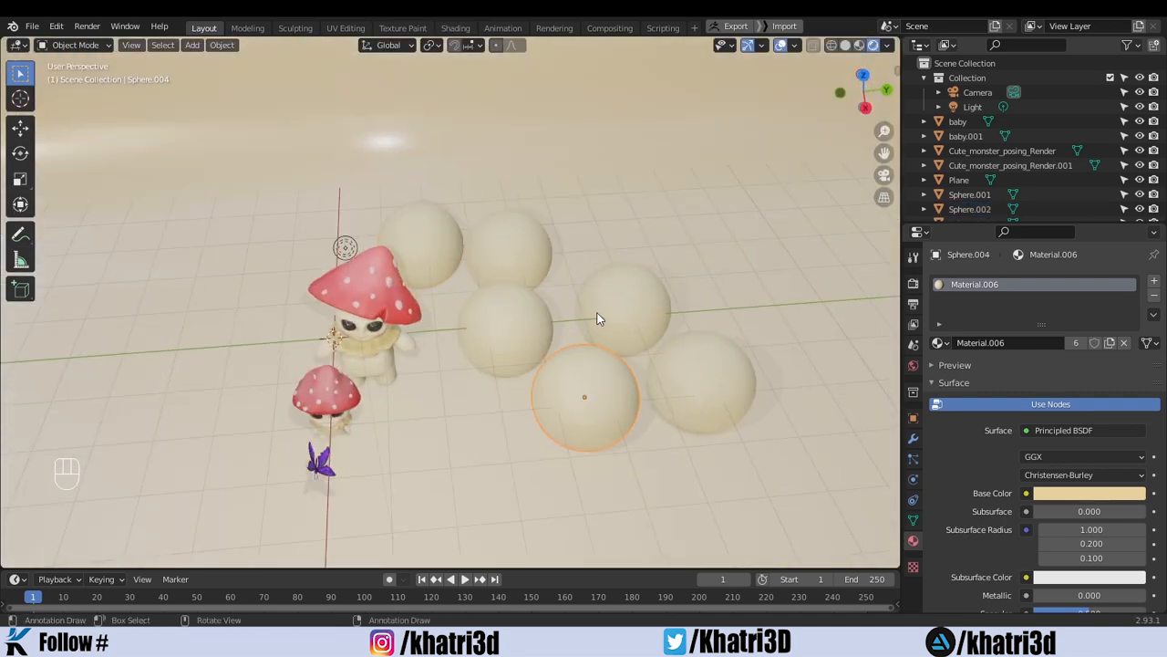
left_click(461, 30)
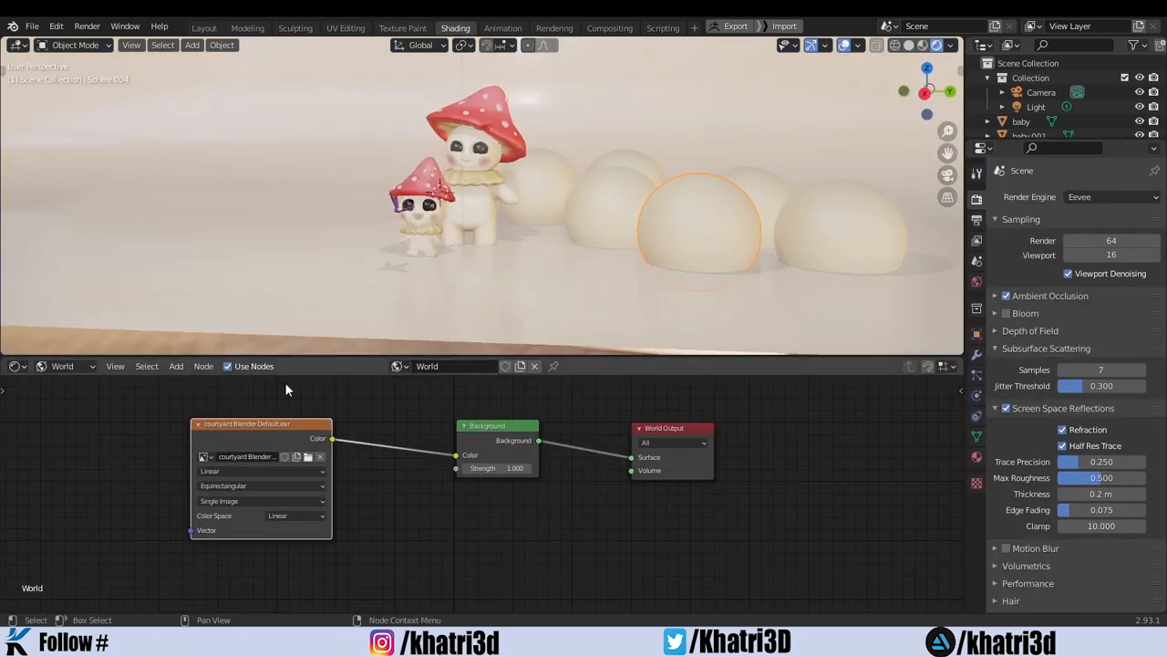
left_click(77, 372)
left_click(78, 383)
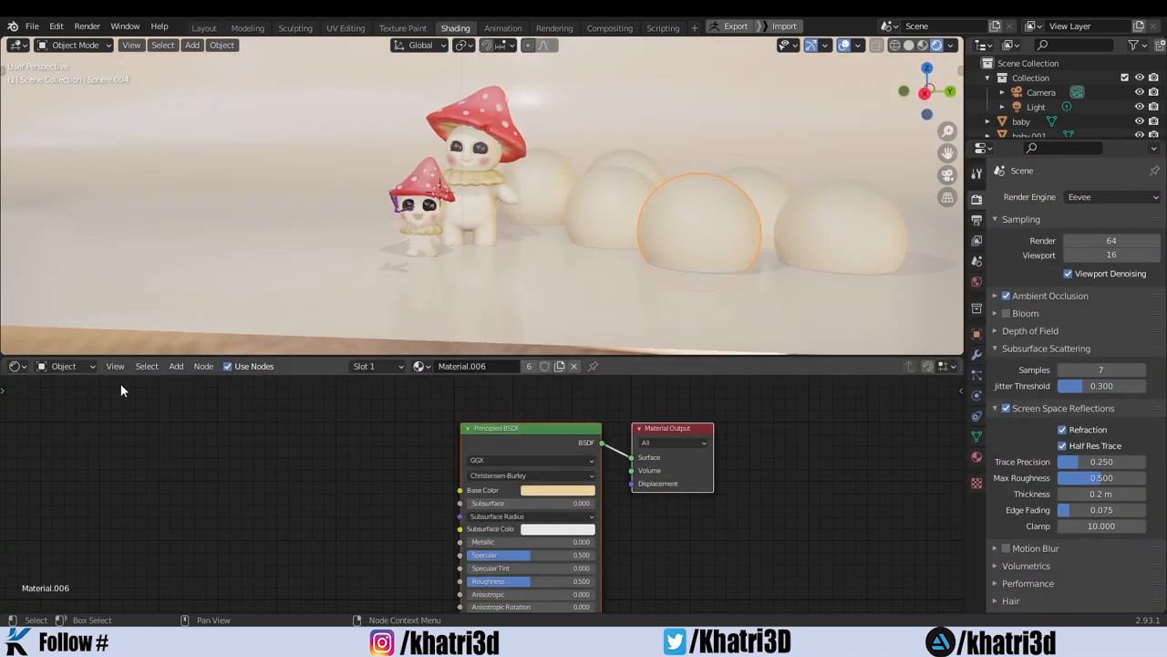
left_click(517, 430)
middle_click_drag(312, 436, 408, 439)
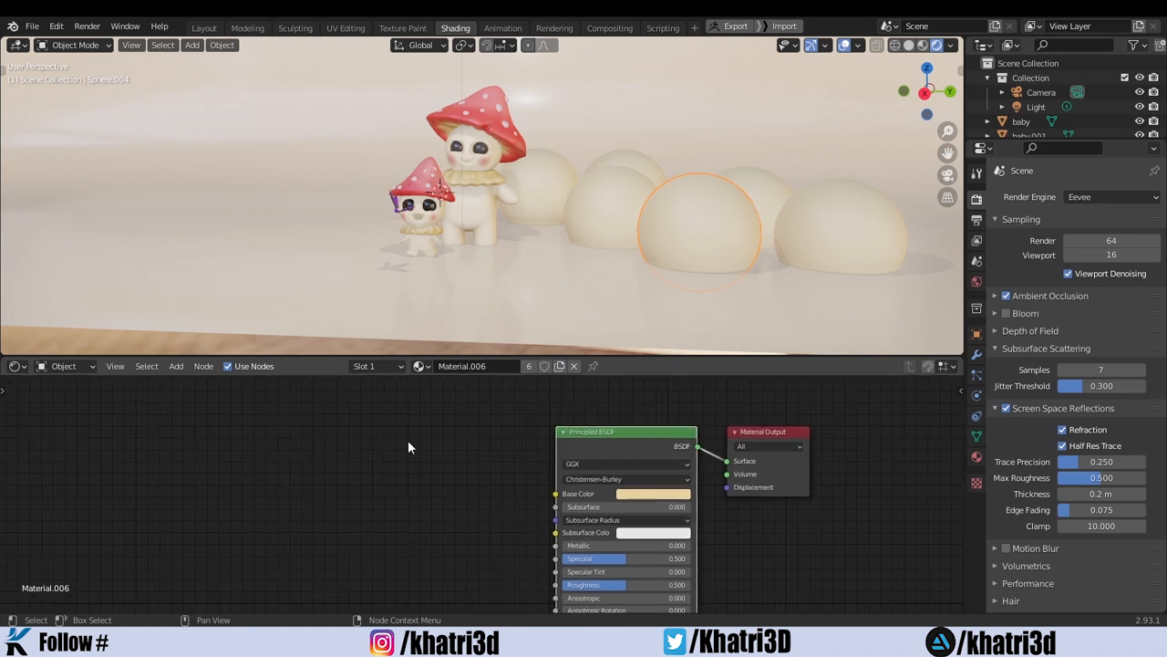
Add a ColorRamp node to the sphere material, placed before the Principled BSDF.
key("shift+a")
left_click(407, 442)
type("c")
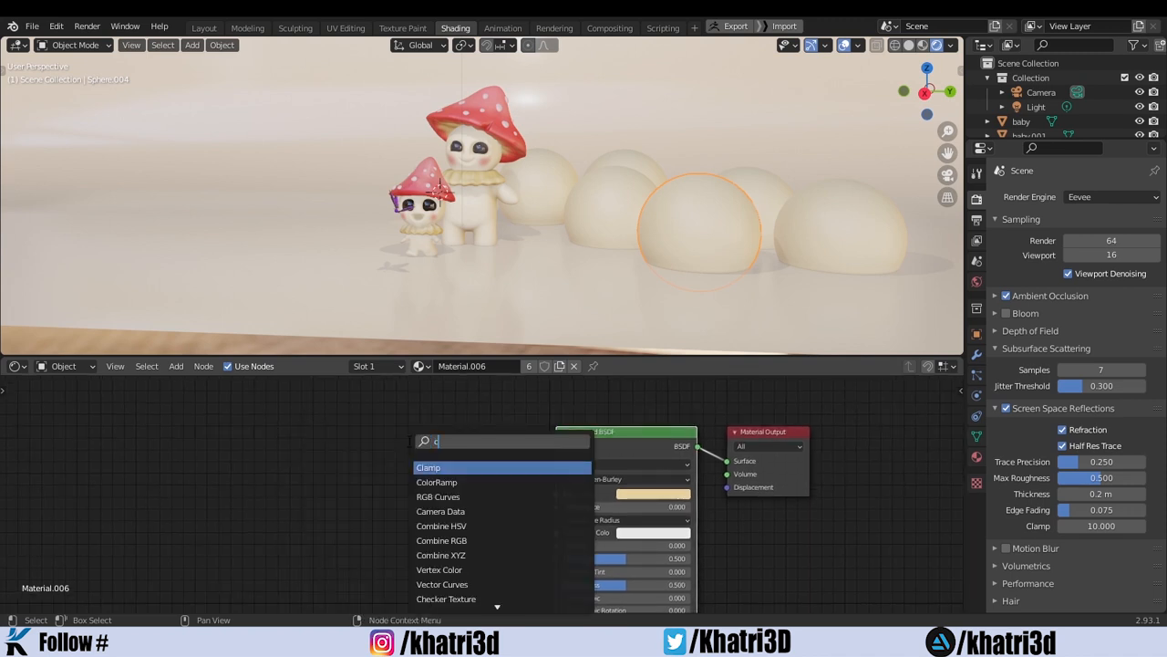
type("o")
left_click(437, 466)
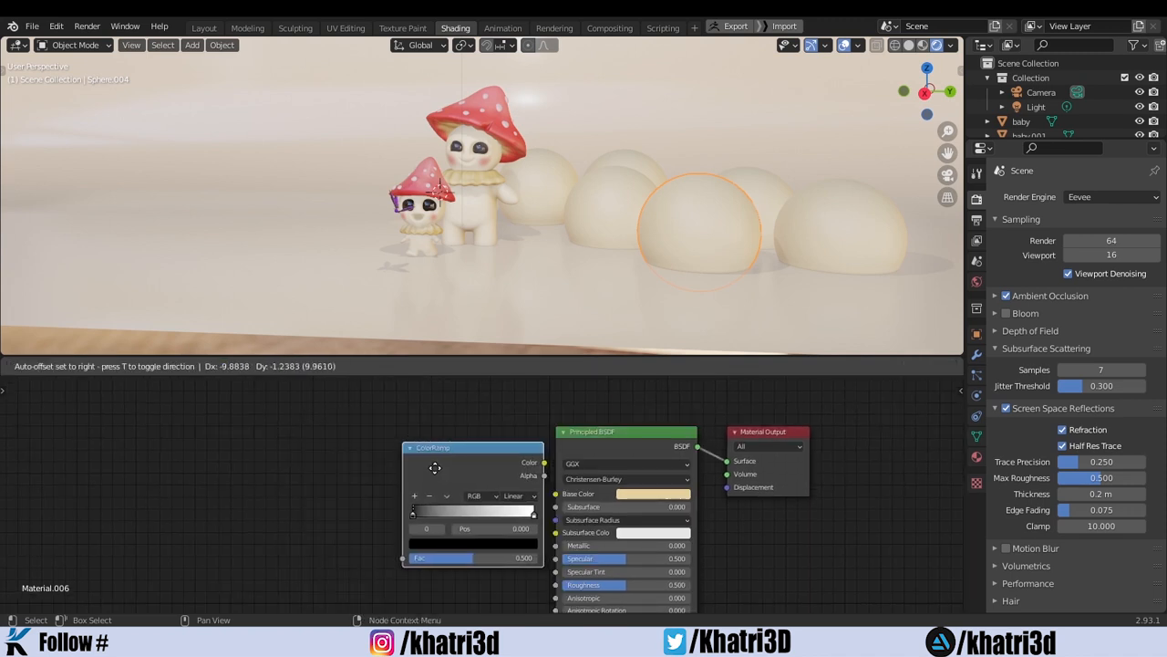
left_click(343, 449)
Add an Object Info node to the sphere material, placed before the ColorRamp.
key("shift+a")
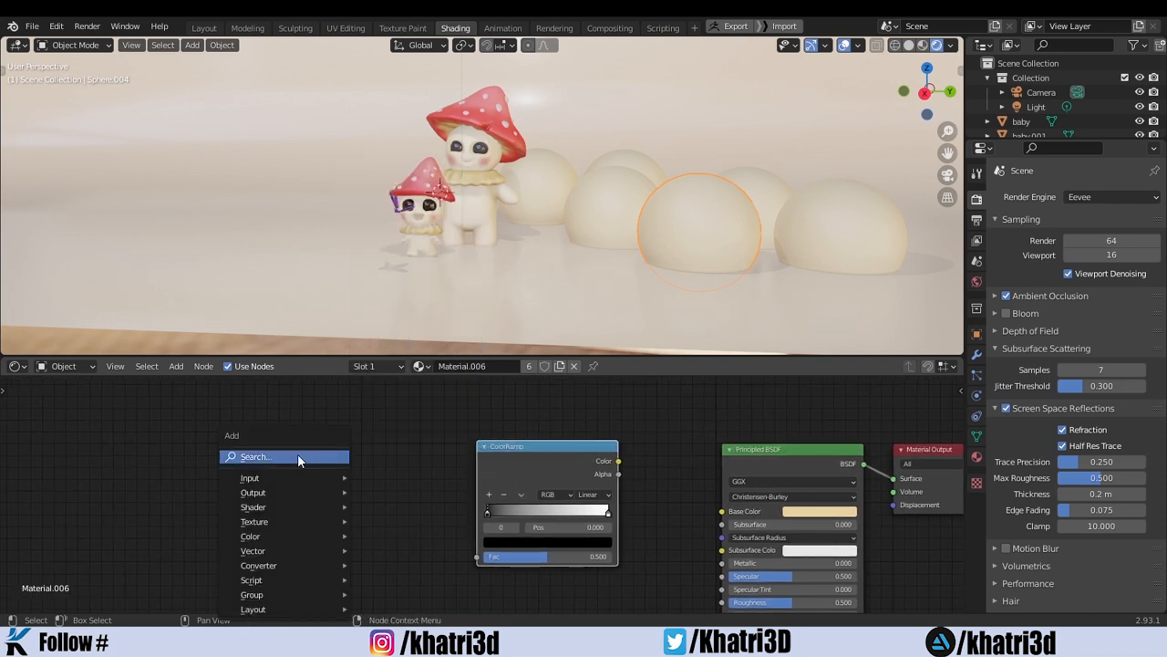
left_click(297, 455)
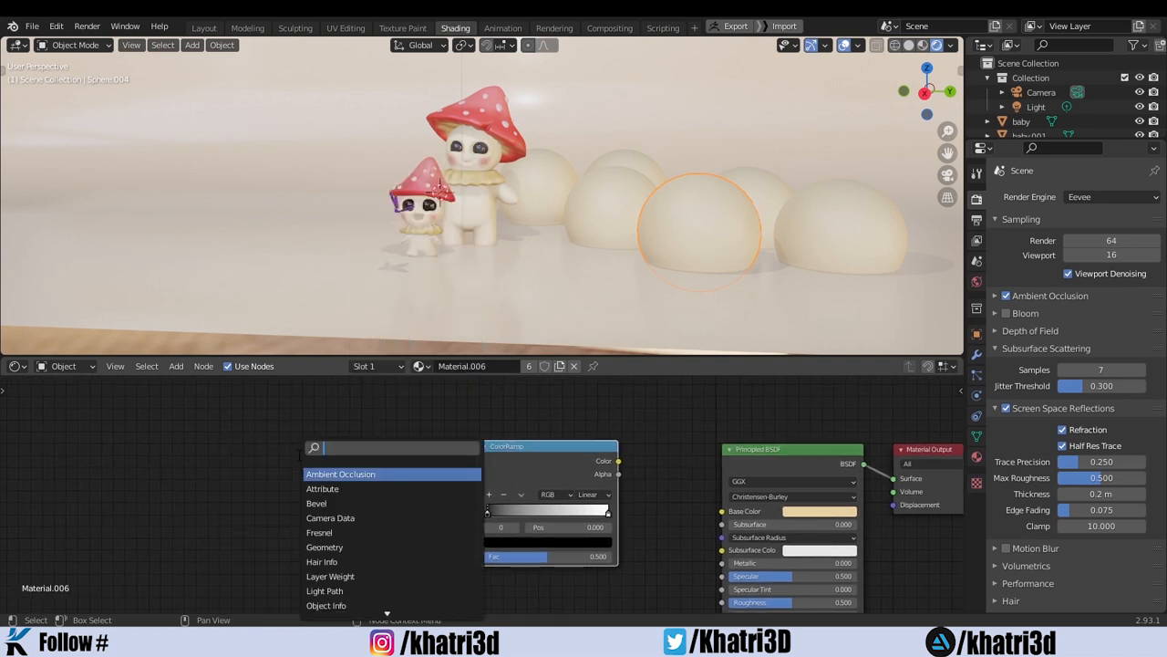
type("o")
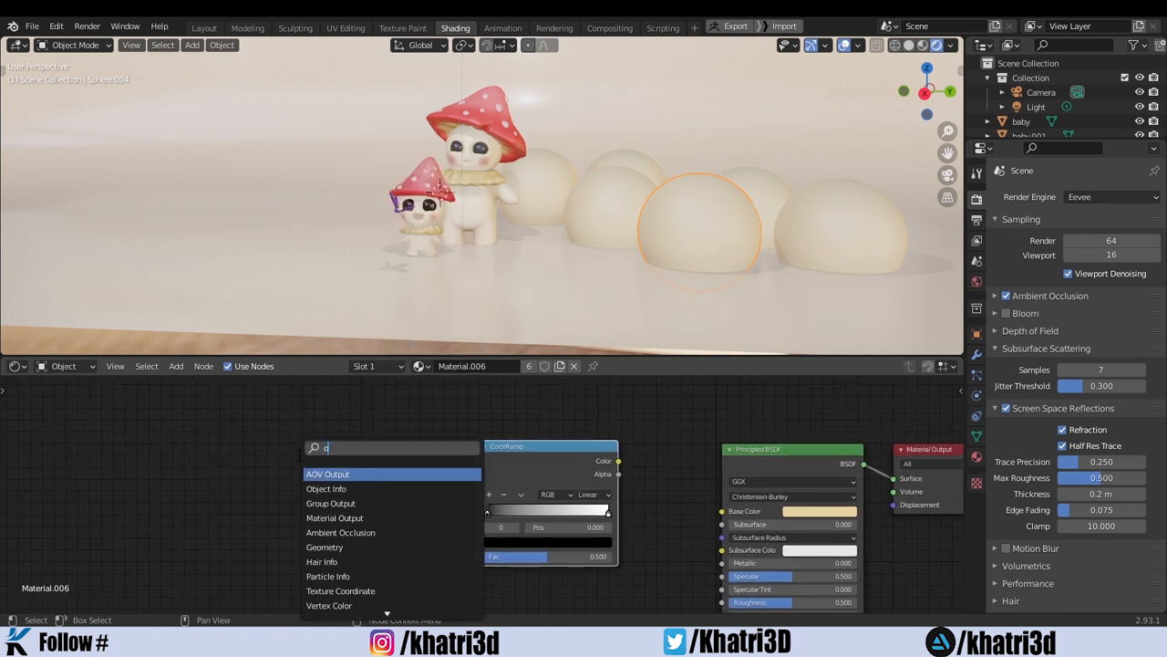
type("b")
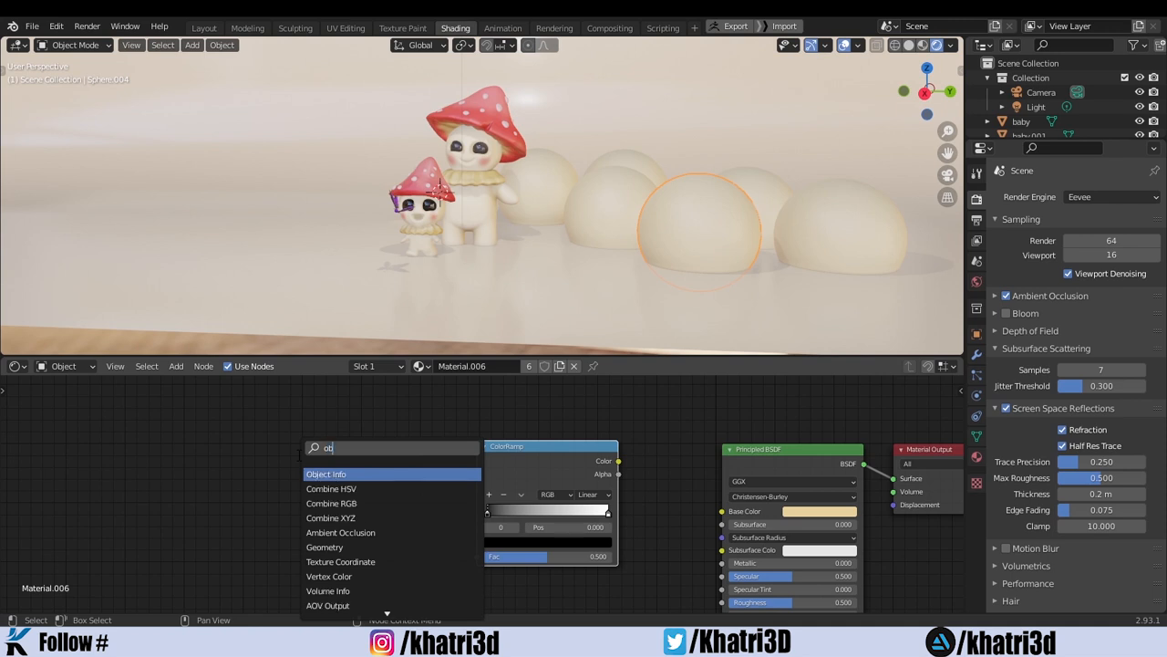
key("Return")
left_click(255, 464)
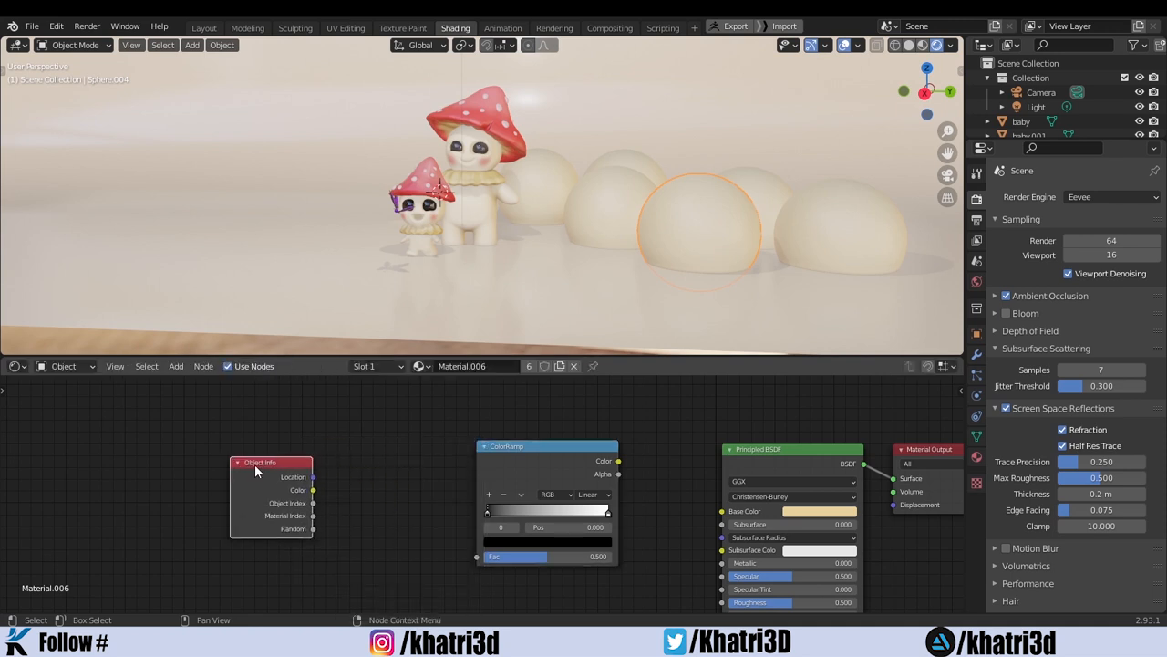
Color the ramp's end stop bright pink and its start stop muted purple with HSV 0.703, 0.590, 0.337.
left_click(591, 542)
left_click_drag(553, 418, 553, 431)
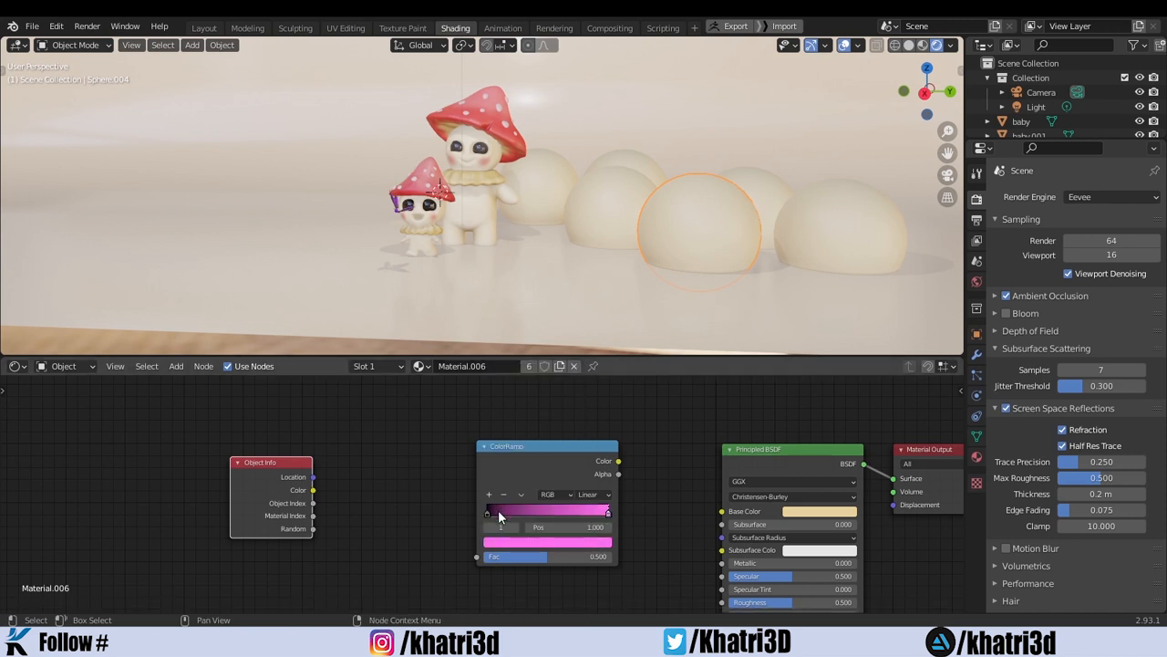
left_click(493, 507)
left_click(515, 546)
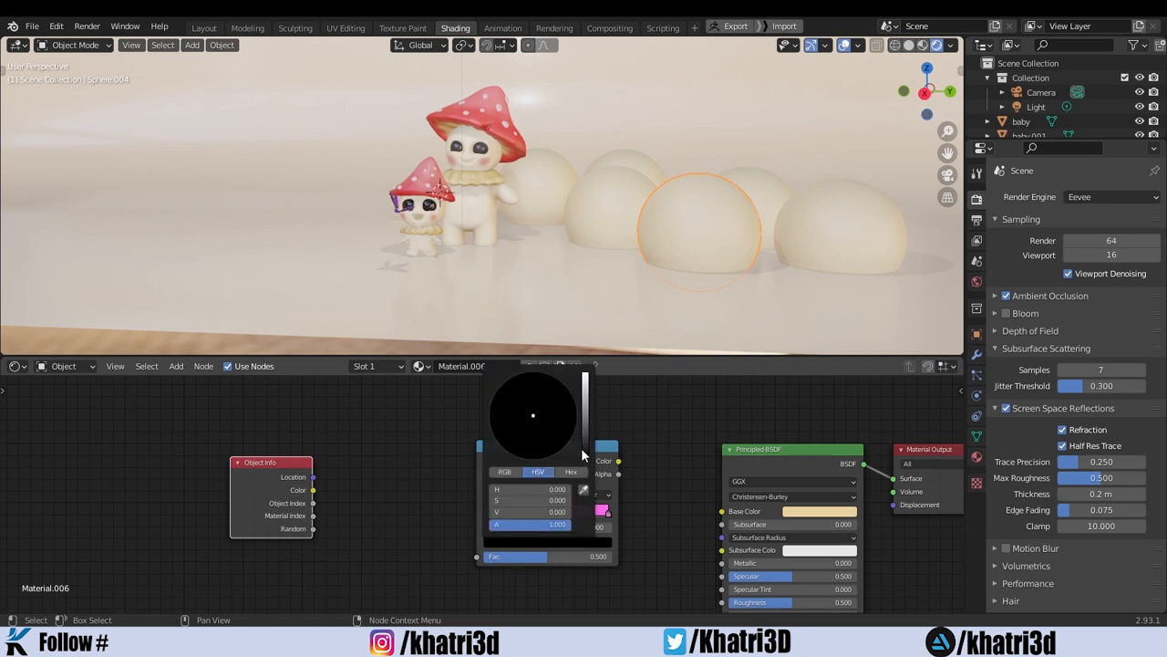
left_click_drag(584, 453, 547, 411)
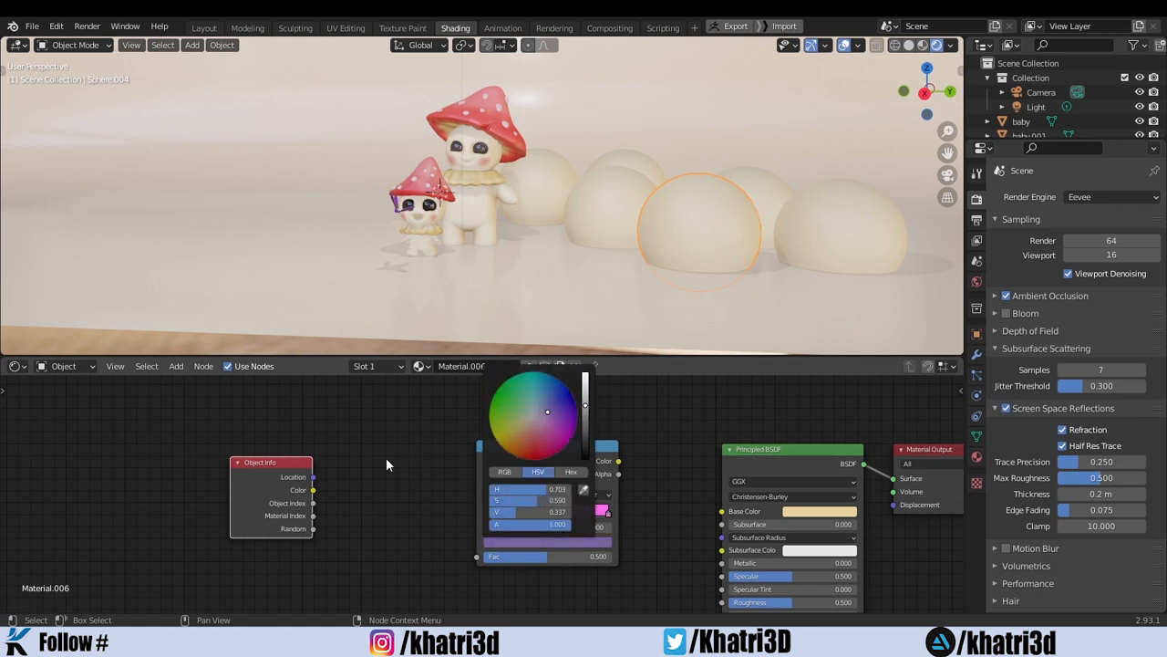
Connect Object Info's Random output to the ramp's Fac and the ramp's Color to the Principled BSDF Base Color.
left_click_drag(313, 529, 472, 556)
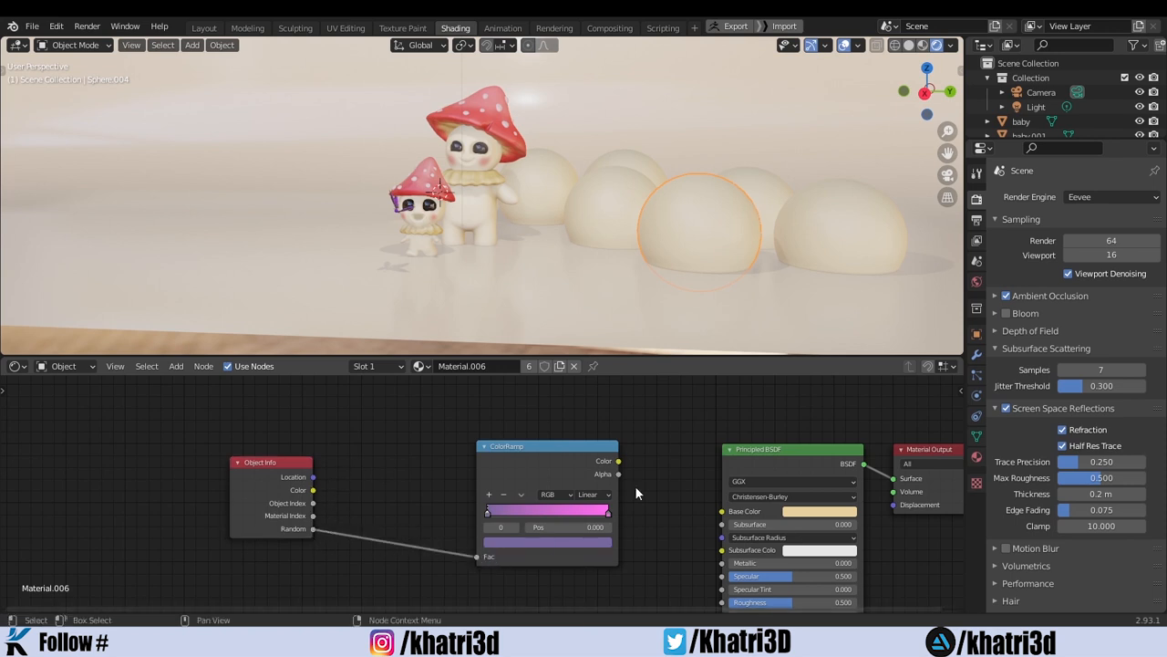
left_click_drag(618, 460, 667, 491)
left_click_drag(723, 522, 723, 513)
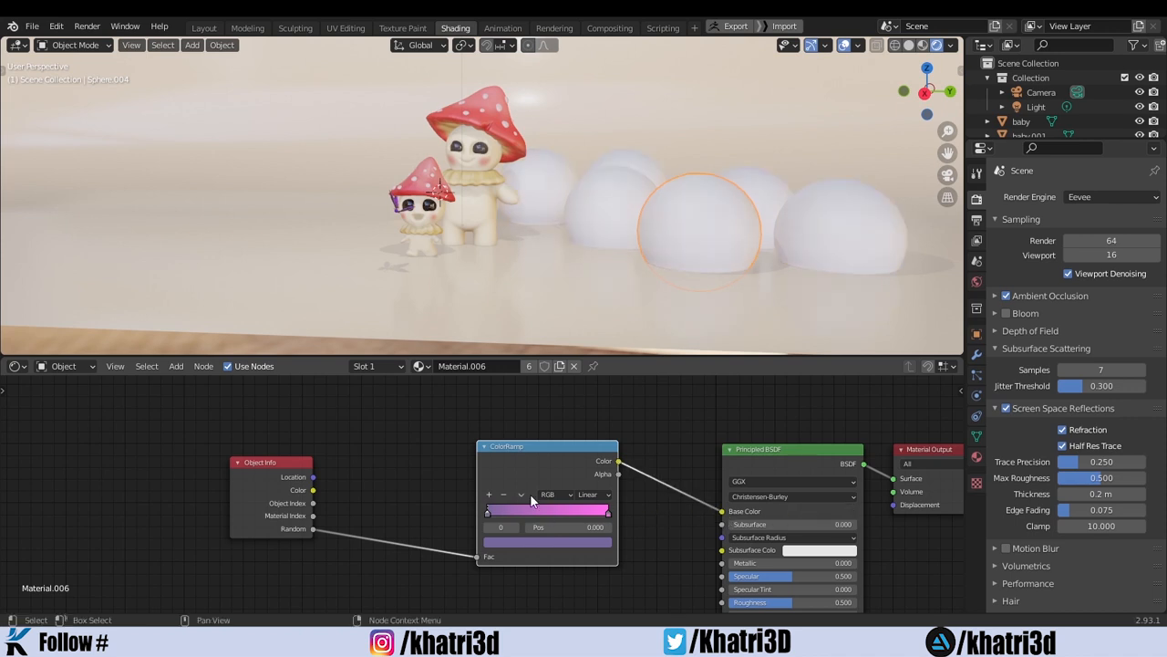
Set the ramp interpolation to Constant and add two stops, spacing the first three at about 0.155, 0.388 and 0.570.
left_click(605, 493)
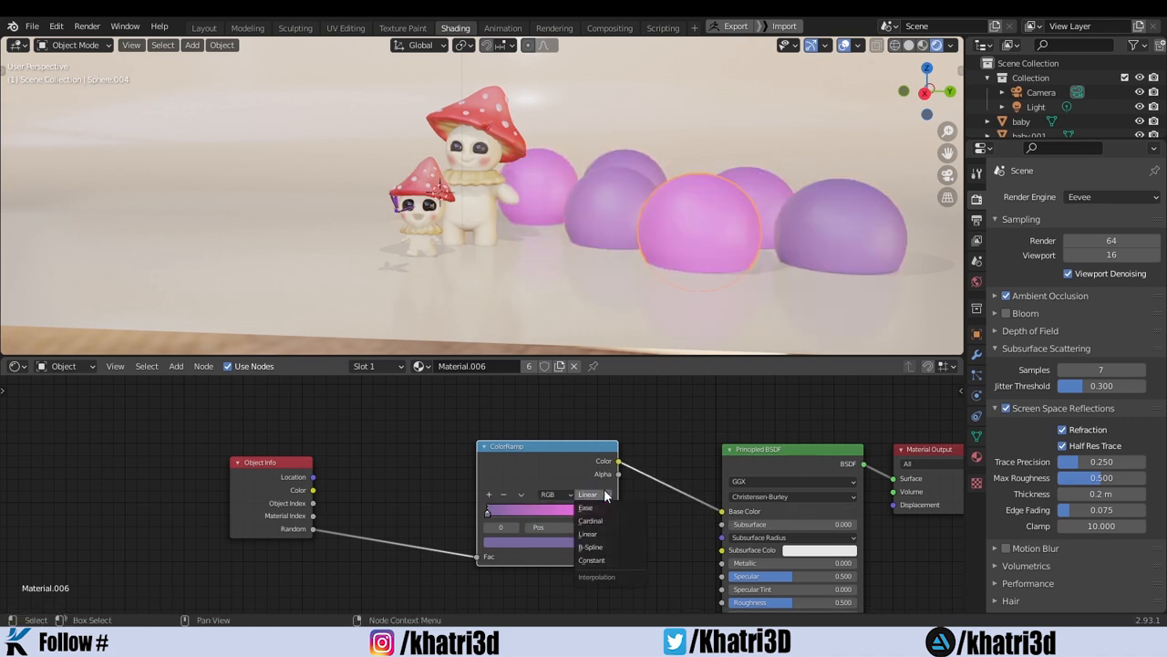
left_click(602, 559)
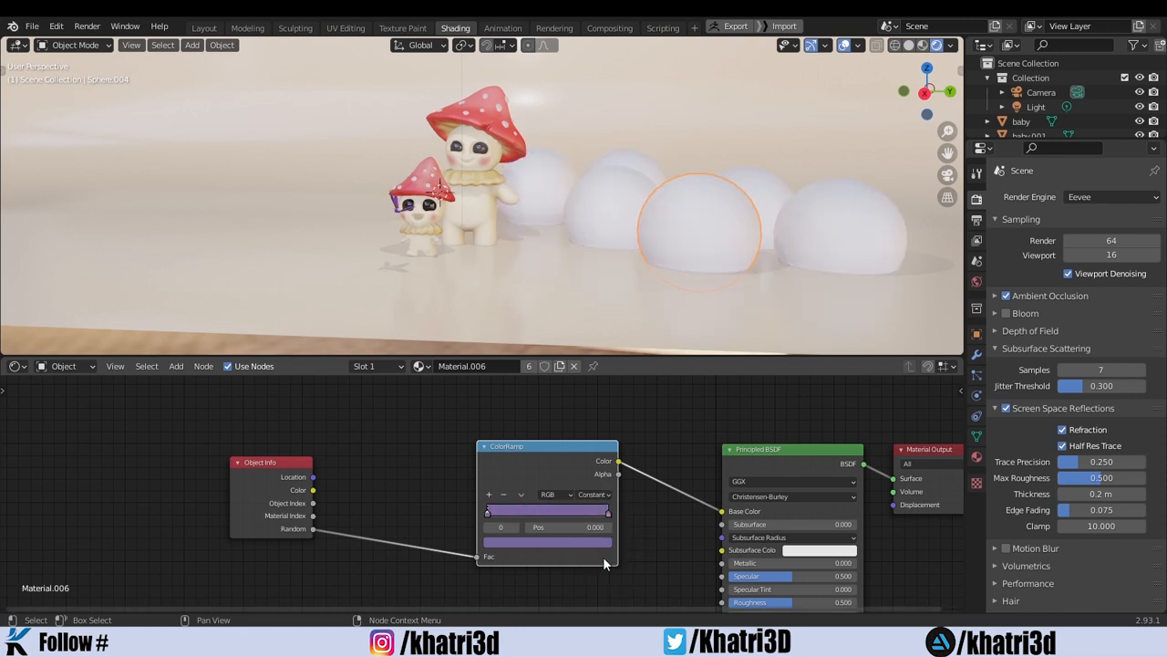
left_click(487, 493)
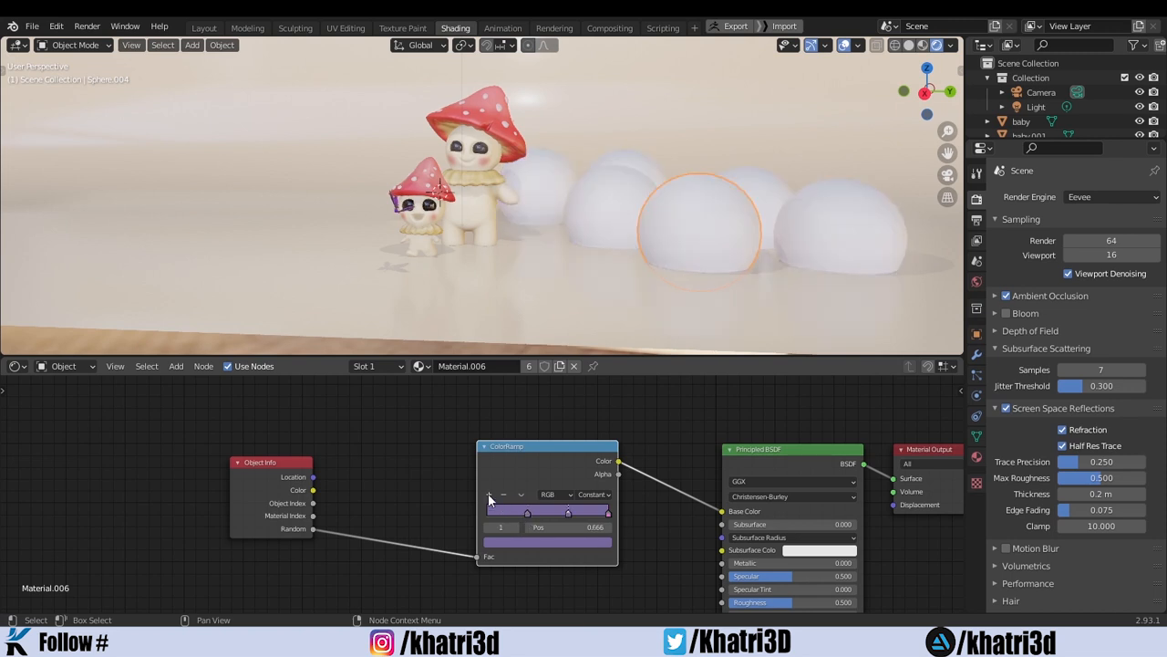
left_click_drag(528, 513, 511, 511)
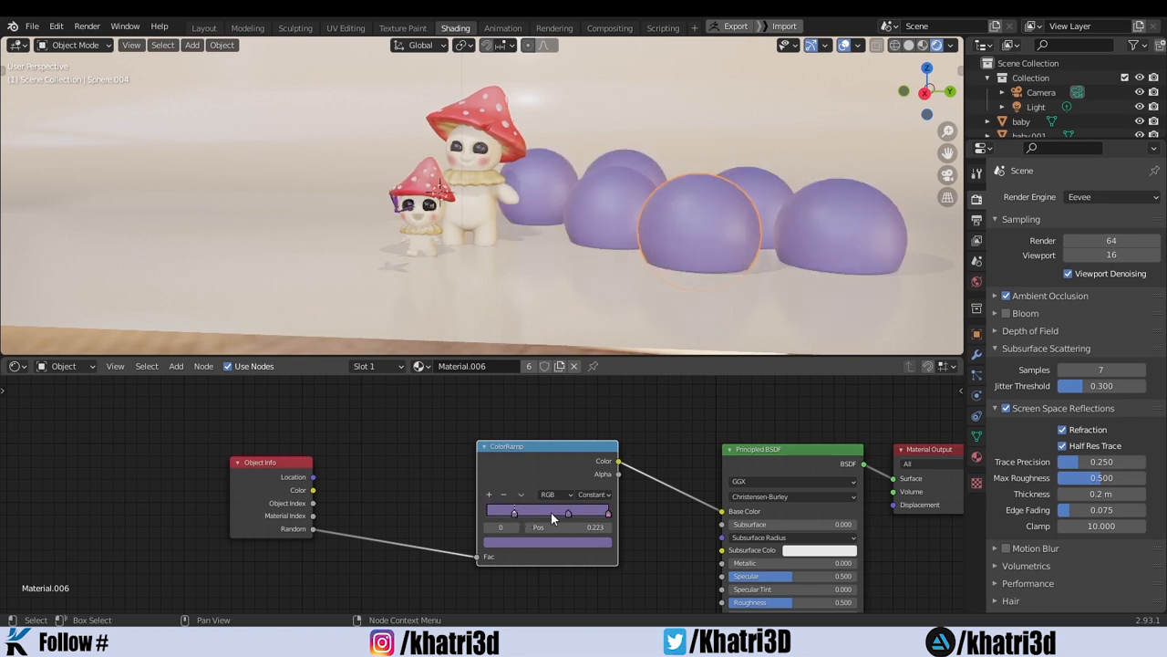
left_click(489, 495)
left_click_drag(513, 513, 530, 516)
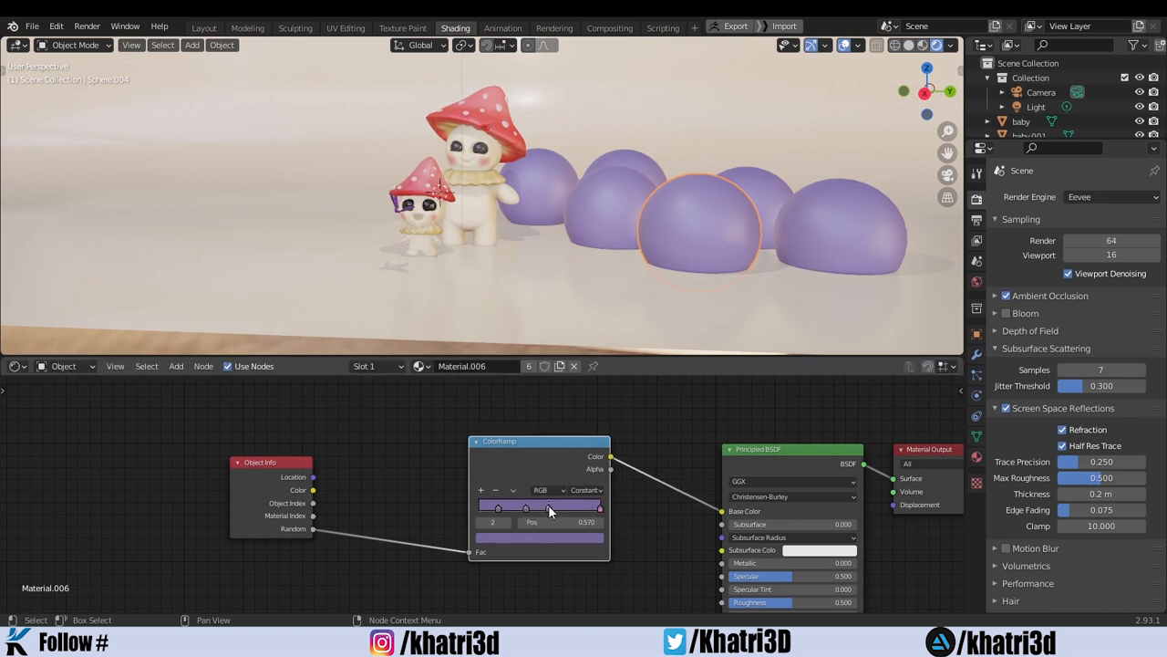
Color the ramp's first stop magenta and its second stop teal.
left_click(500, 538)
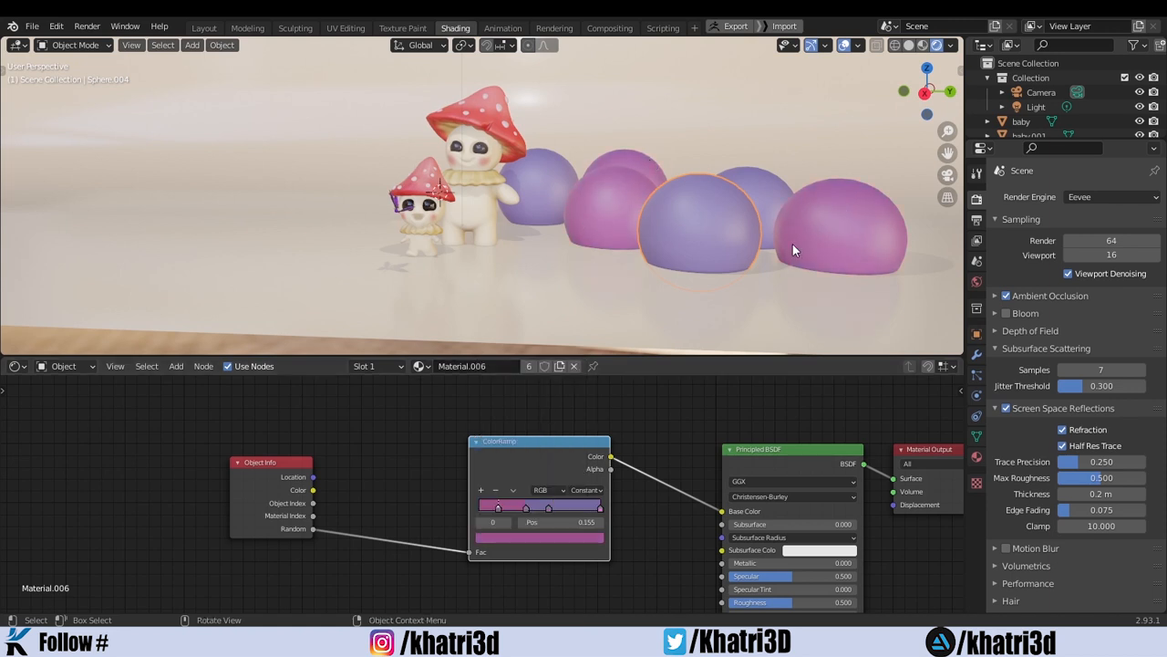
left_click(535, 536)
left_click(534, 401)
left_click_drag(534, 399, 529, 391)
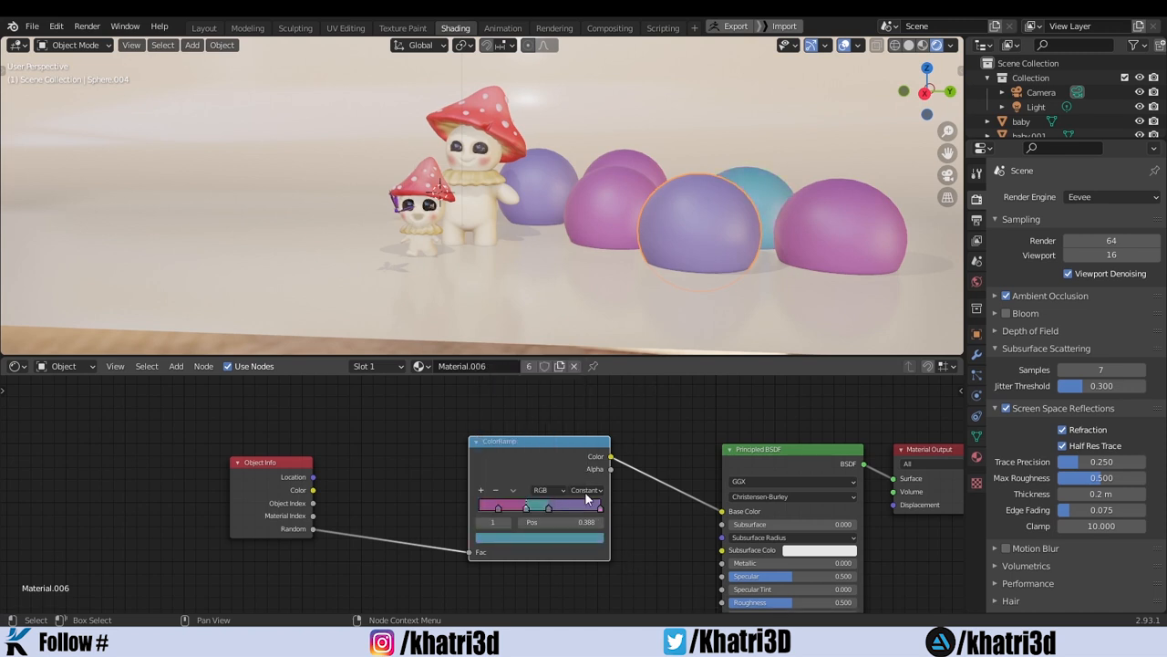
Move the ramp's third stop to about 0.643 and color the last stop light violet.
left_click(554, 507)
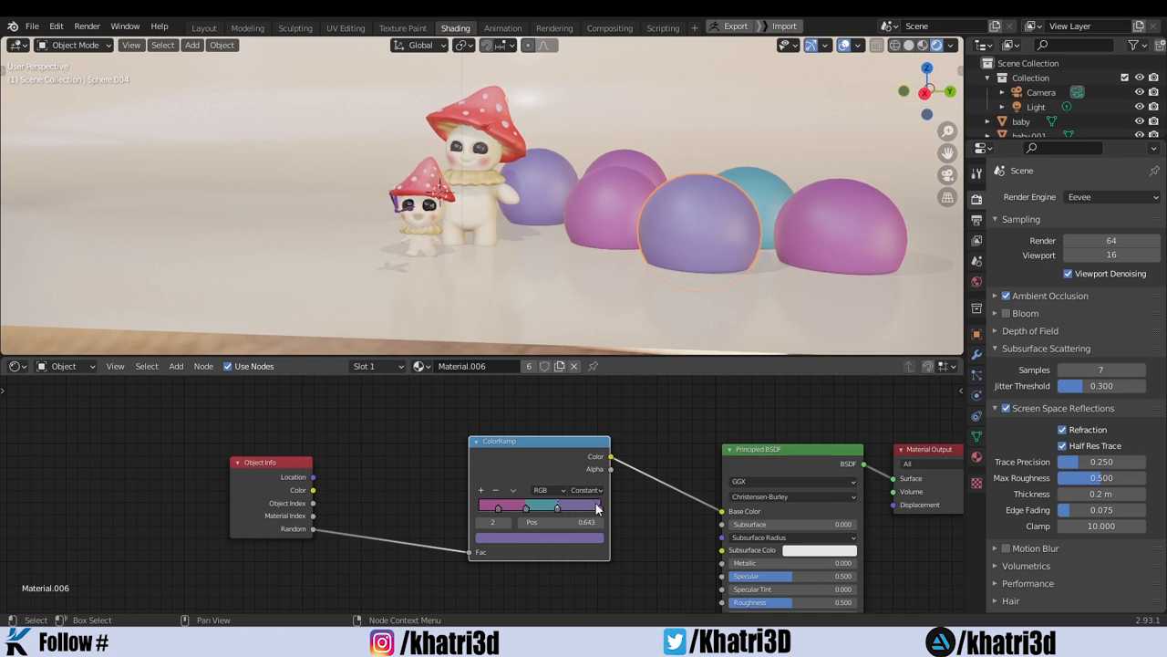
left_click(599, 507)
left_click(589, 538)
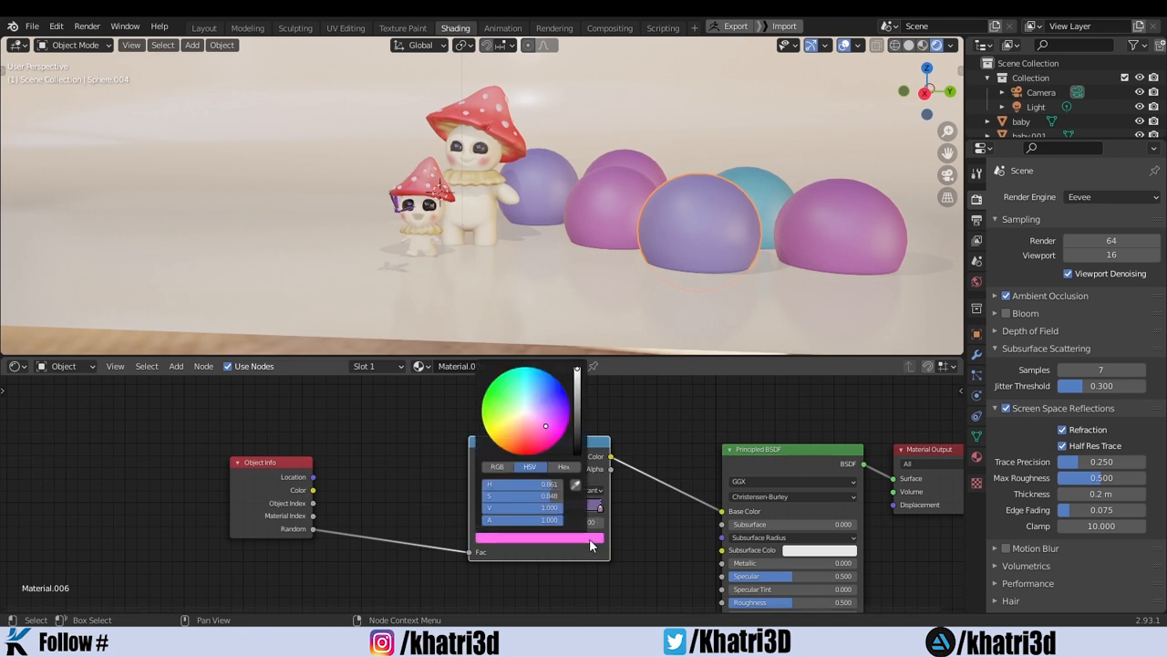
left_click_drag(552, 419, 543, 407)
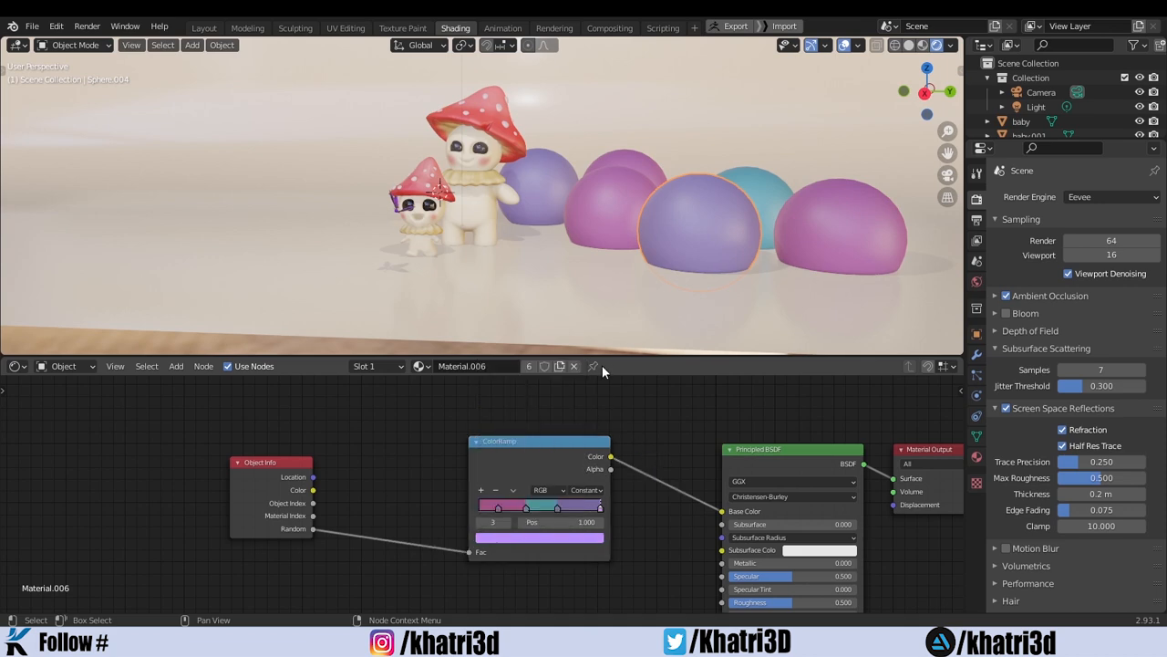
Lower the sphere material's Roughness to 0.282 on the Principled BSDF.
middle_click_drag(570, 338, 538, 146)
scroll(546, 201, "down", 3)
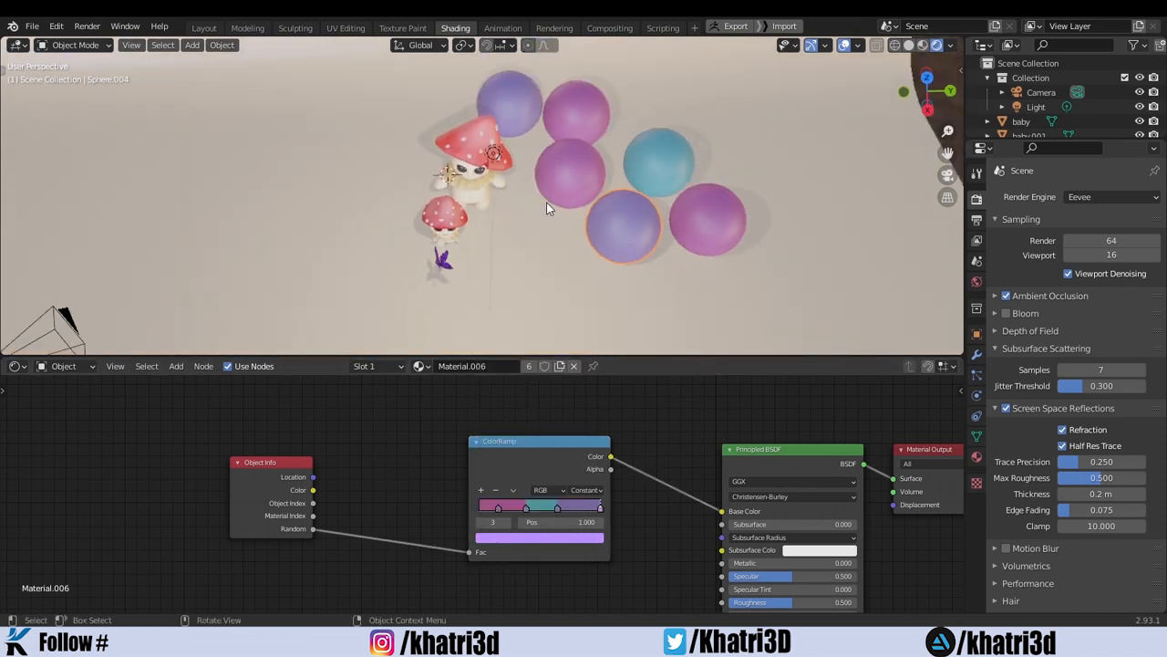
middle_click_drag(547, 201, 515, 227)
scroll(514, 194, "up", 2)
scroll(514, 194, "up", 1)
middle_click_drag(513, 184, 525, 194)
middle_click_drag(720, 547, 705, 441)
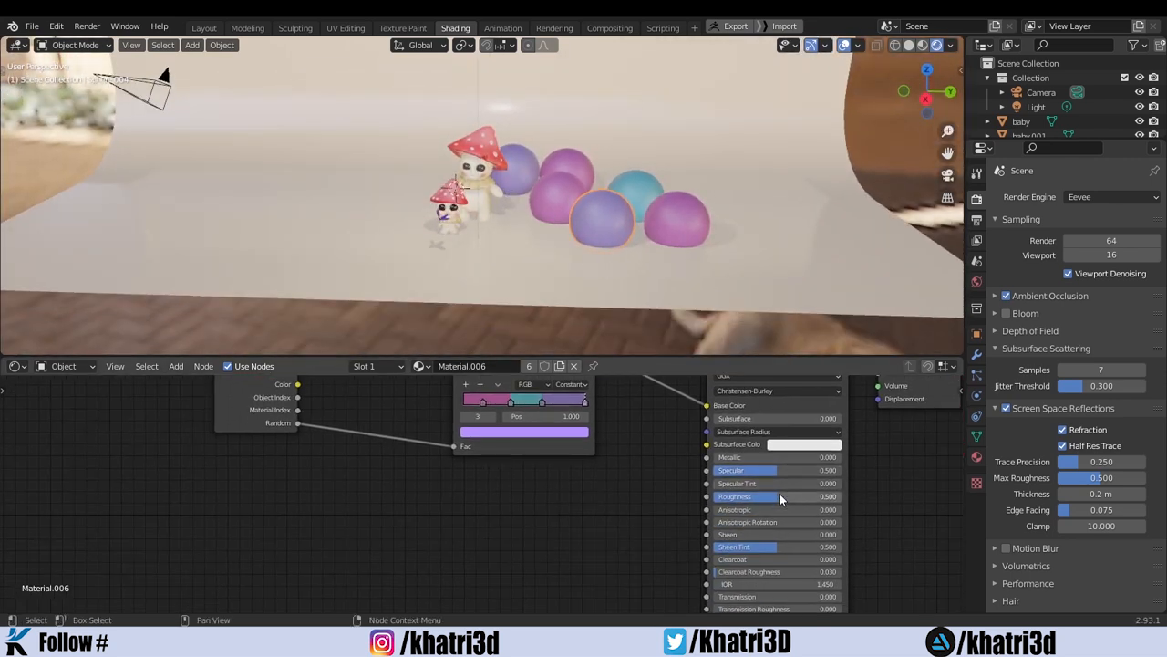
left_click_drag(784, 496, 755, 496)
Duplicate the six spheres beside the mushroom characters and place the copies on the opposite side, keeping them at floor height.
middle_click_drag(547, 164, 571, 213)
left_click(556, 181, "shift")
left_click(624, 174, "shift")
left_click(668, 206, "shift")
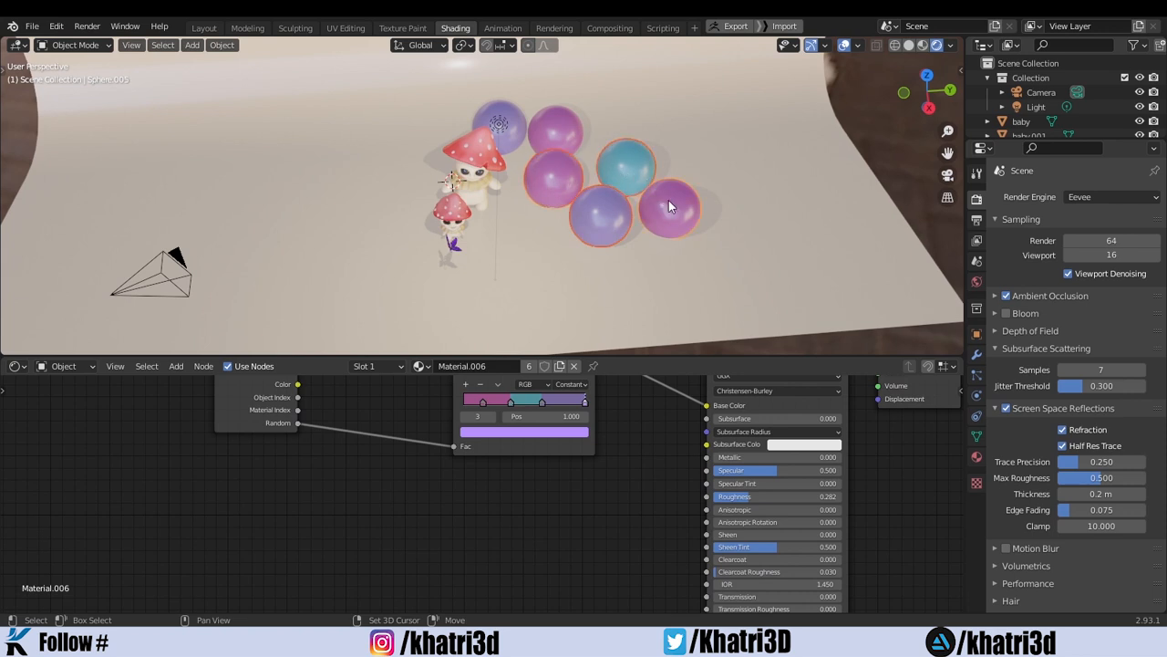
left_click(565, 138, "shift")
middle_click_drag(522, 149, 533, 182)
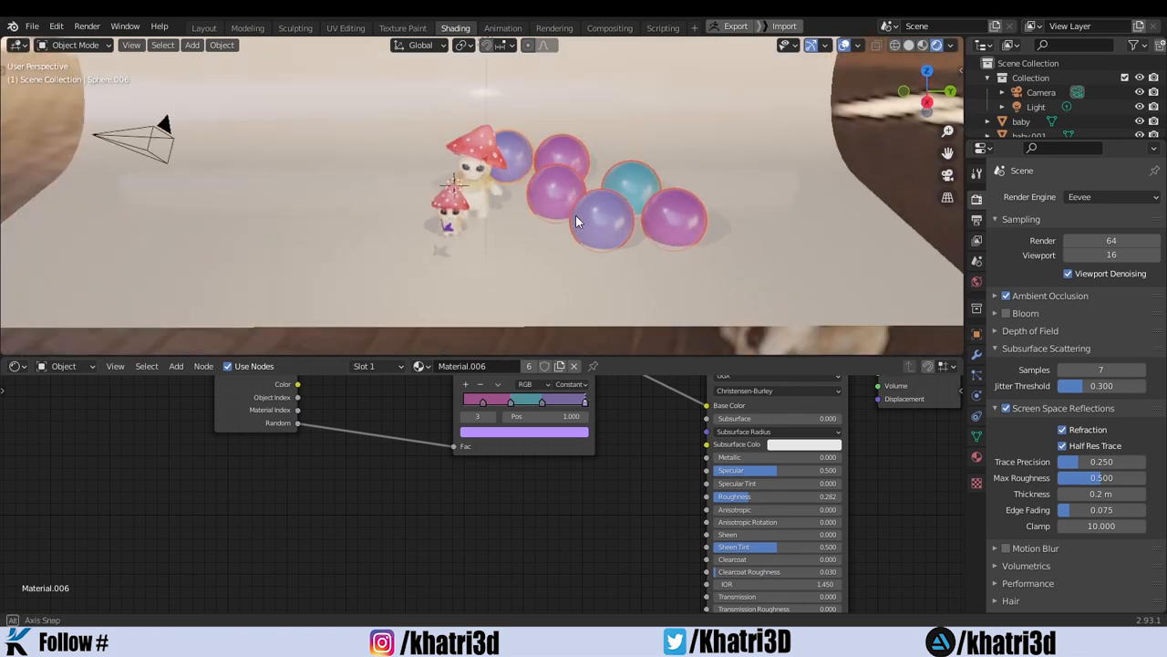
key("shift+d")
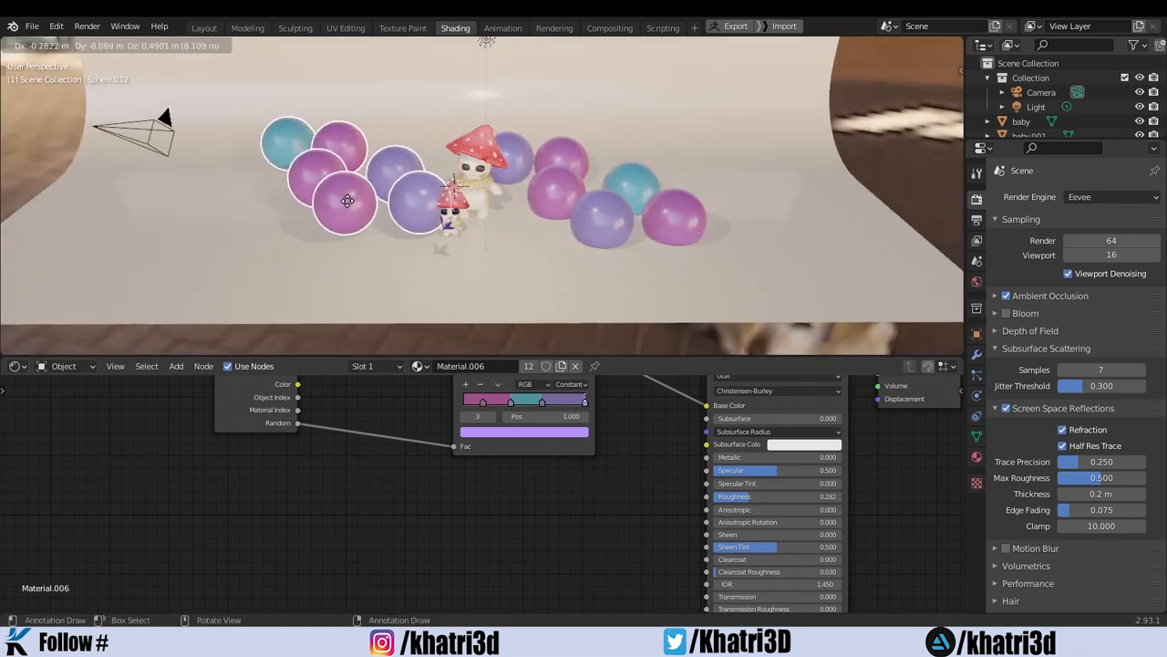
key("shift+z")
left_click(292, 229)
middle_click_drag(292, 229, 283, 175)
left_click(243, 94)
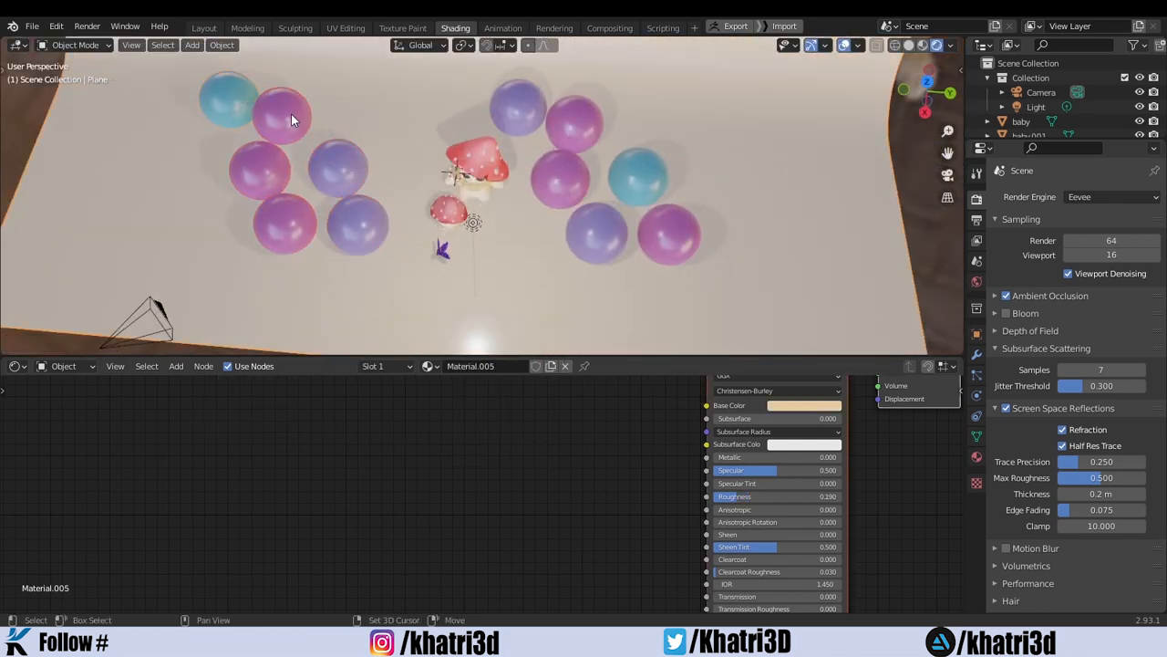
left_click(291, 113, "shift")
key("shift+d")
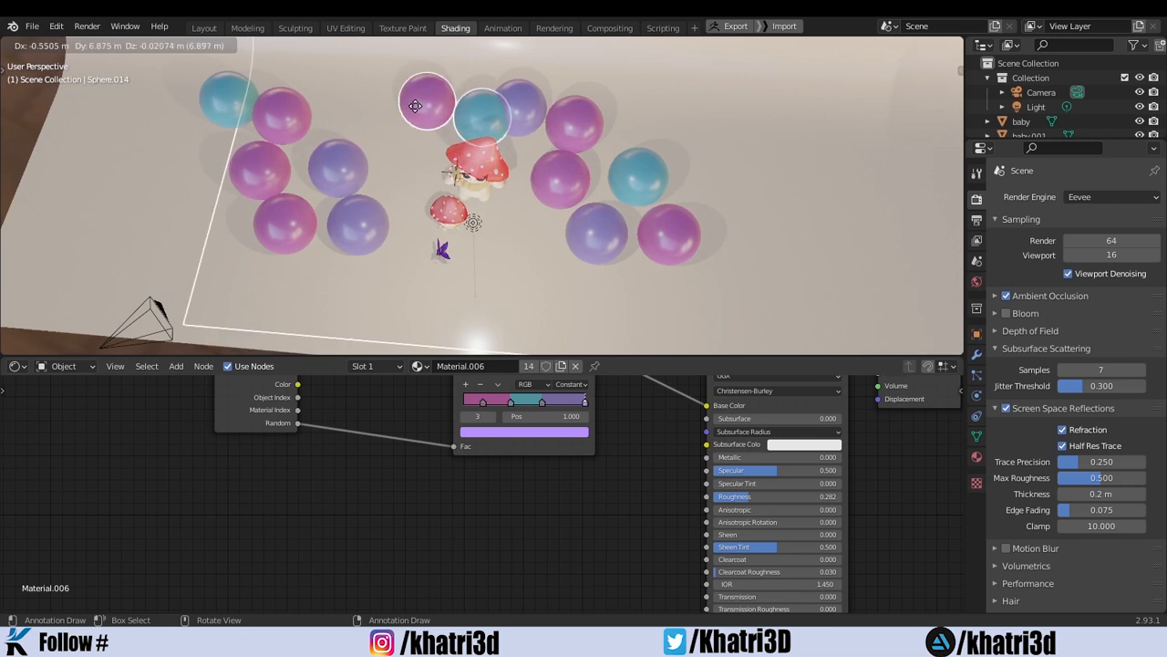
right_click(416, 110)
key("ctrl+z")
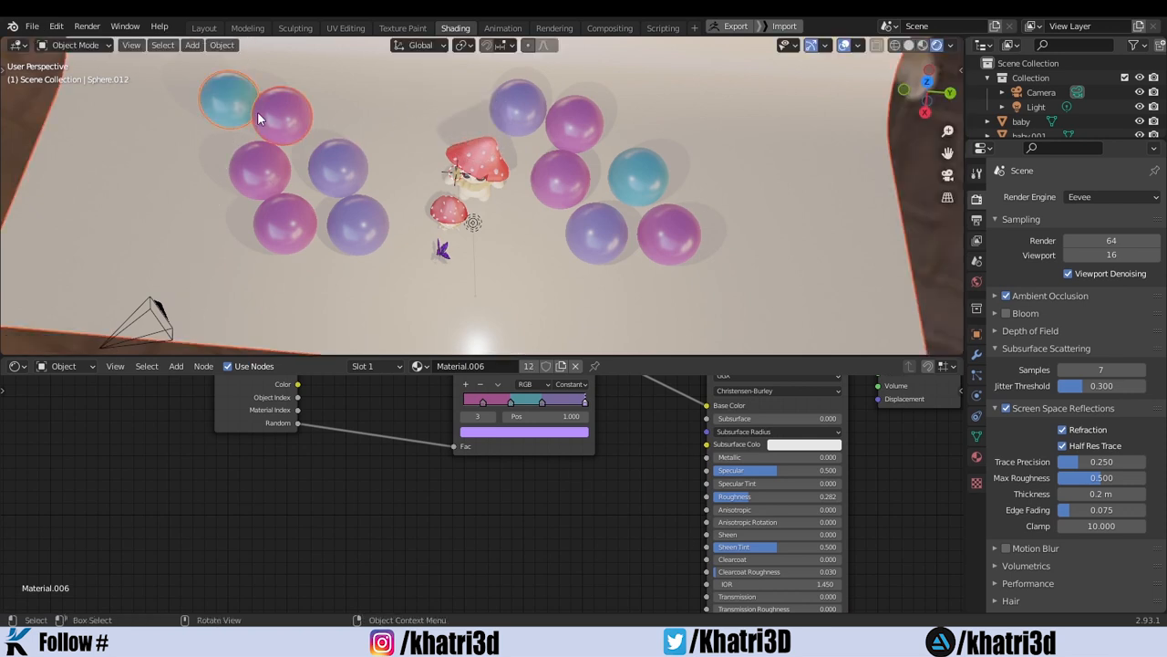
Duplicate the rear teal and magenta spheres of the new group, place them behind the mushroom parent and rotate the pair to fill the gap.
key("shift+d")
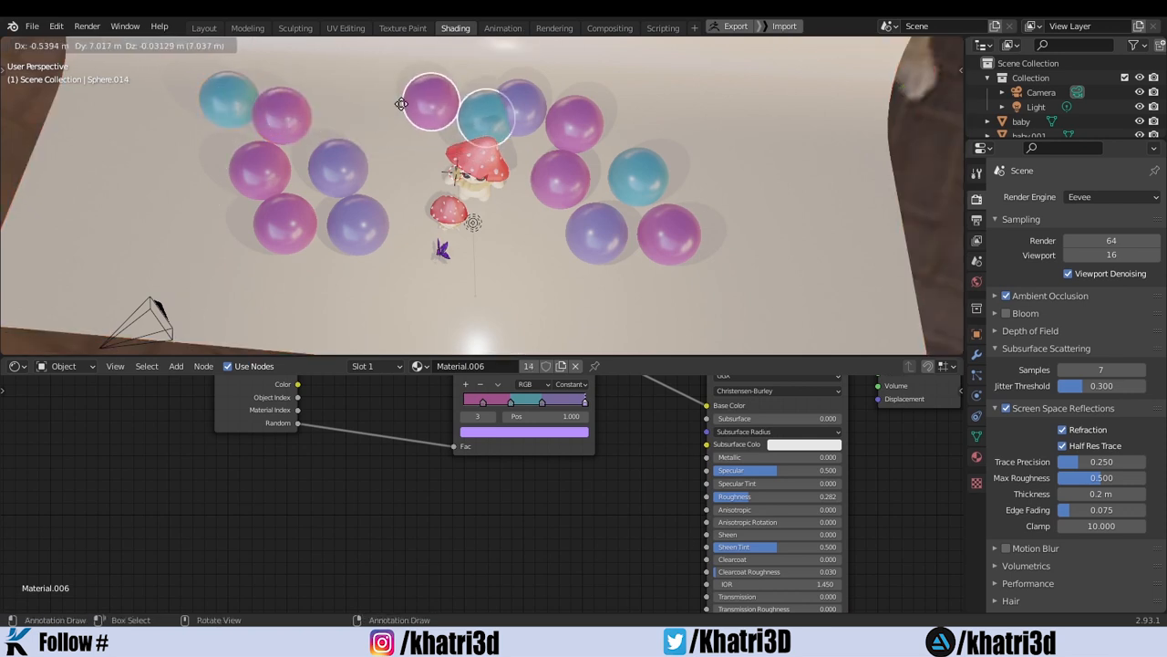
left_click(438, 117)
key("r")
left_click(411, 114)
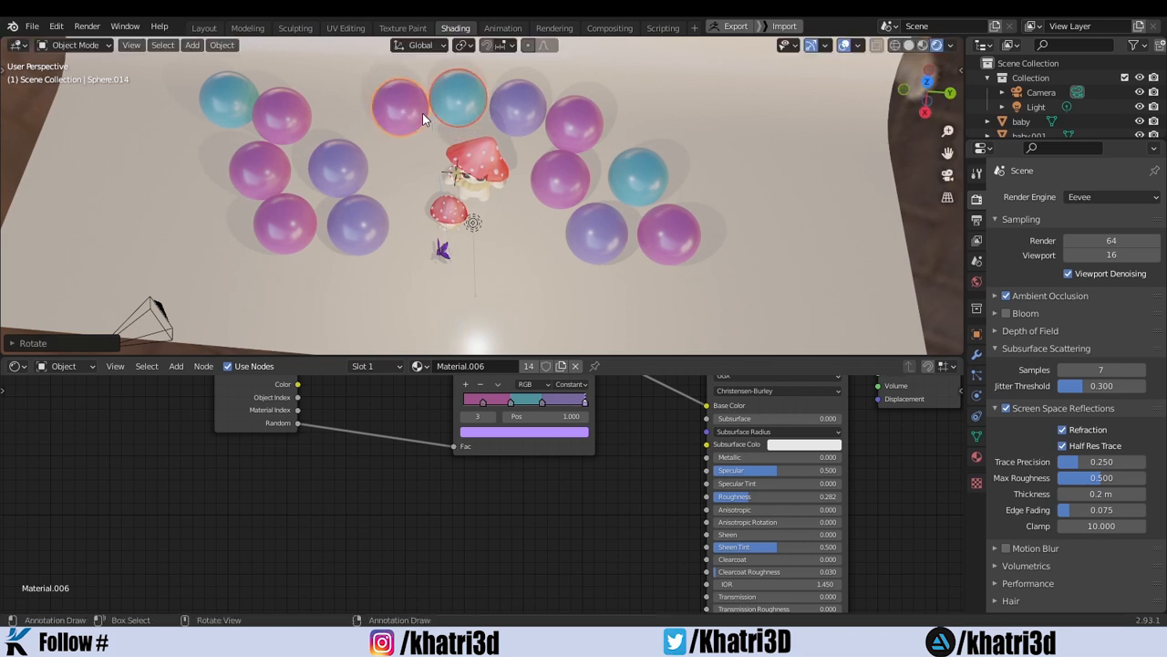
Add a stop to the sphere material's ColorRamp, placing the first stop at 0.091 and moving the last to 0.909.
scroll(524, 470, "up", 3)
scroll(502, 483, "up", 1)
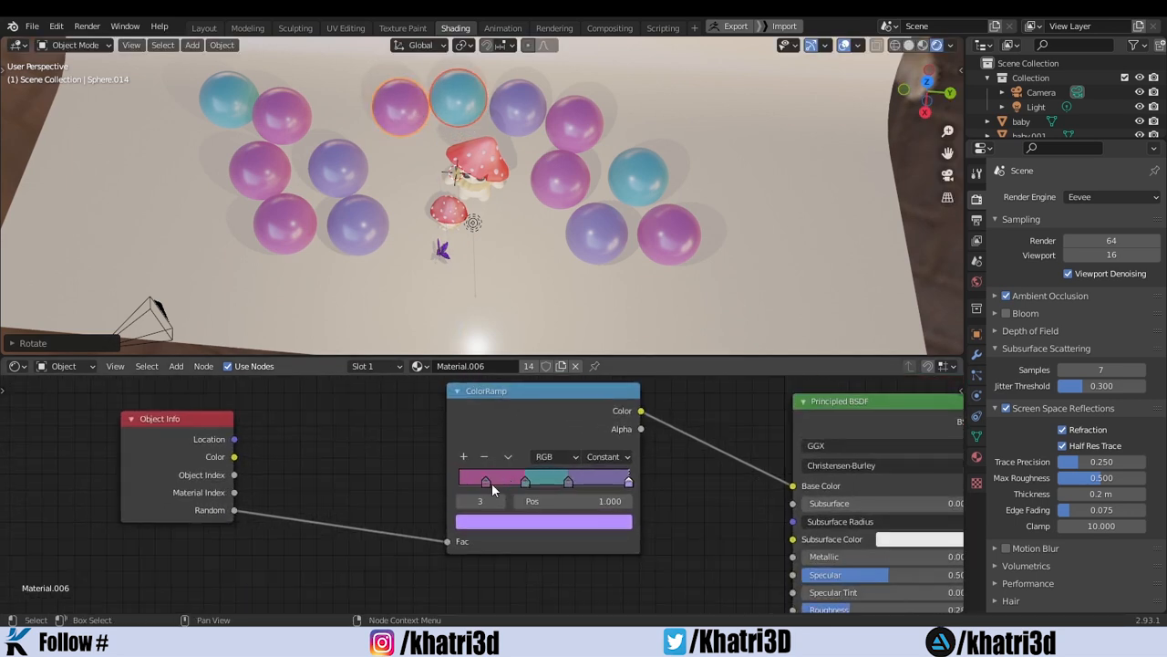
left_click(486, 480)
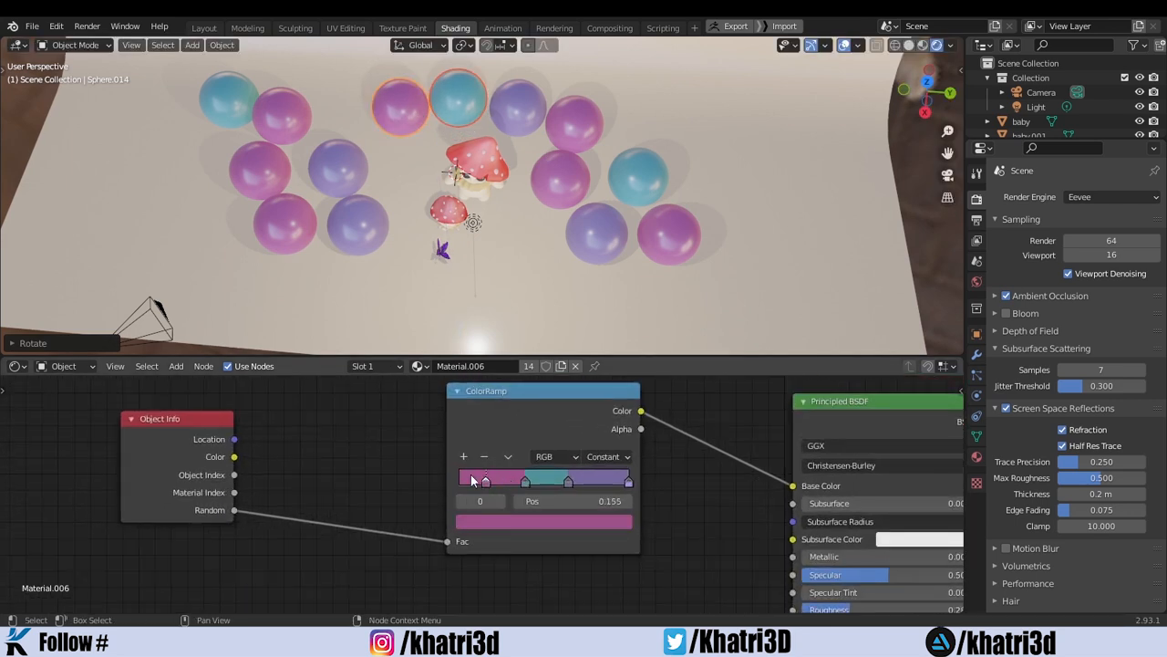
left_click(463, 457)
mouse_move(486, 480)
left_mouse_down()
mouse_move(475, 481)
mouse_move(500, 489)
left_mouse_up()
left_click(525, 484)
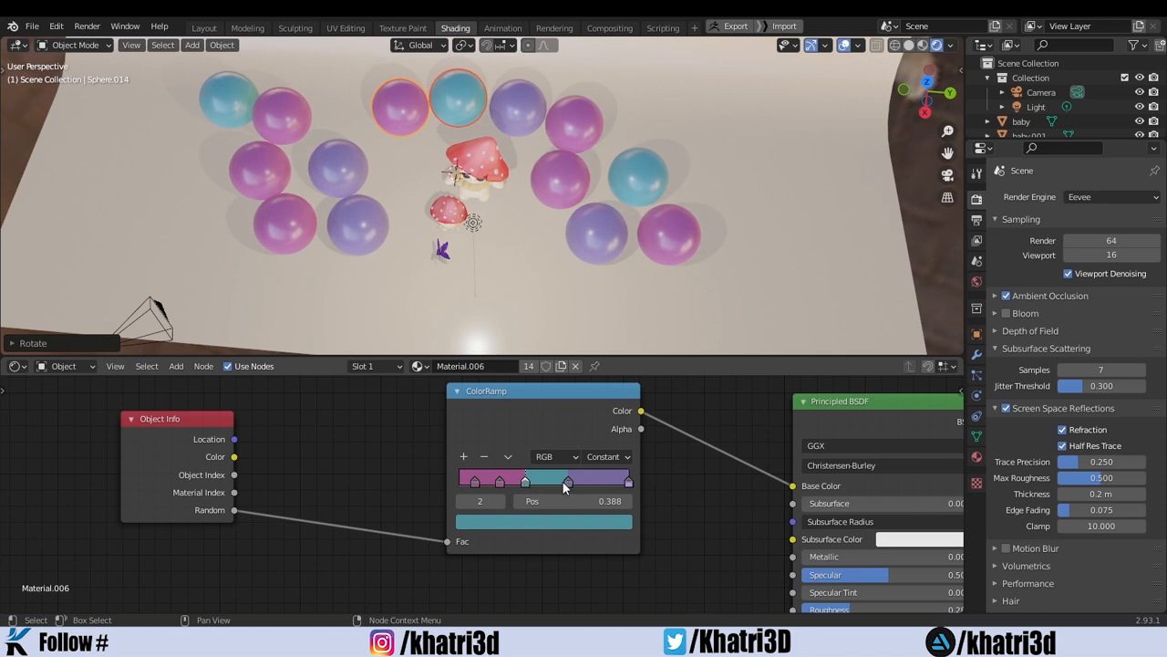
left_click(626, 479)
left_click_drag(625, 479, 614, 481)
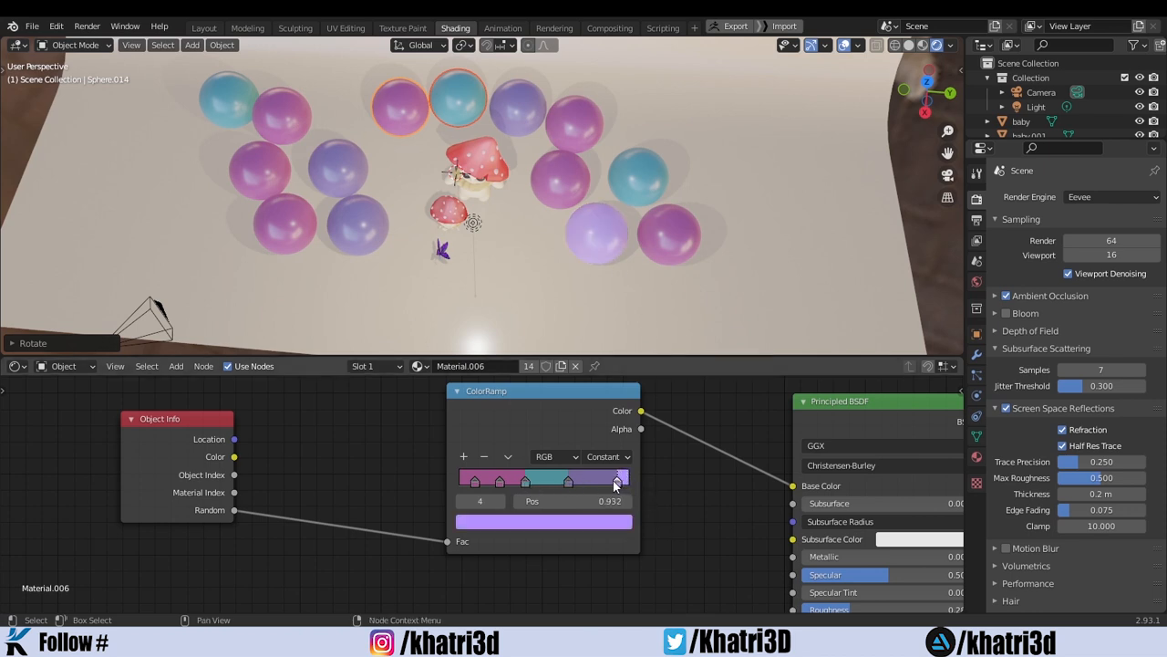
Color the ramp's first stop dark yellow and shift the next two stops along, placing the magenta one at 0.344.
left_click(474, 483)
left_click(492, 524)
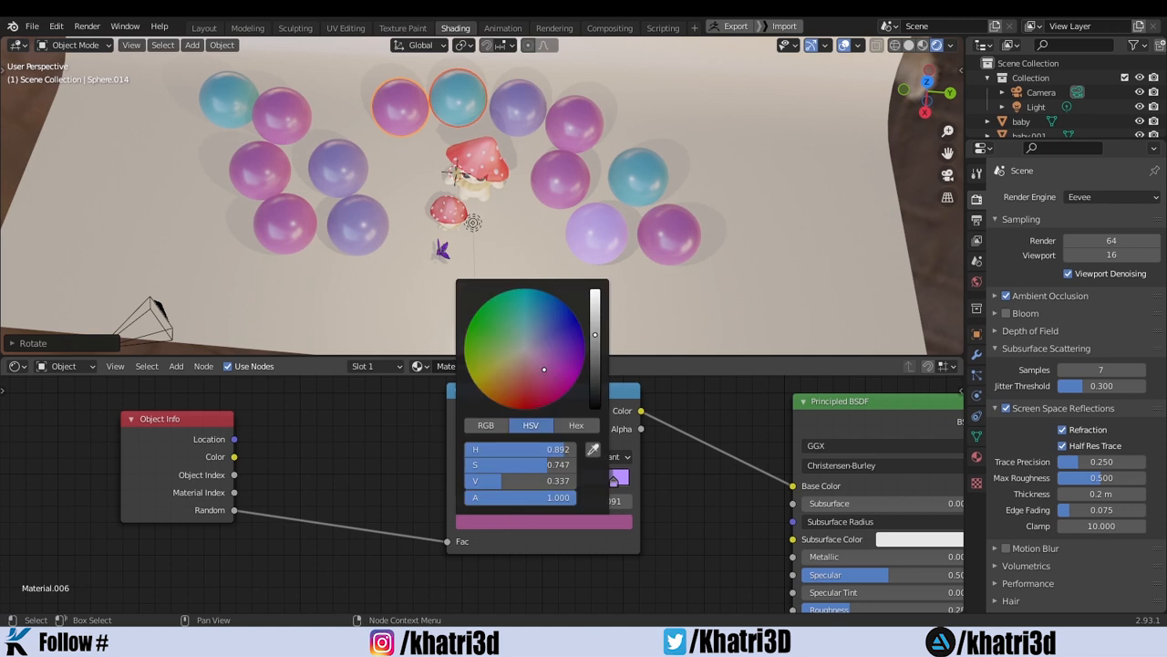
left_click_drag(543, 369, 491, 376)
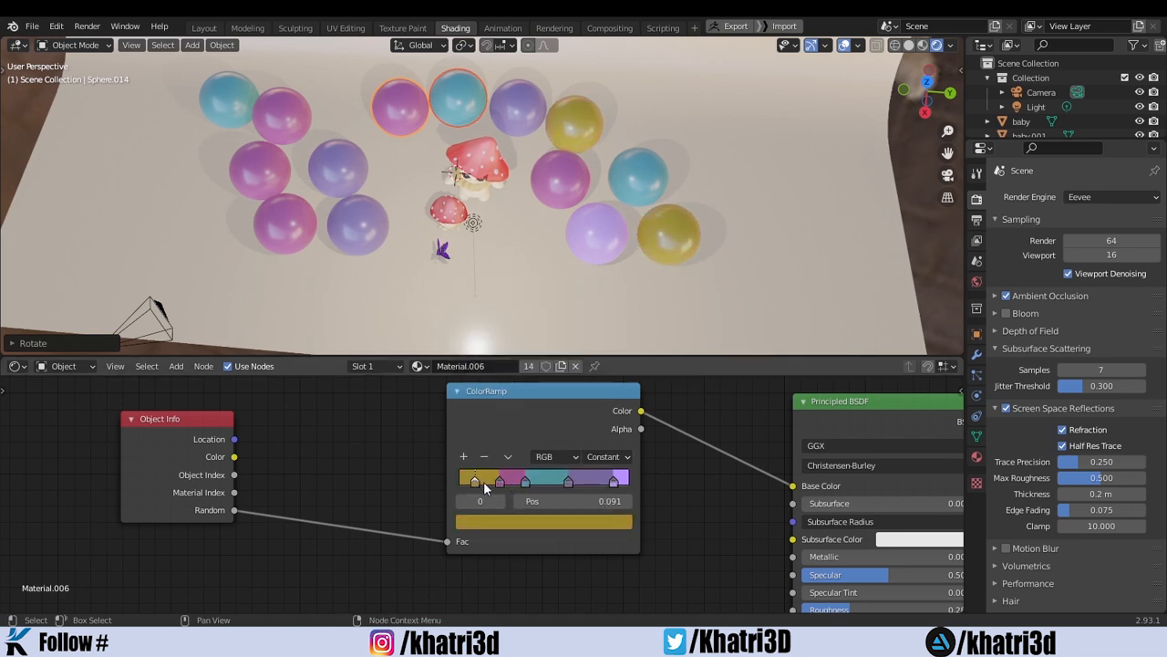
mouse_move(525, 484)
left_mouse_down()
mouse_move(538, 484)
mouse_move(518, 484)
left_mouse_up()
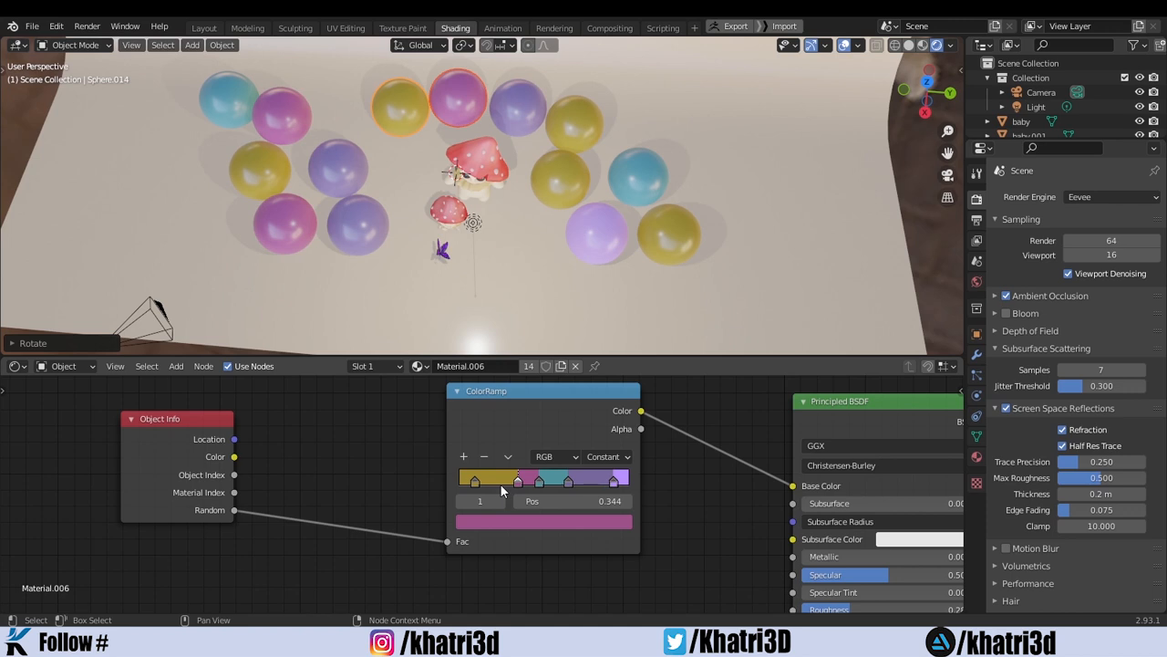
Lighten the ramp's yellow first stop to a pastel with saturation 0.747 and value 0.658.
left_click(473, 480)
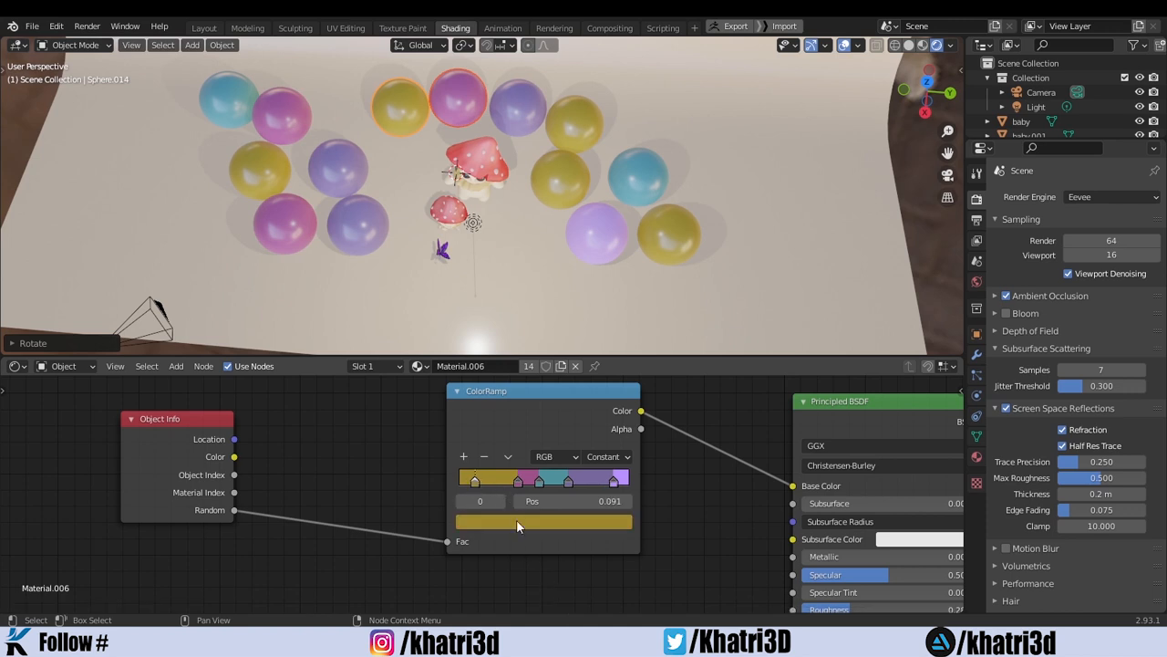
left_click(516, 521)
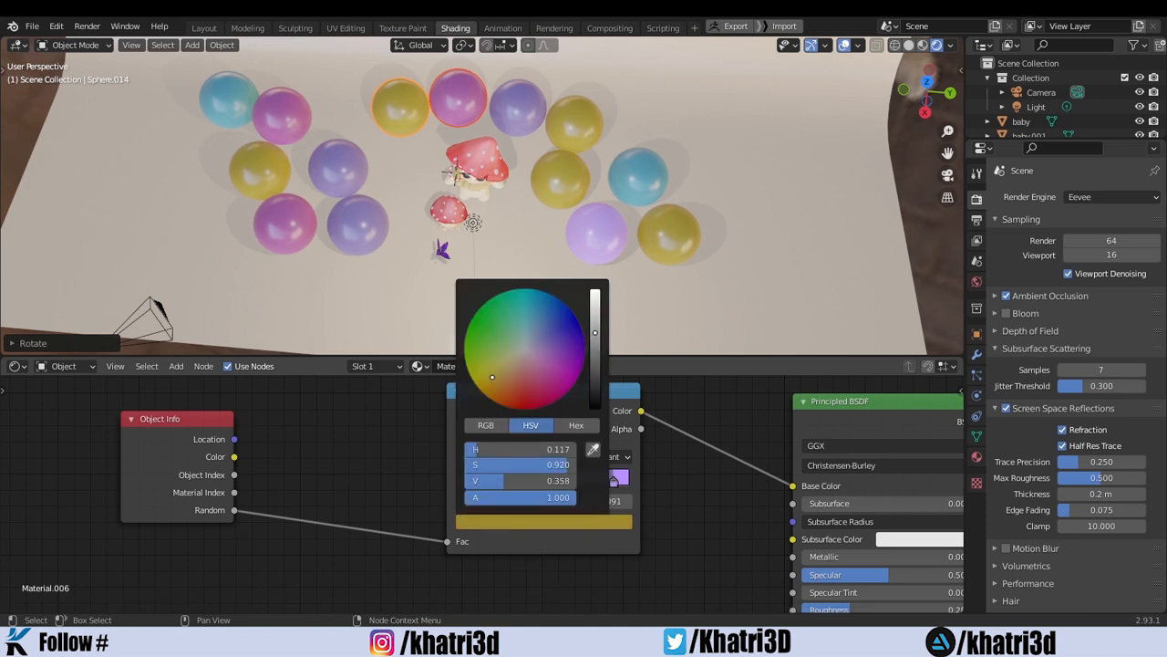
left_click_drag(595, 332, 595, 308)
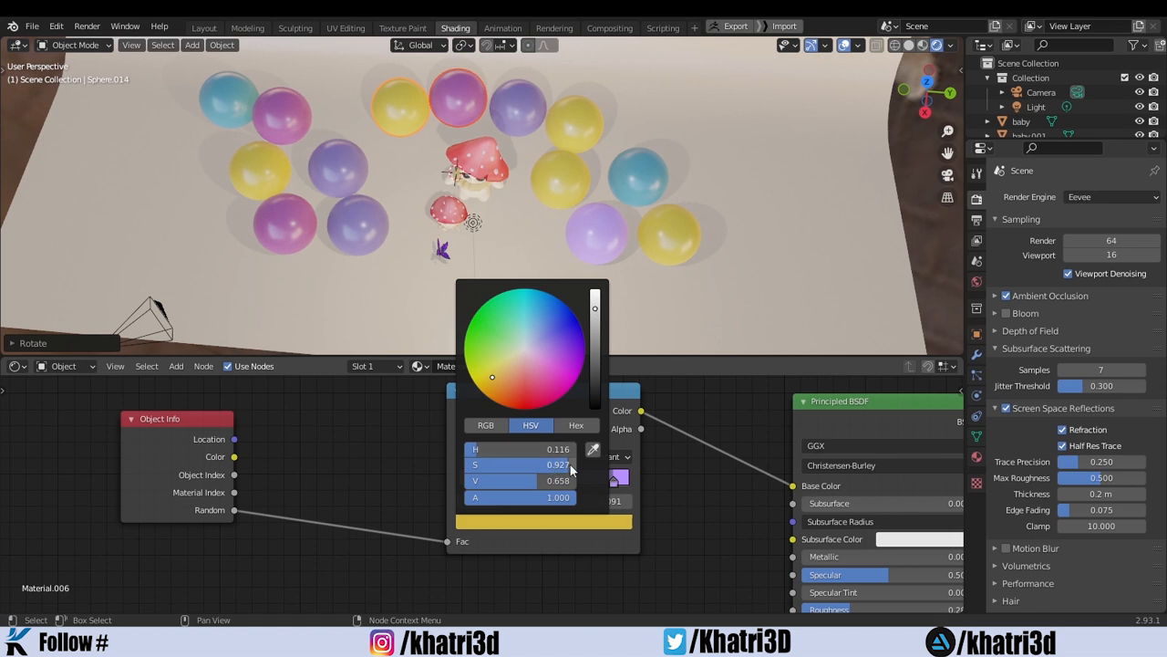
left_click_drag(572, 468, 552, 469)
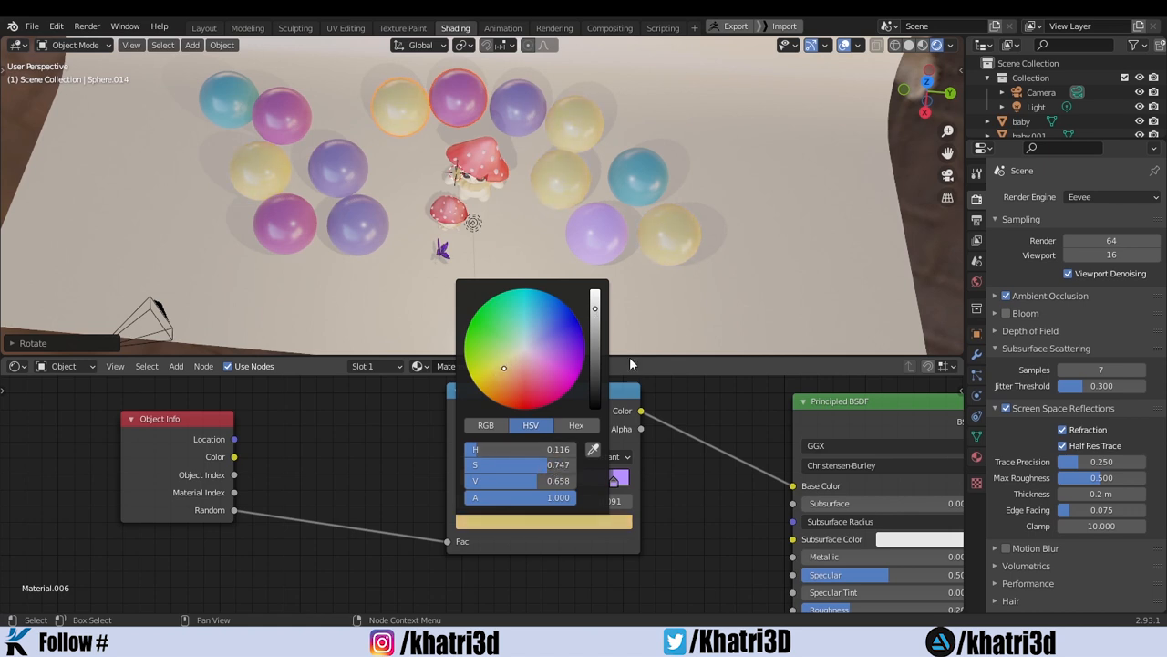
Turn the ramp's magenta second stop light pink with saturation 0.597 and value 0.702.
left_click(522, 478)
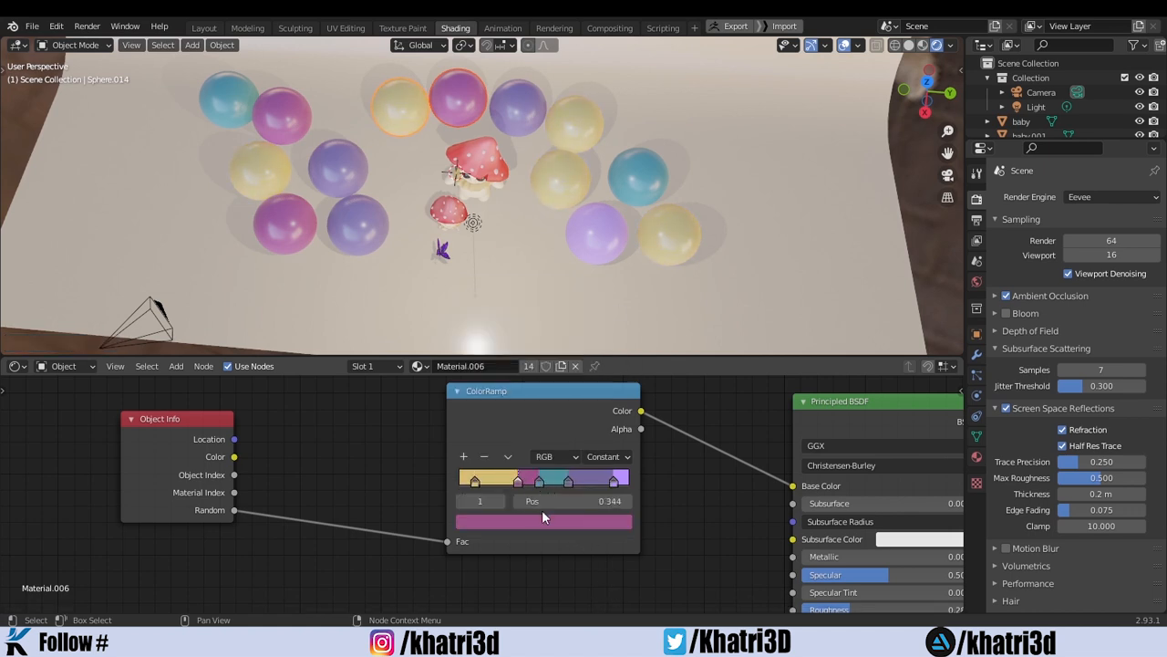
left_click(543, 519)
left_click_drag(595, 336, 595, 306)
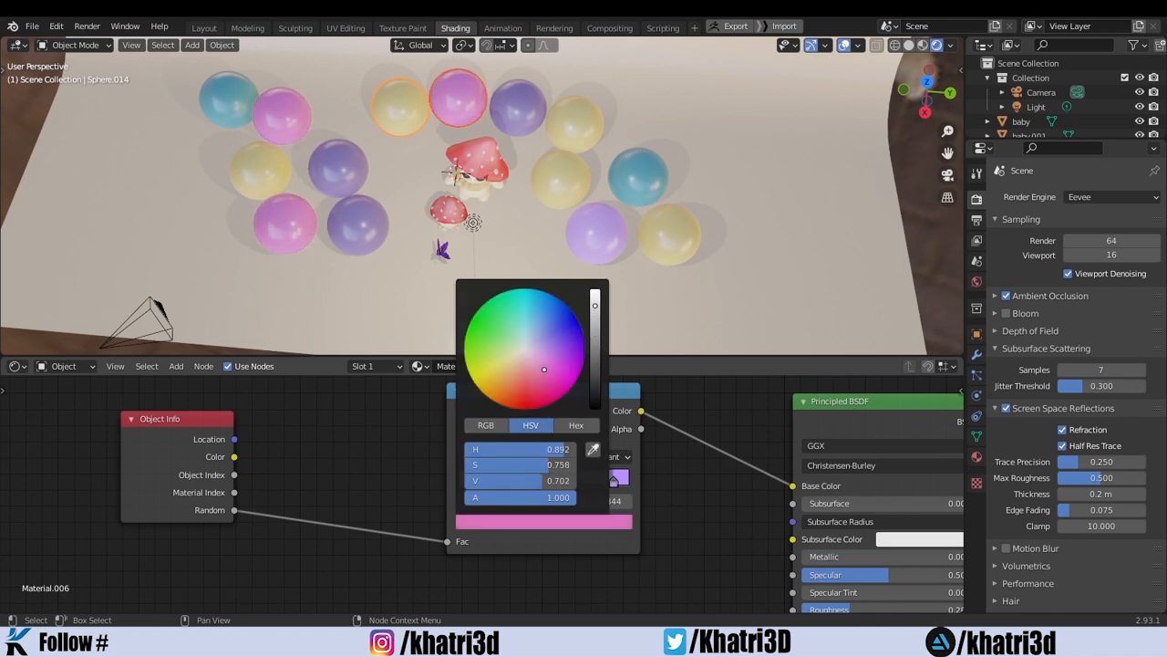
left_click_drag(558, 464, 539, 456)
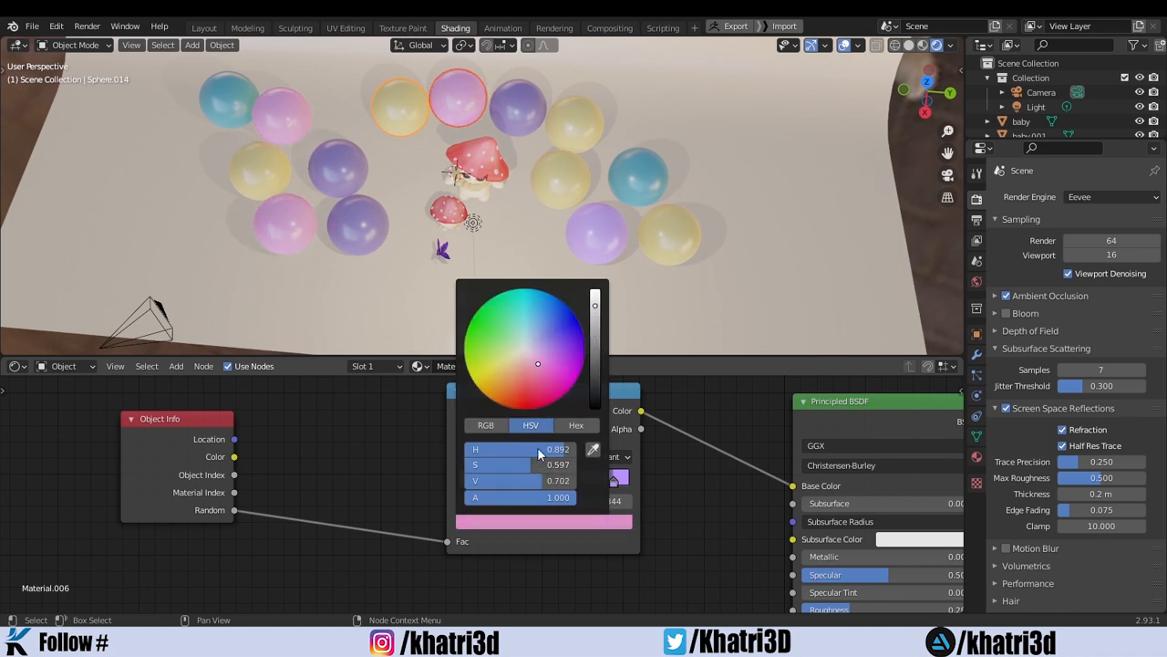
Lower the saturation of the ramp's last stop for a paler violet.
left_click(598, 481)
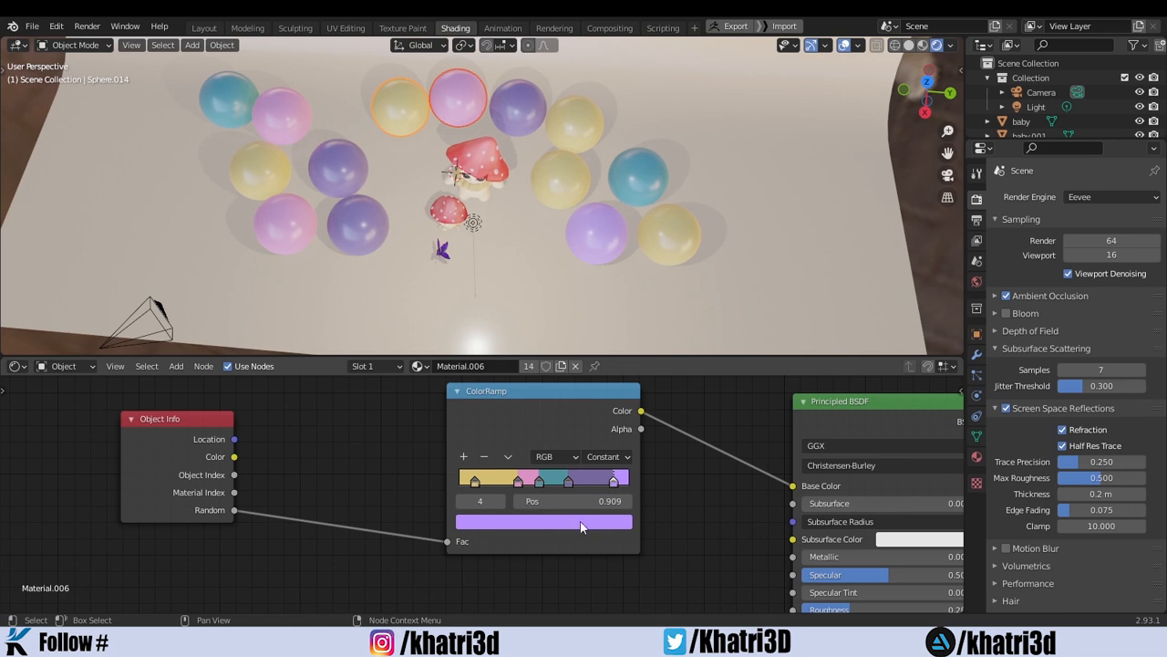
left_click(580, 521)
mouse_move(558, 464)
left_mouse_down()
mouse_move(530, 465)
mouse_move(543, 465)
left_mouse_up()
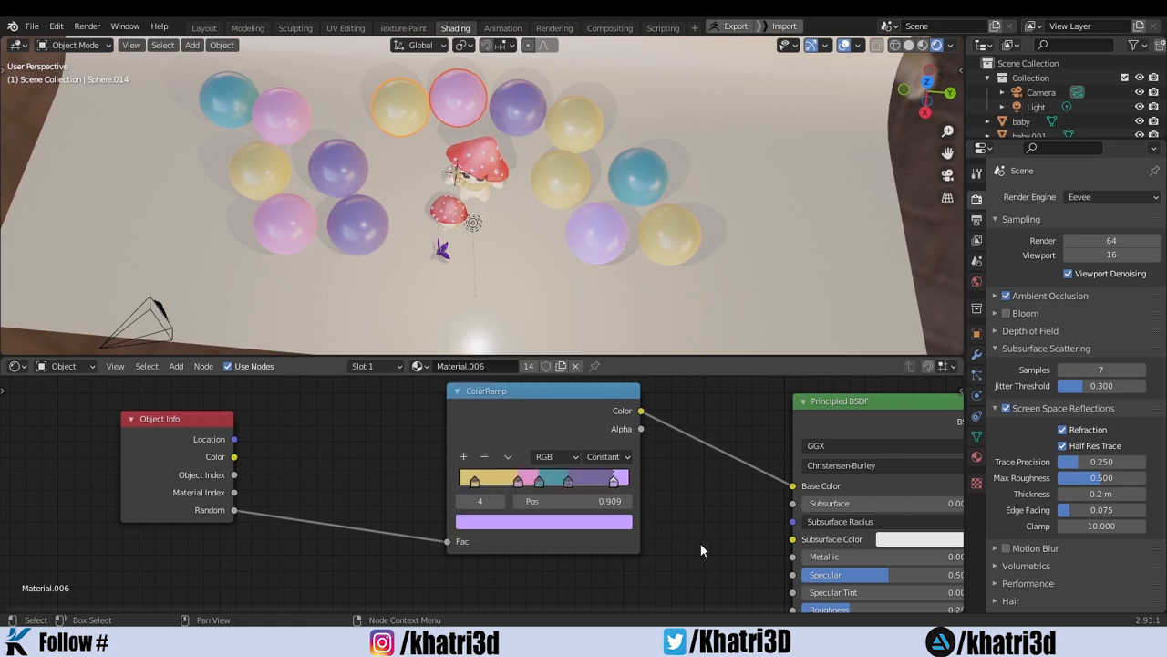
Move the ColorRamp node slightly lower in the node graph and set its pink stop's position to 0.330.
scroll(700, 543, "down", 2)
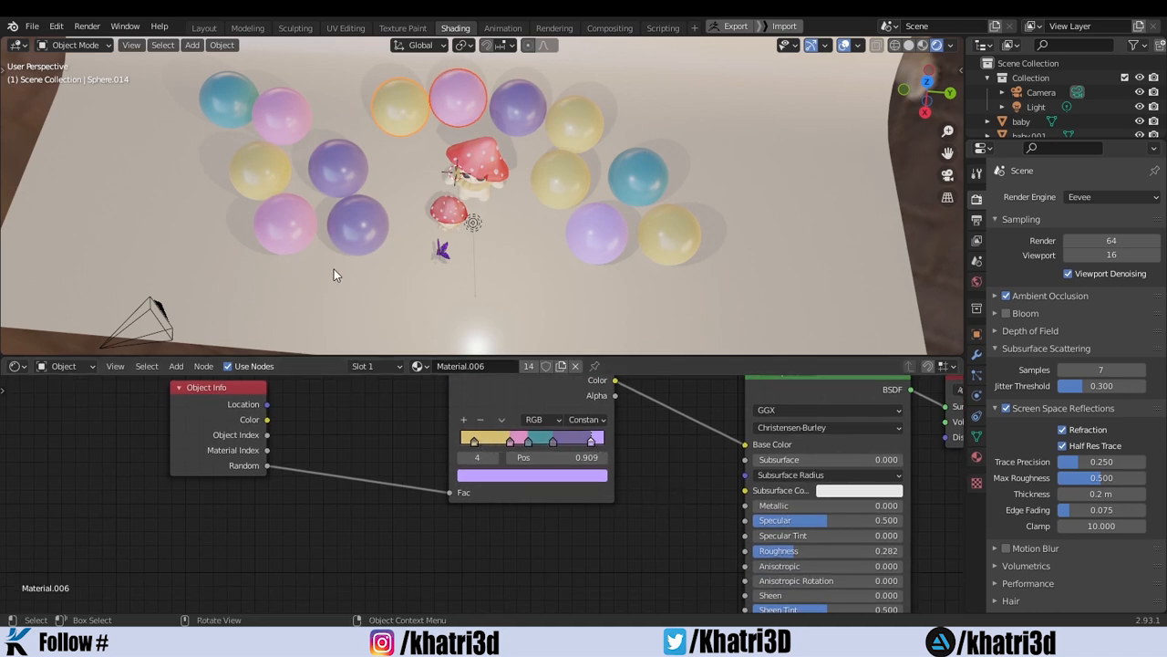
middle_click_drag(530, 284, 546, 202)
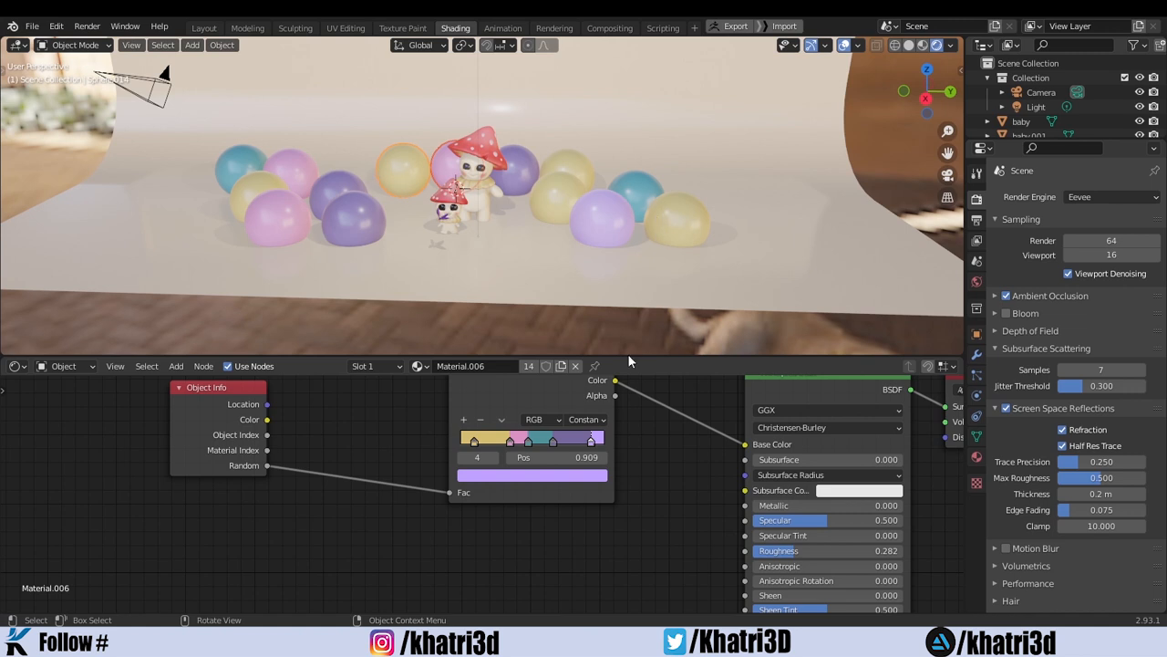
left_click_drag(477, 442, 499, 478)
left_click(501, 473)
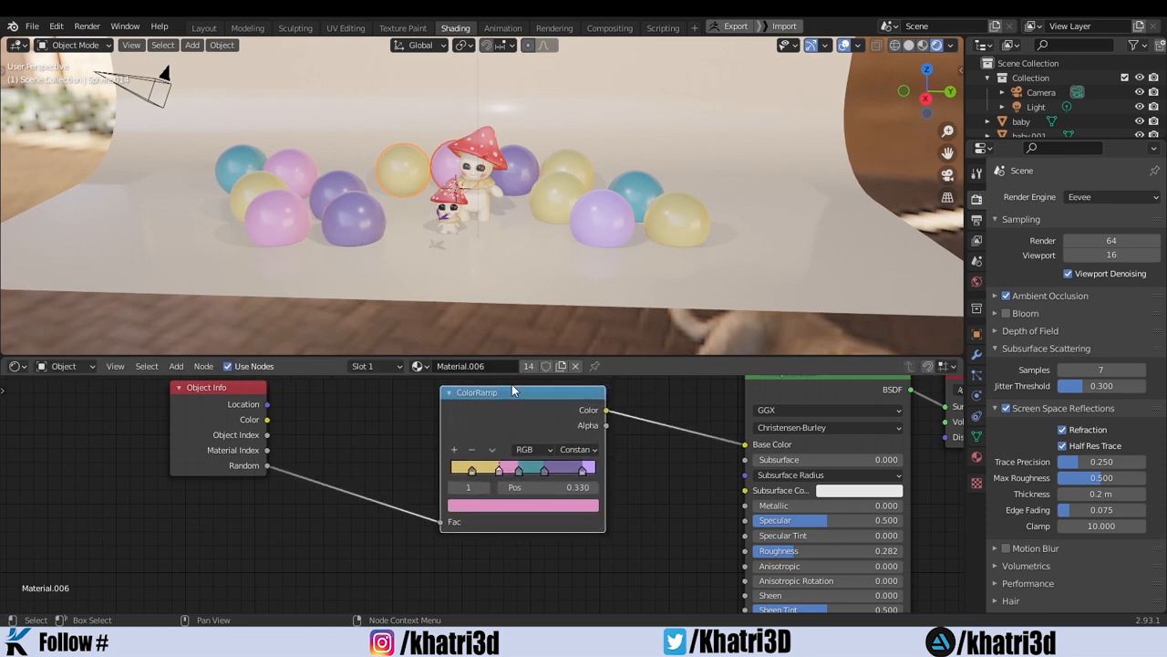
scroll(487, 197, "up", 4)
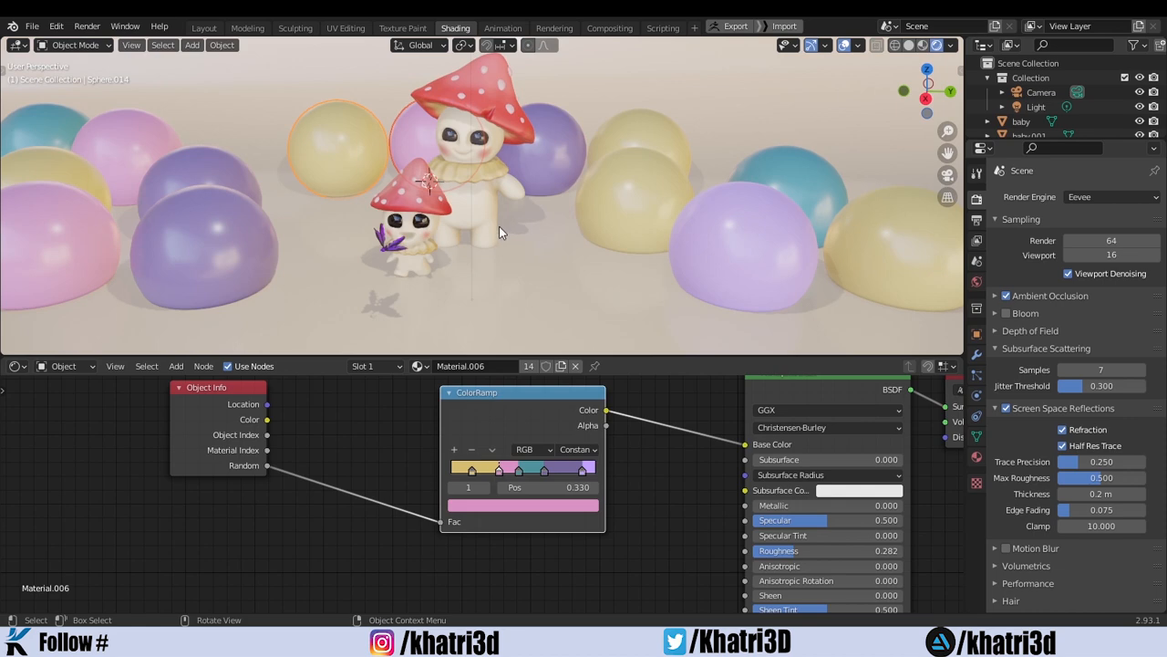
middle_click_drag(499, 229, 544, 169)
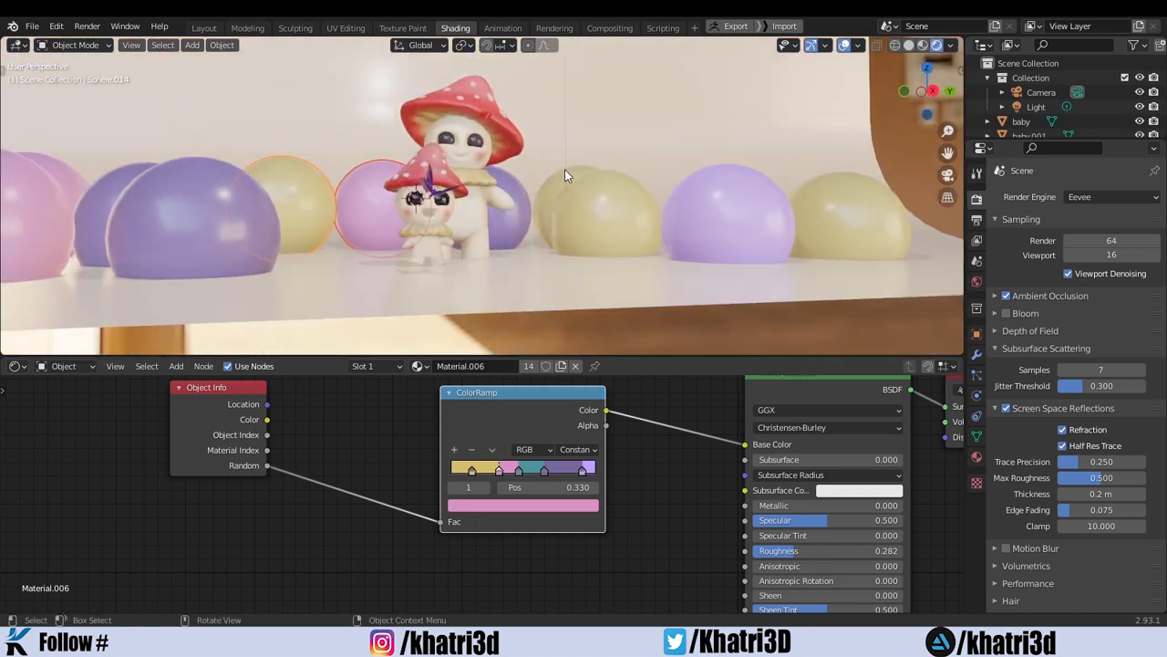
scroll(666, 184, "down", 6)
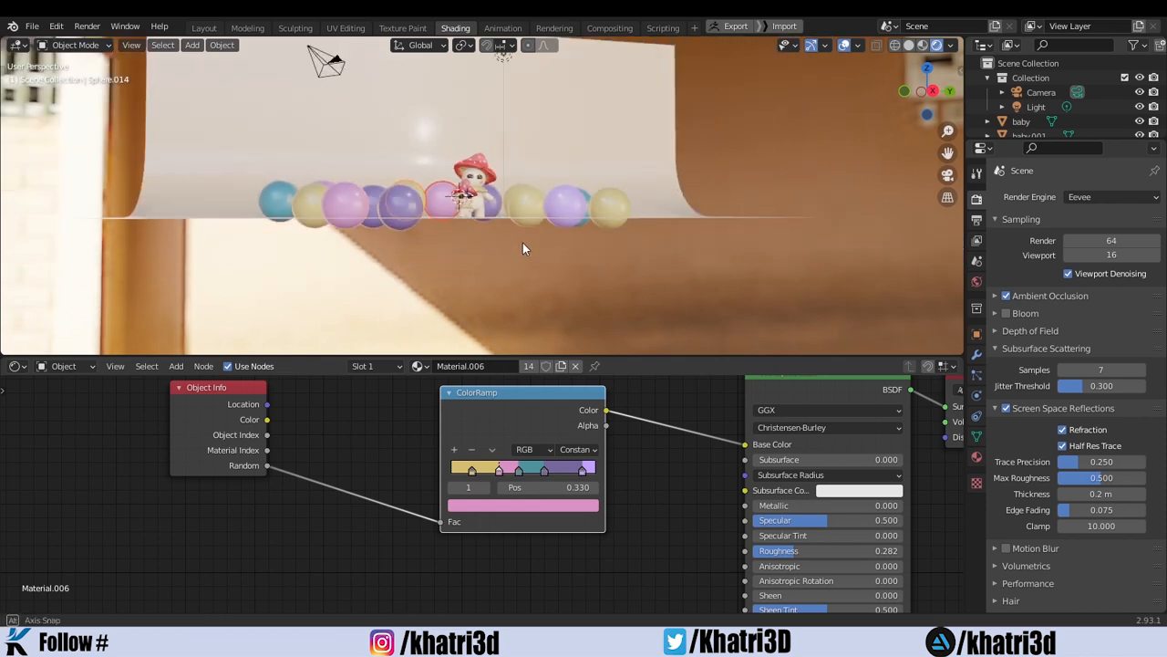
middle_click_drag(523, 249, 503, 268)
scroll(510, 235, "up", 5)
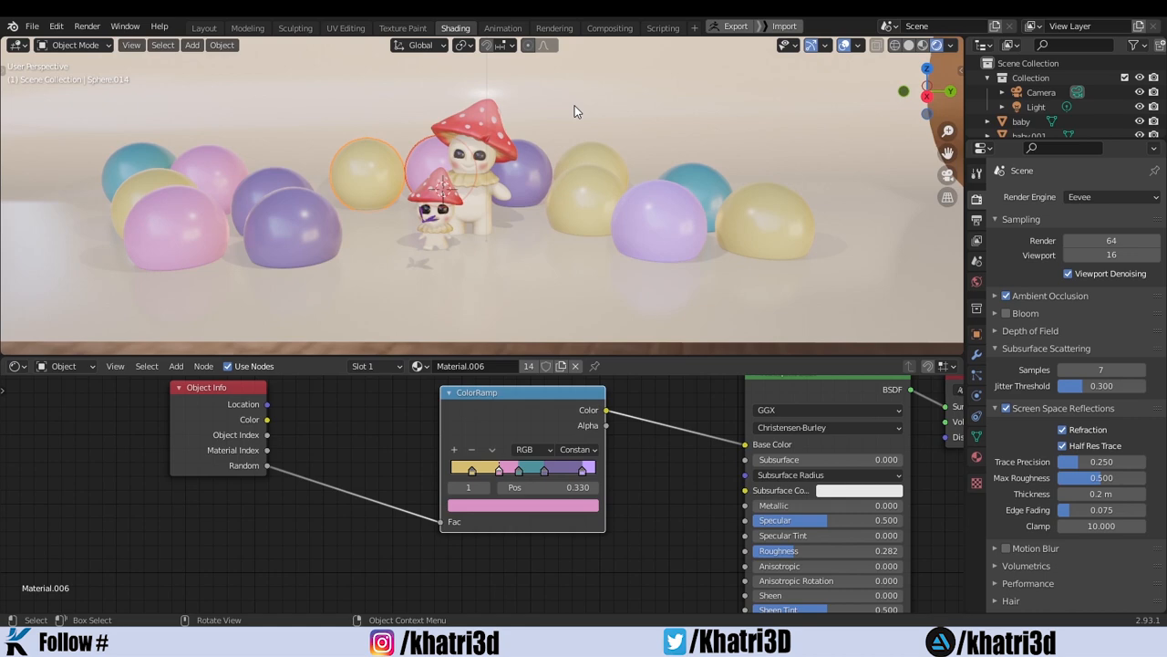
Look through the scene camera and lock the camera to the view.
key("KP_0")
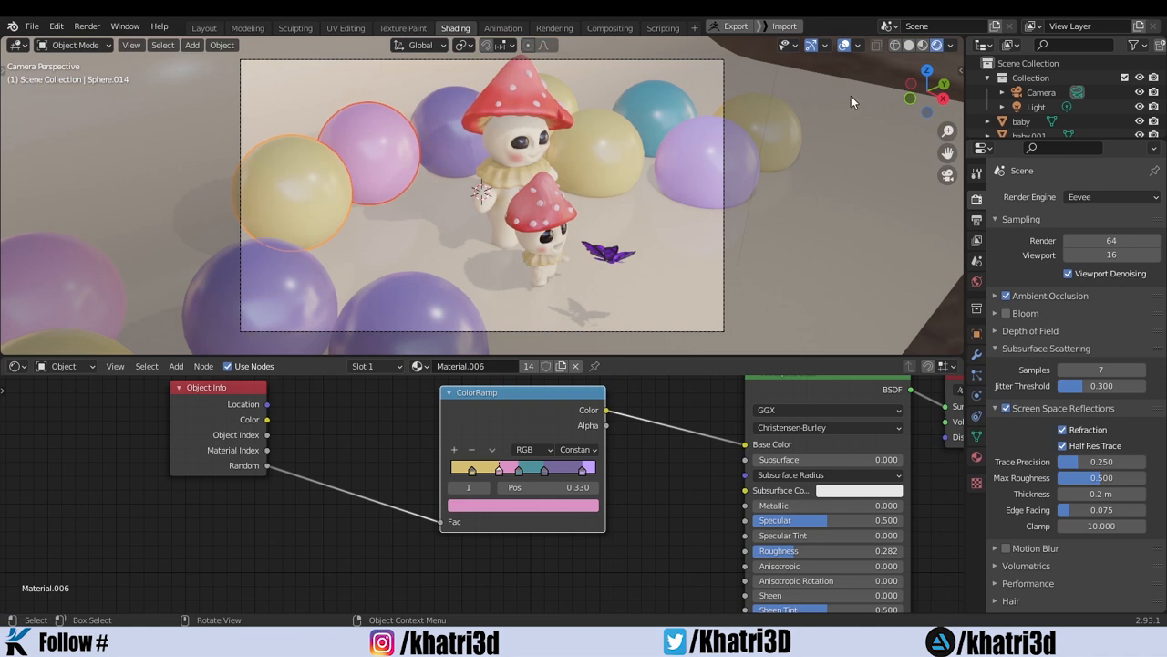
left_click(960, 66)
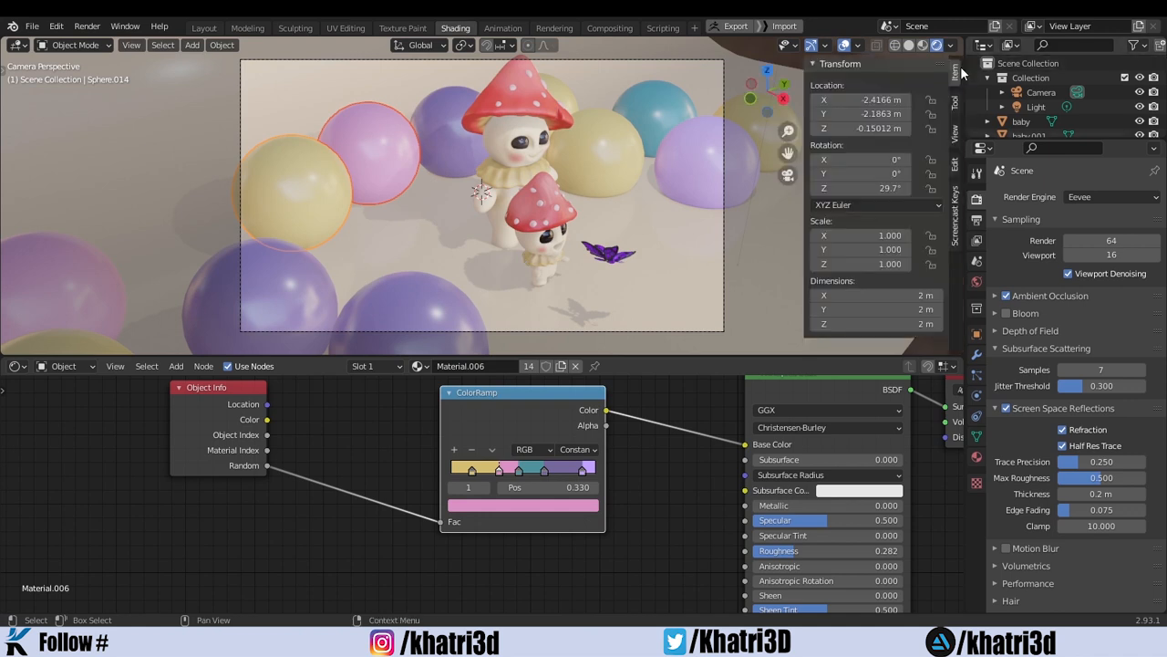
left_click(955, 134)
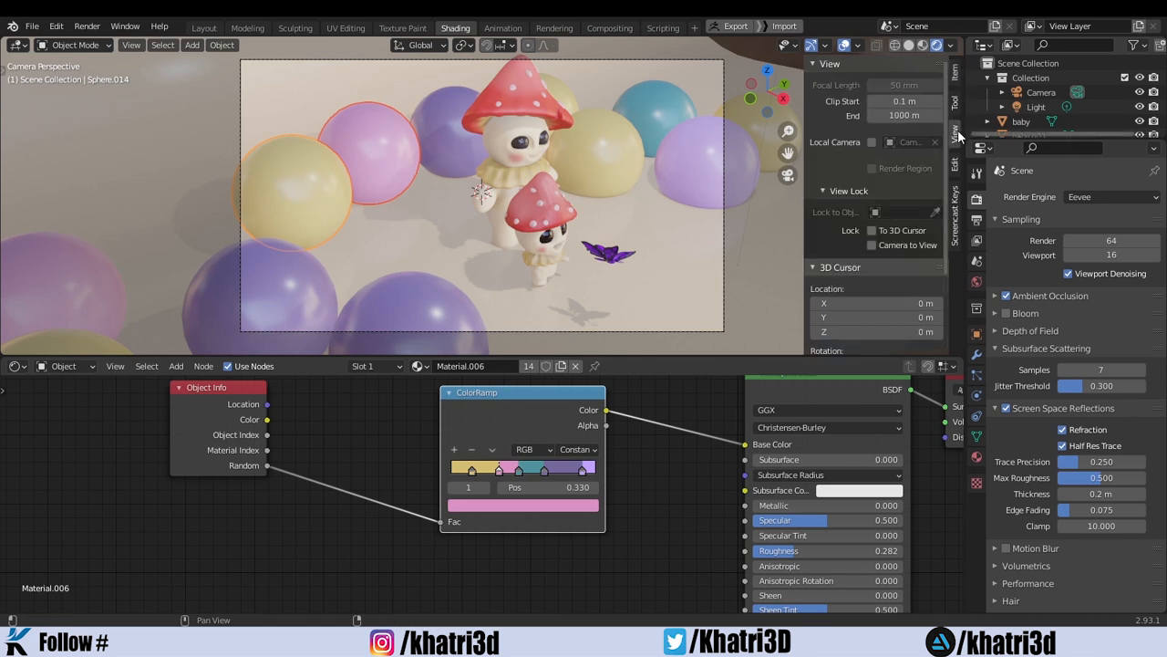
left_click(909, 246)
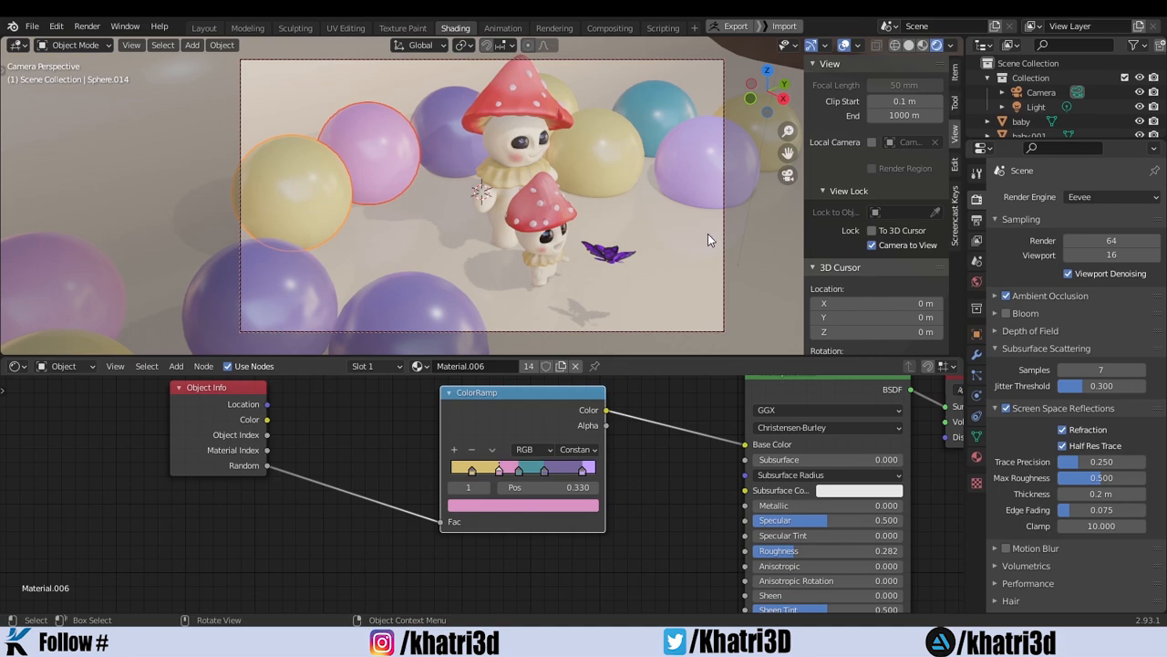
Reframe the camera to a low front view of the characters and split the 3D viewport into two side-by-side views, hiding the second view's sidebar.
middle_click_drag(707, 233, 597, 168)
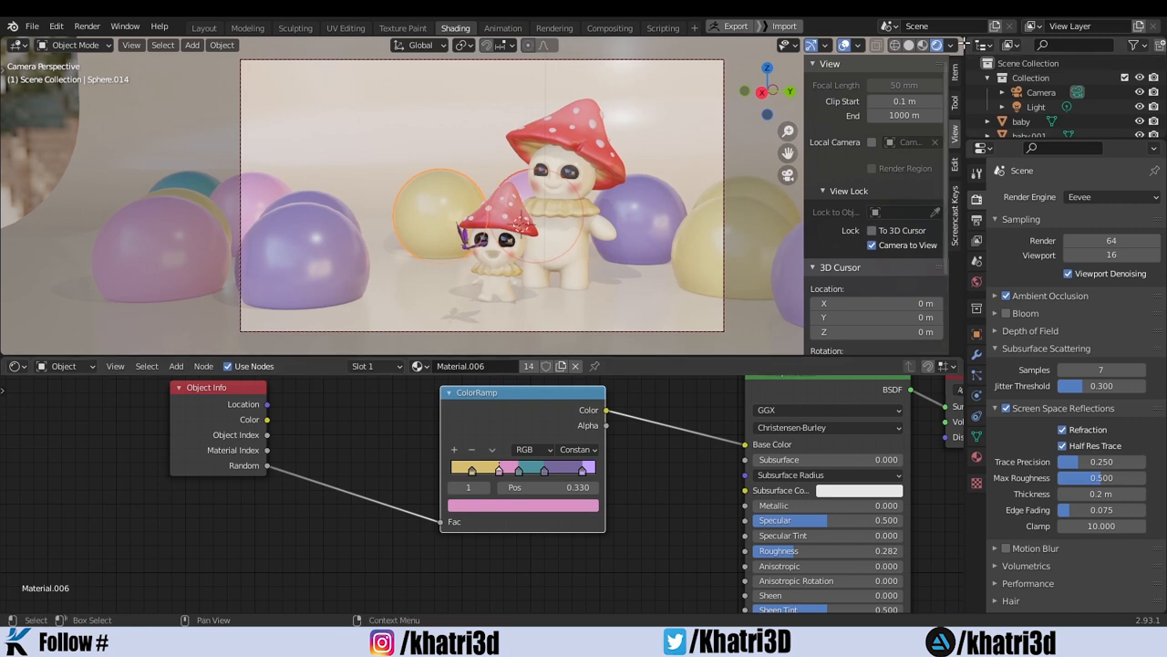
left_click_drag(964, 36, 534, 61)
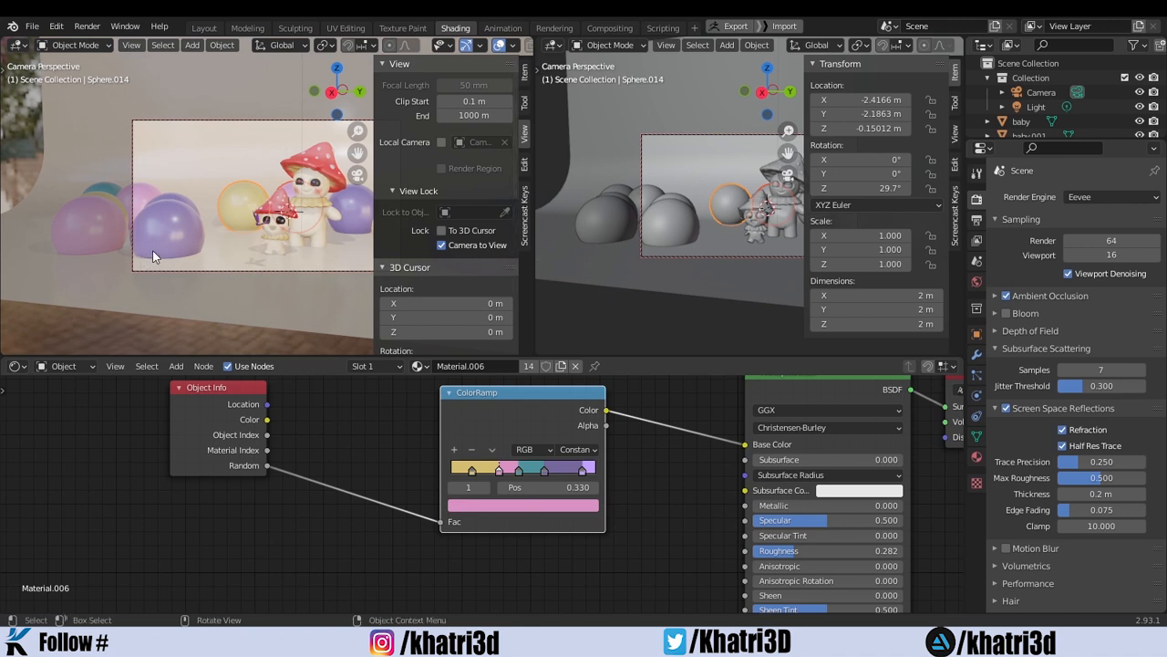
left_click(958, 144)
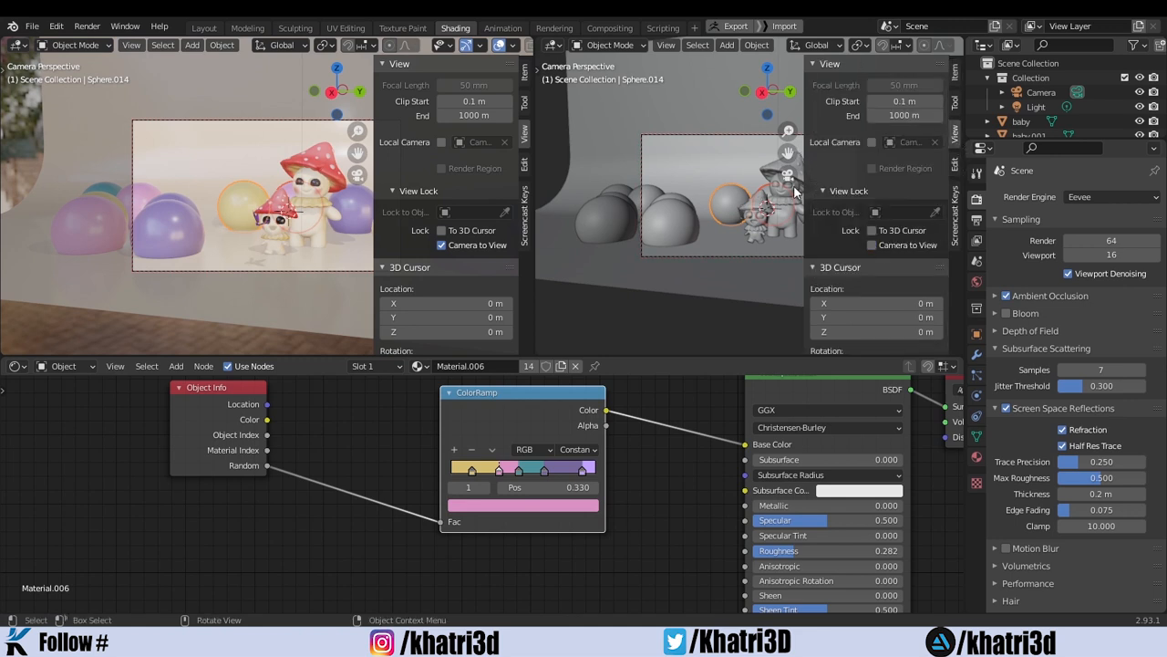
left_click_drag(805, 182, 977, 176)
Delete the existing light above the spheres and characters.
middle_click_drag(641, 185, 731, 199)
scroll(730, 199, "down", 3)
left_click(820, 119)
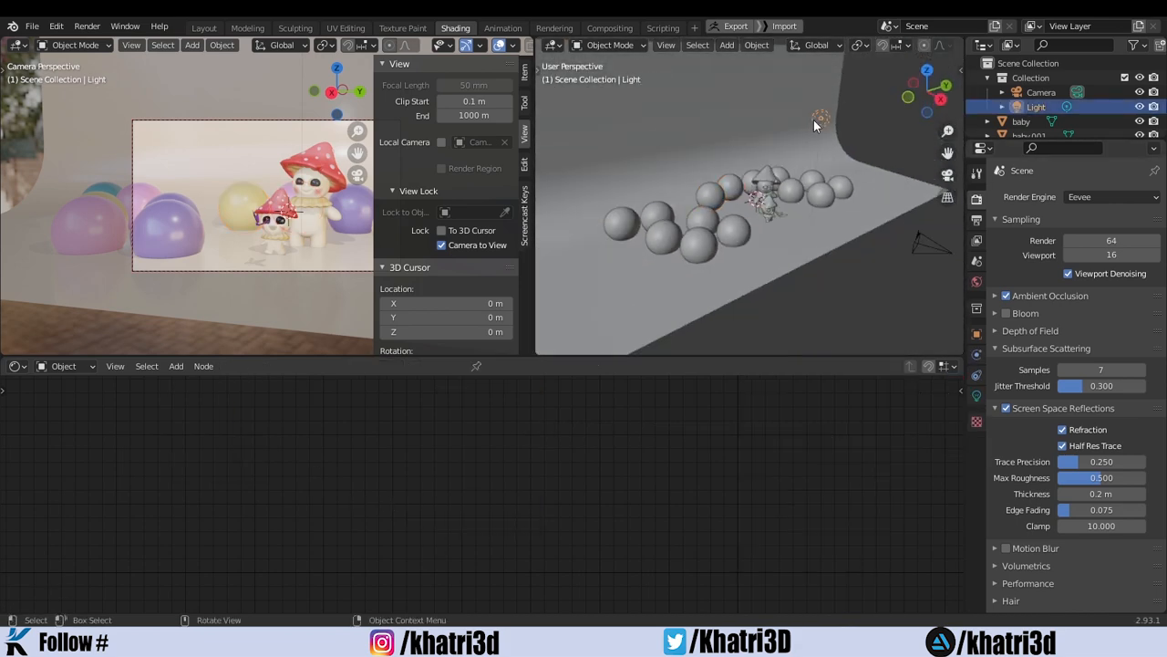
key("Delete")
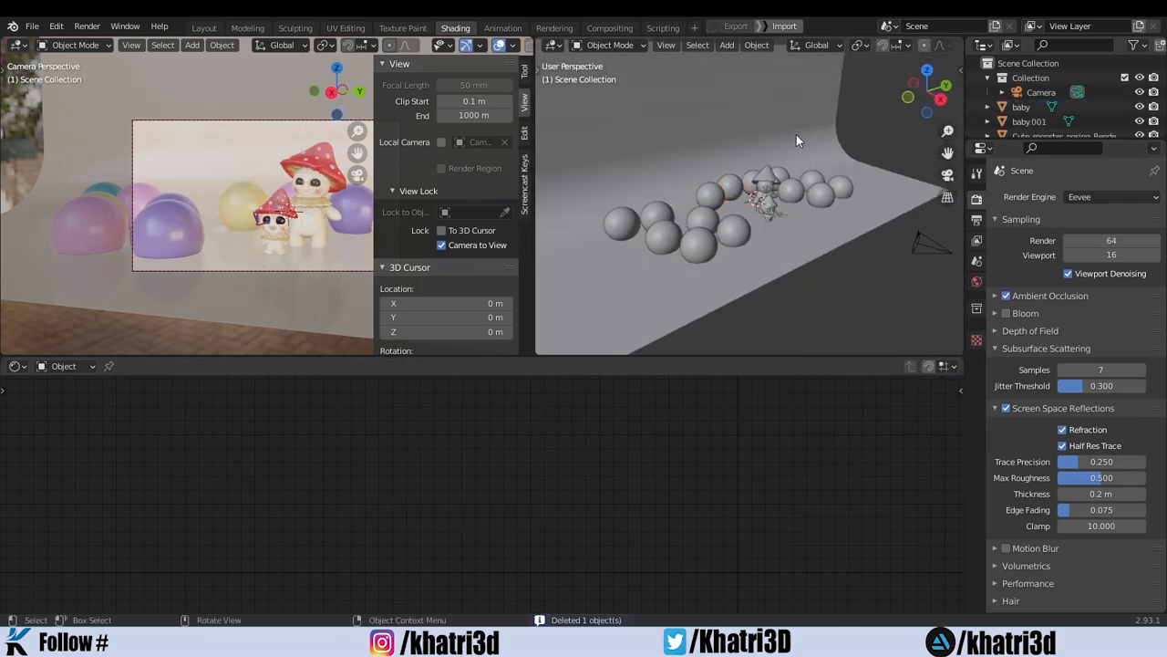
Add an area light and move it up above the mushroom characters.
key("shift+a")
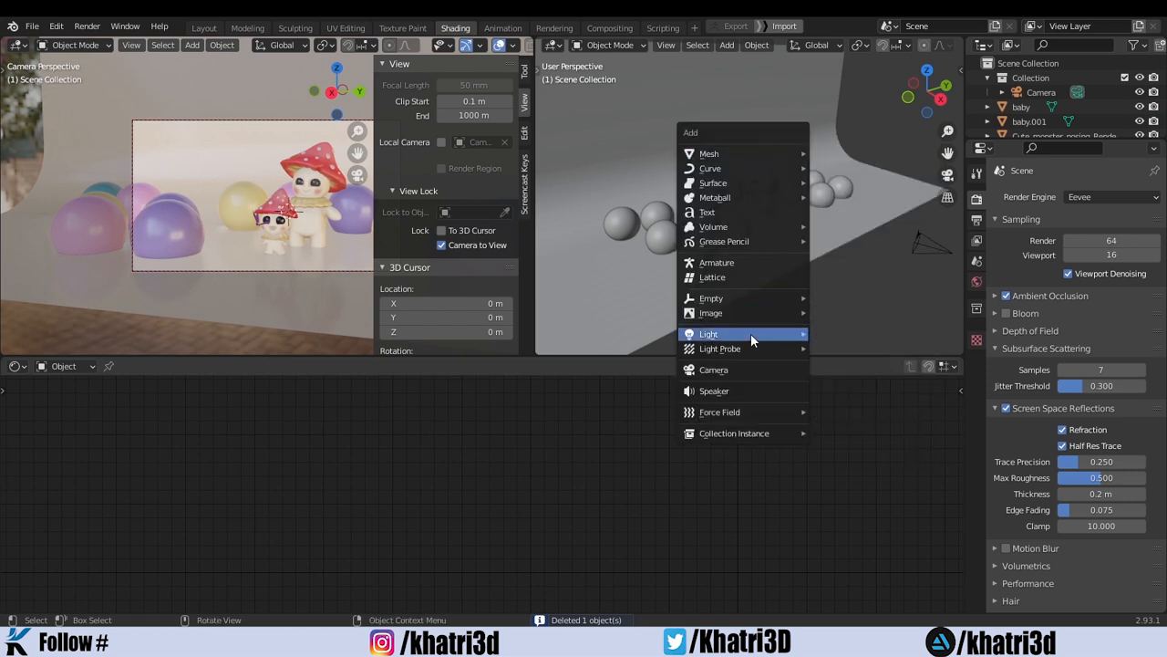
mouse_move(750, 333)
left_click(840, 382)
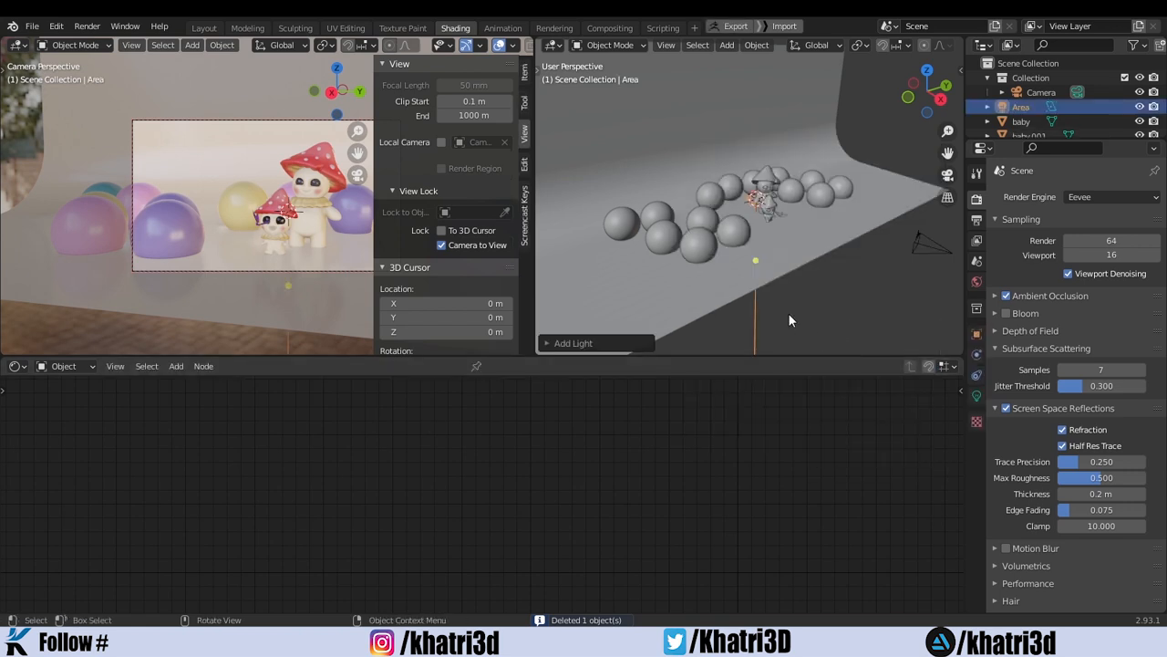
middle_click_drag(789, 313, 779, 235)
key("g")
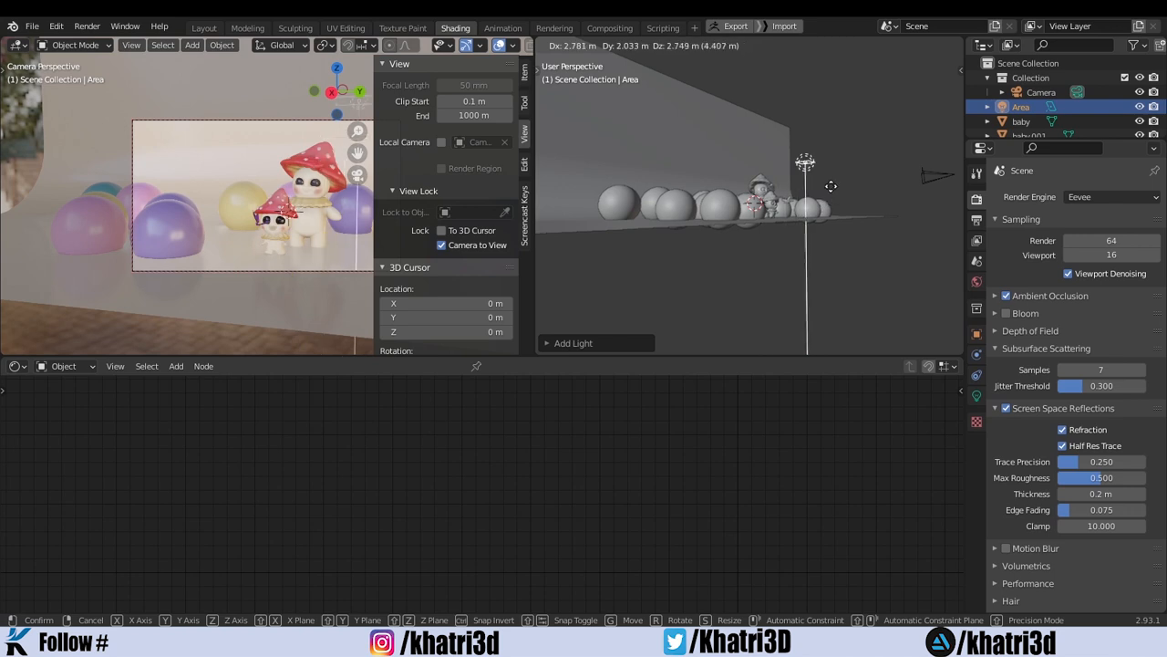
left_click(810, 193)
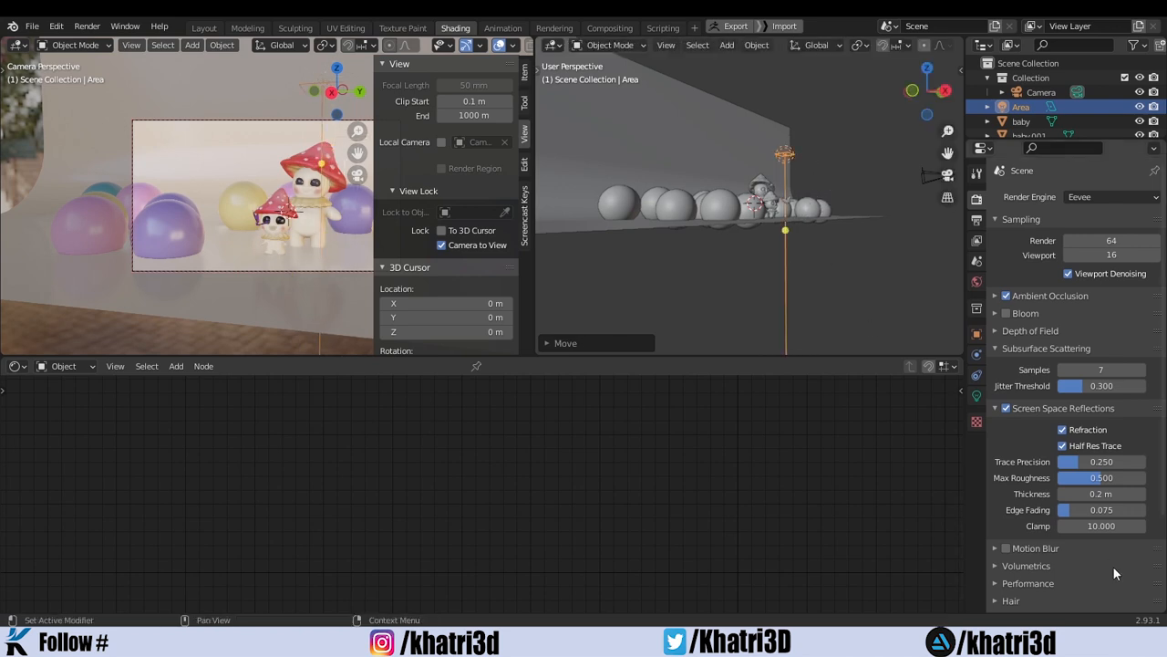
Set the area light's power to 500 W.
left_click(977, 396)
left_click(1084, 290)
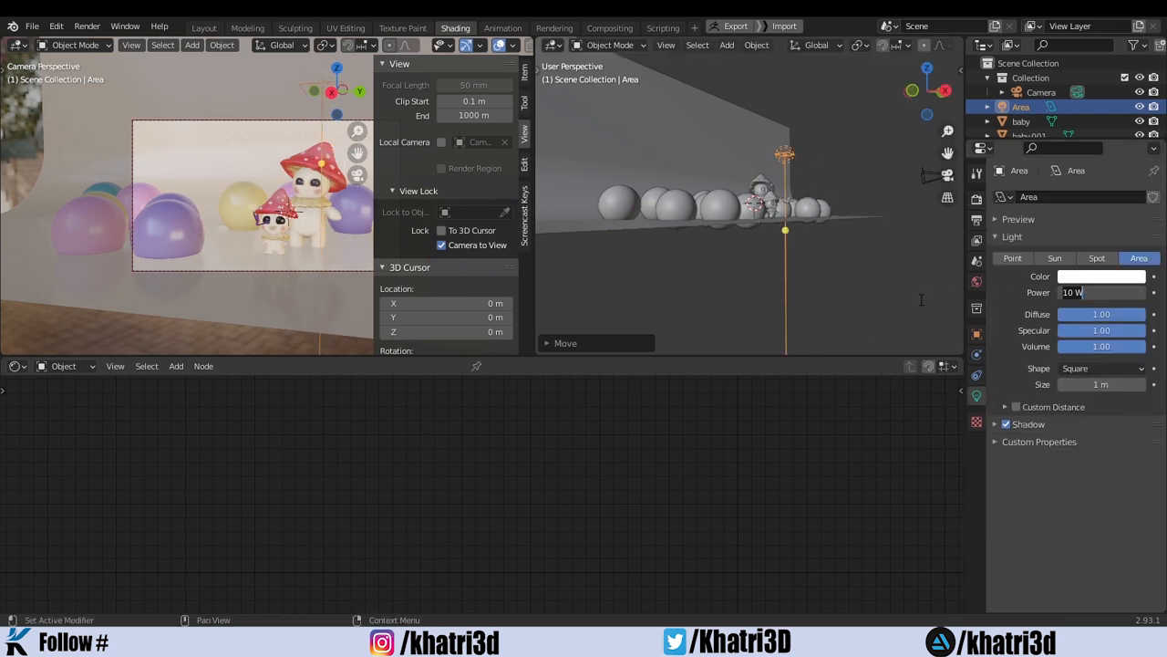
type("500")
key("Return")
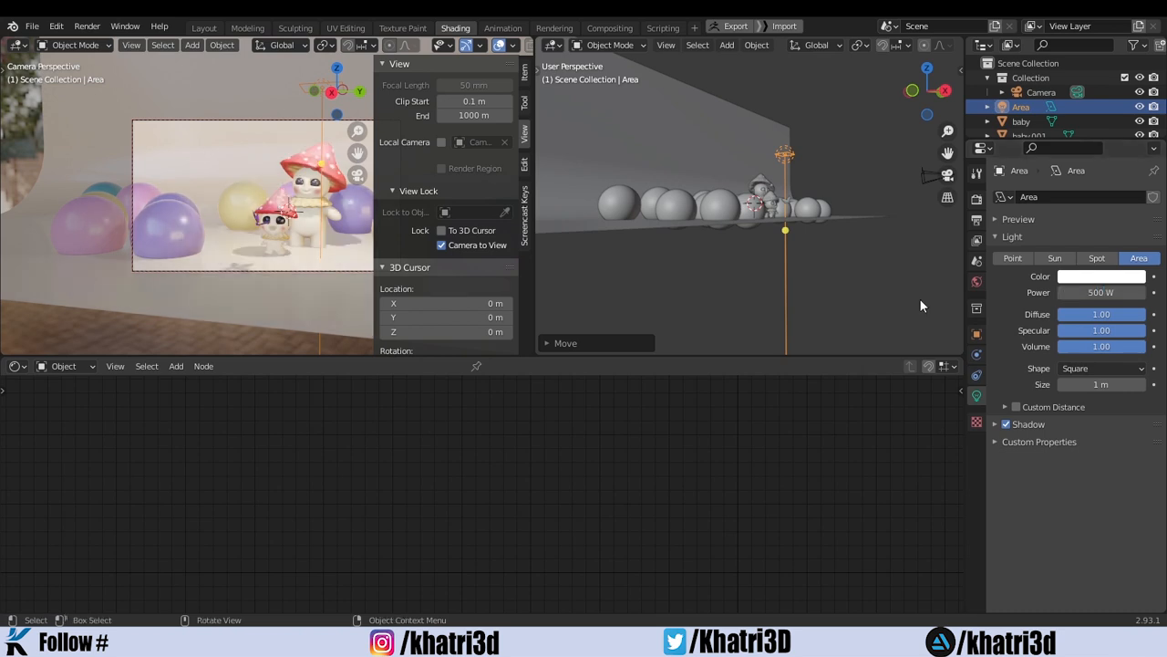
Move the area light in front of the characters and rotate it so it points diagonally down at them.
middle_click_drag(750, 149, 1087, 193)
scroll(728, 179, "up", 3)
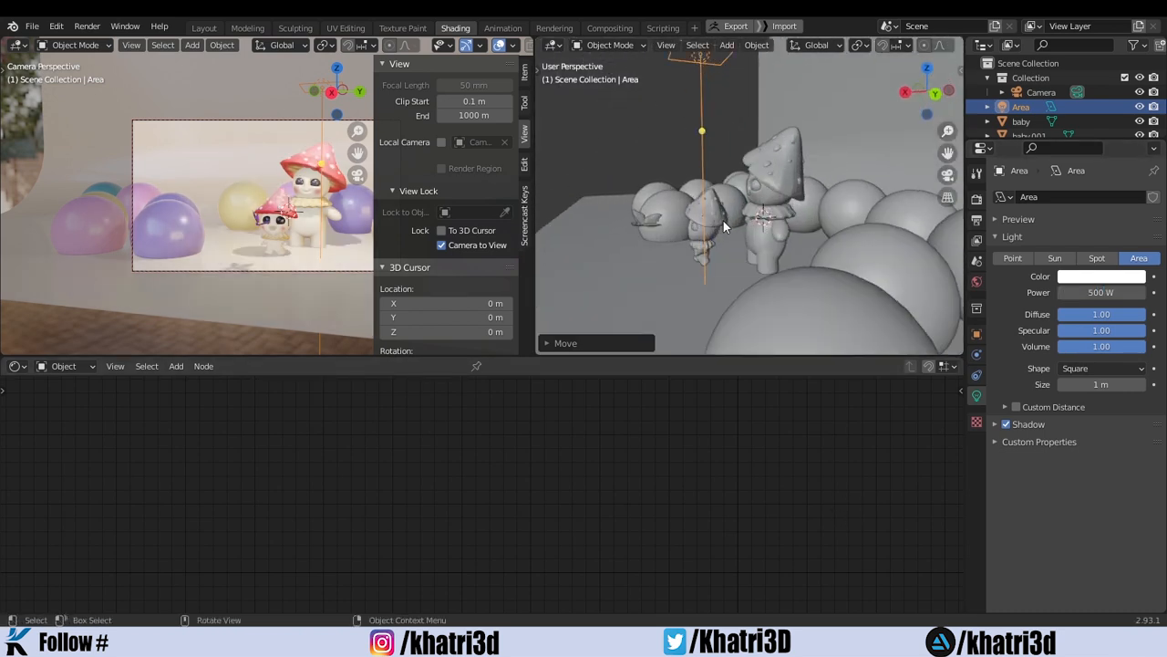
key("g")
left_click(649, 270)
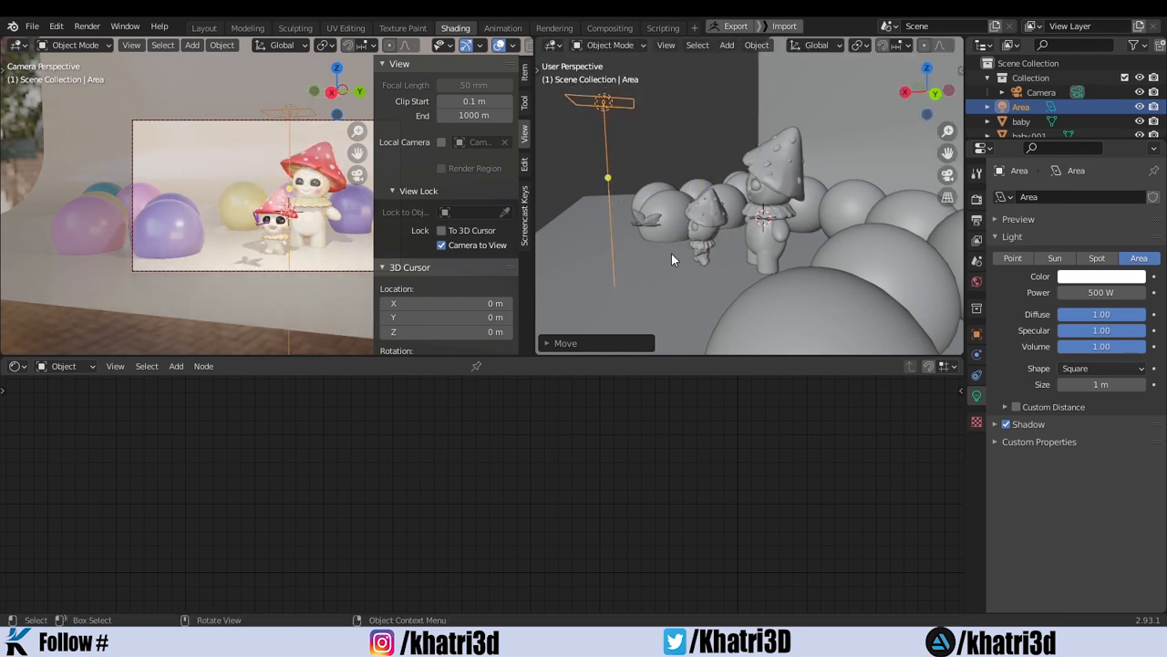
middle_click_drag(671, 253, 690, 225)
key("r")
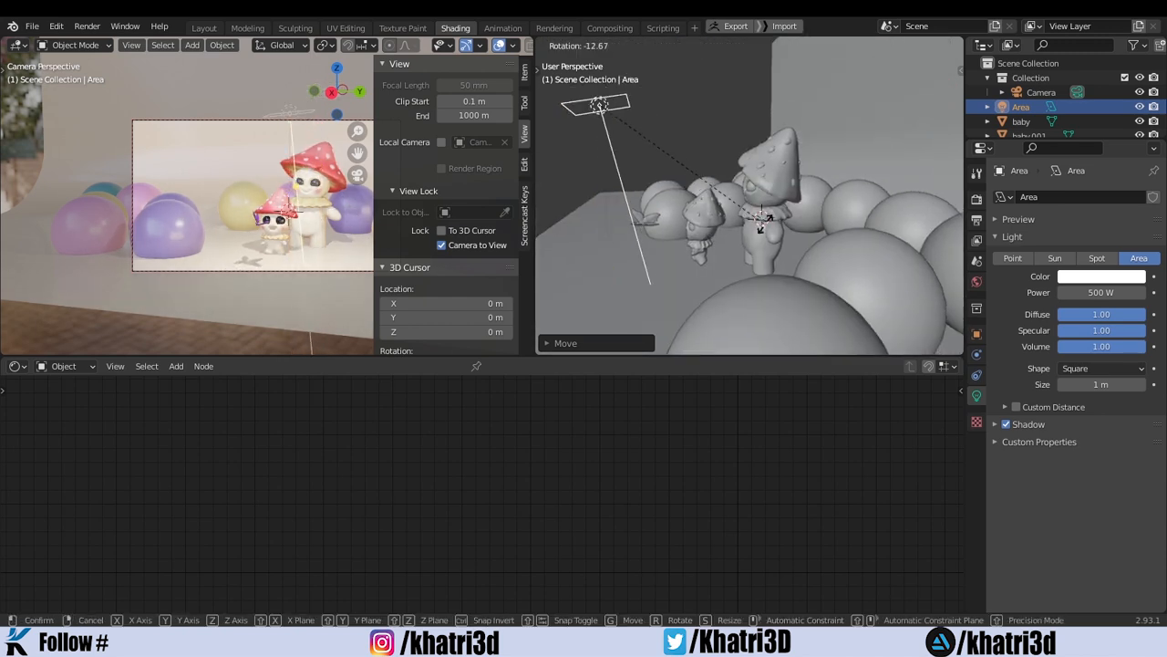
left_click(870, 76)
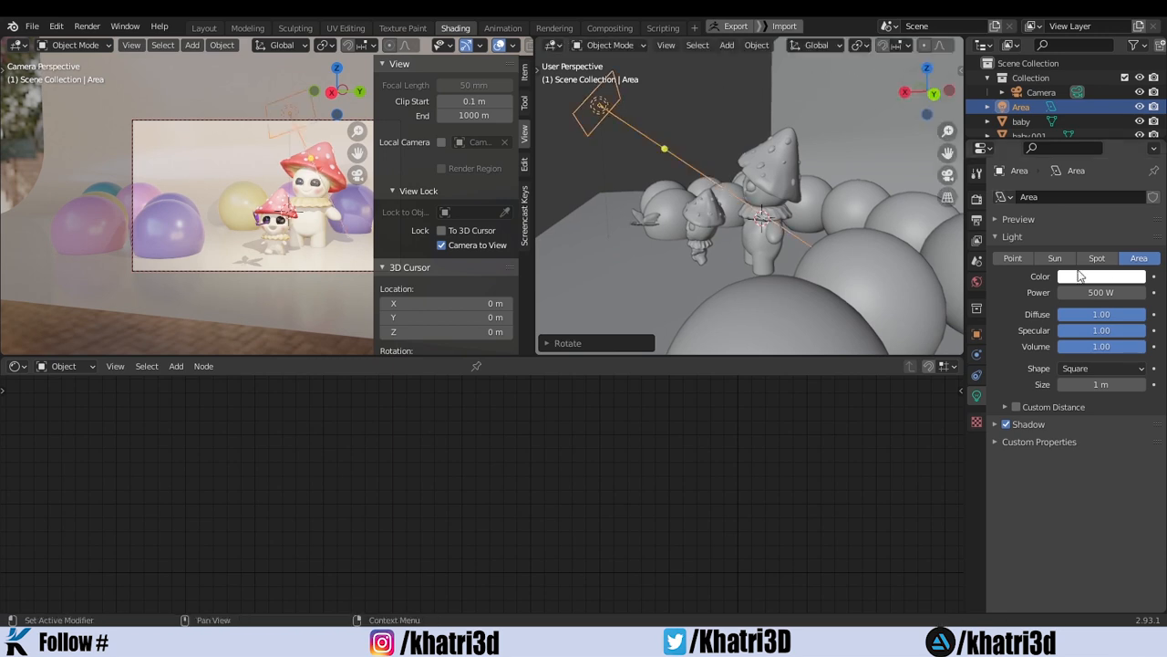
Set the area light's power to 250 W and its size to 3.51 m.
double_click(1094, 290)
type("250")
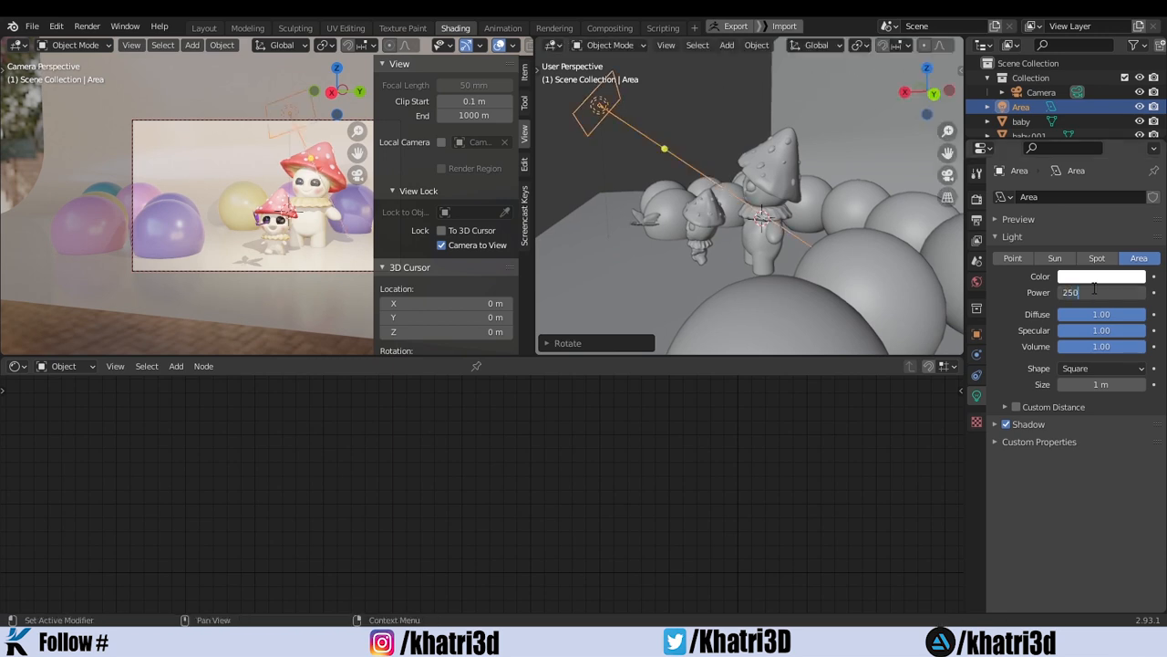
key("Return")
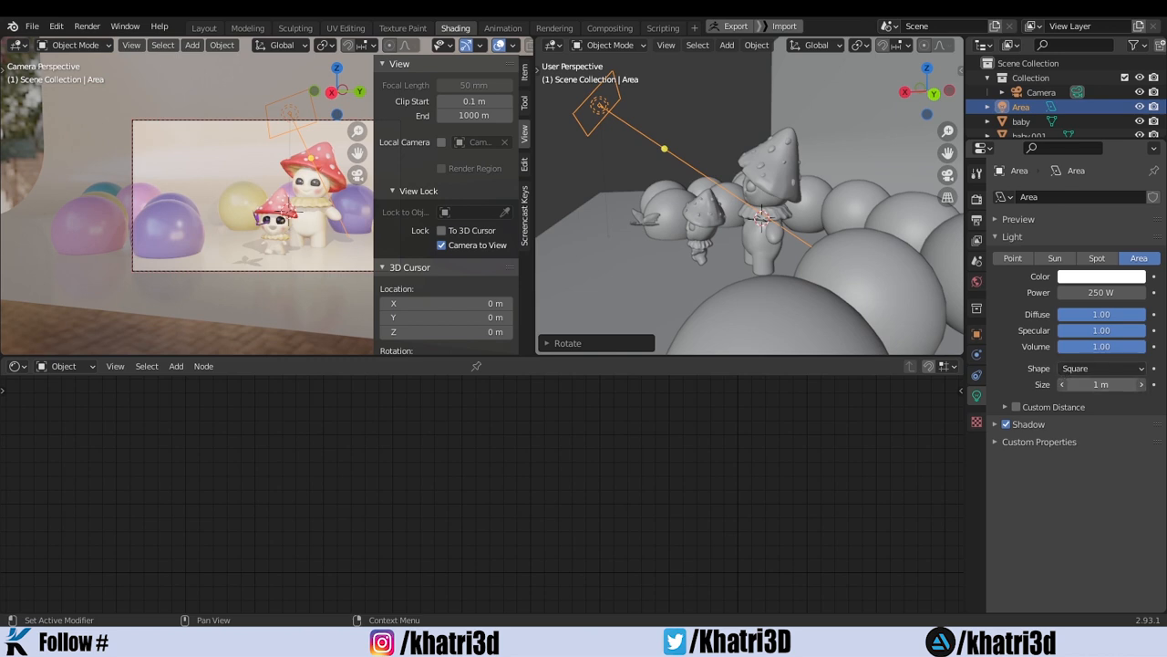
left_click_drag(1101, 384, 1134, 383)
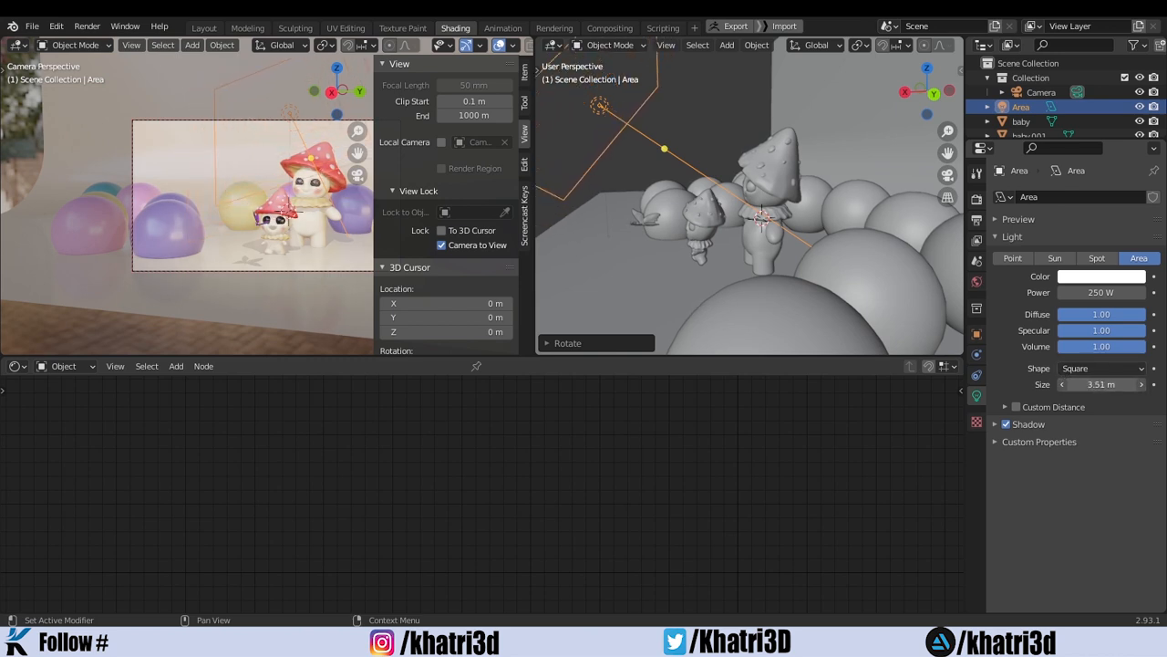
Compare the scene with the area light's shadow off and on.
left_click(1005, 424)
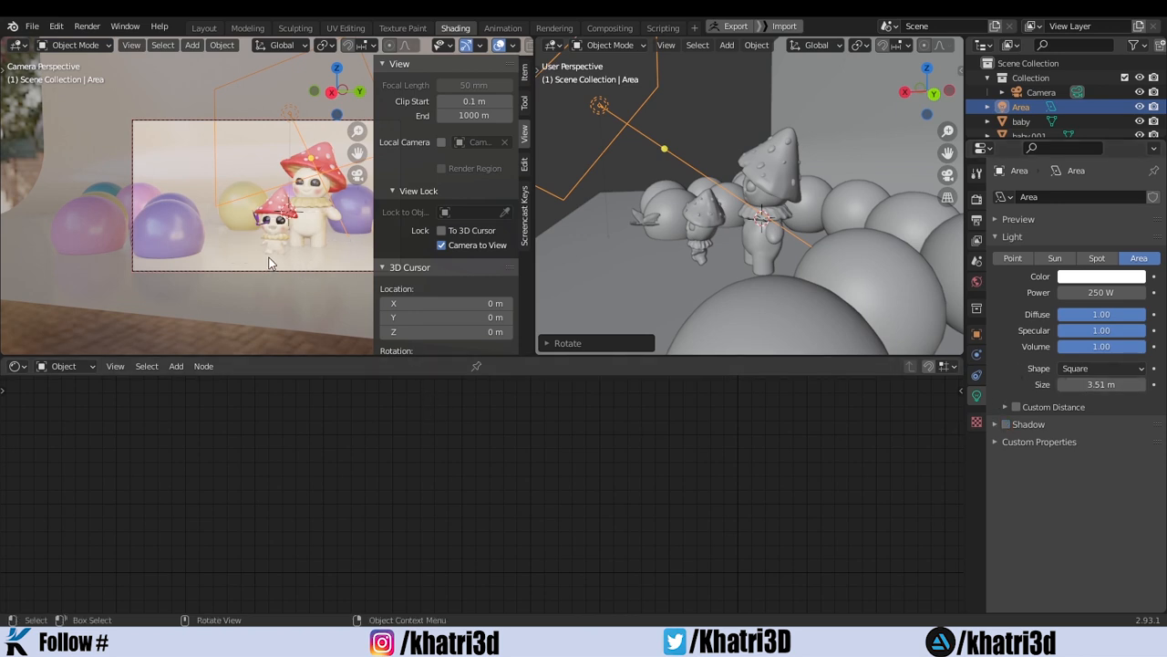
left_click(1006, 424)
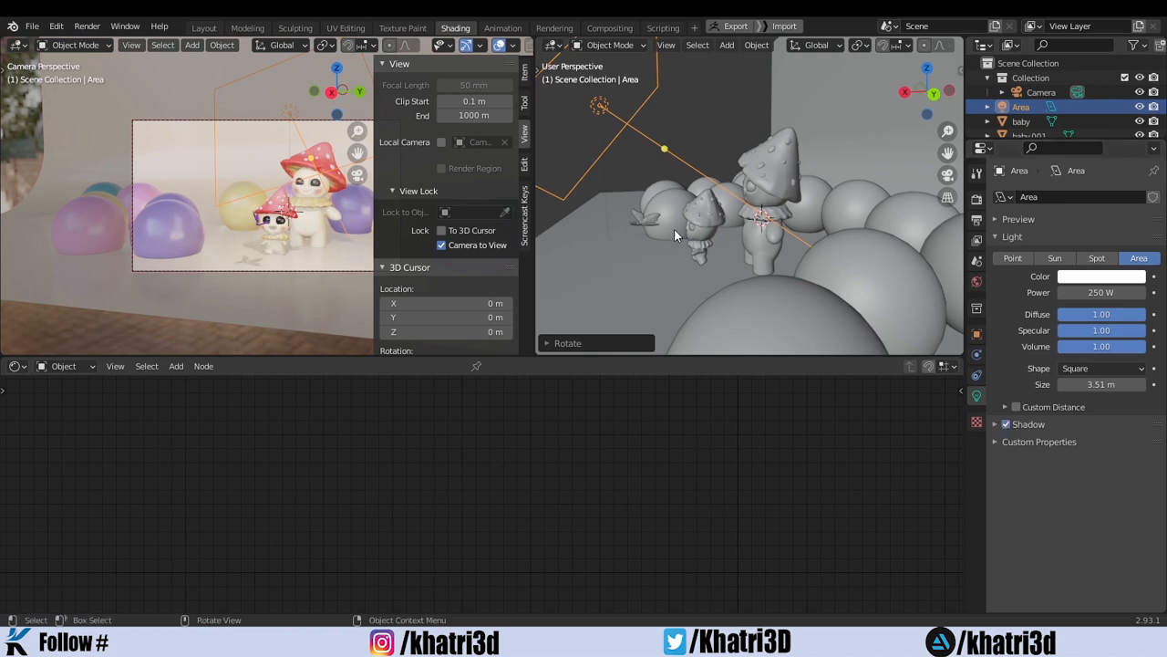
Move the area light horizontally in front of the characters, keeping its height.
middle_click_drag(674, 228, 638, 315)
key("g")
key("shift+z")
left_click(757, 64)
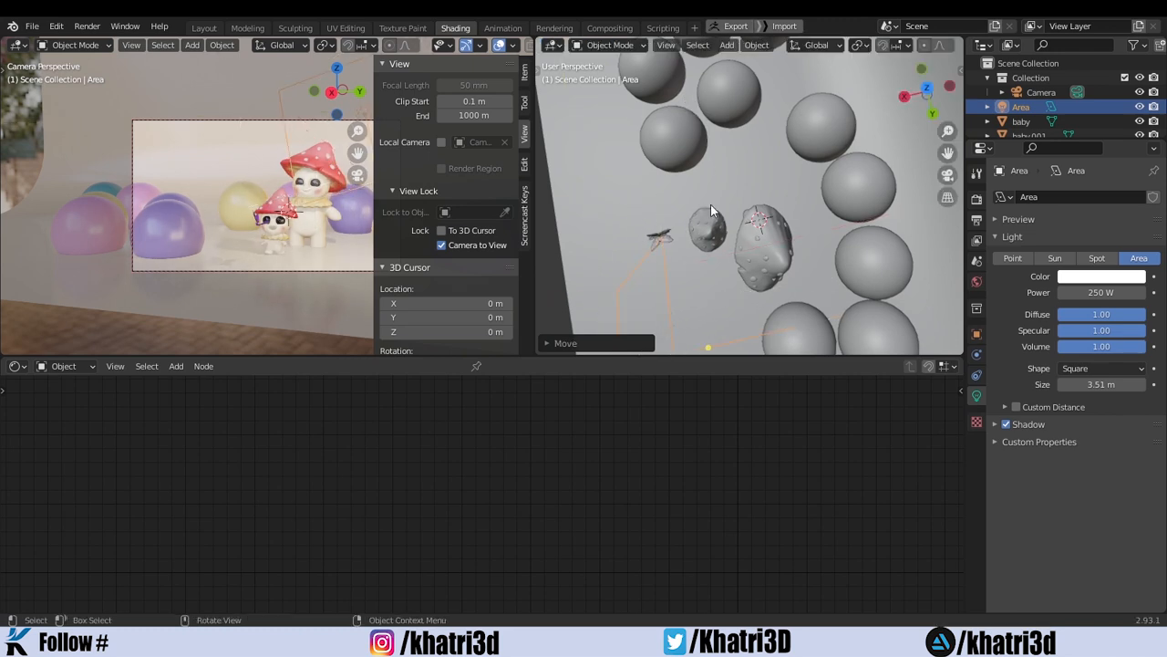
Adjust the area light's aim so it points at the mushroom parent and baby.
middle_click_drag(743, 262, 738, 221)
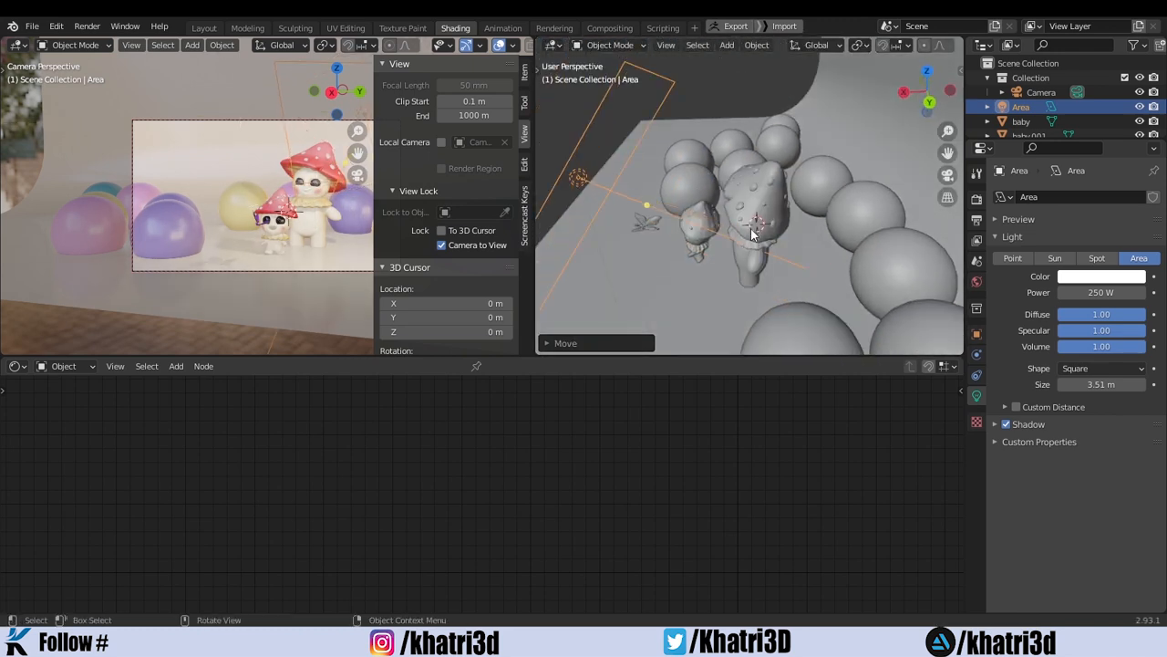
left_click_drag(717, 170, 744, 223)
middle_click_drag(744, 223, 800, 240)
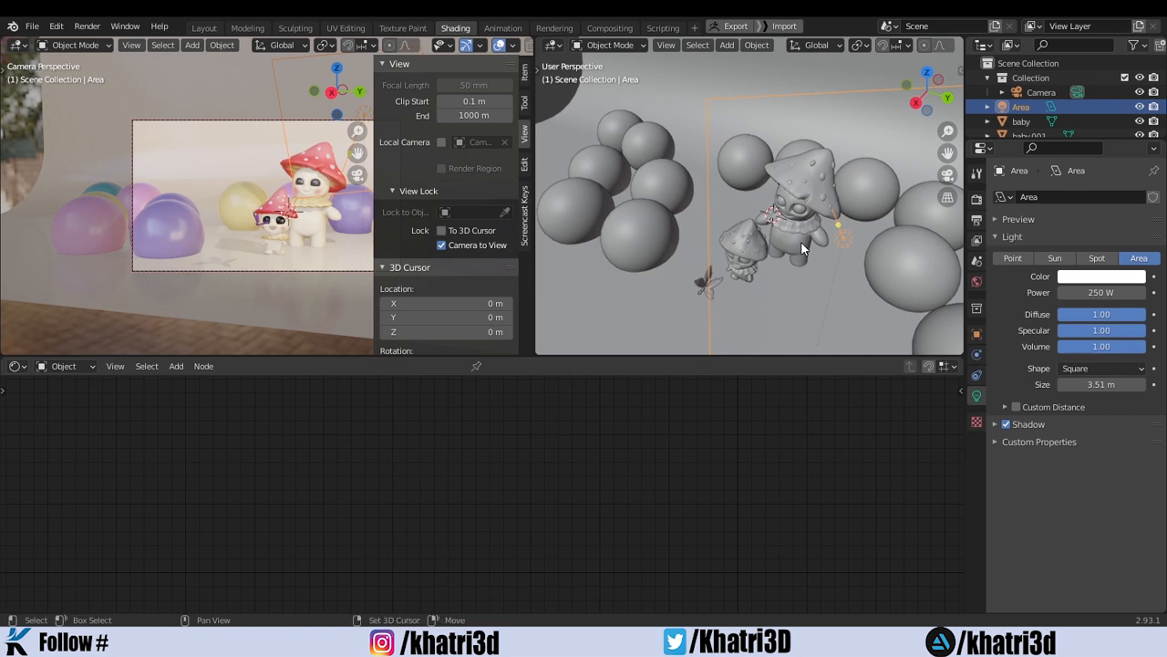
left_click_drag(837, 224, 807, 204)
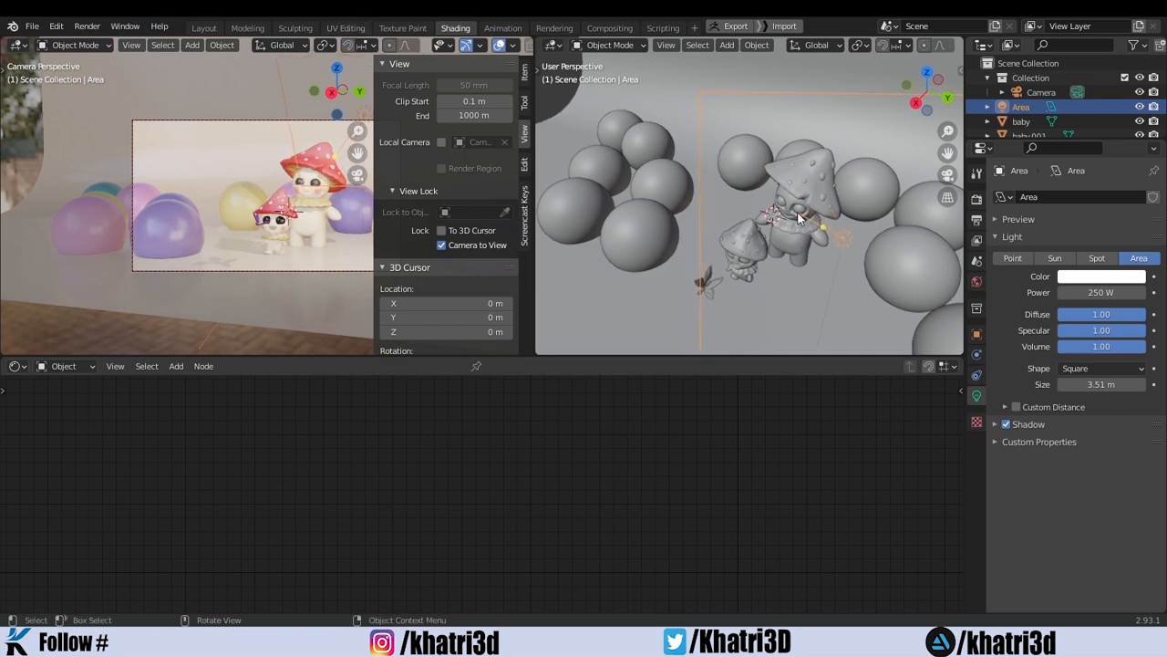
middle_click_drag(809, 249, 727, 219)
key("r")
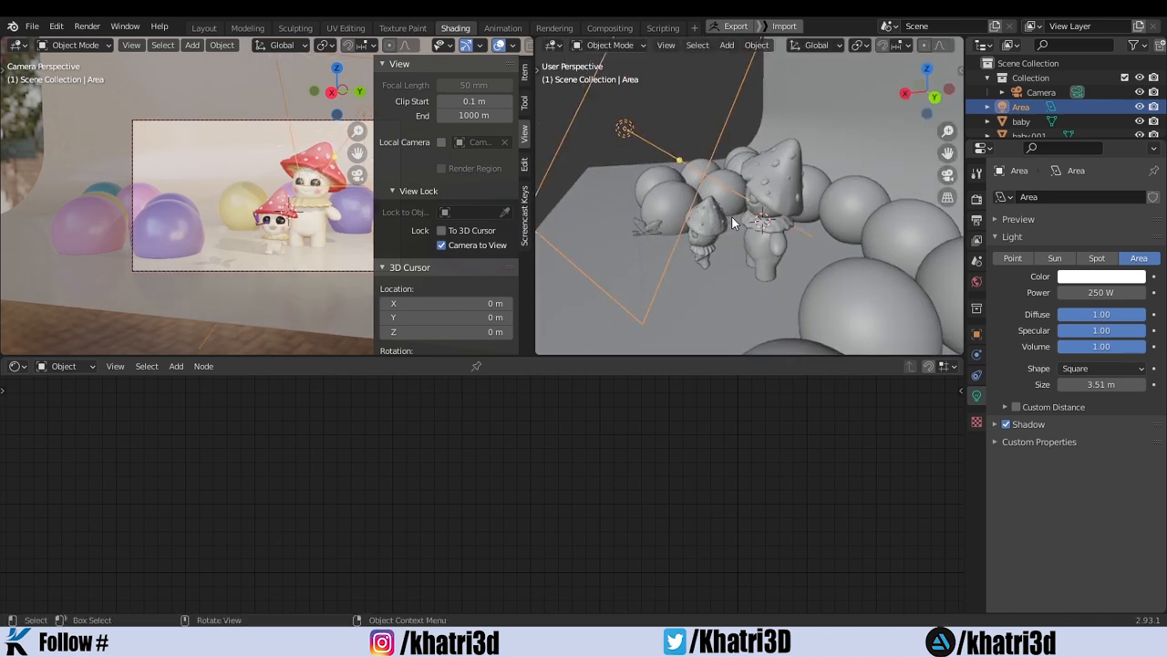
left_click(776, 241)
mouse_move(775, 235)
left_mouse_down()
mouse_move(748, 205)
mouse_move(760, 173)
mouse_move(751, 212)
mouse_move(762, 219)
left_mouse_up()
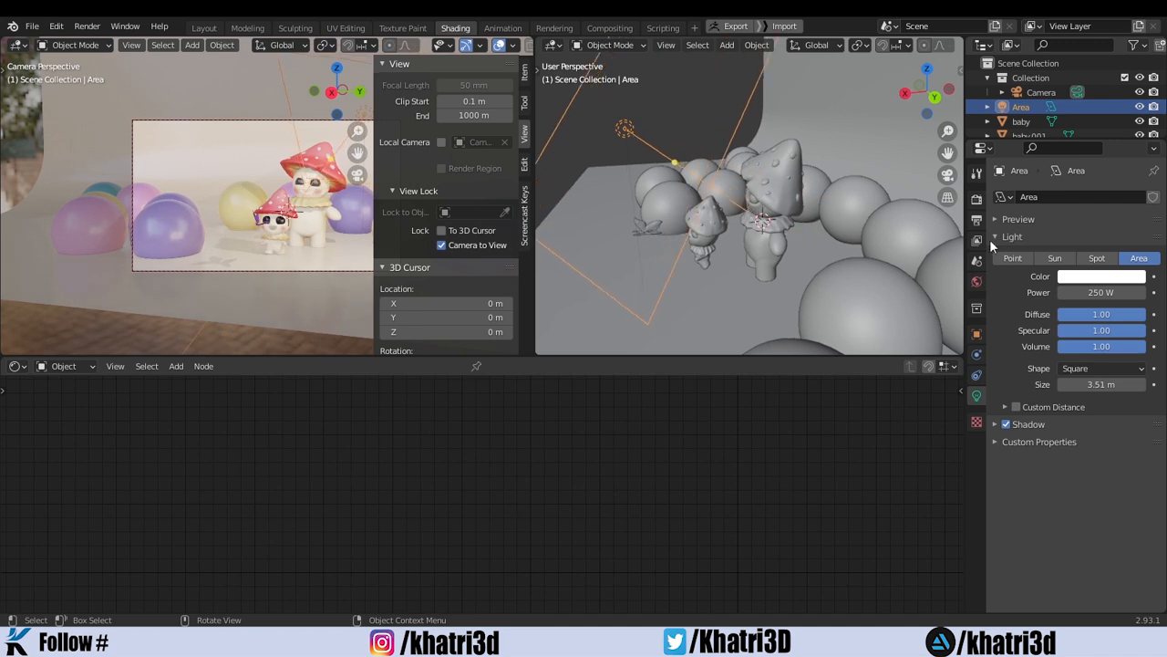
Set the area light's power to 100 W.
left_click(1066, 292)
left_click(1090, 291)
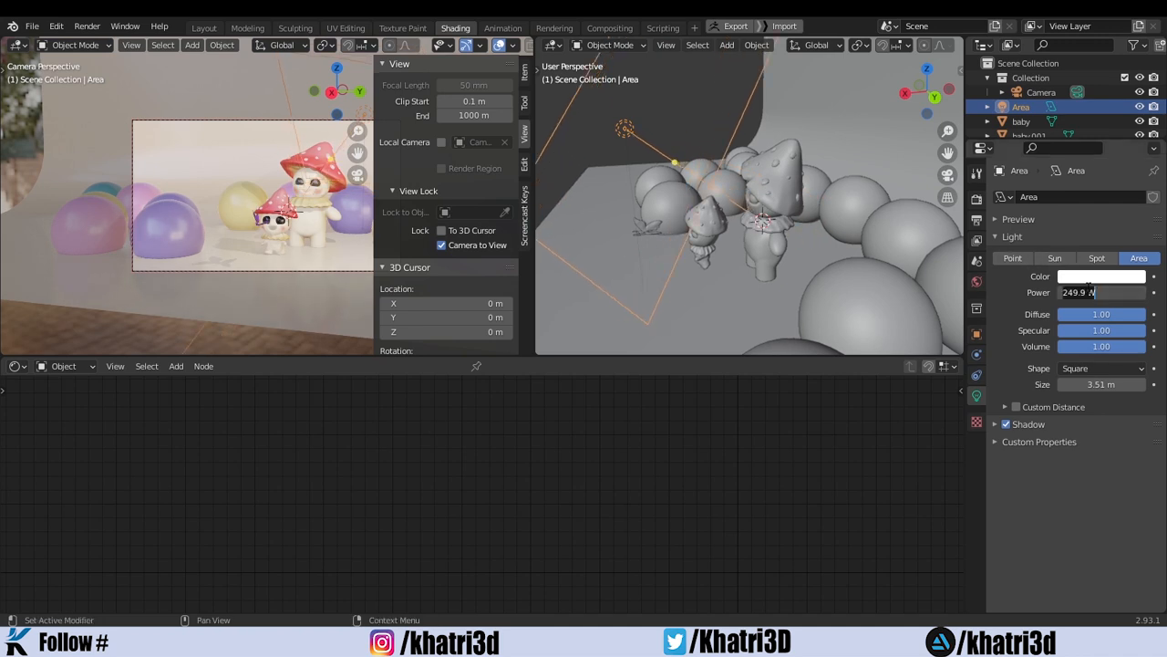
type("100")
key("Return")
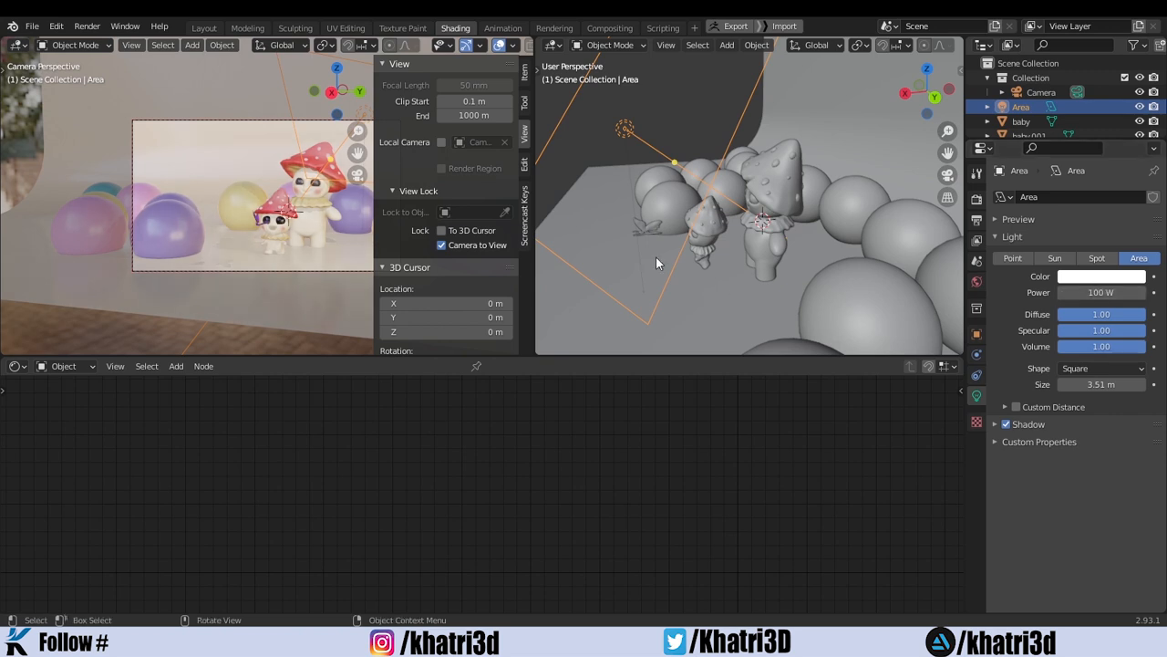
Widen the camera viewport and compare the scene with the area light hidden and shown.
left_click_drag(535, 164, 965, 164)
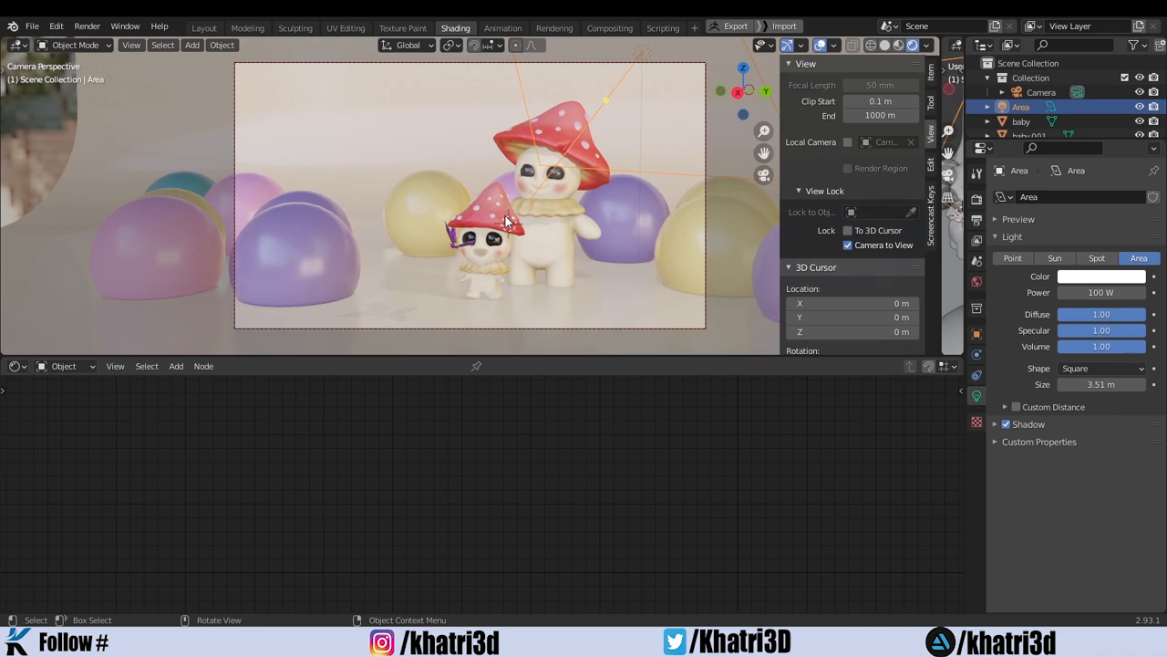
key("h")
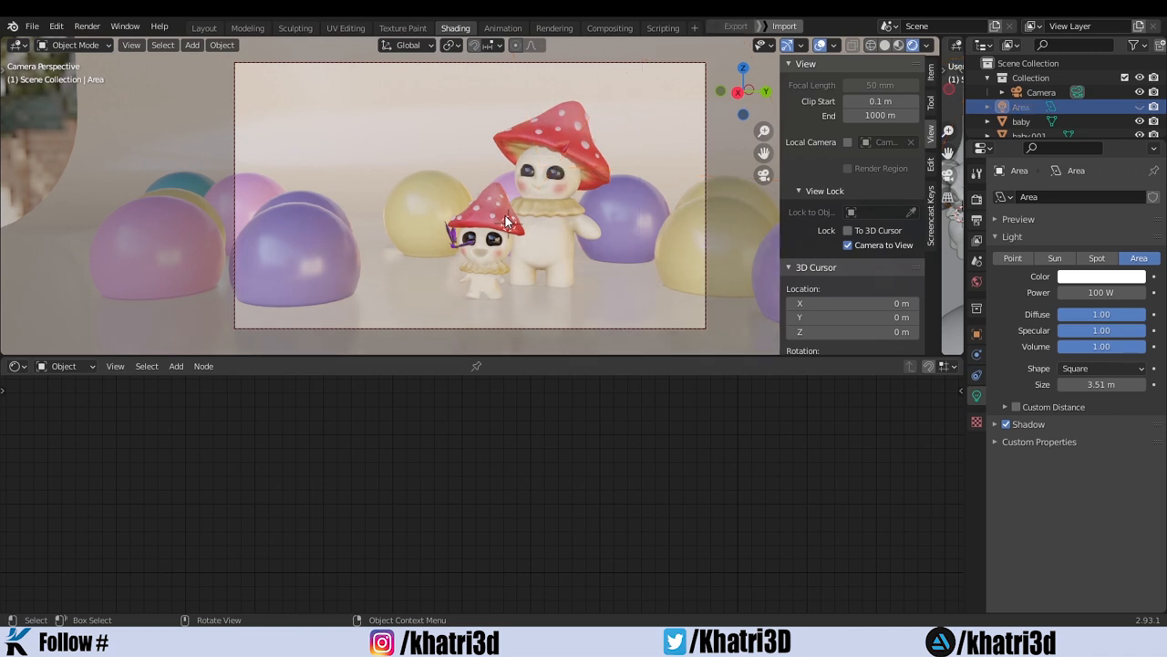
key("alt+h")
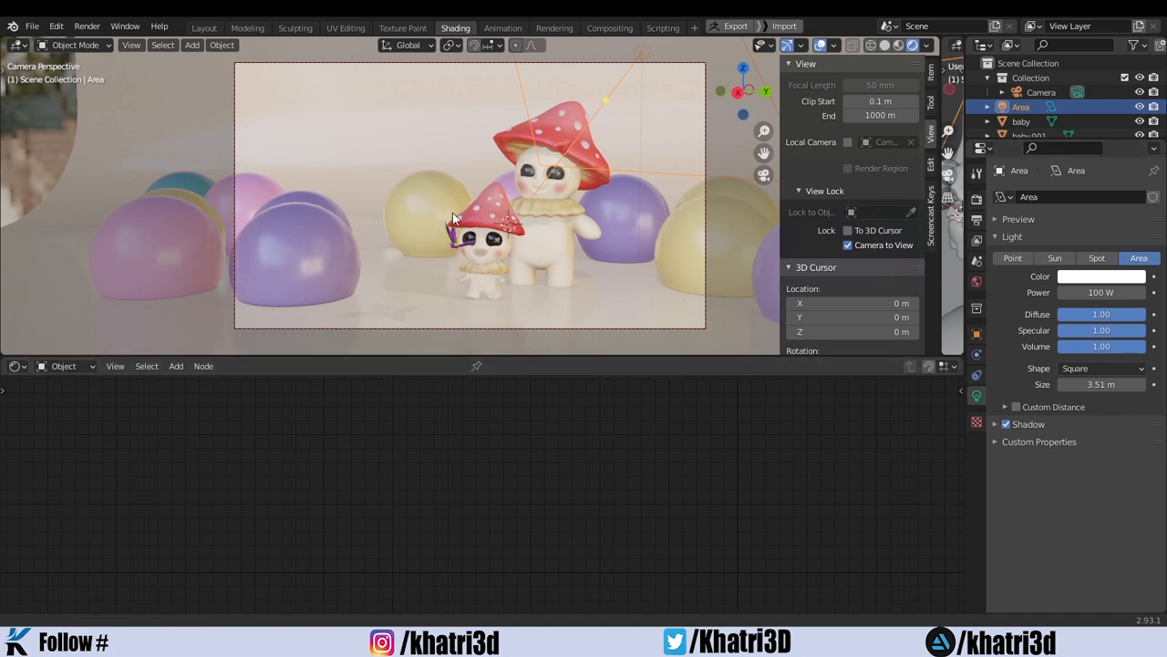
Shift the camera framing slightly so the characters sit further right, and review the scene's render engine and Bloom options.
middle_click_drag(454, 208, 464, 219)
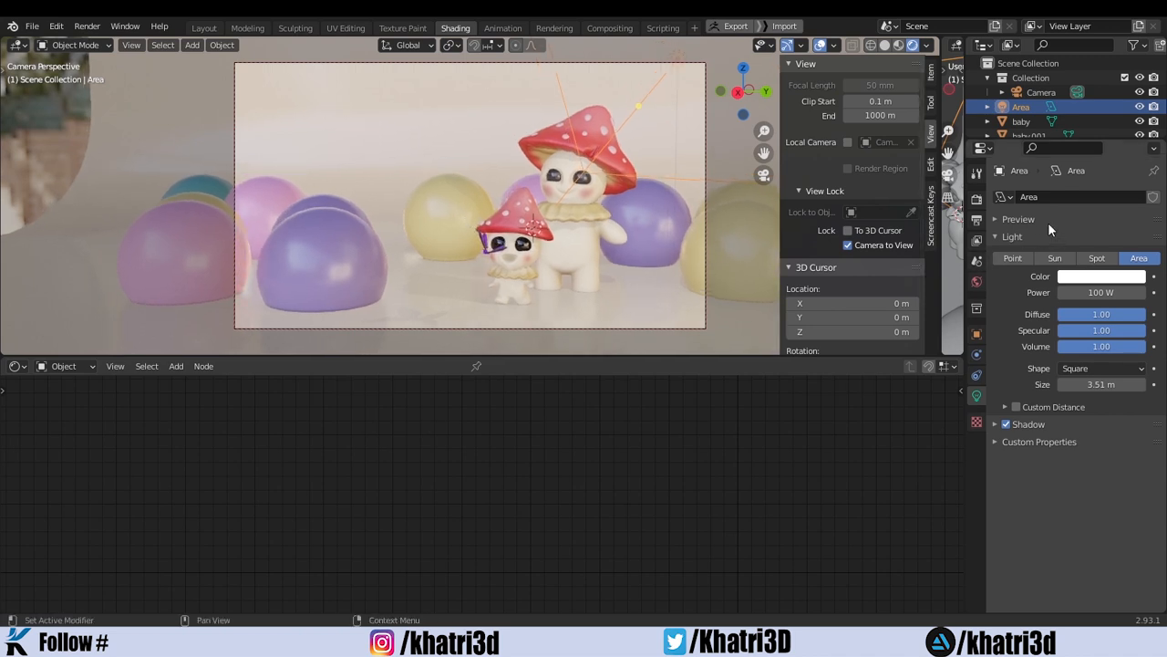
left_click(976, 199)
left_click(1092, 196)
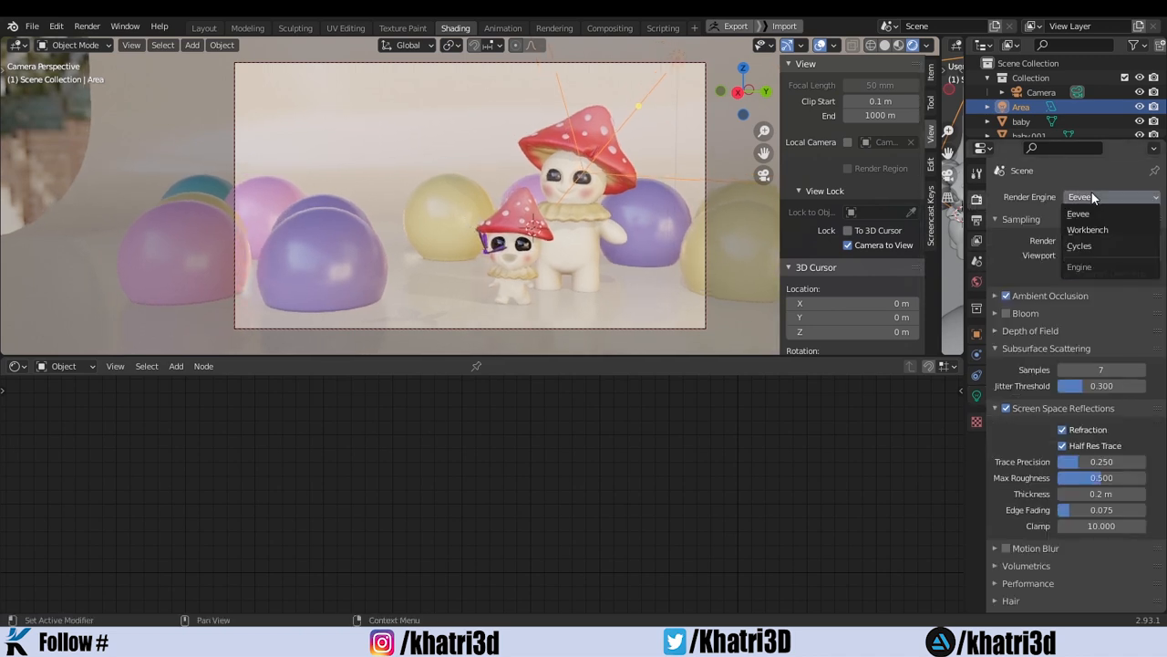
left_click(1006, 313)
left_click(1007, 312)
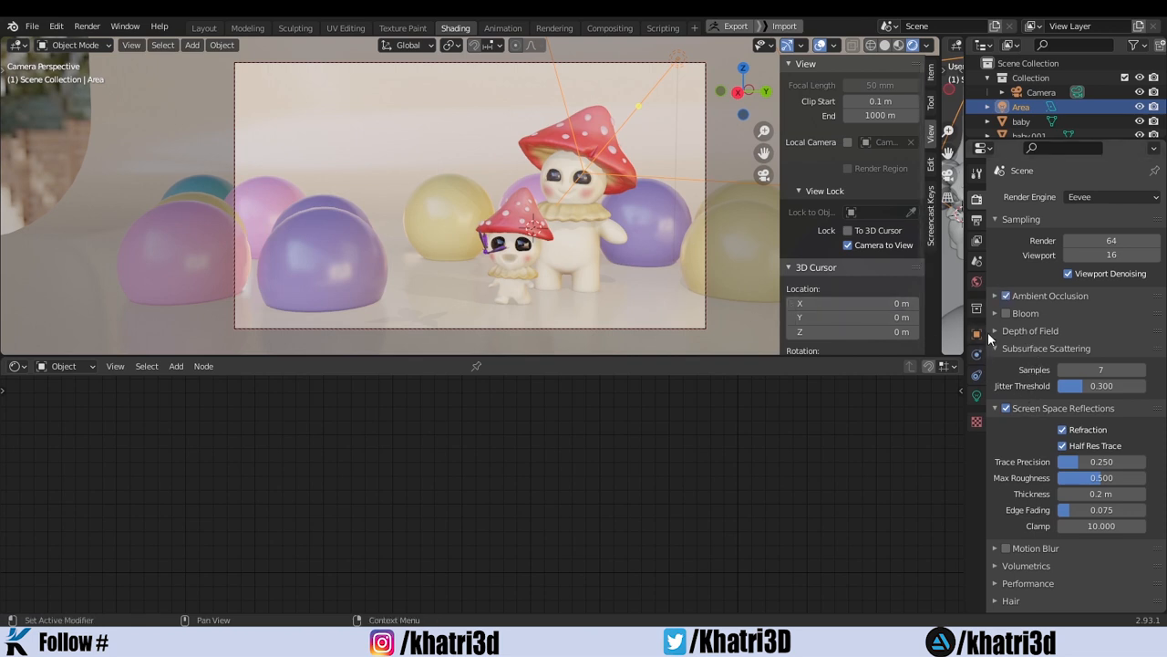
Examine the depth of field options in the render settings and the camera's own lens settings.
scroll(1025, 400, "down", 3)
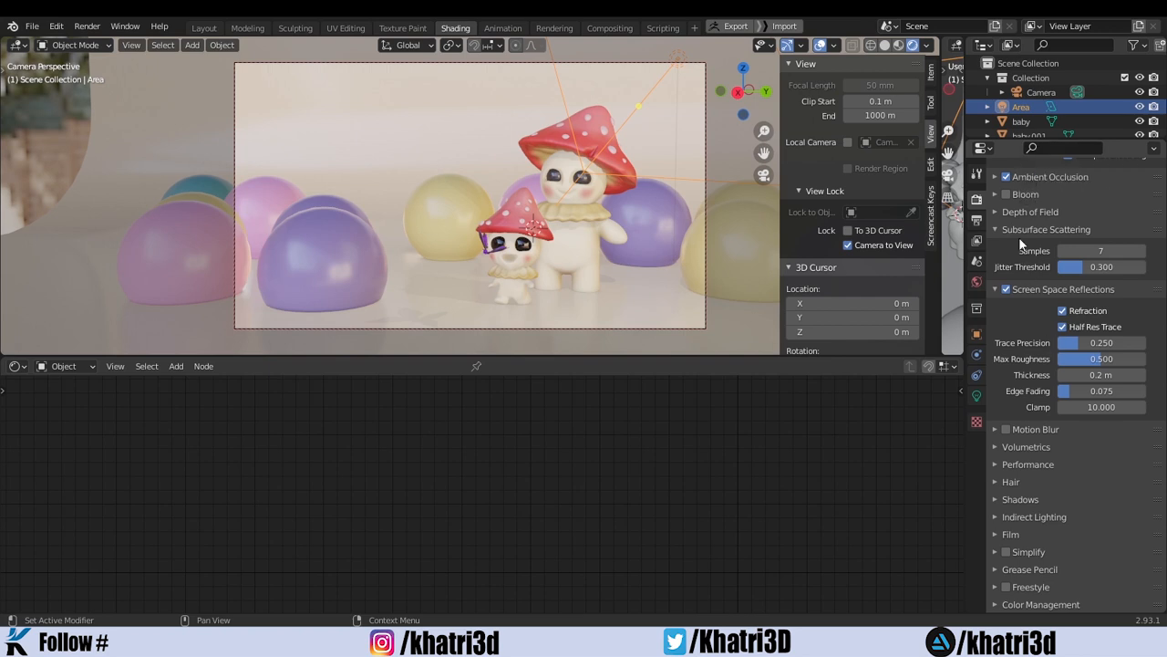
left_click(1034, 211)
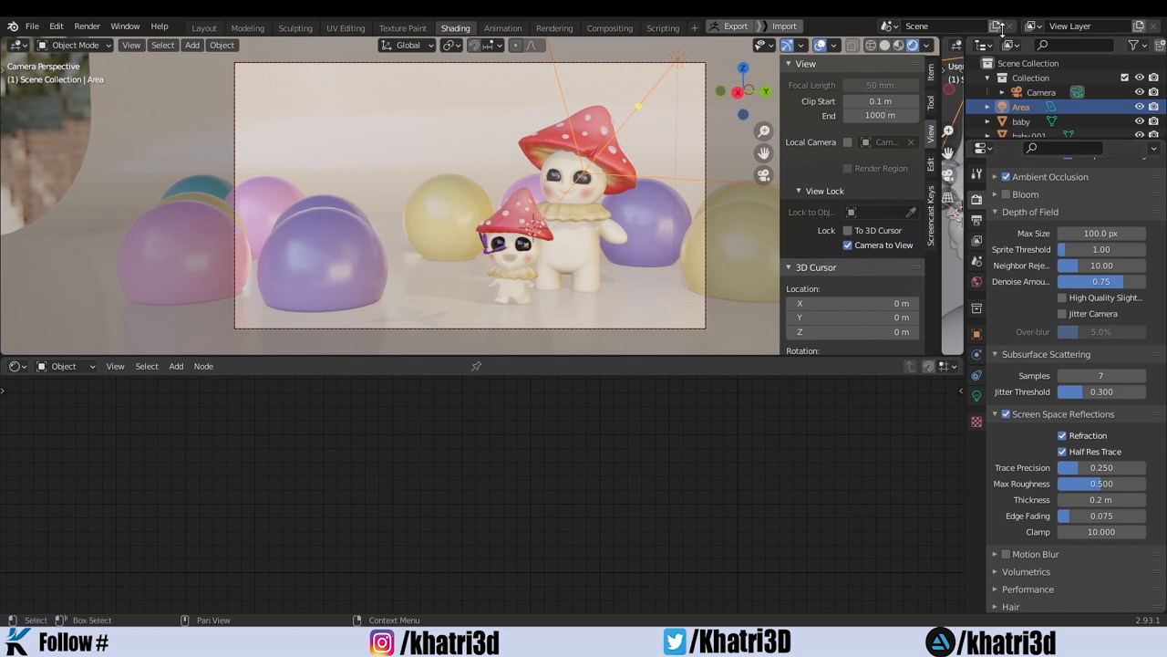
left_click(1044, 98)
left_click(977, 394)
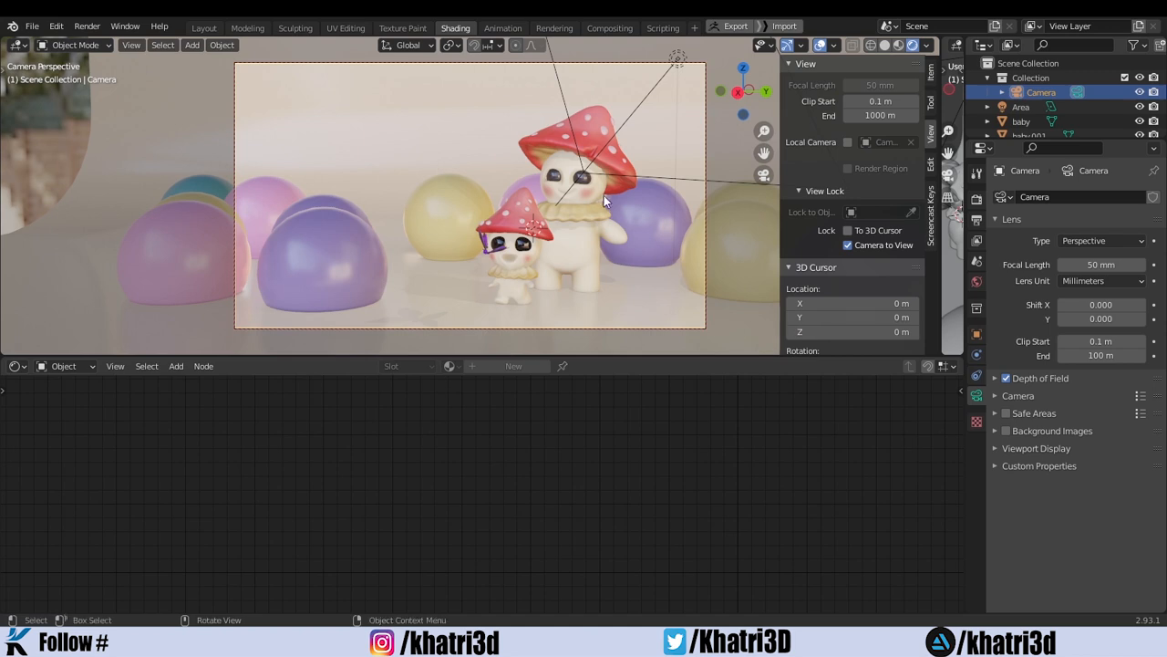
Compare the shader nodes of the mushroom parent and the baby, finishing with the parent selected.
left_click(567, 247)
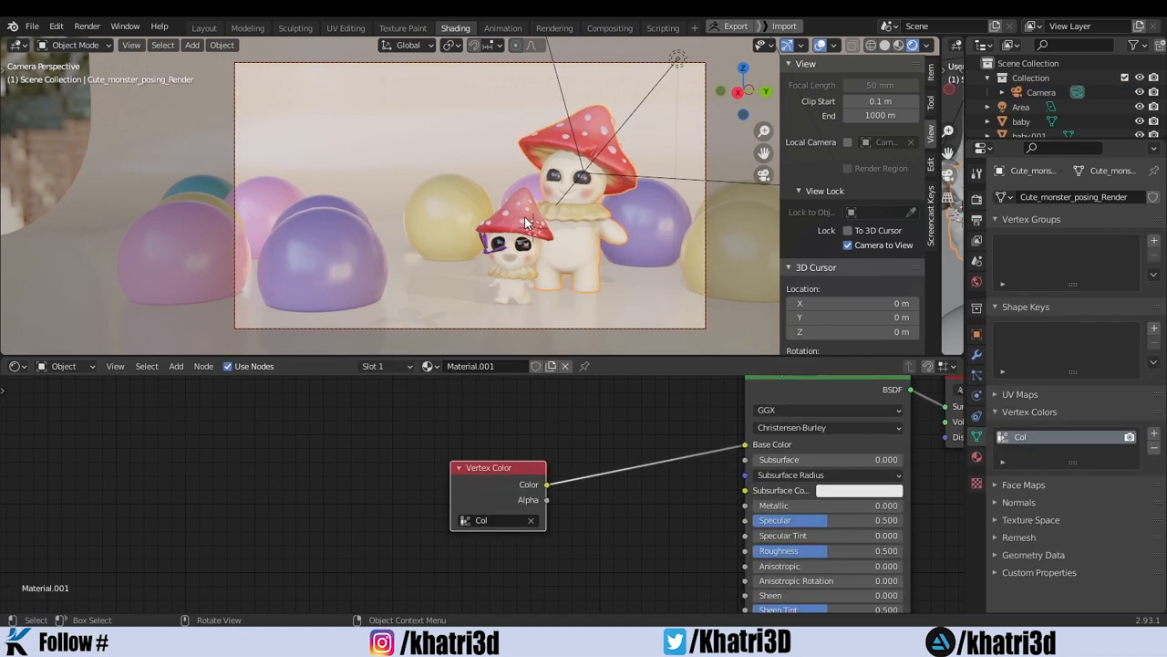
left_click(525, 223)
left_click(558, 259)
left_click(515, 293)
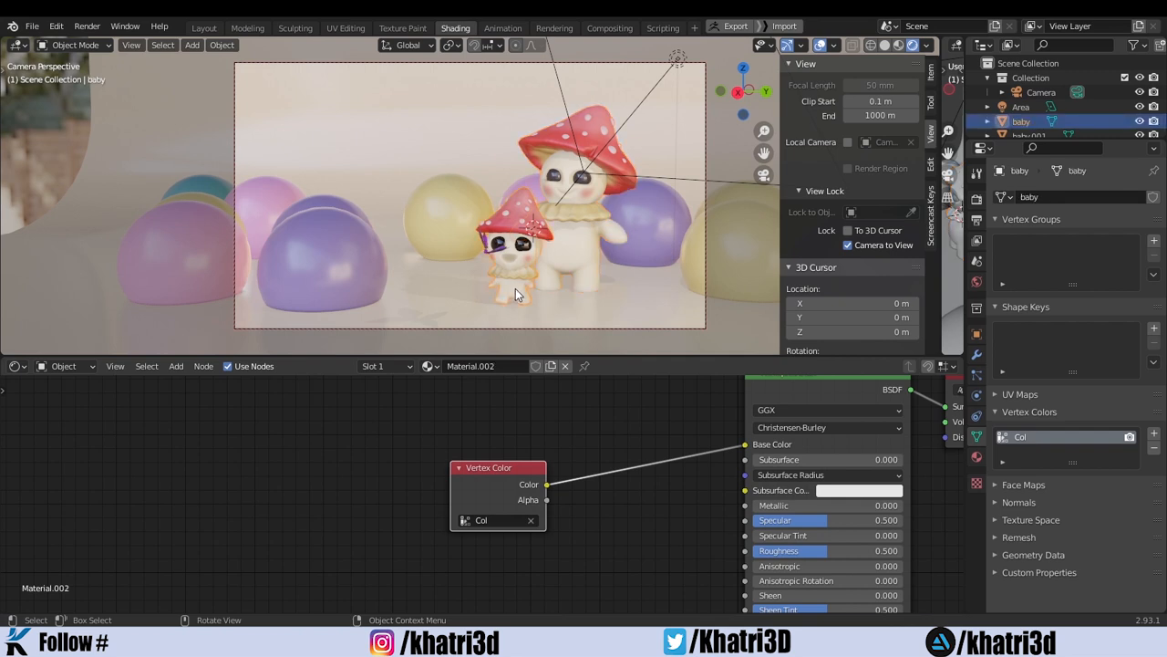
left_click(584, 253)
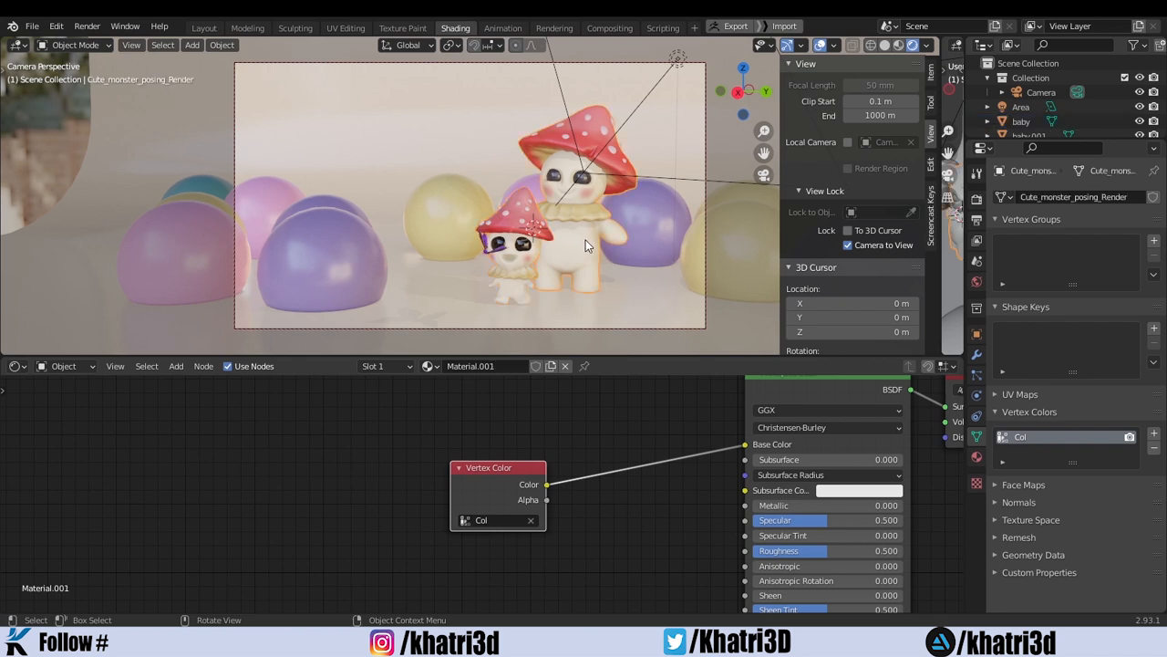
Rearrange the Vertex Color node beside the Principled BSDF in the parent's Material.001, with the Material Output also in view.
left_click_drag(514, 467, 566, 443)
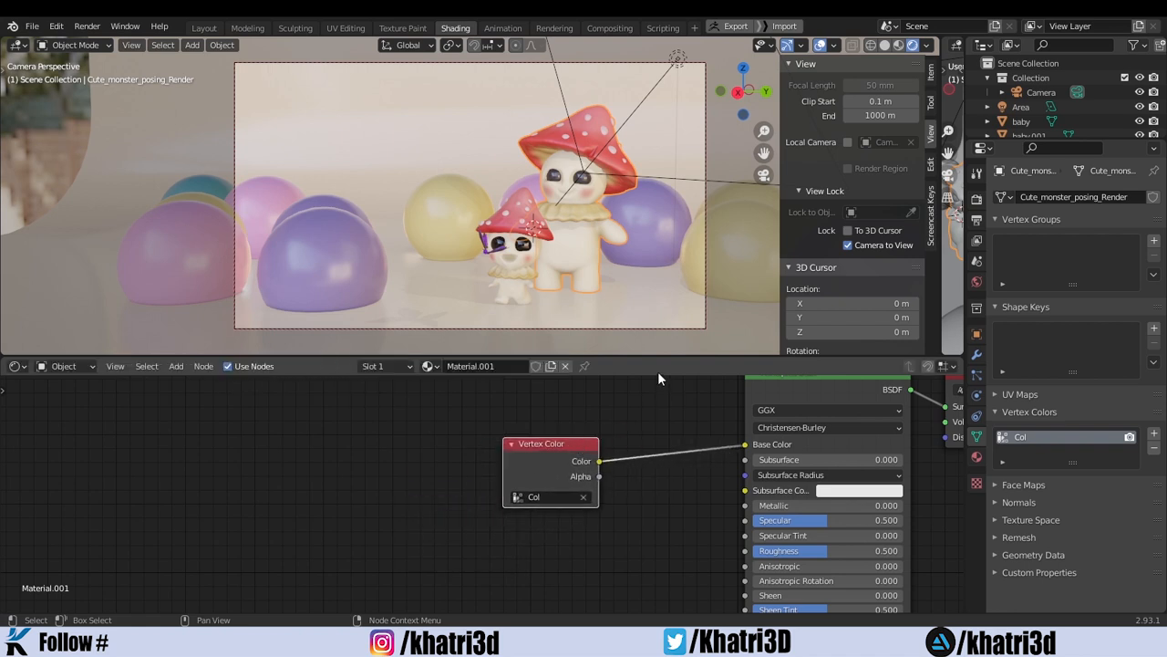
middle_click_drag(684, 447, 570, 470)
left_click_drag(695, 401, 627, 412)
left_click_drag(458, 466, 452, 474)
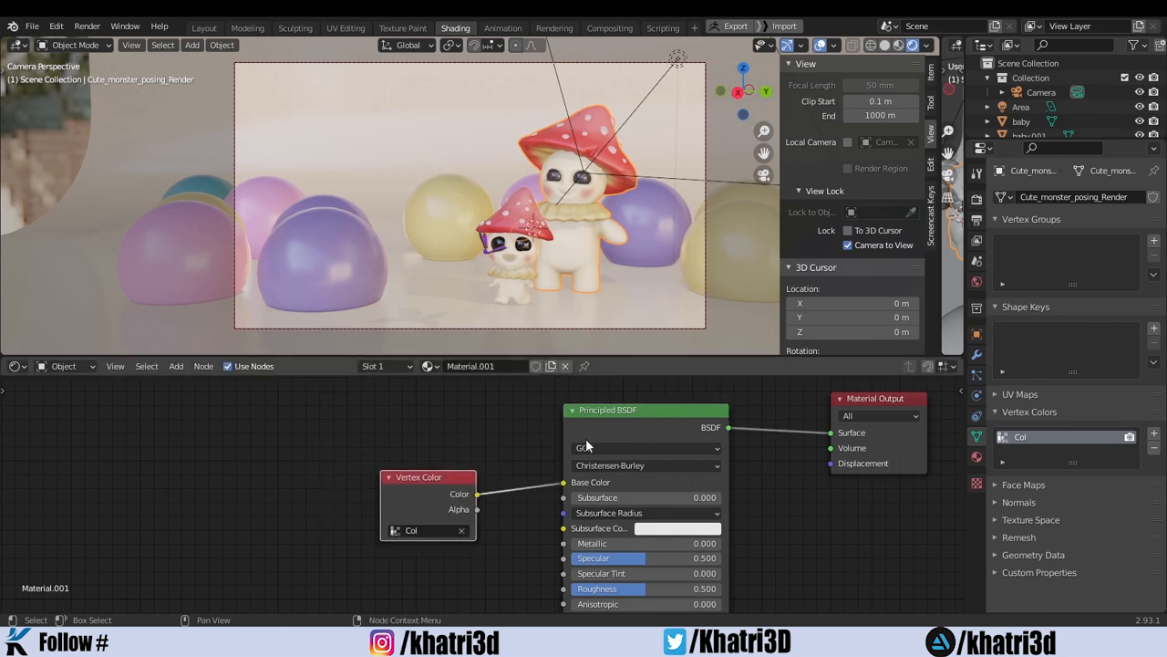
Switch to the Layout workspace and inspect the characters, spheres and area light from a low front angle.
left_click(204, 28)
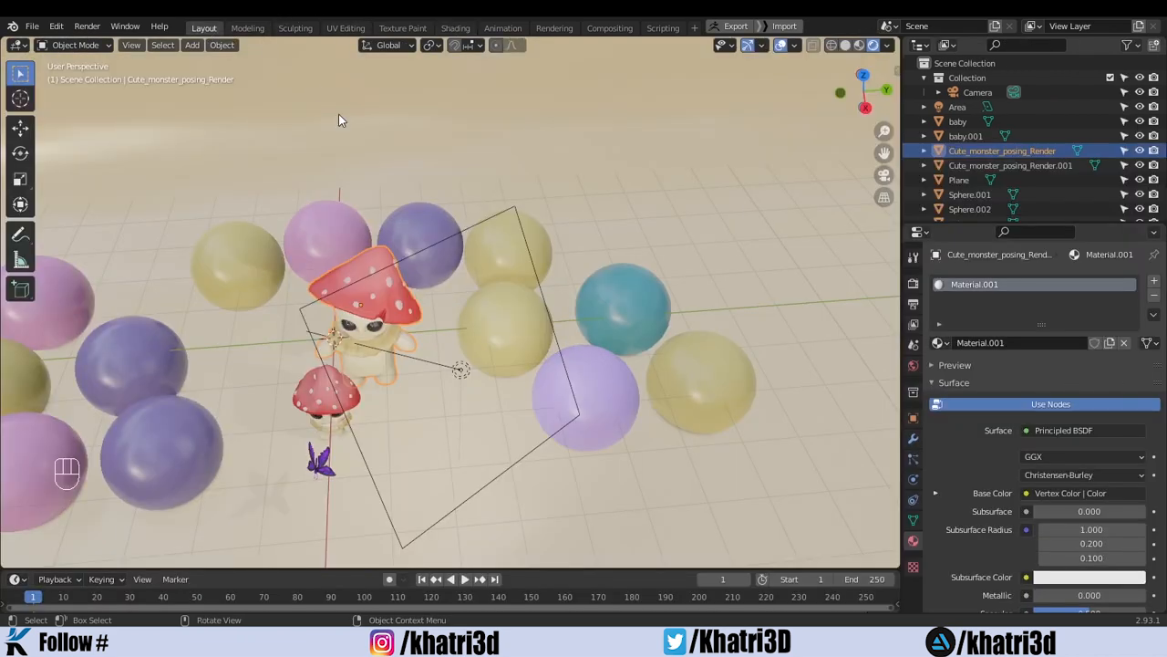
mouse_move(338, 114)
middle_mouse_down()
mouse_move(439, 280)
mouse_move(420, 259)
mouse_move(413, 271)
middle_mouse_up()
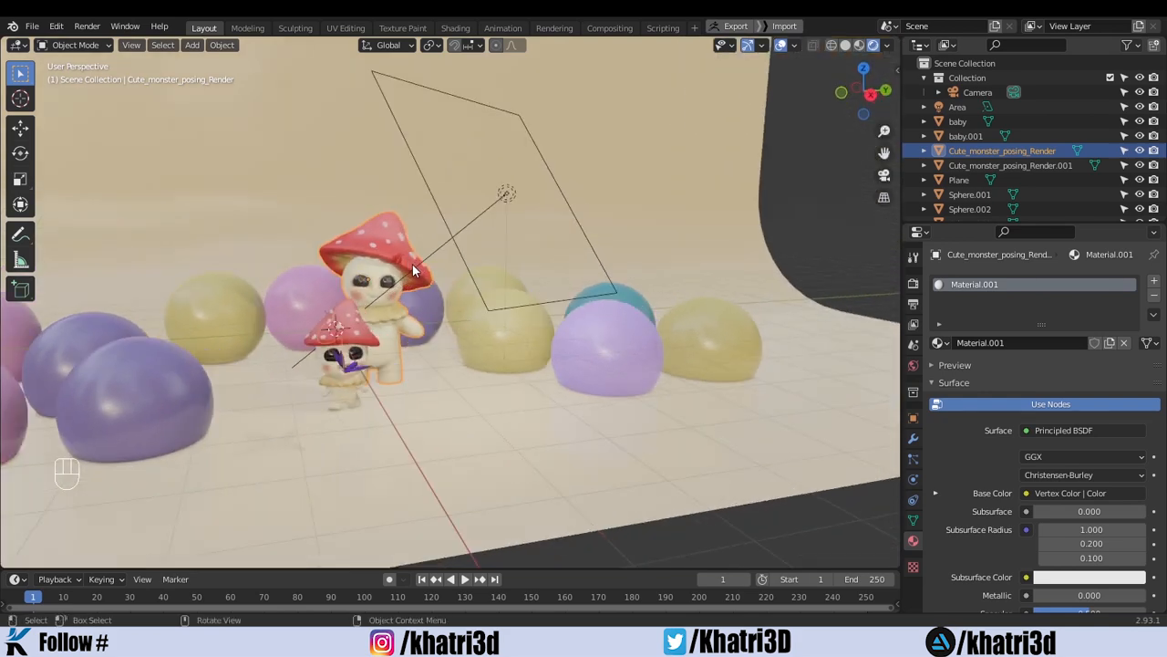
middle_click_drag(344, 382, 609, 446, "shift")
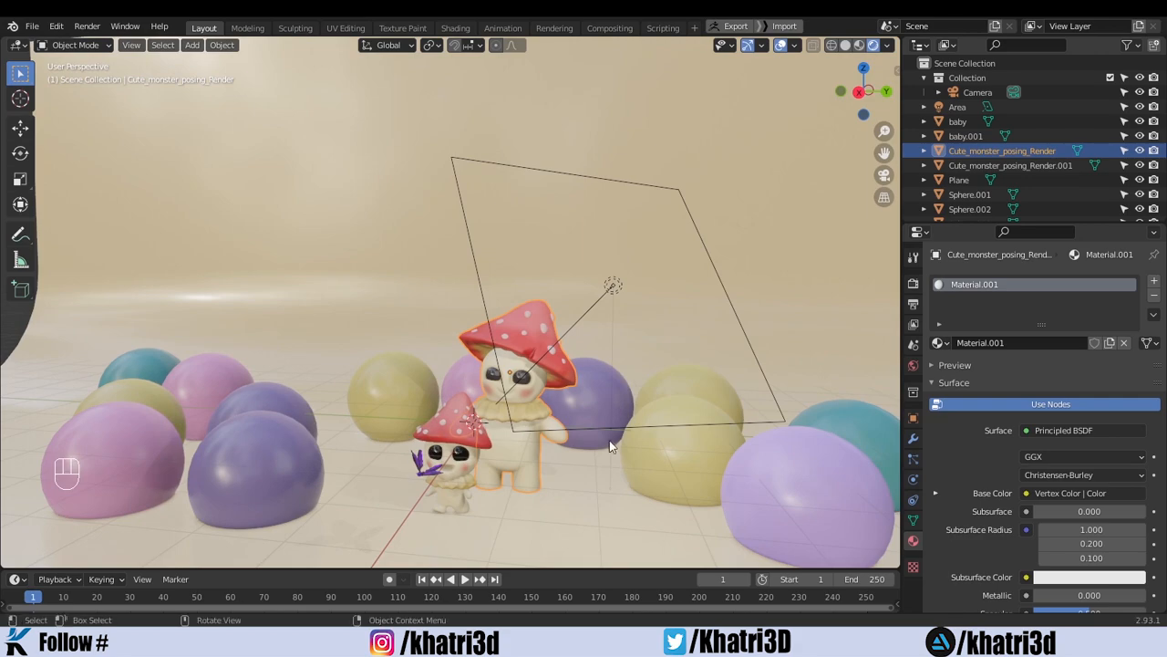